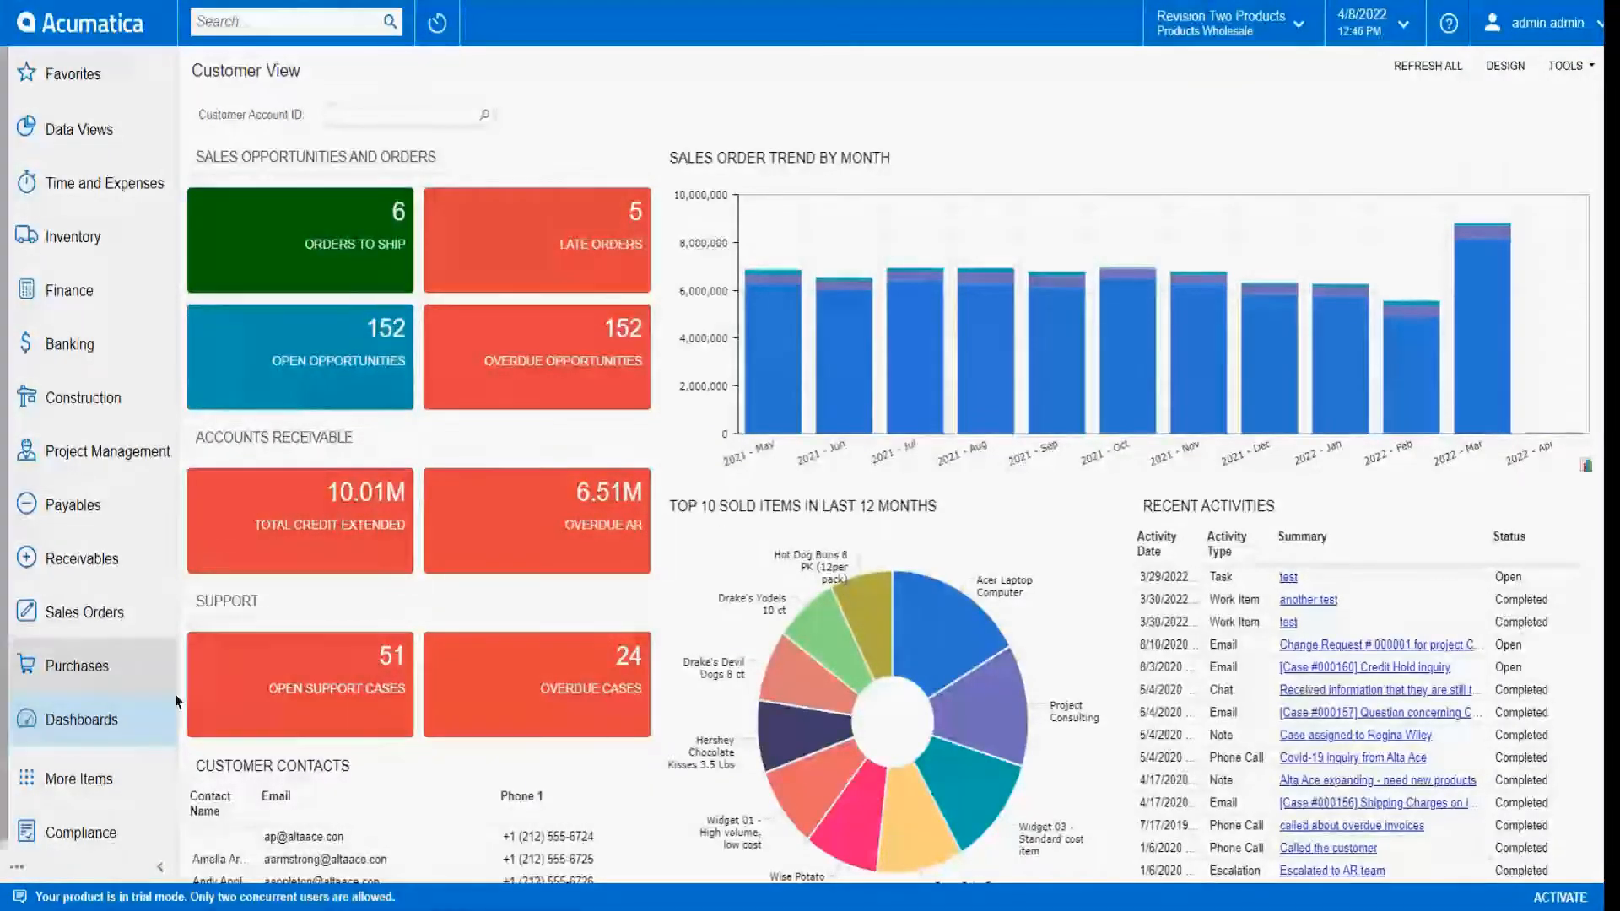
# Open the customer record for USA Bartending School from the customers list and check its attributes and general details.
pyautogui.click(99, 560)
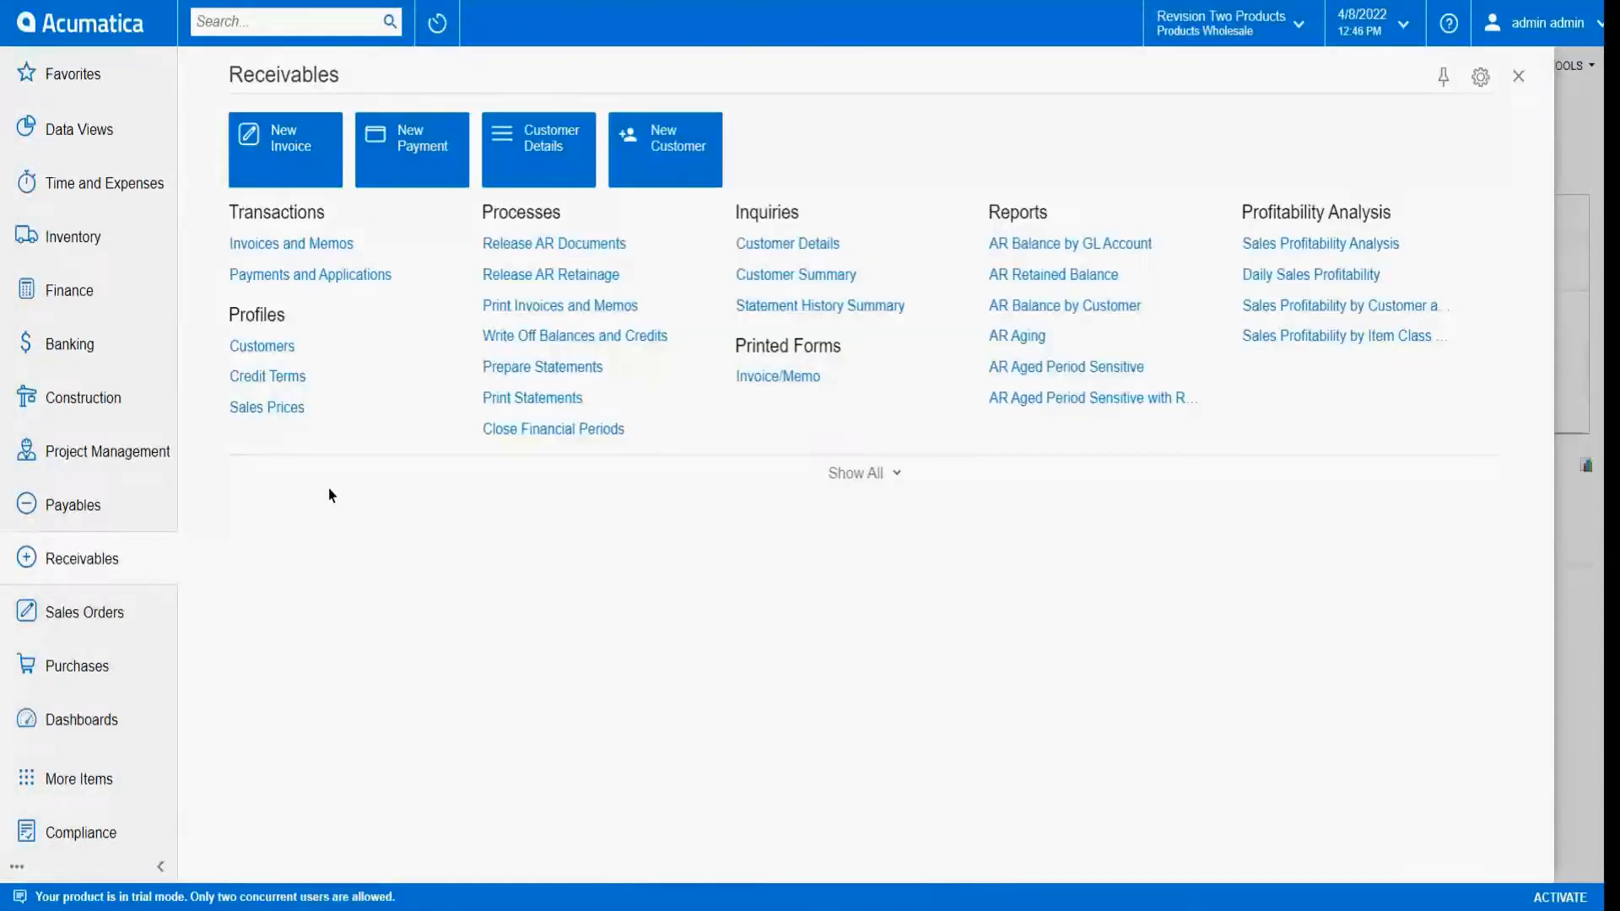
pyautogui.click(262, 353)
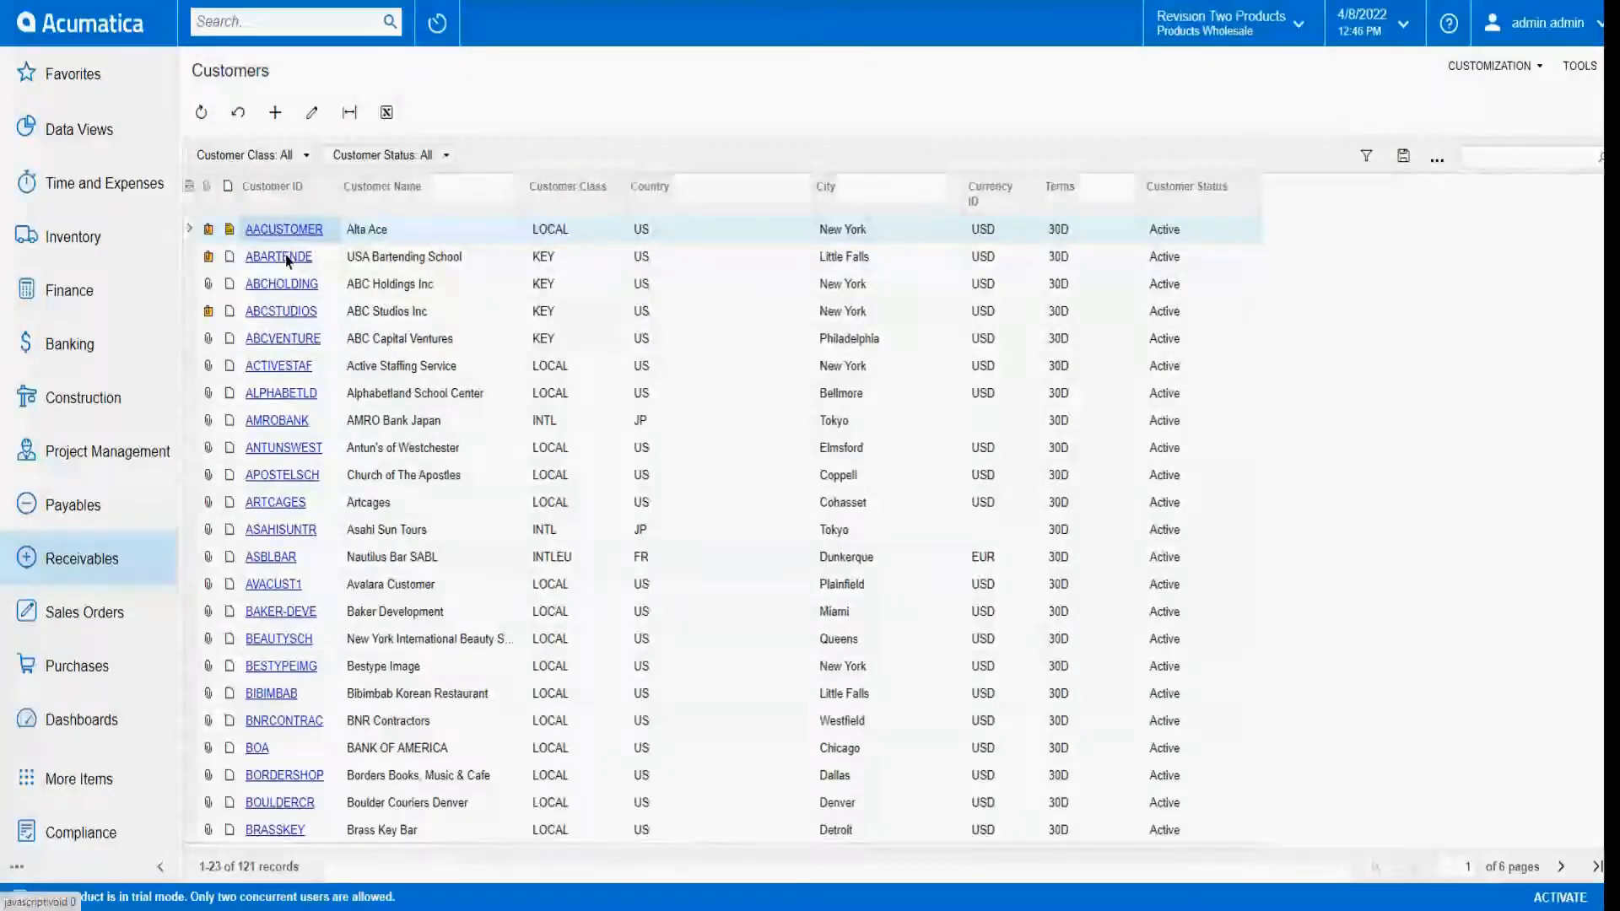
pyautogui.click(287, 256)
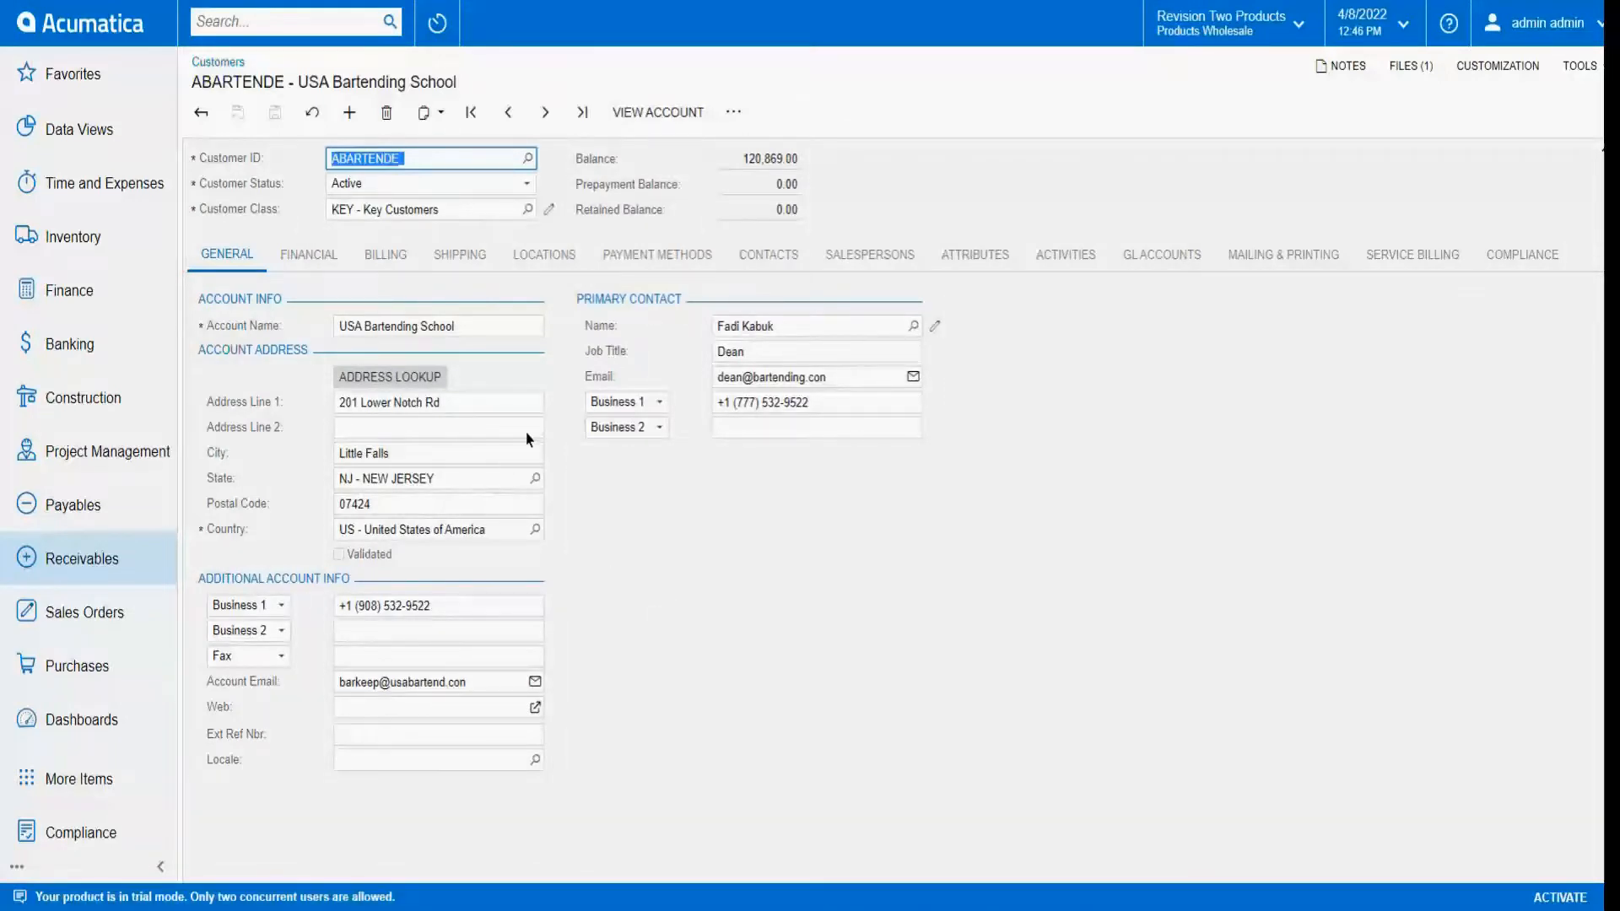
pyautogui.click(987, 261)
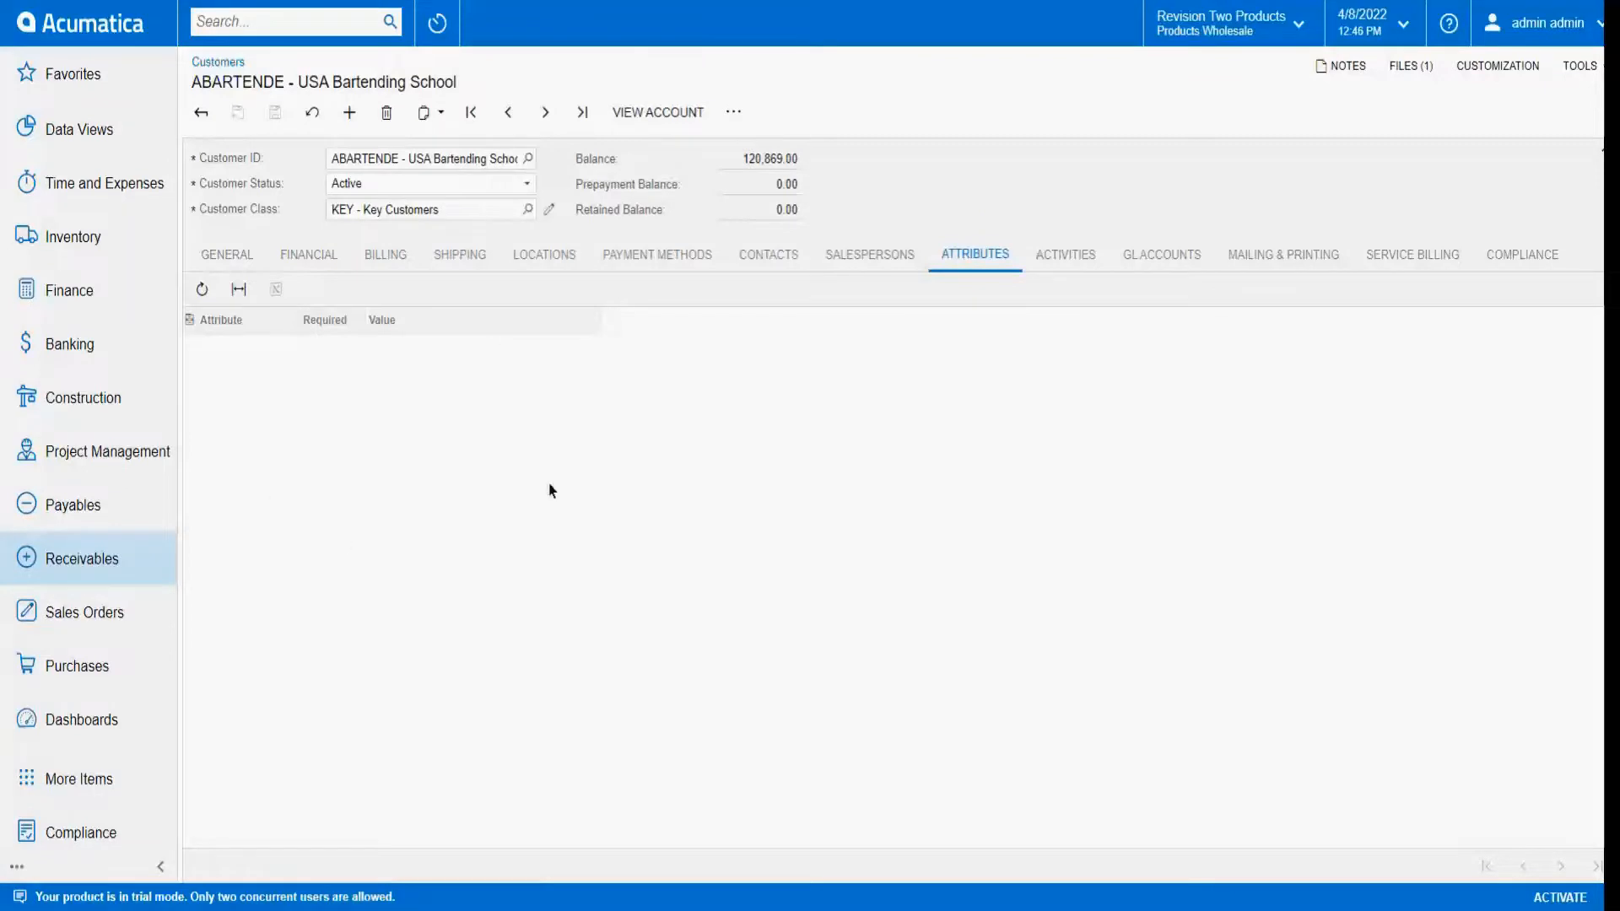
pyautogui.click(218, 257)
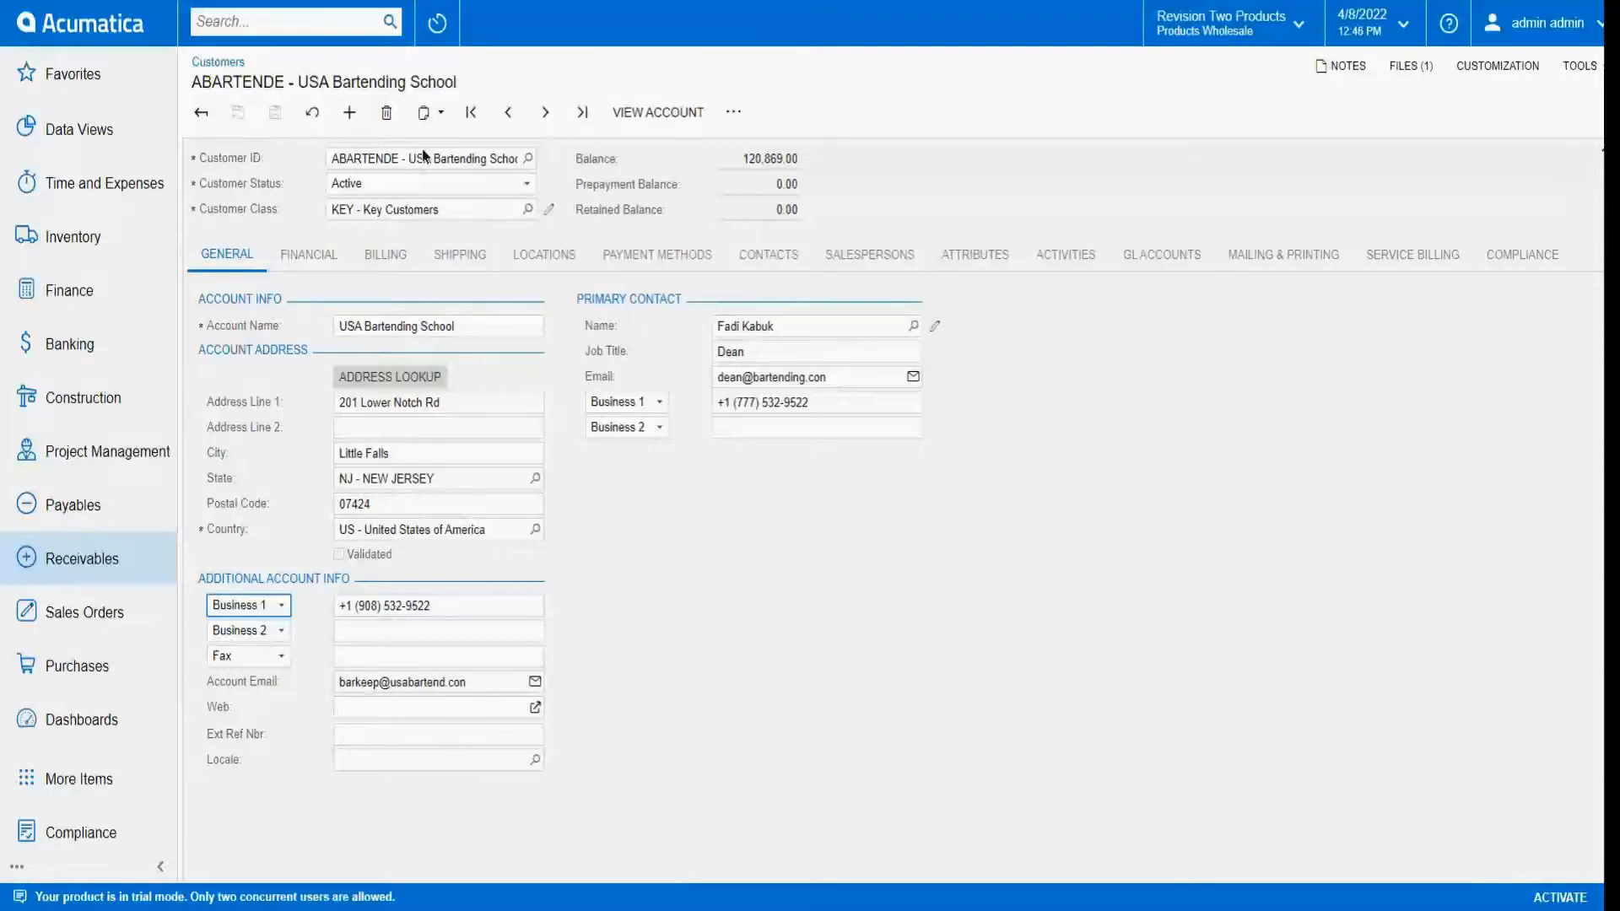
# Search the menu items for "attribute" and open the Attributes form under Configuration's Common Settings.
pyautogui.click(306, 18)
pyautogui.write('attribute')
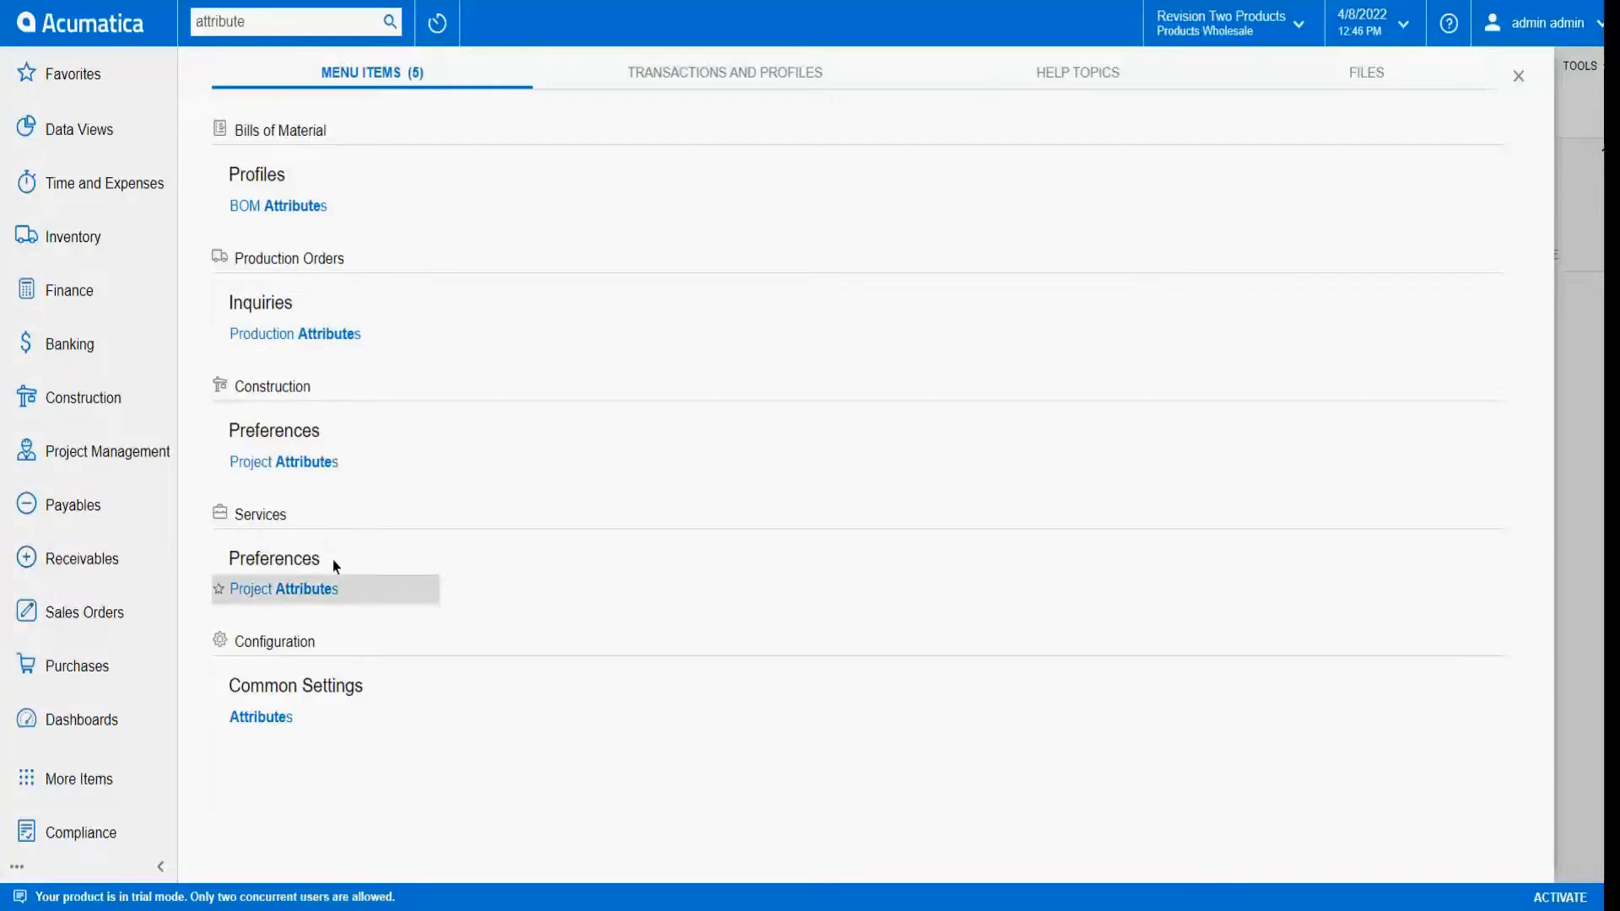
pyautogui.click(270, 719)
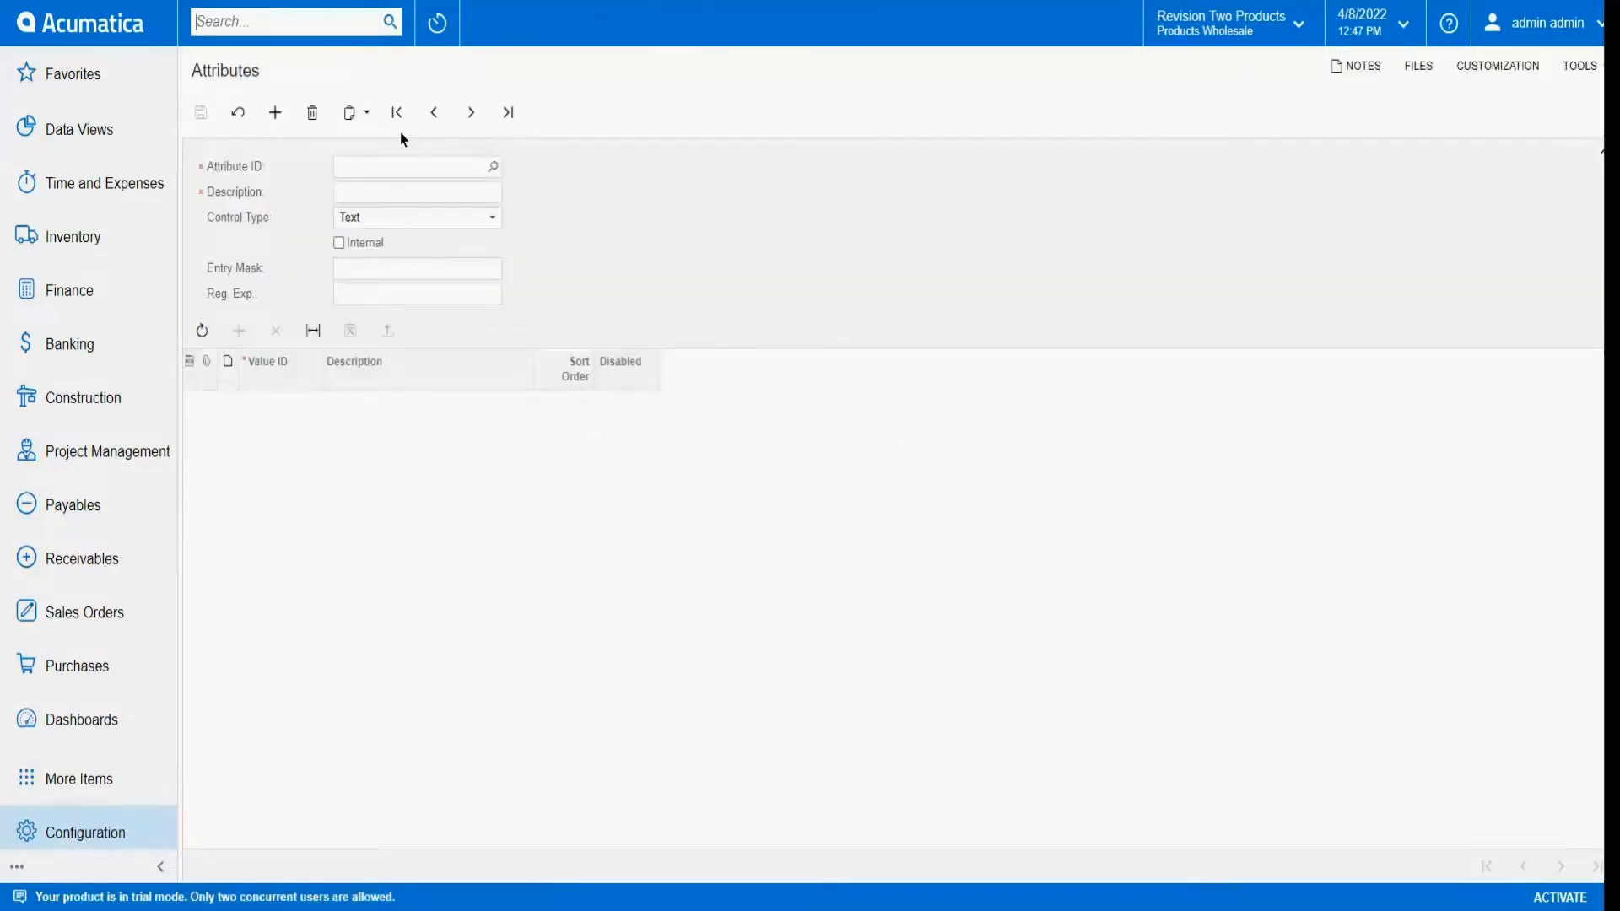
# Define a new attribute with ID TERRITORY, description Territory and control type Combo.
pyautogui.click(413, 169)
pyautogui.write('TERRITORY')
pyautogui.press('Tab')
pyautogui.write('Terr')
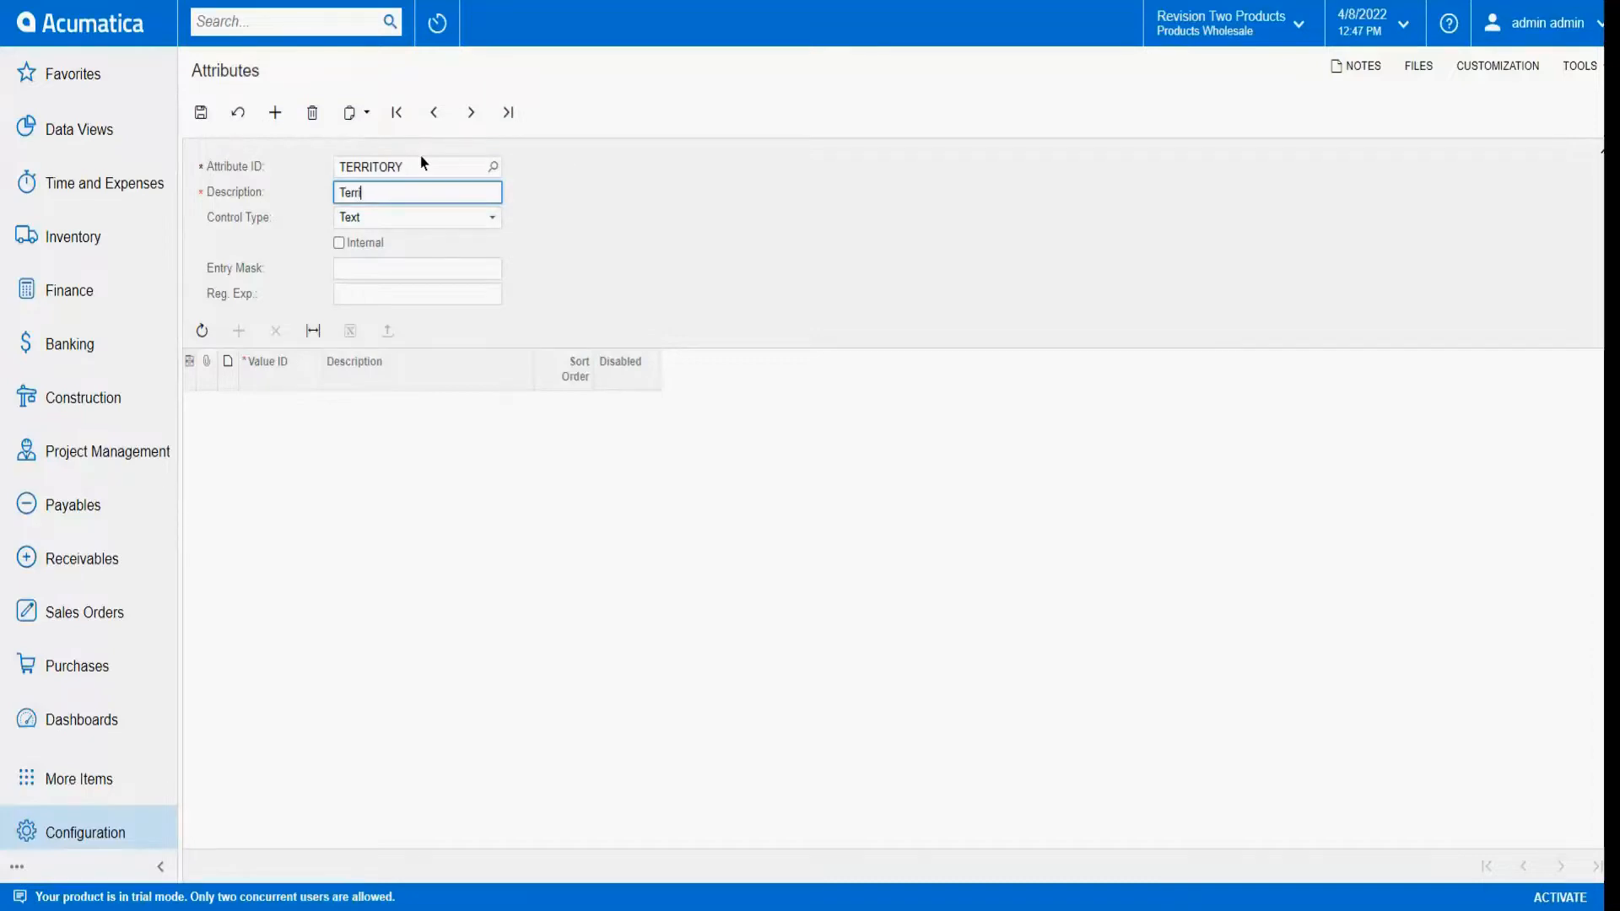
pyautogui.write('itory')
pyautogui.press('Tab')
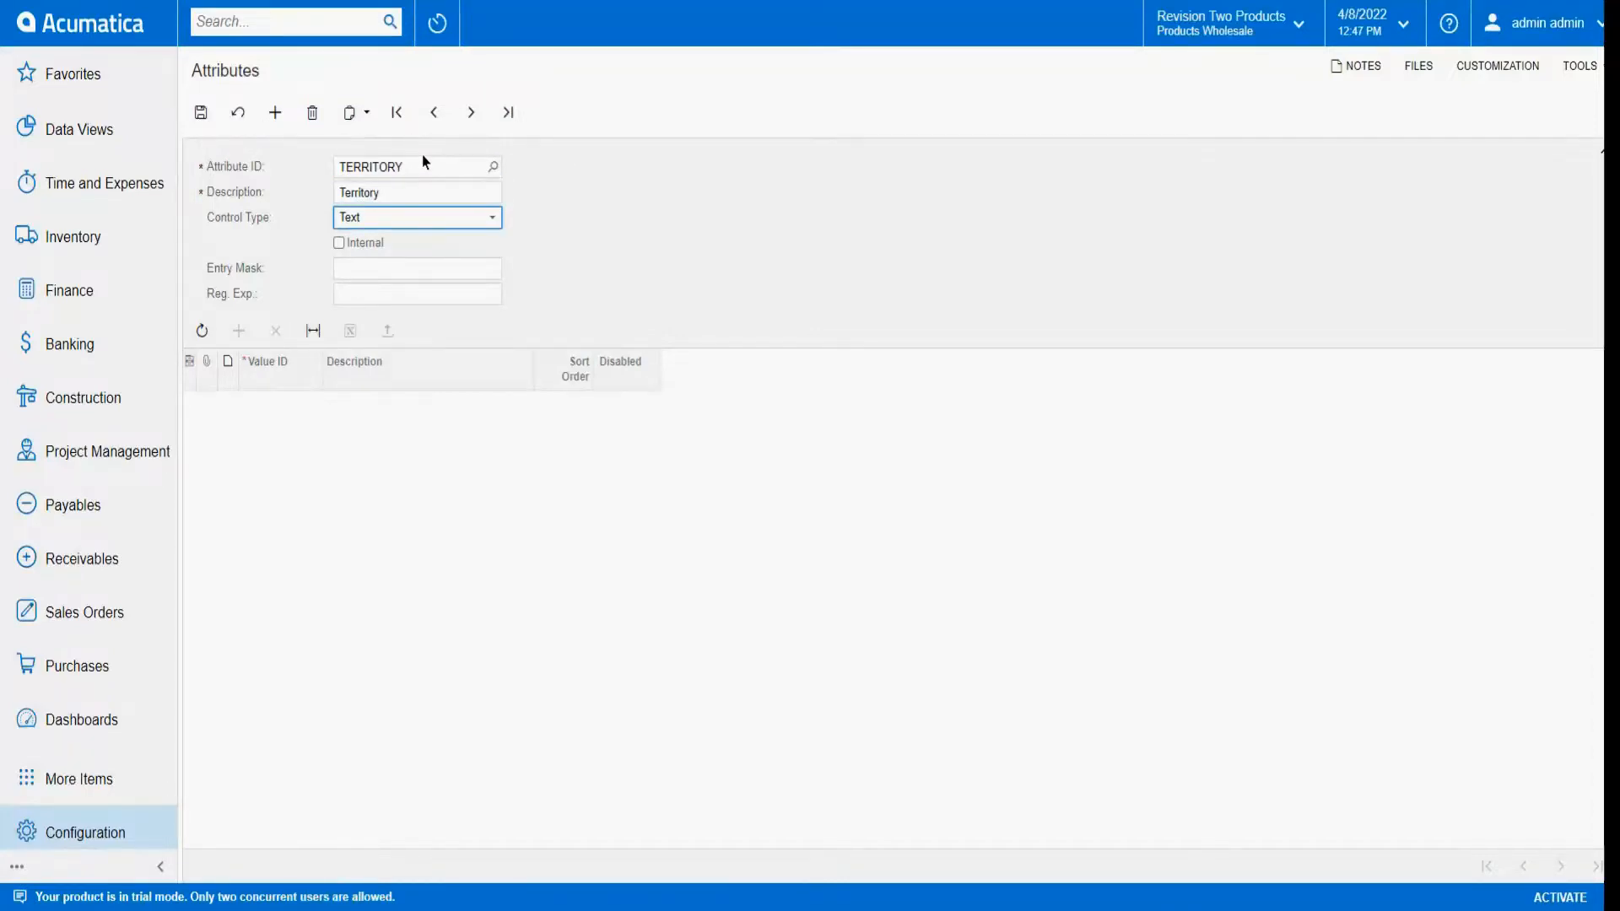
pyautogui.click(439, 219)
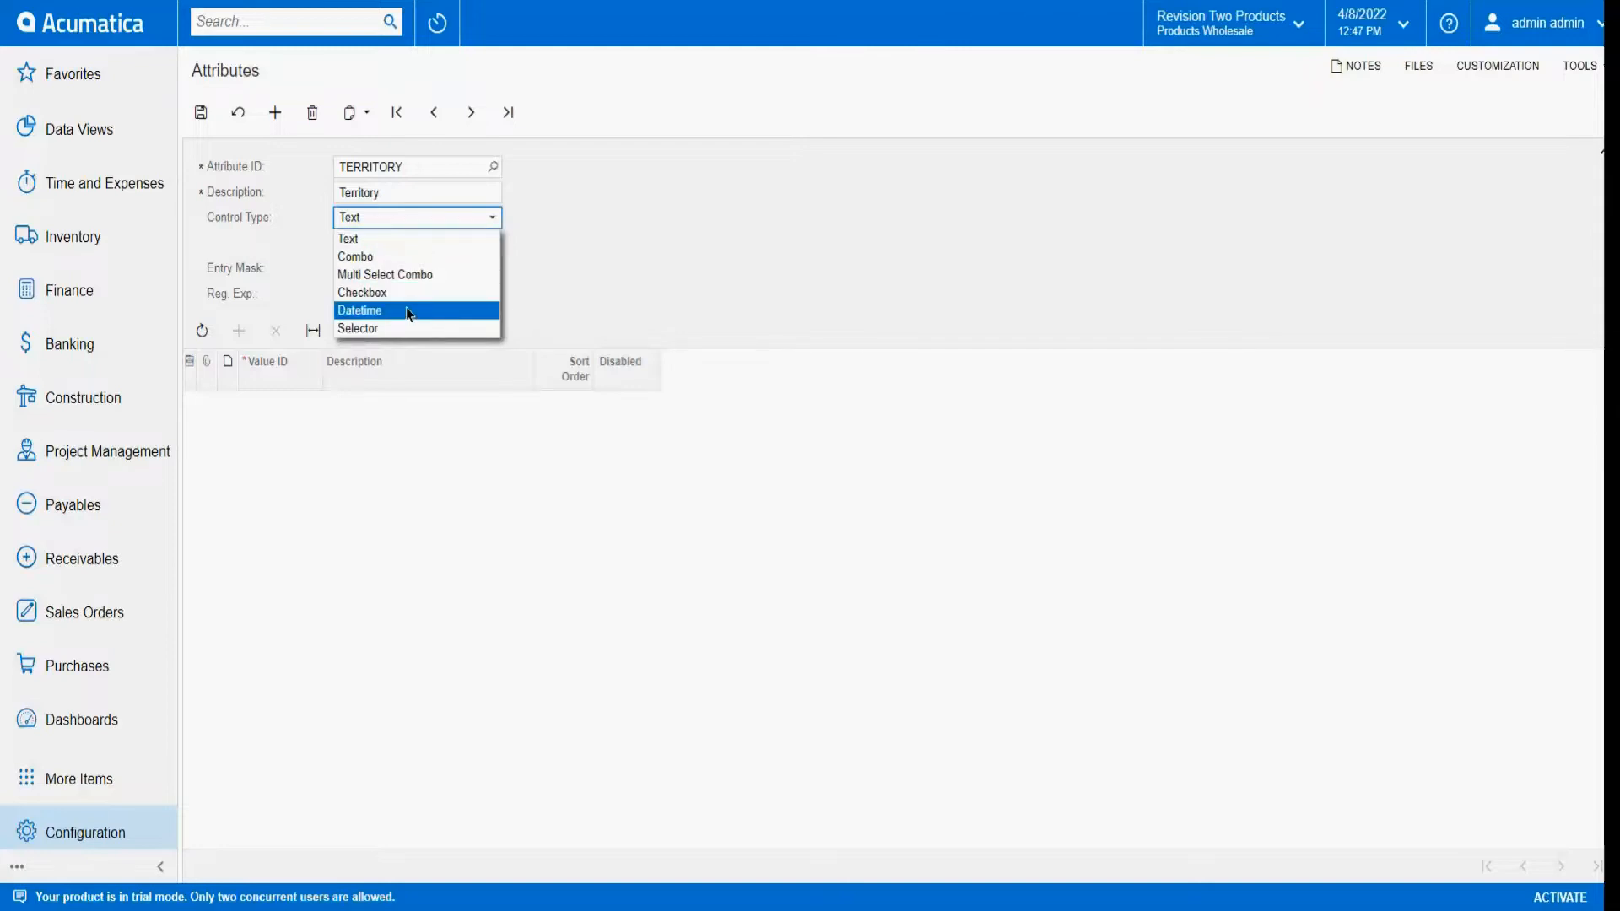
pyautogui.click(400, 257)
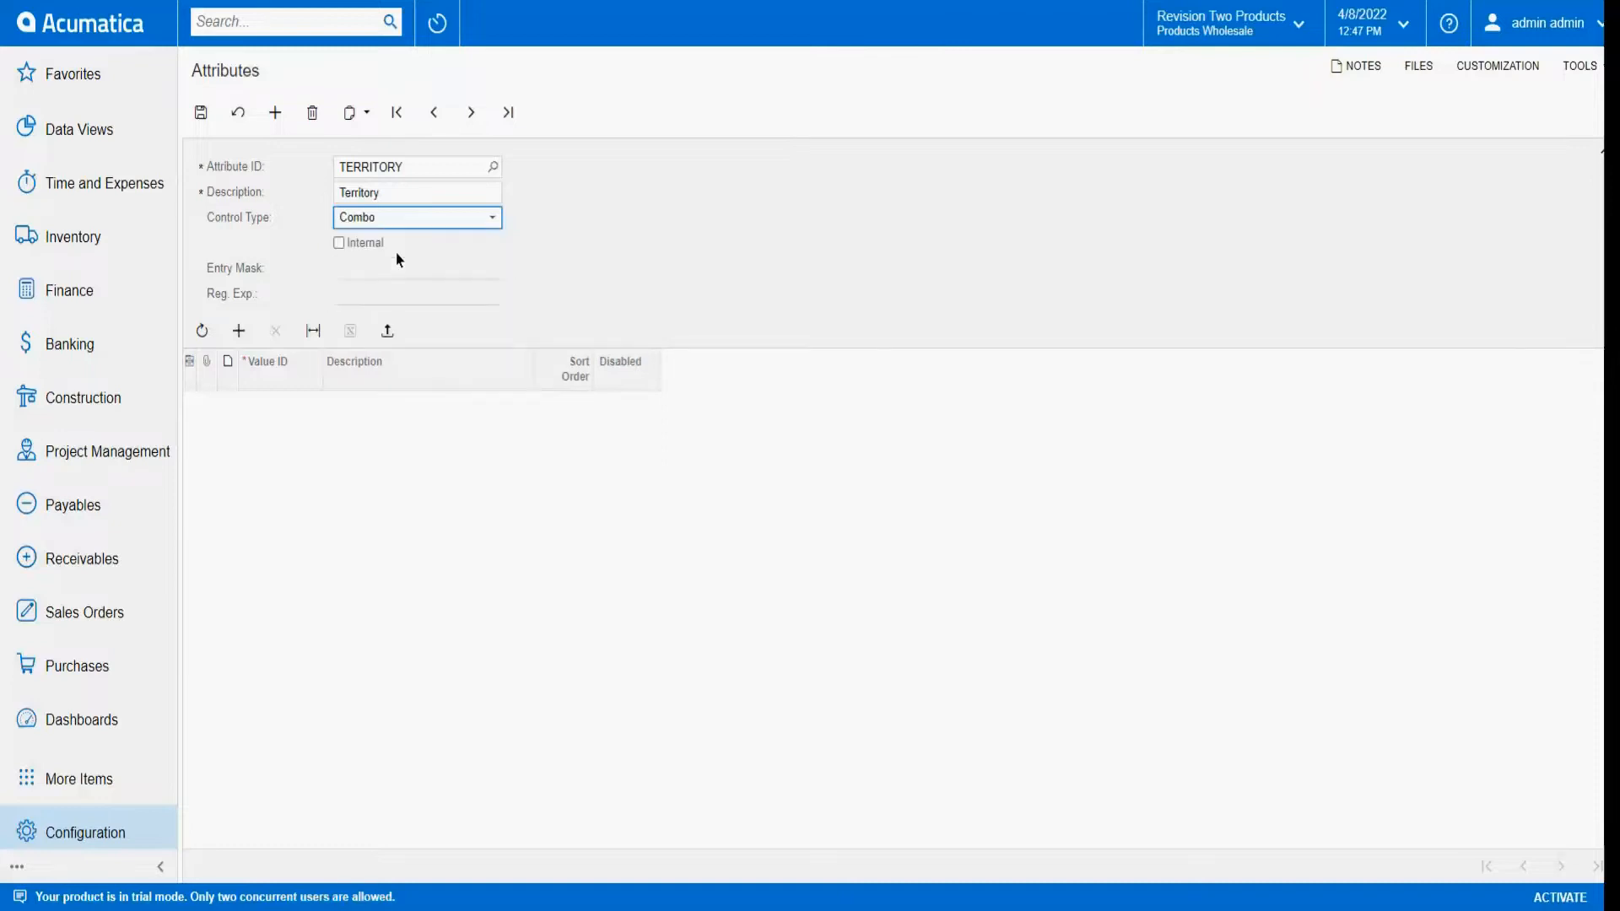
# Add a value to the Territory attribute with ID East and description East.
pyautogui.click(241, 332)
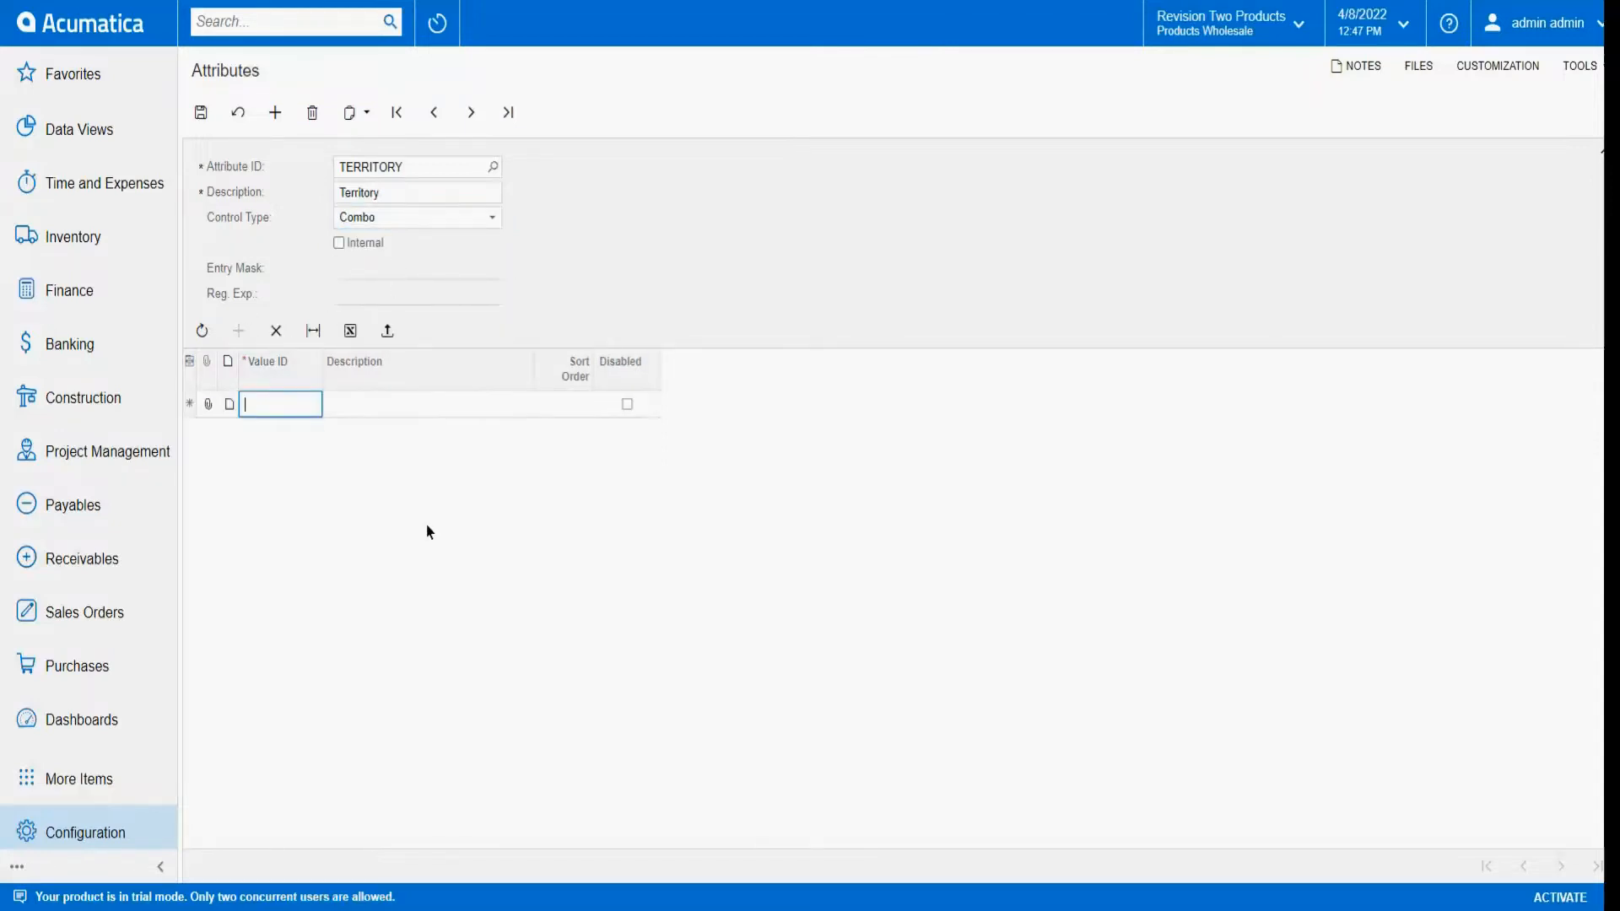
pyautogui.write('East')
pyautogui.press('Tab')
pyautogui.write('East')
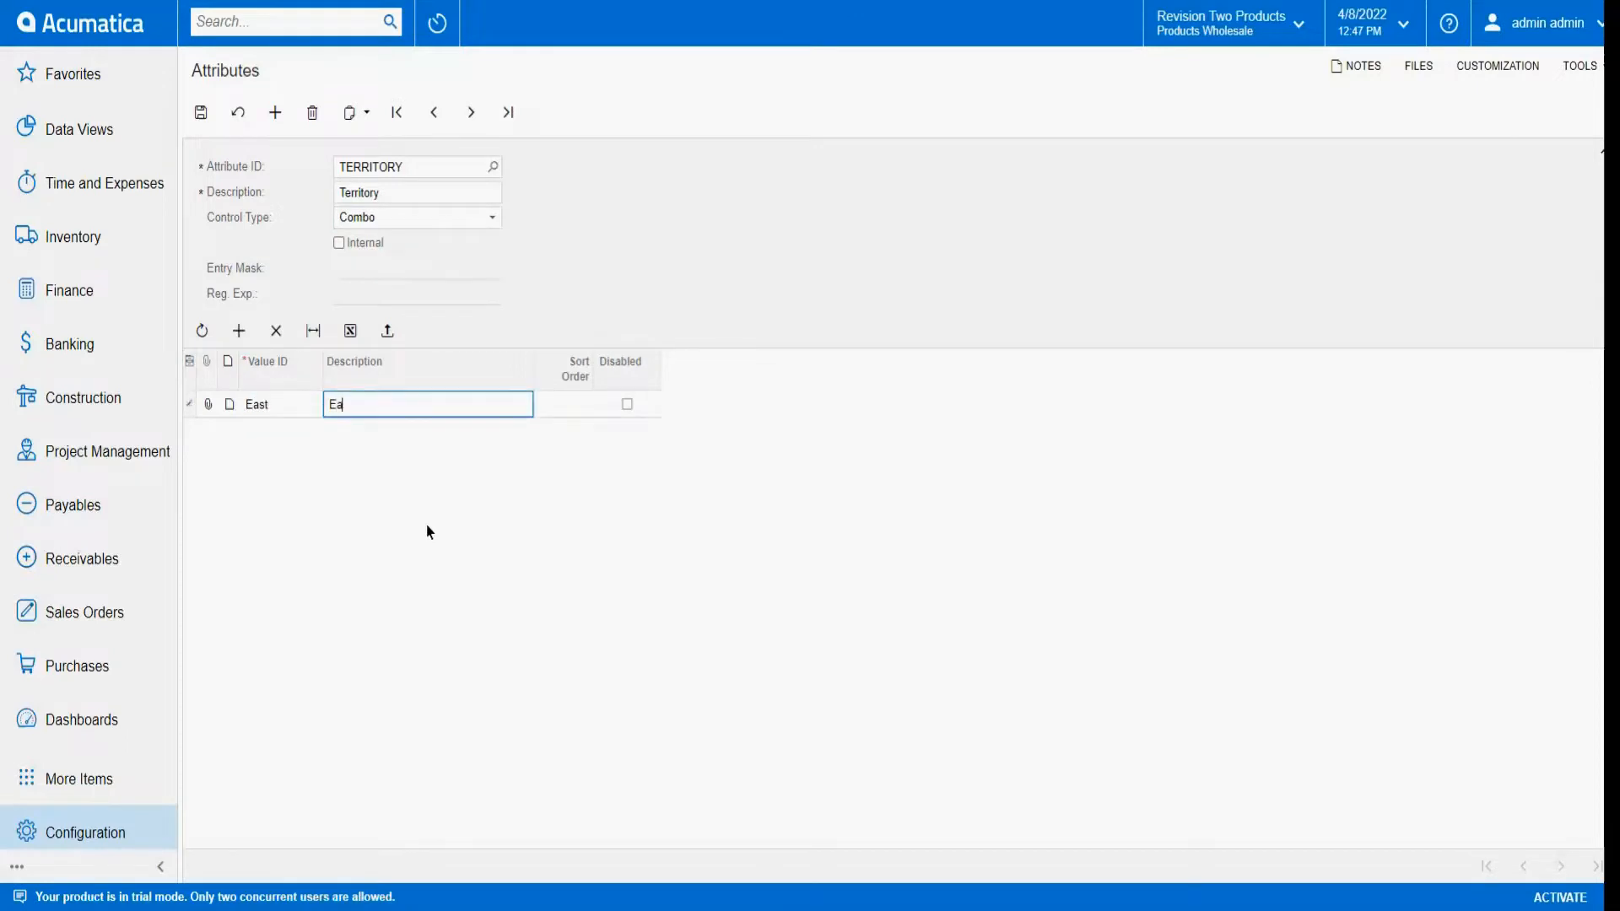
pyautogui.press('Tab')
pyautogui.press('Tab')
pyautogui.press('Tab')
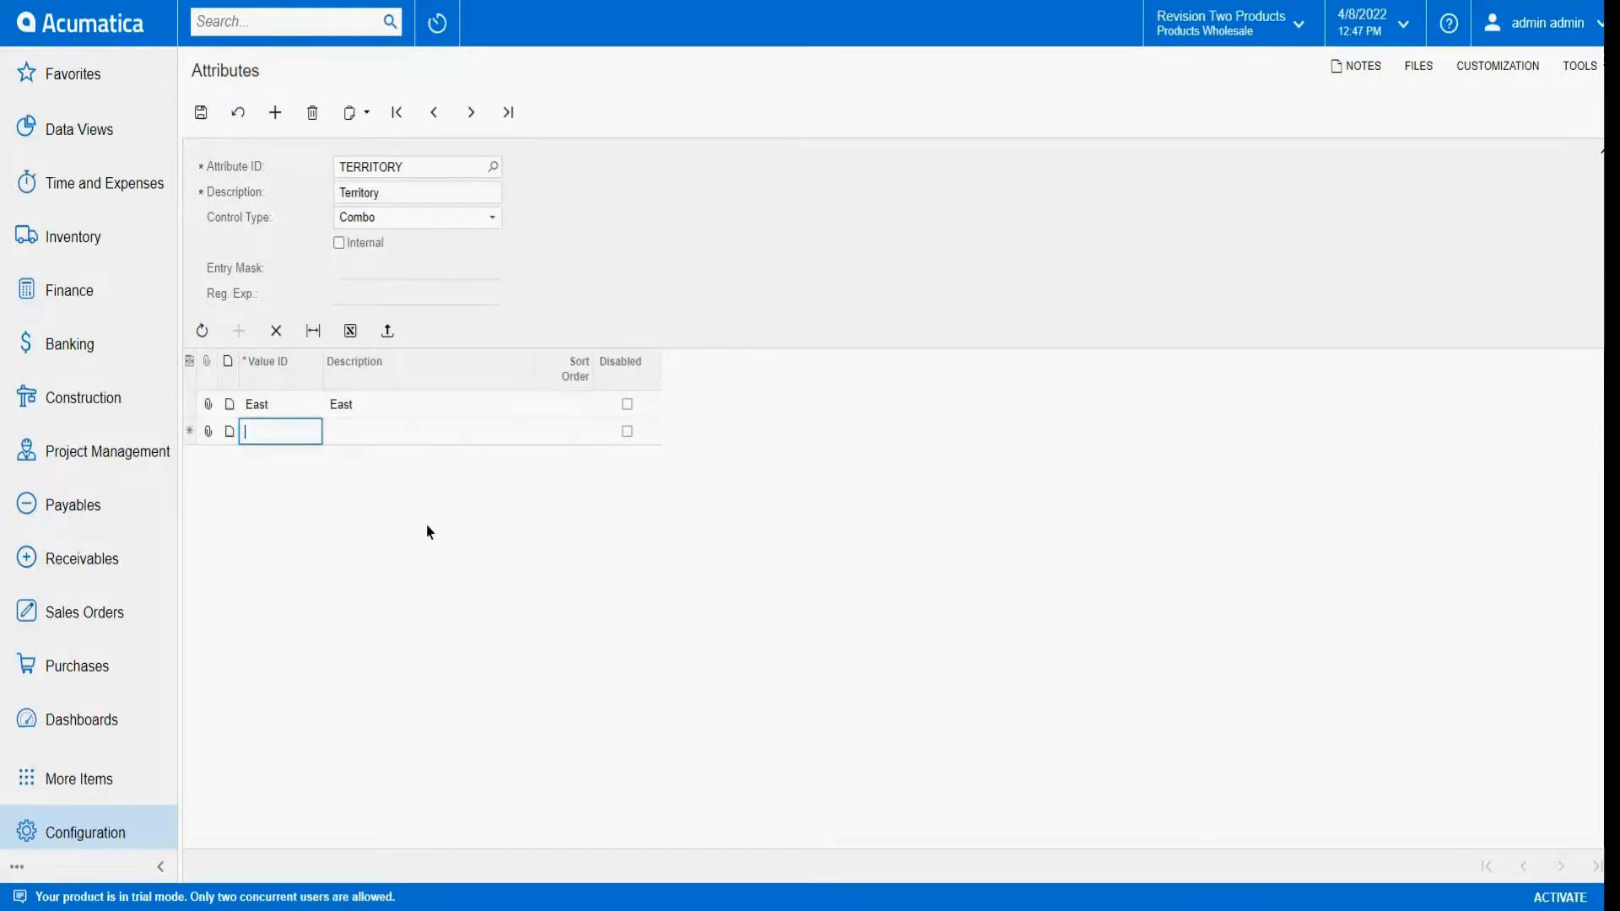
# Add a value to the Territory attribute with ID West and description West.
pyautogui.write('West')
pyautogui.press('Tab')
pyautogui.write('W')
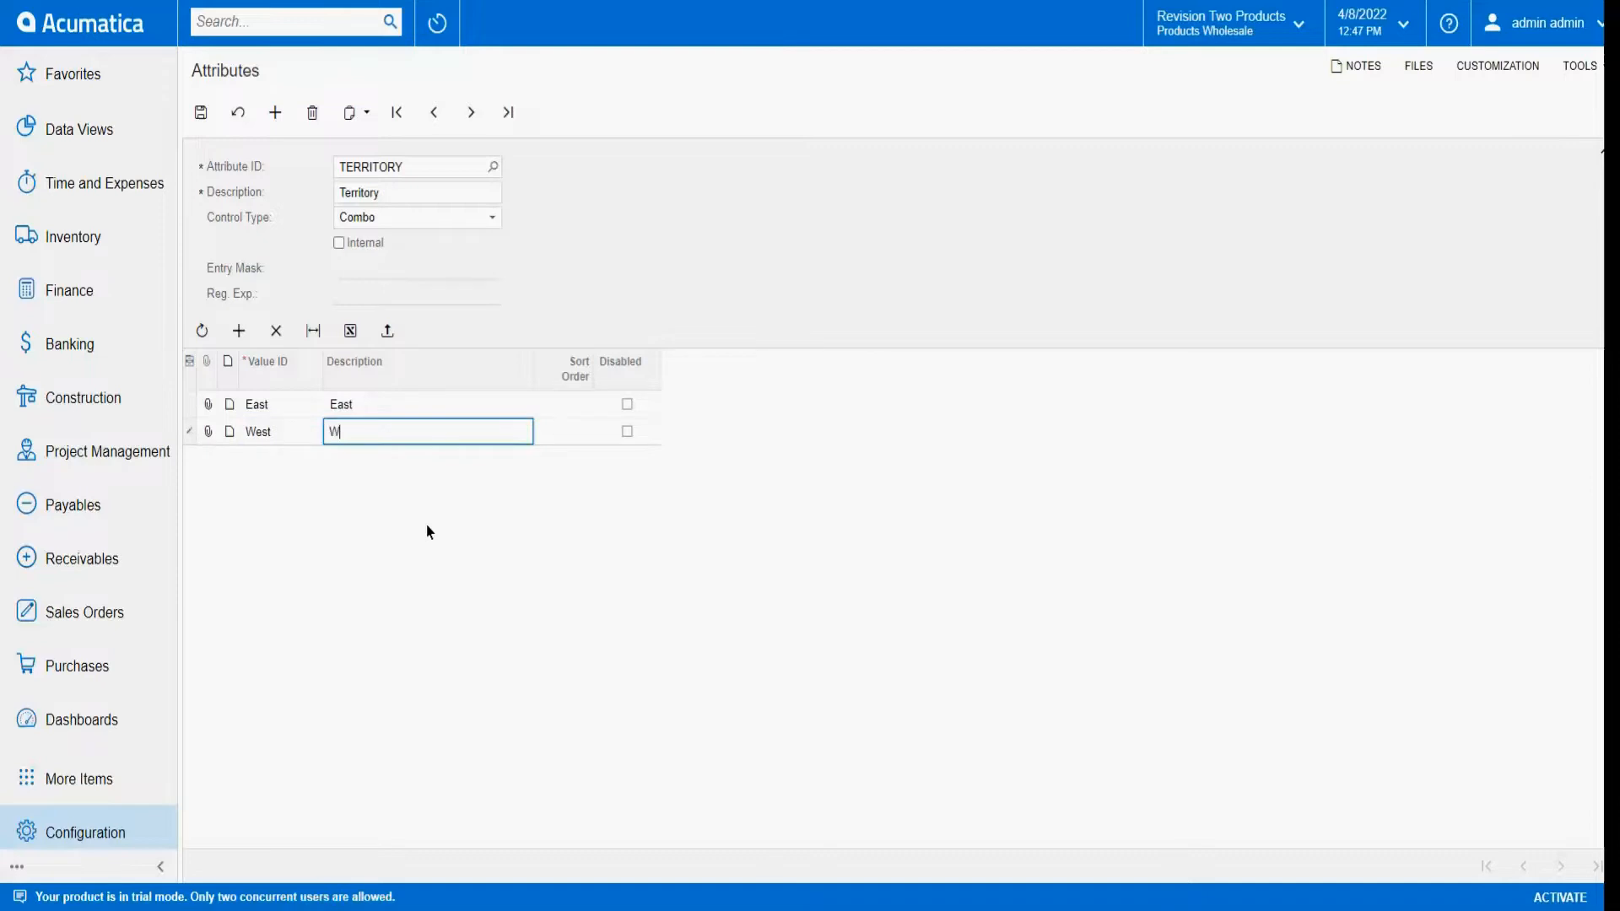
pyautogui.write('est')
pyautogui.press('Tab')
pyautogui.press('Tab')
pyautogui.press('Tab')
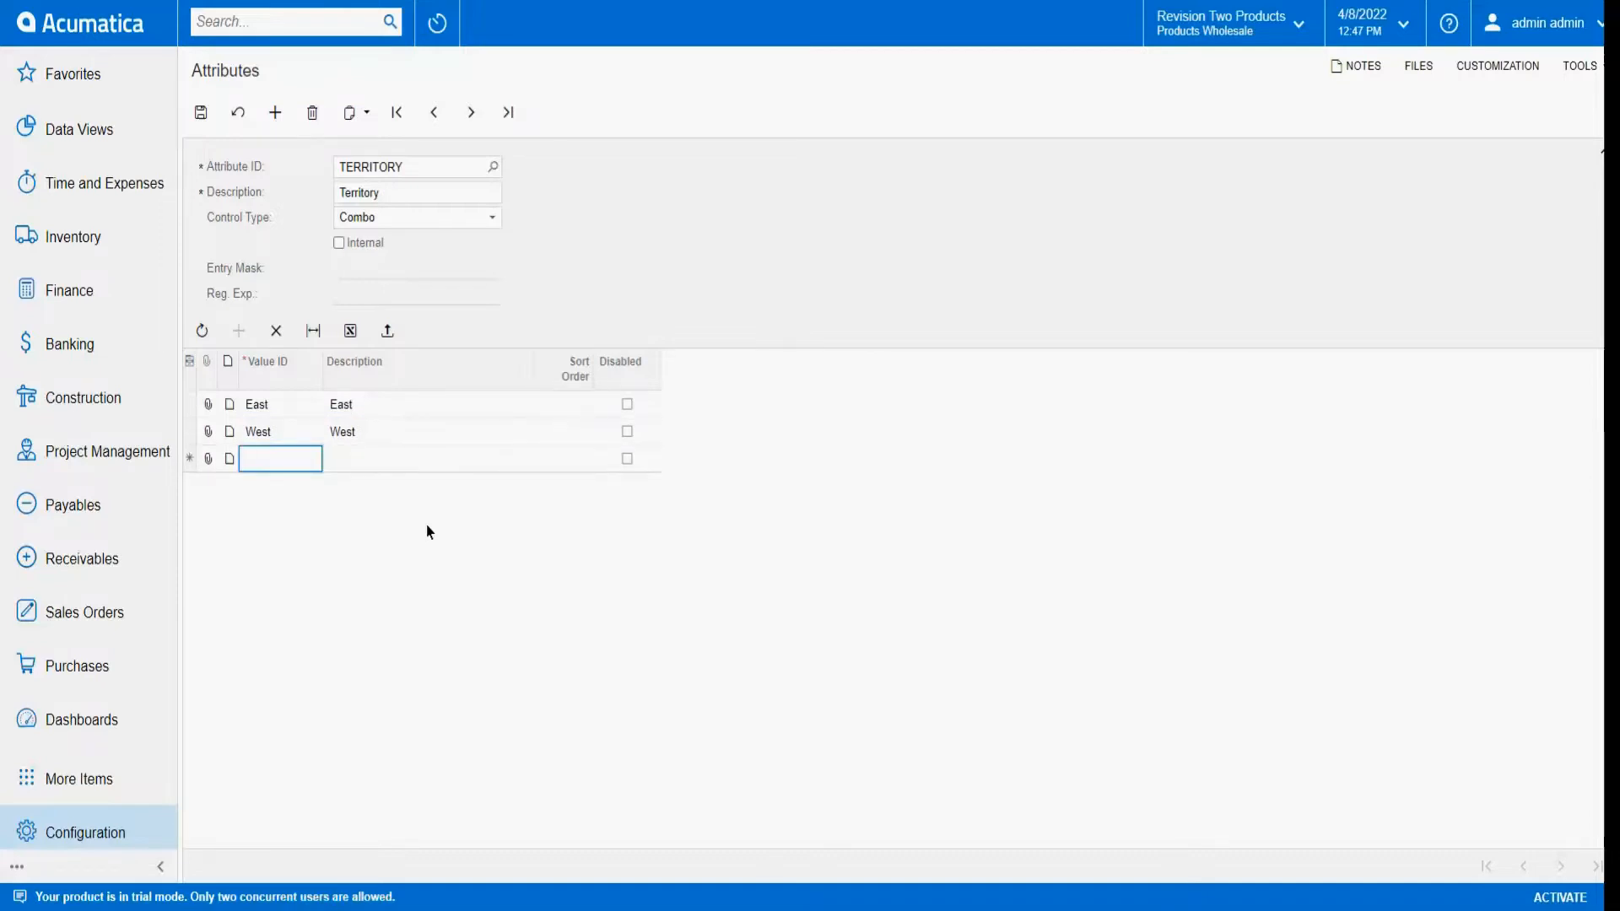
# Add a value to the Territory attribute with ID North and description North.
pyautogui.write('North')
pyautogui.press('Tab')
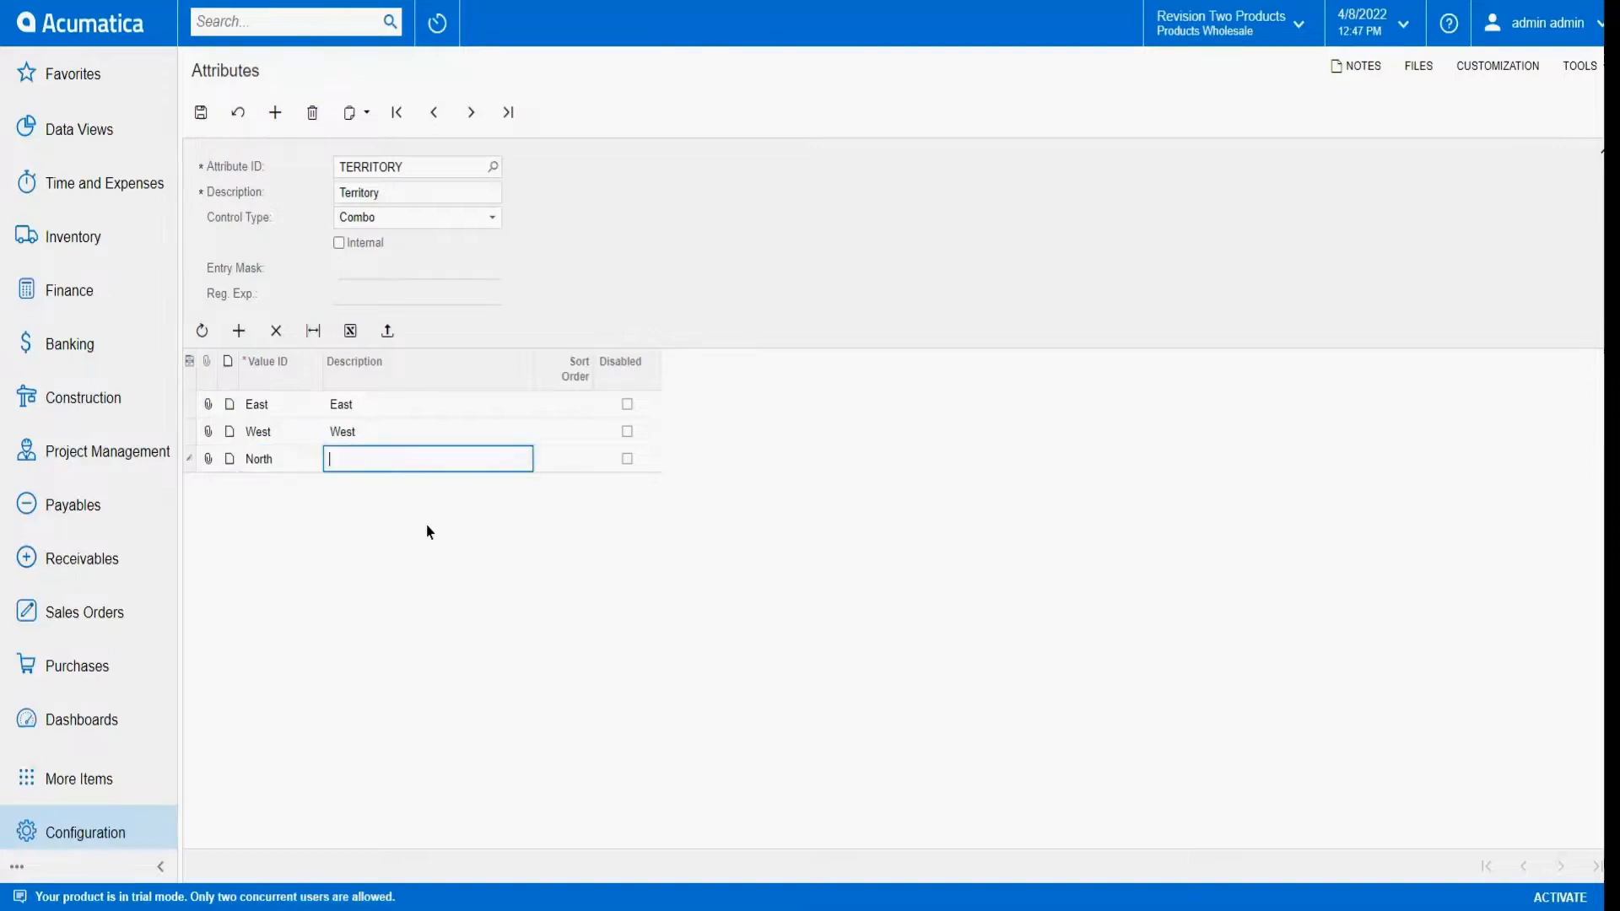
pyautogui.write('North')
pyautogui.press('Tab')
pyautogui.press('Tab')
pyautogui.press('Tab')
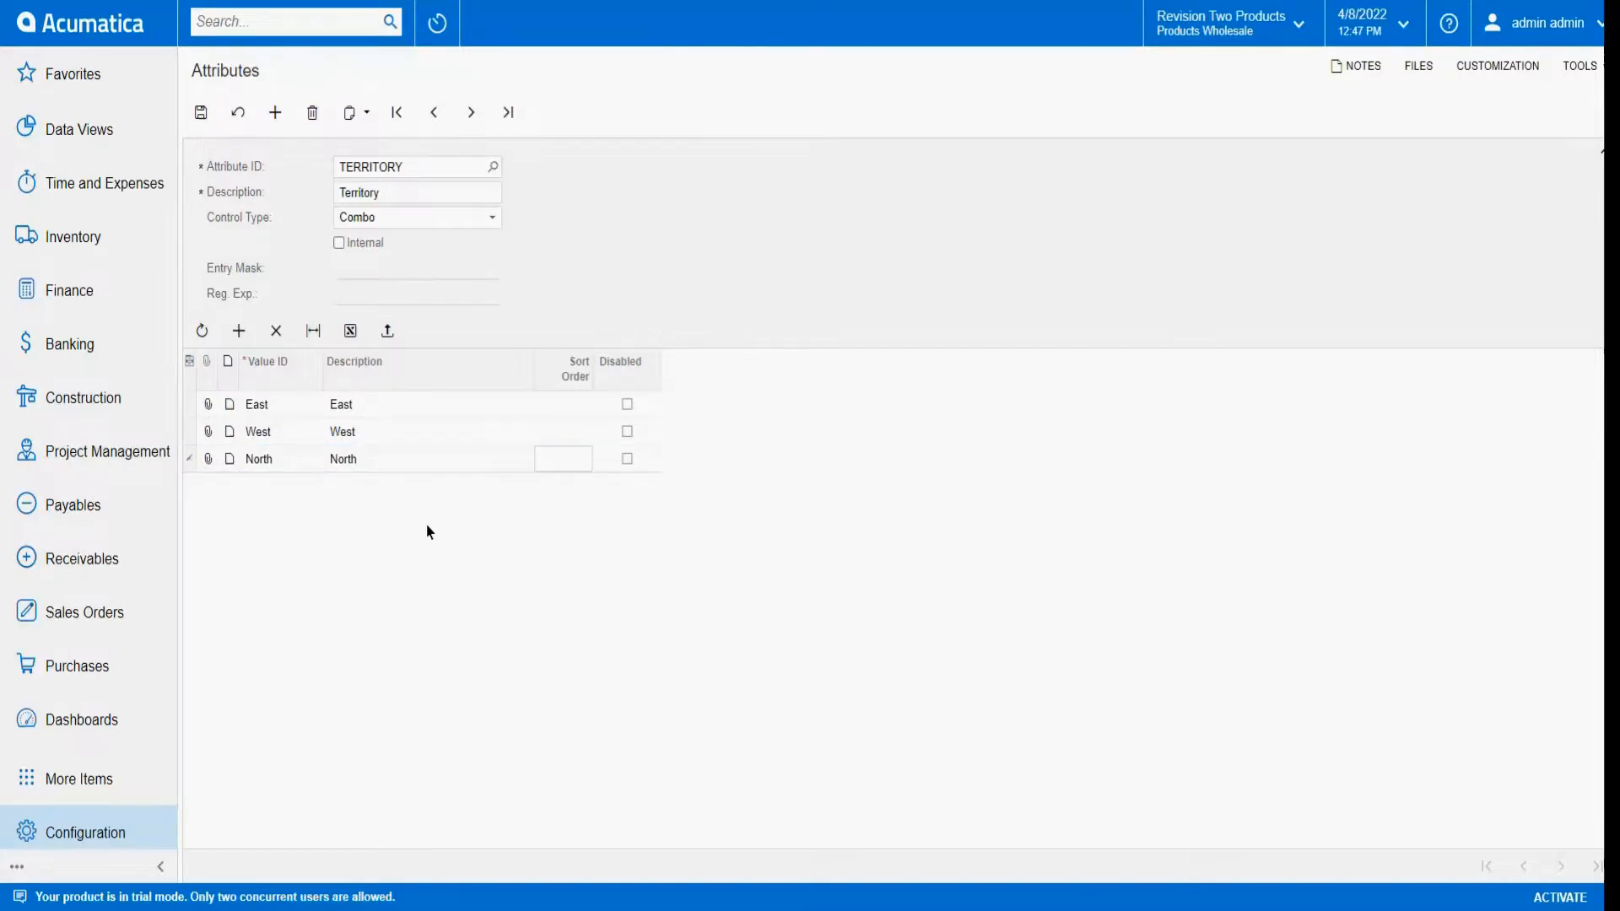
# Add a value to the Territory attribute with ID South and description South.
pyautogui.write('South')
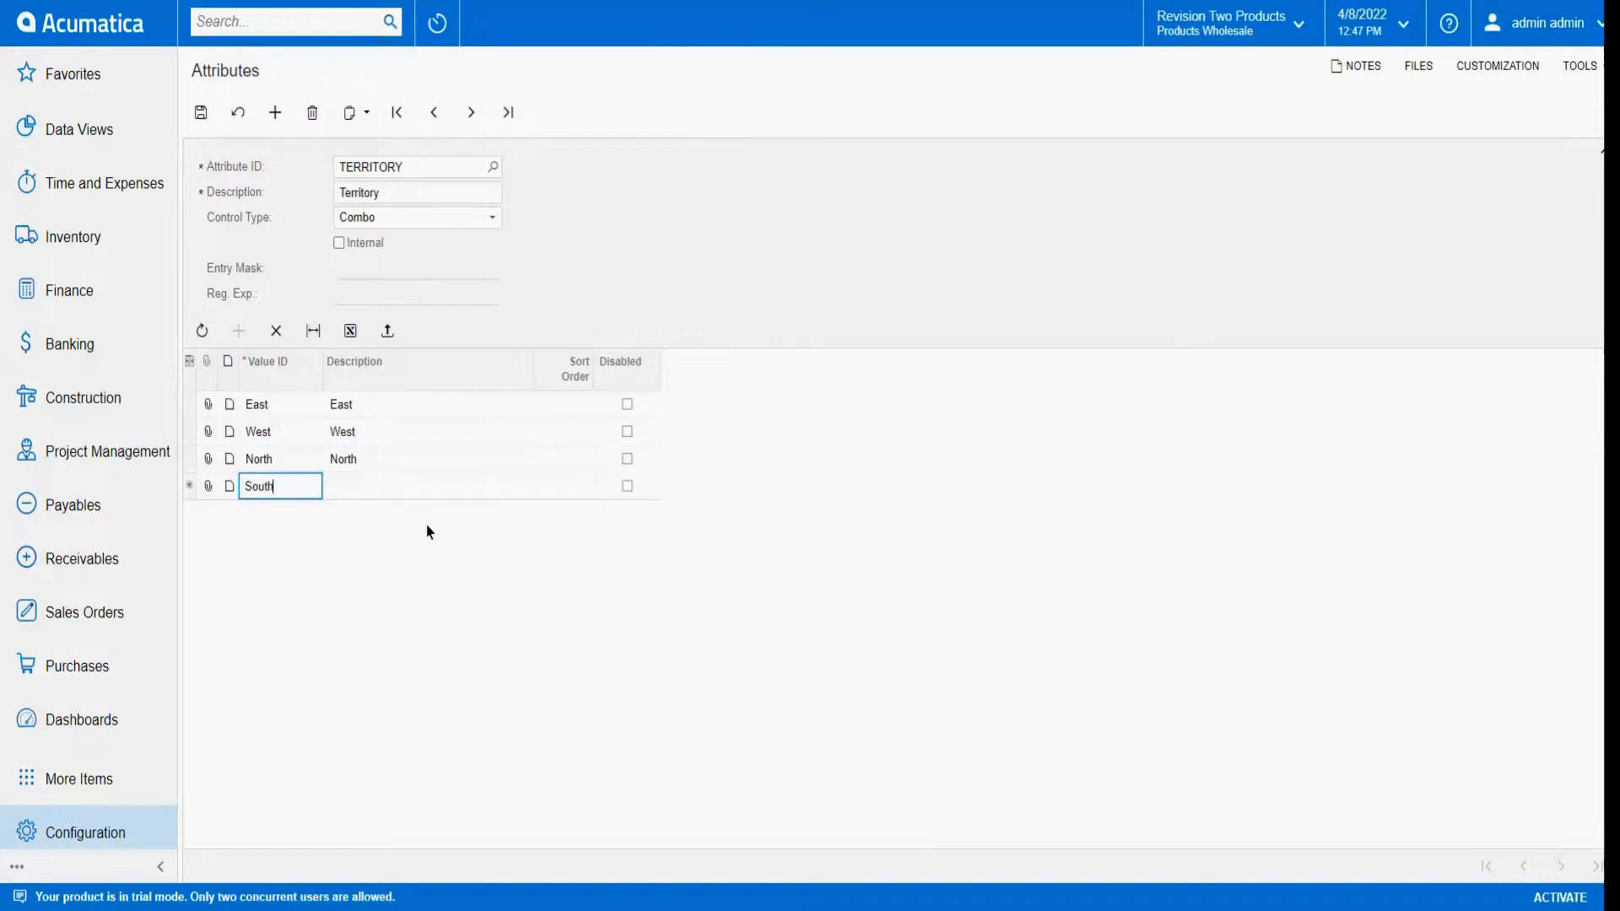
pyautogui.press('Tab')
pyautogui.write('South')
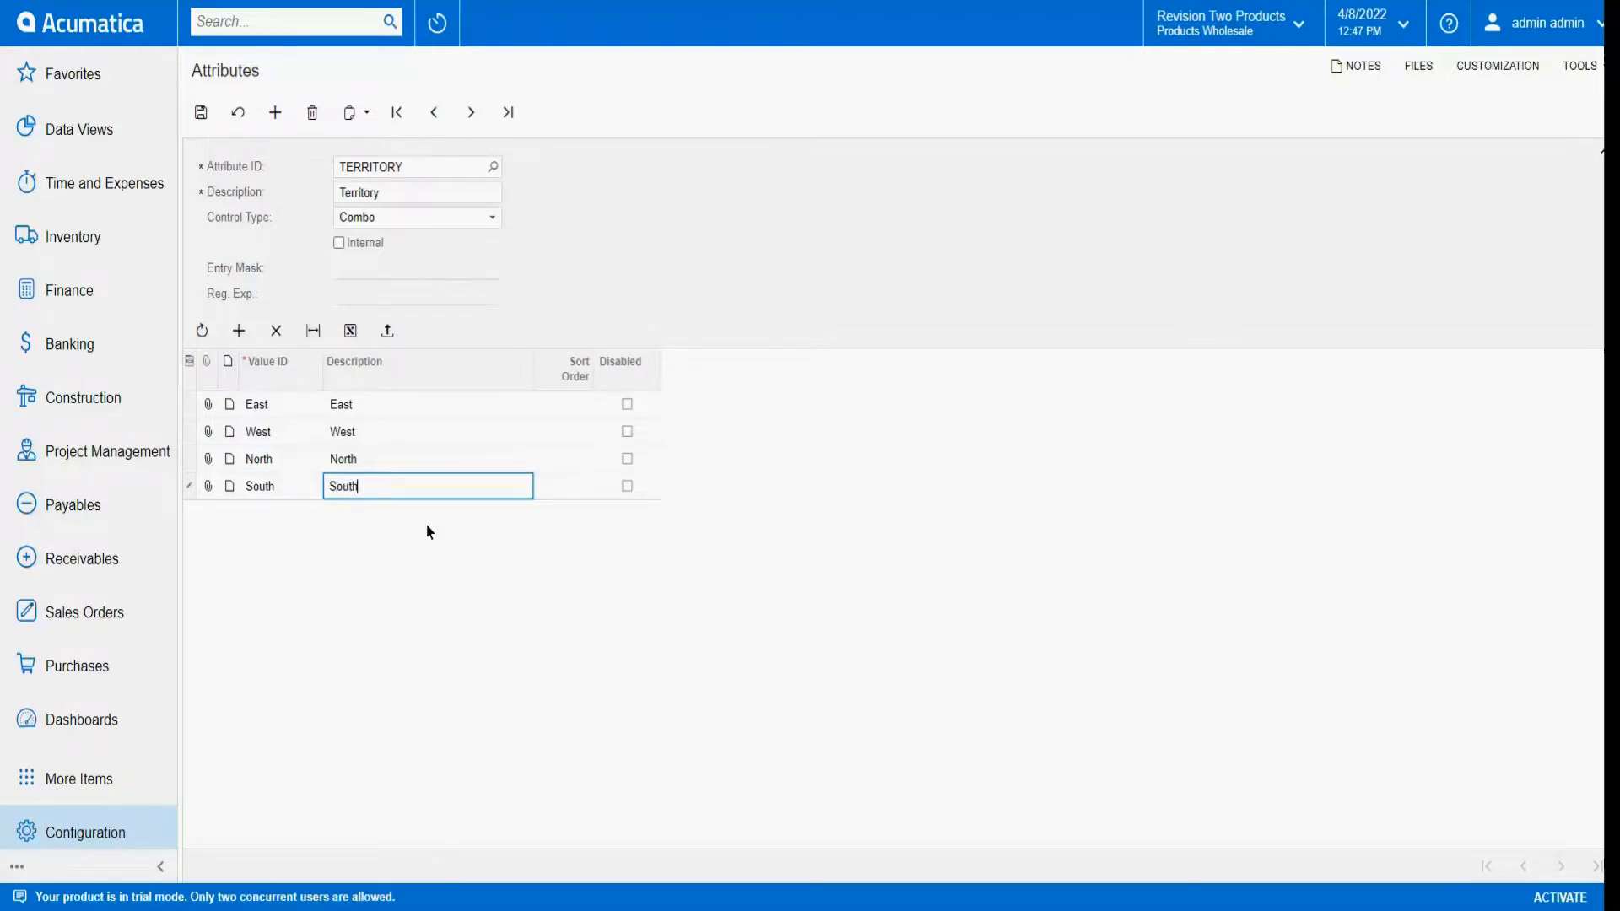
# Save the Territory attribute with its values and mark it as internal, saving that change as well.
pyautogui.click(199, 116)
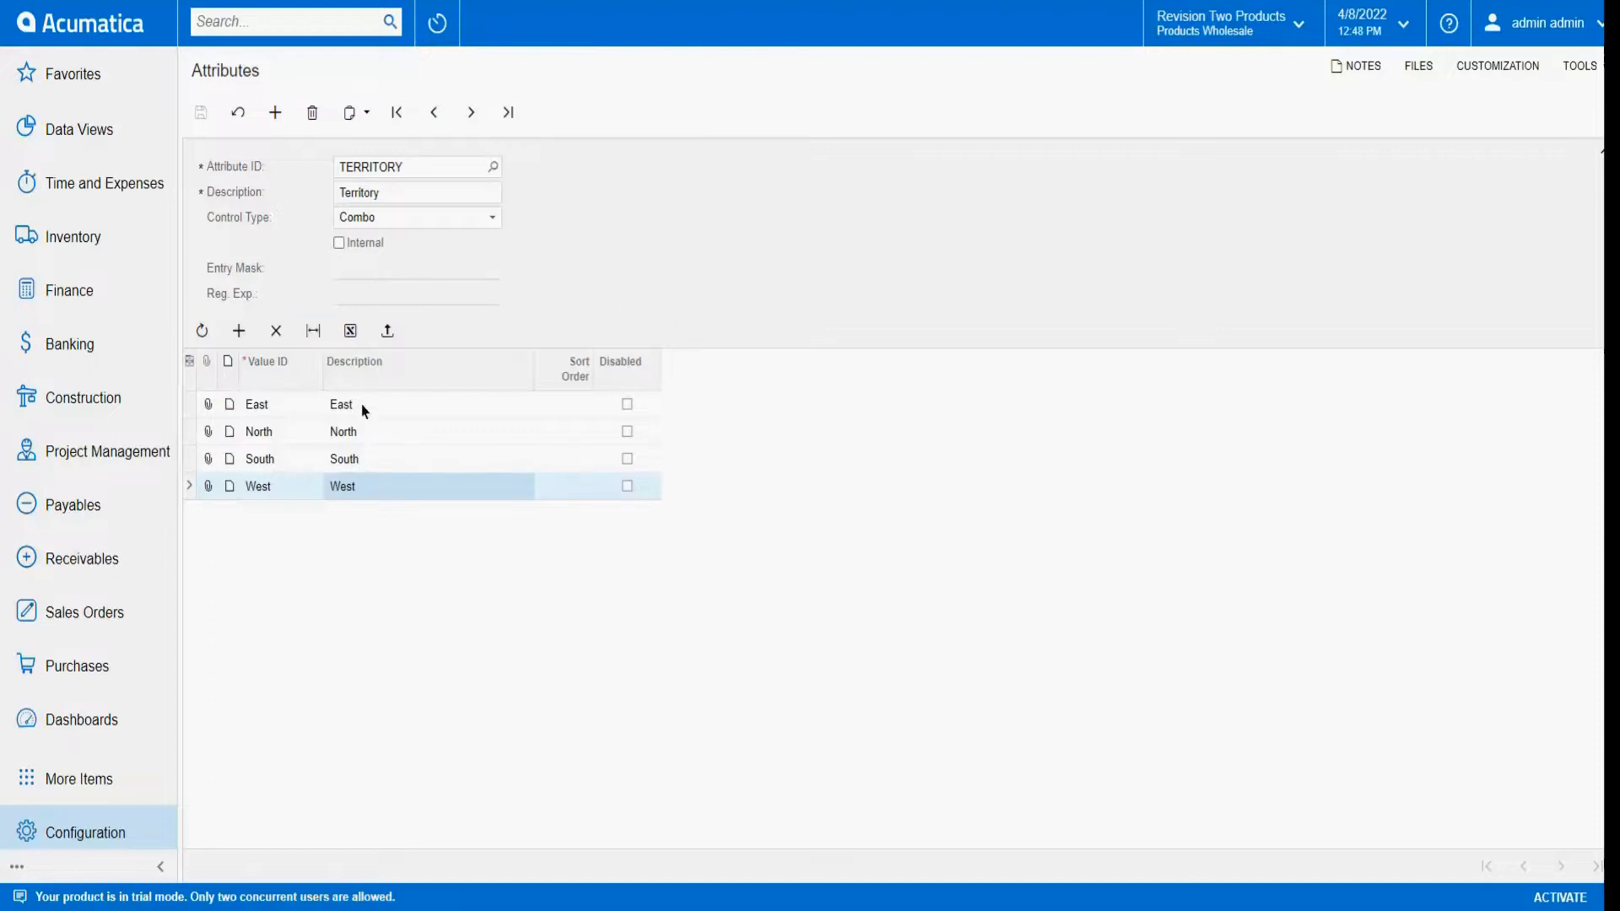
pyautogui.click(338, 243)
pyautogui.click(201, 113)
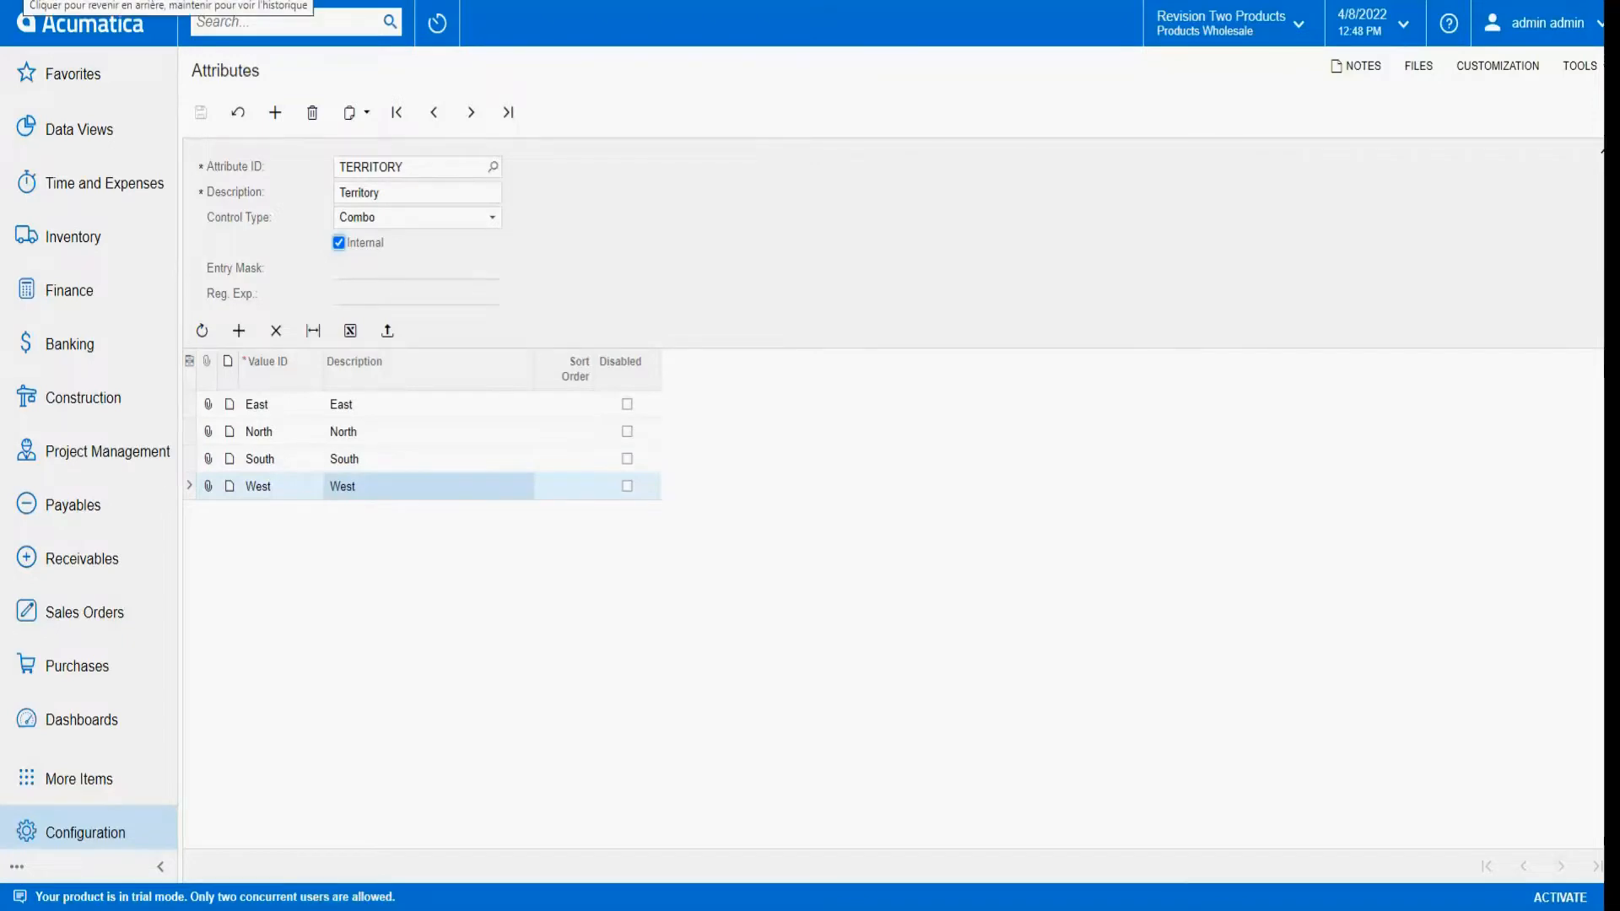
# Return to the USA Bartending School customer record and open the attributes of its KEY customer class.
pyautogui.click(85, 832)
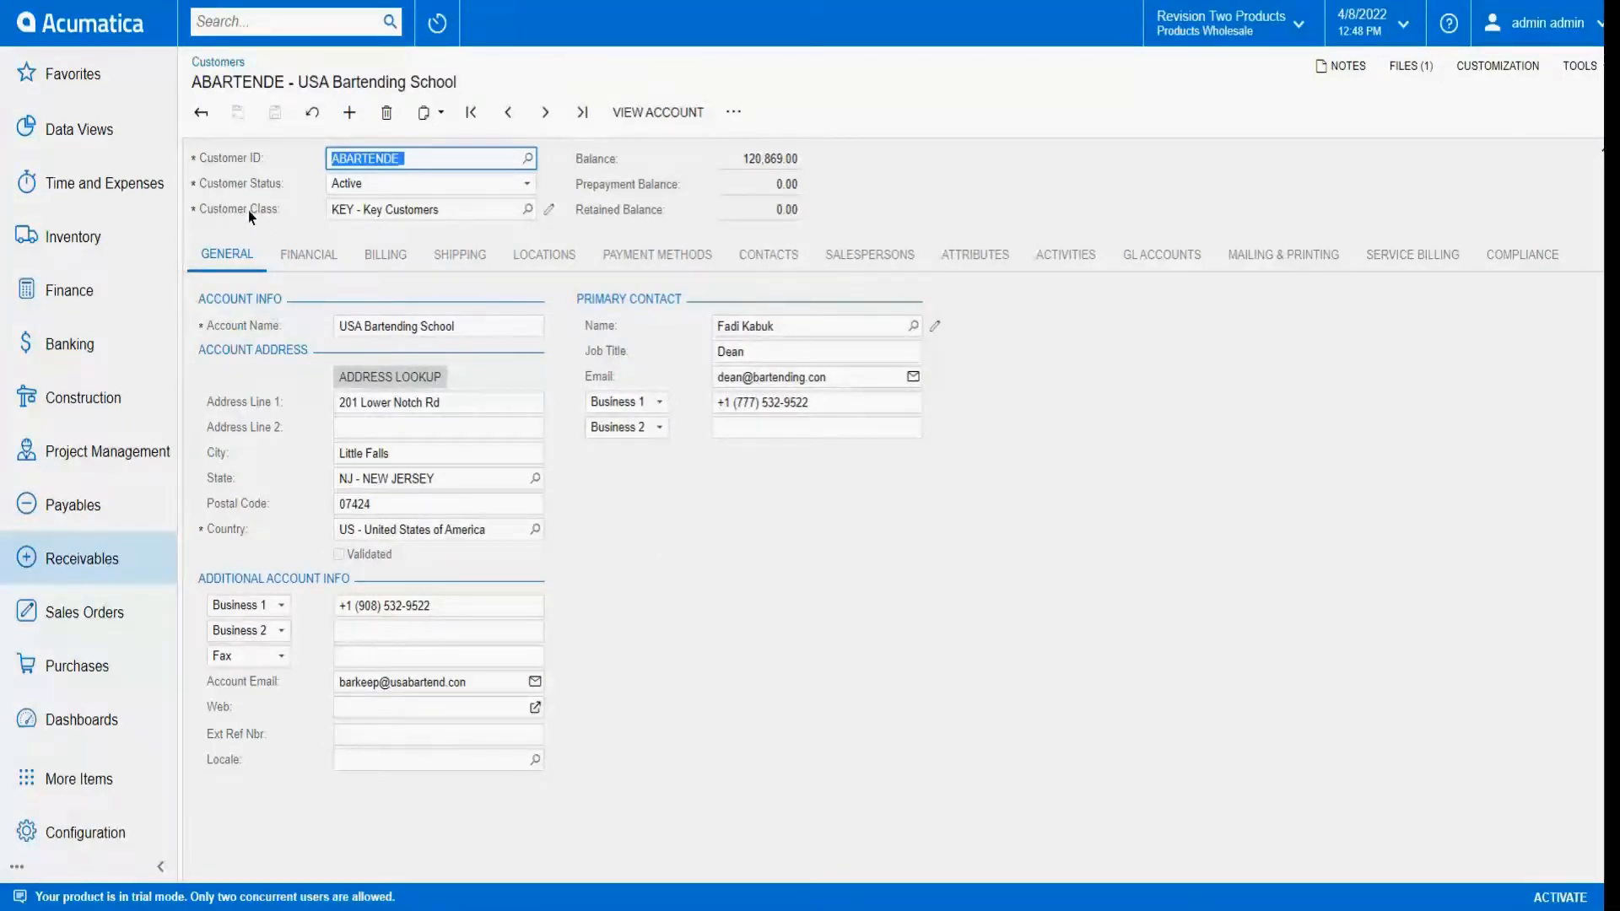
pyautogui.click(550, 211)
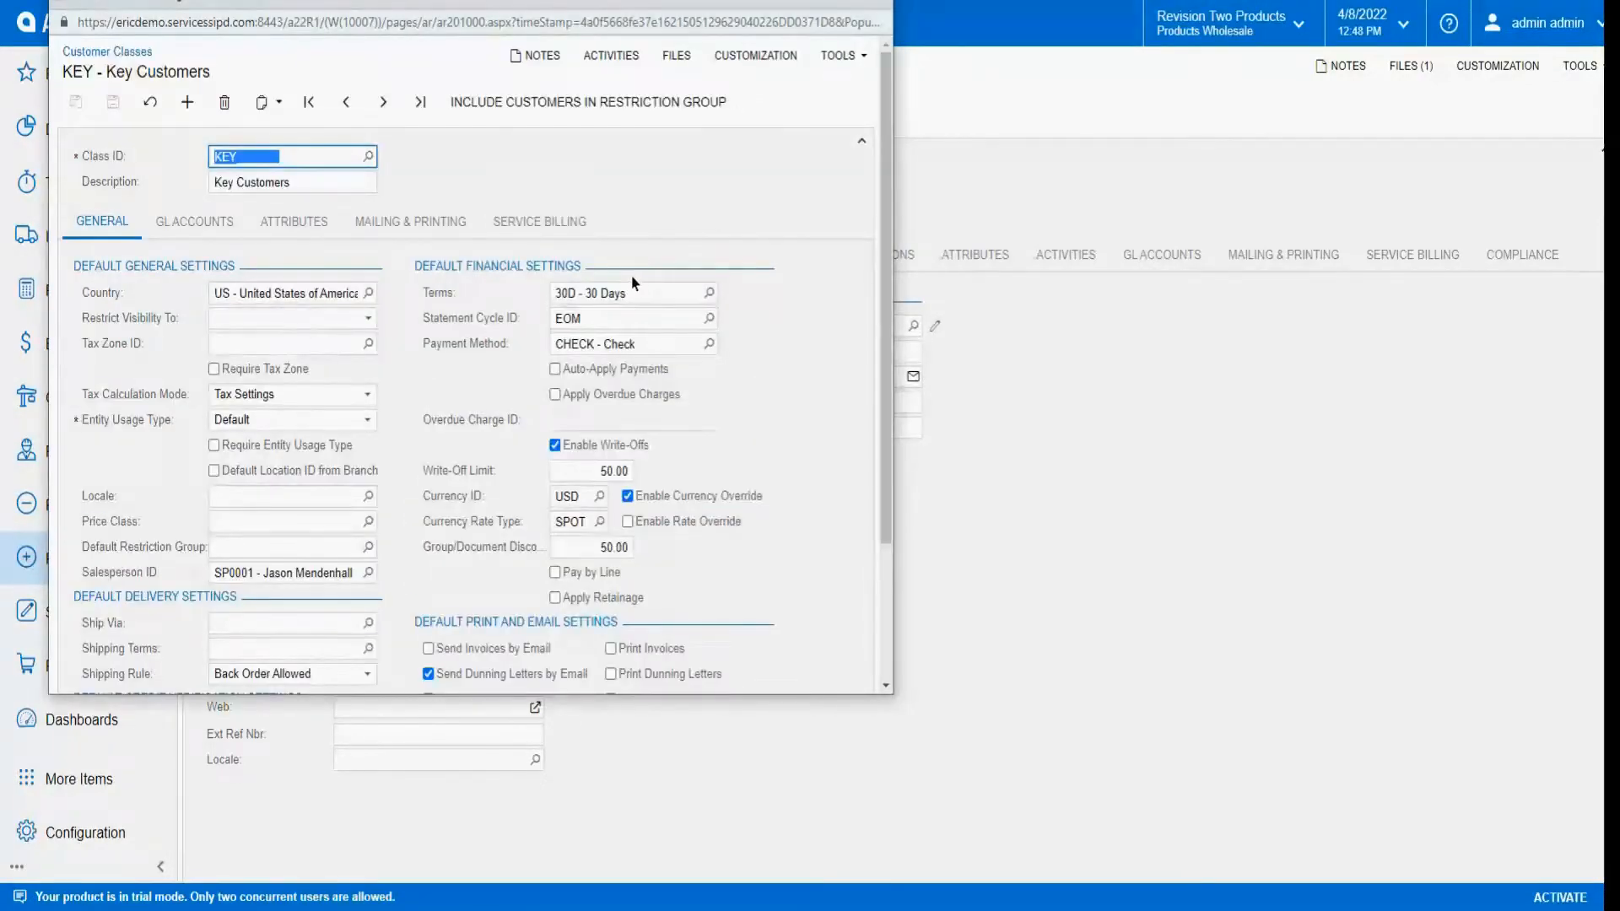
pyautogui.click(297, 226)
# Add the TERRITORY attribute to the KEY customer class, save the class and close its window.
pyautogui.click(114, 256)
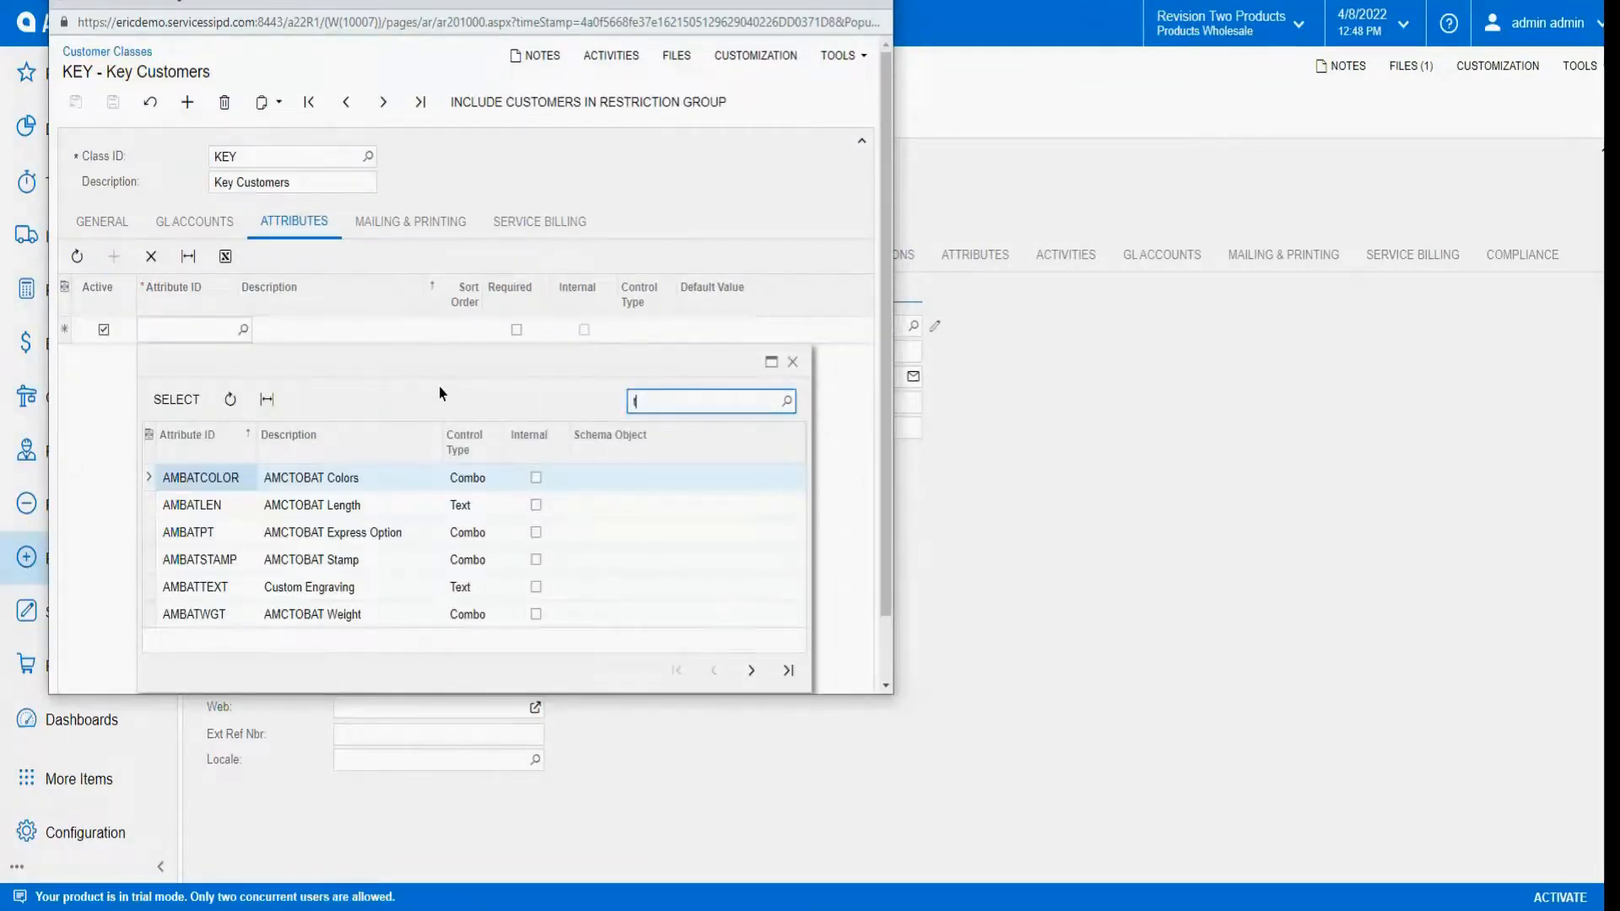
pyautogui.write('terro')
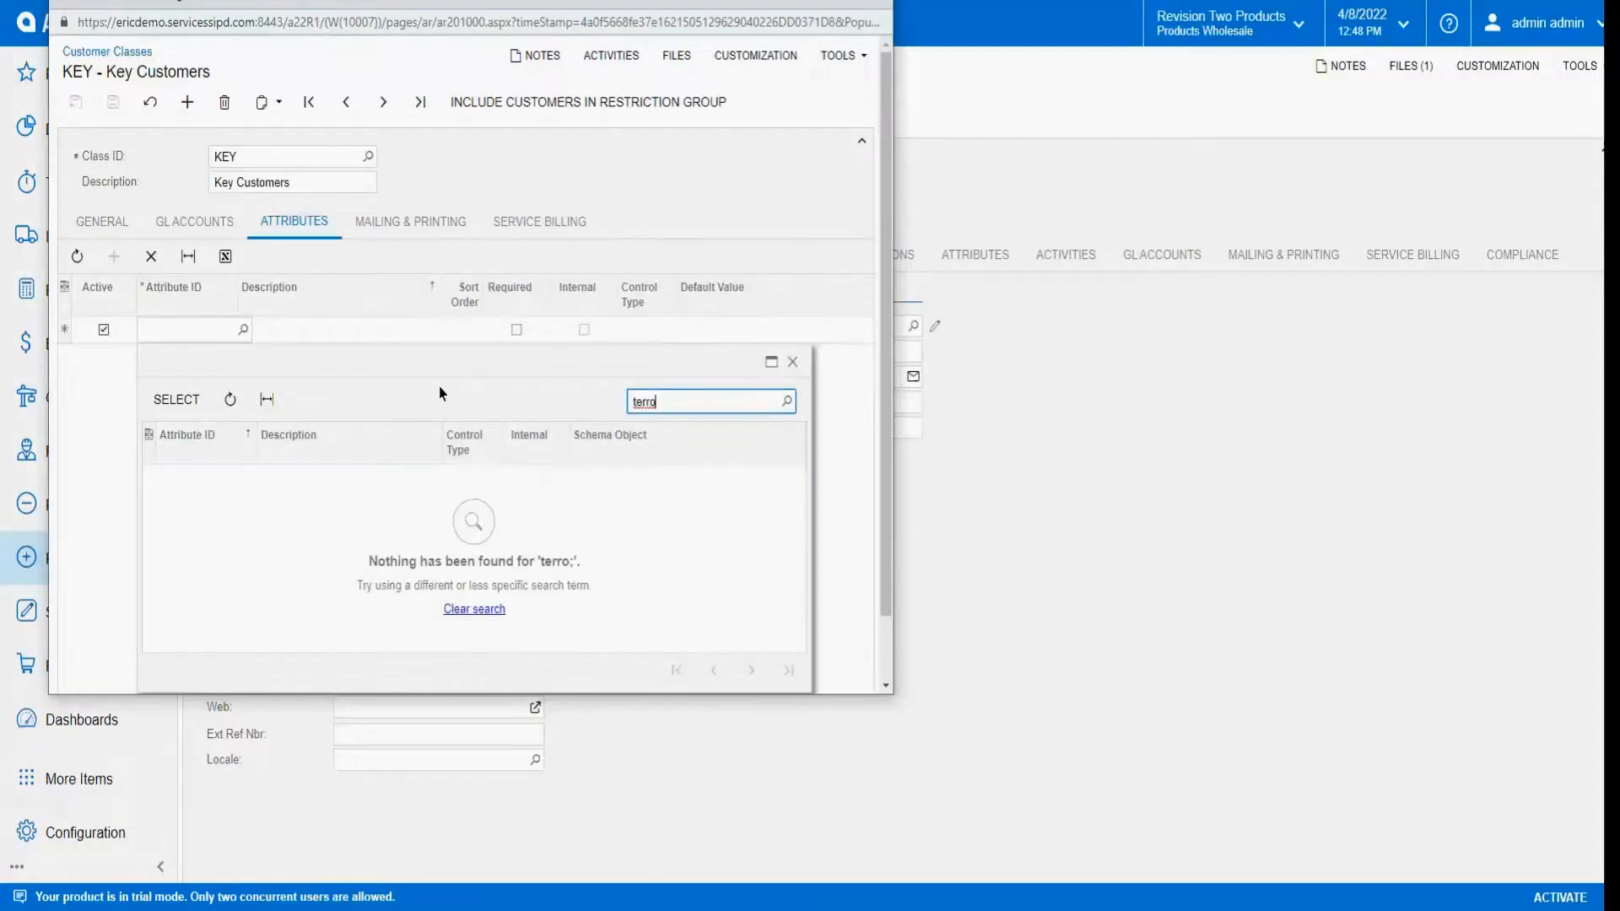
pyautogui.press('BackSpace')
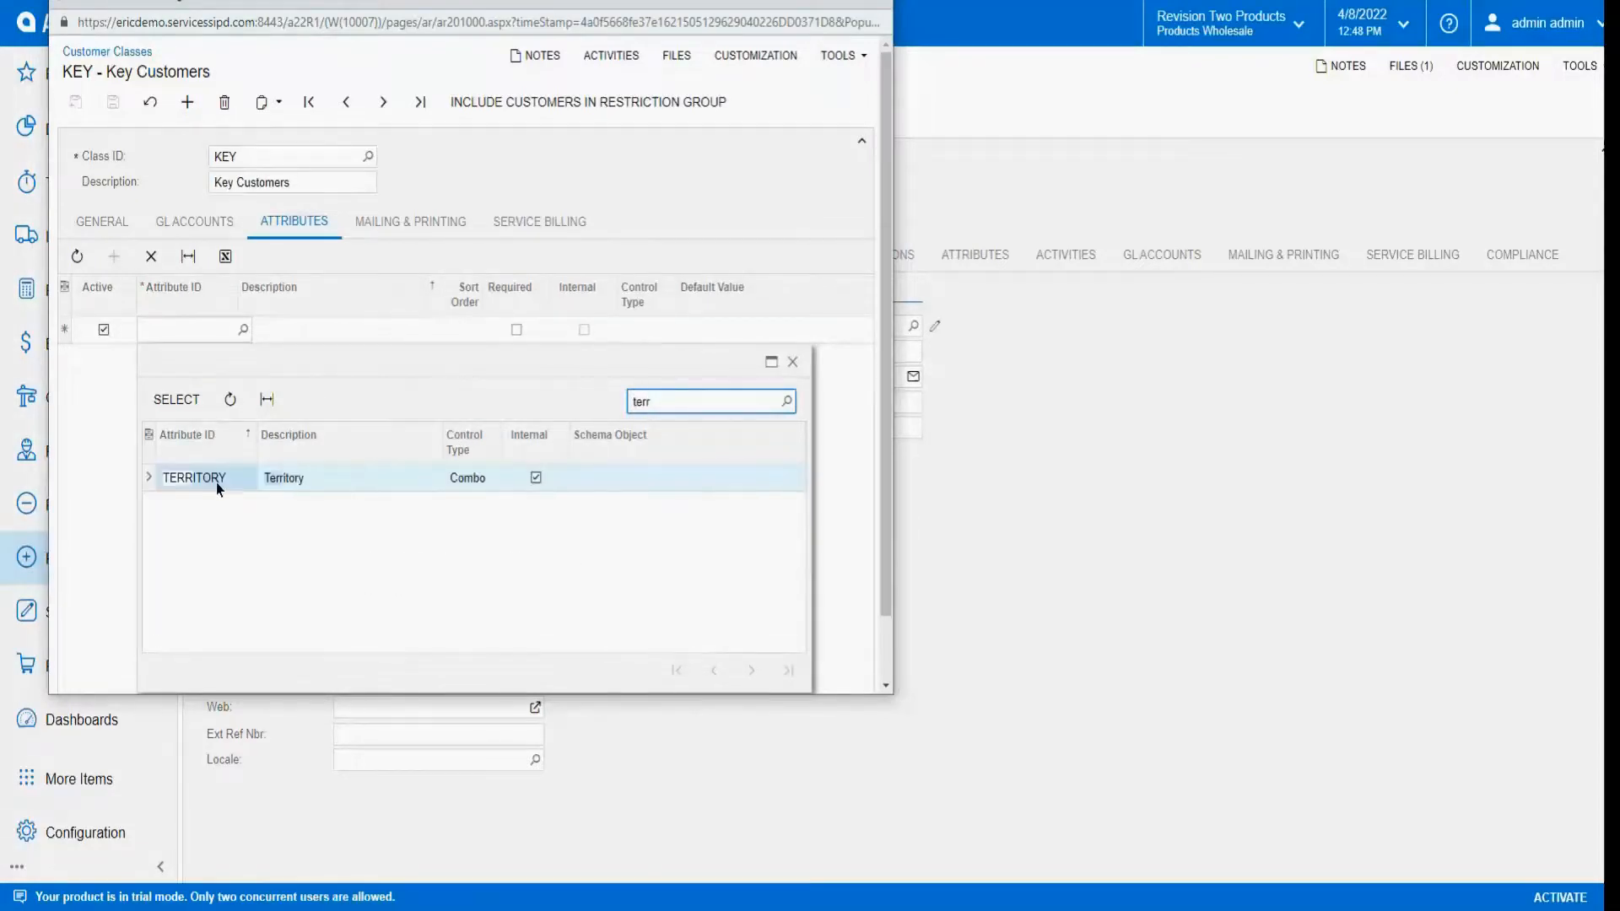
pyautogui.doubleClick(218, 476)
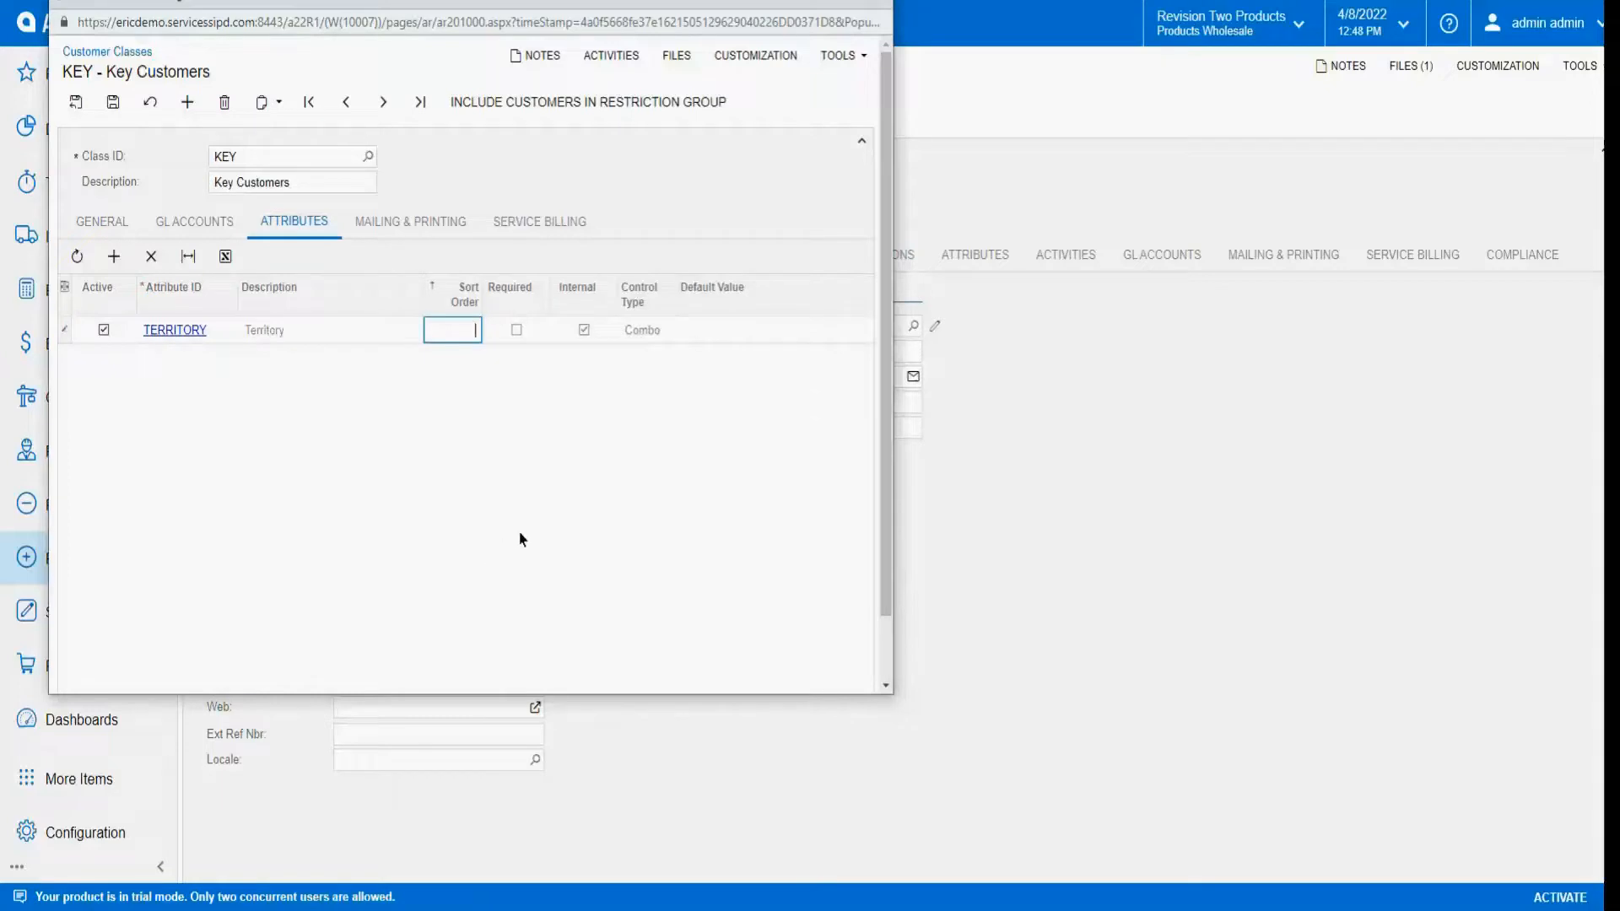
pyautogui.click(108, 106)
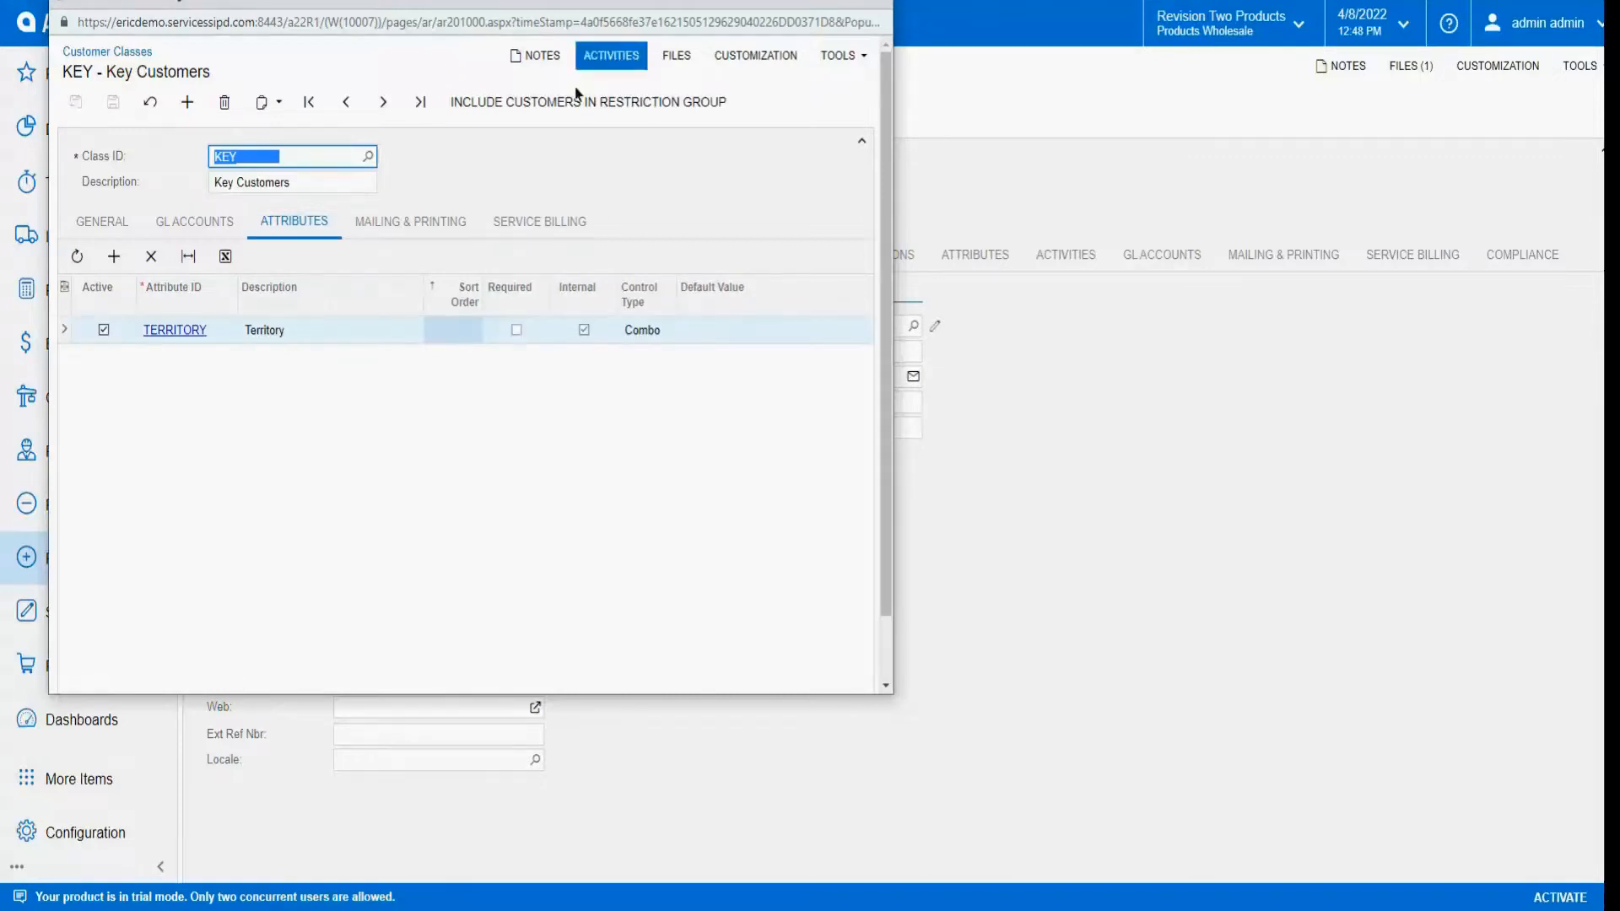
pyautogui.moveTo(599, 2); pyautogui.dragTo(684, 304)
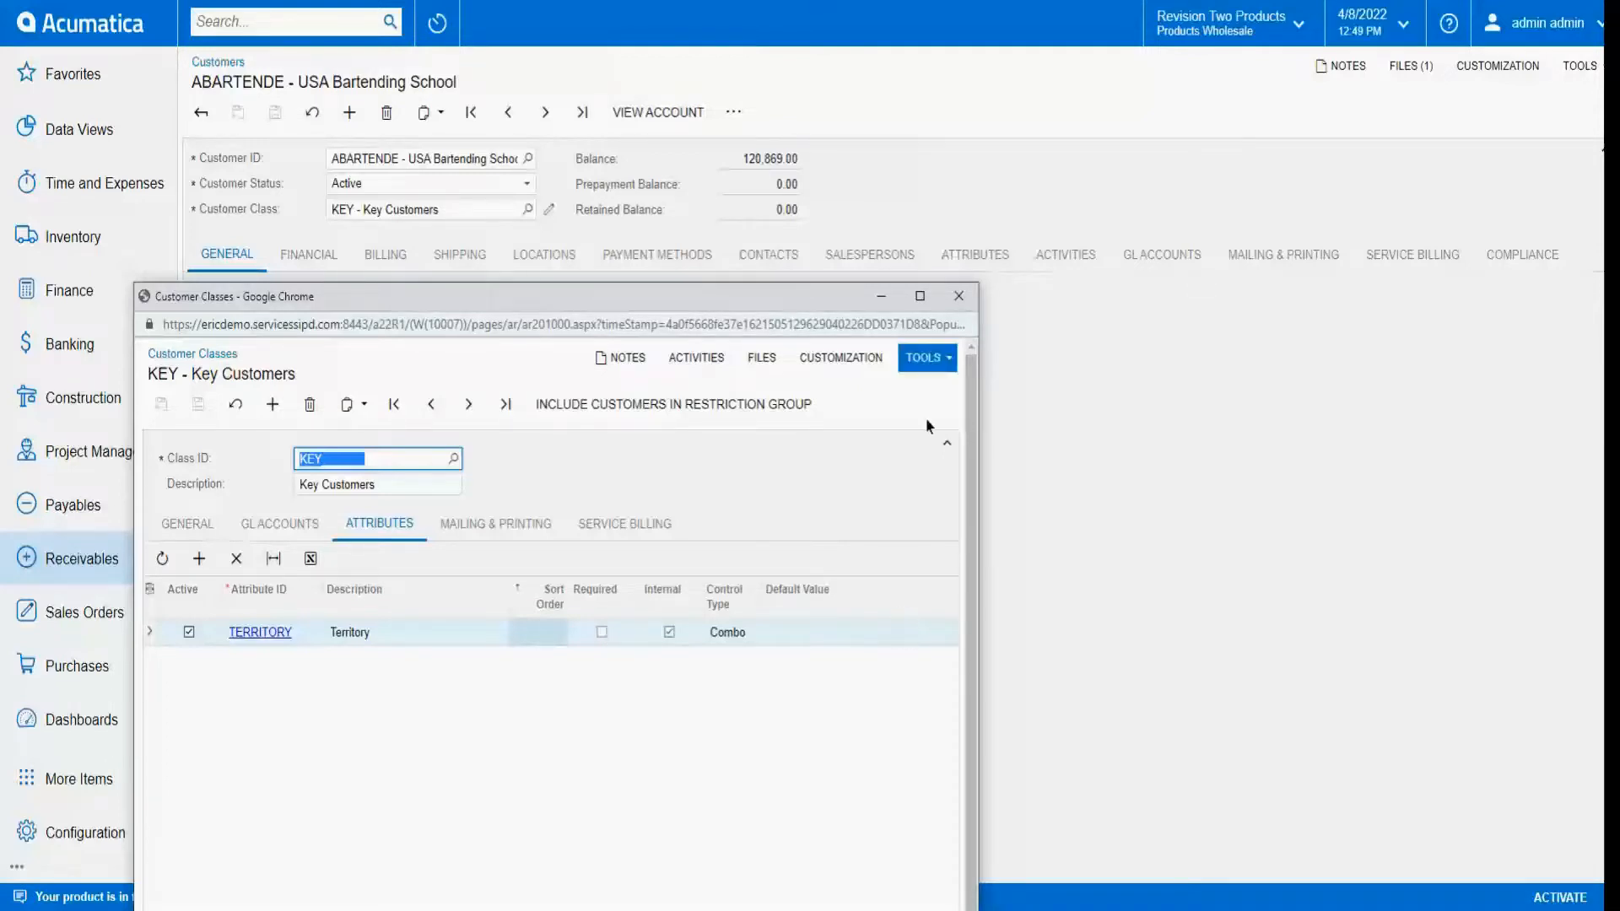
pyautogui.click(961, 308)
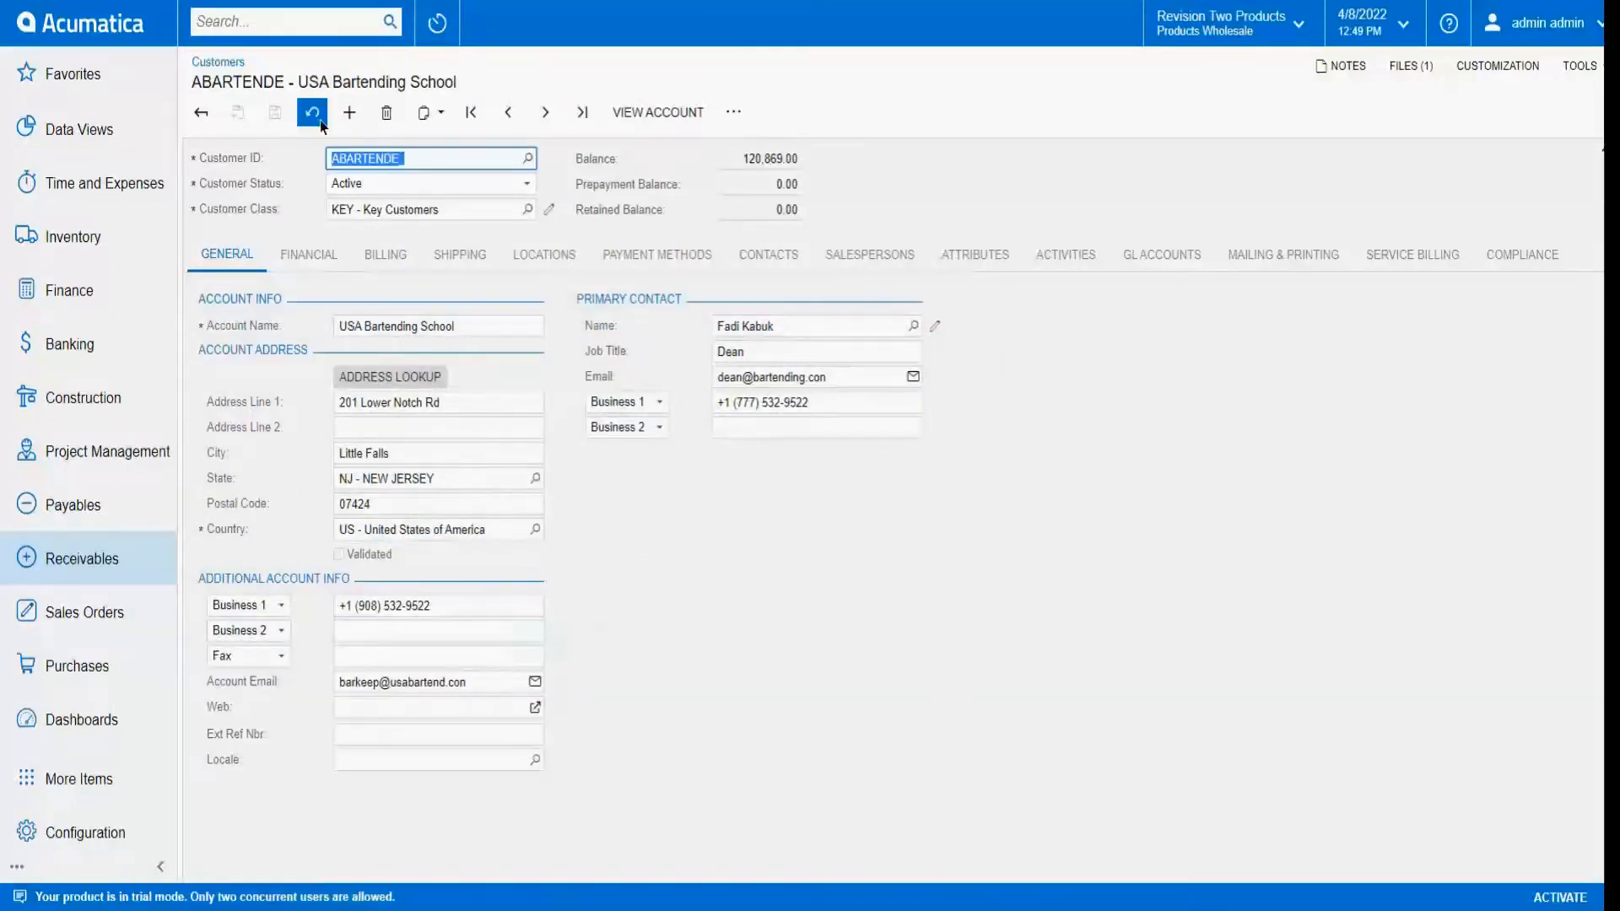
# Refresh the USA Bartending School customer record, set its Territory attribute to North and save the record.
pyautogui.click(312, 114)
pyautogui.click(978, 256)
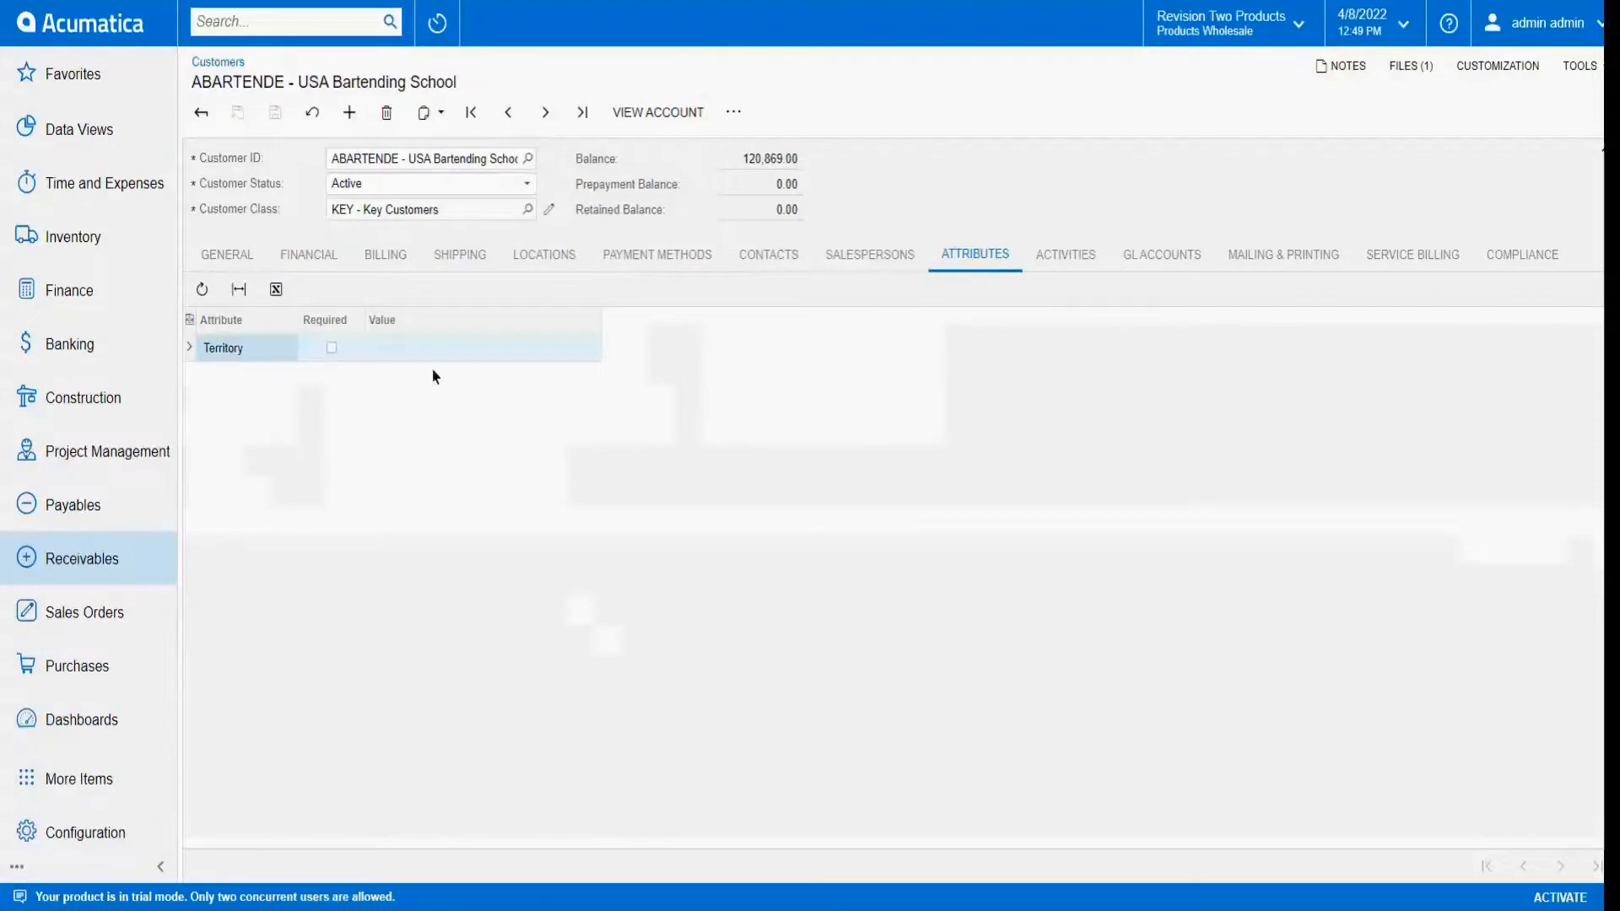
pyautogui.click(497, 343)
pyautogui.click(591, 347)
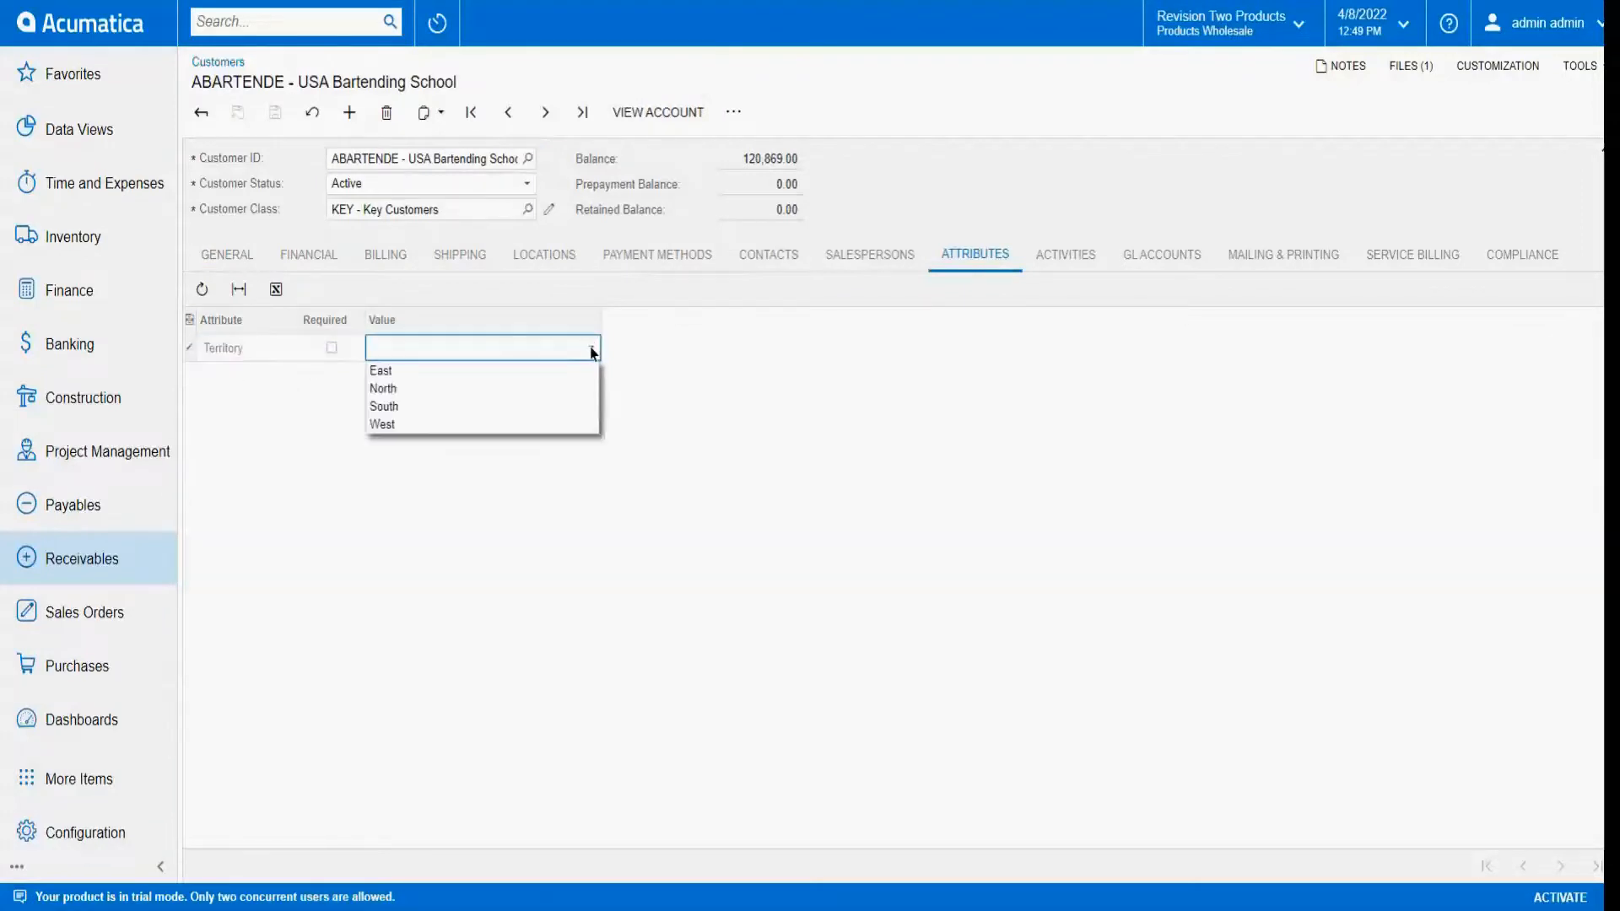
pyautogui.click(537, 391)
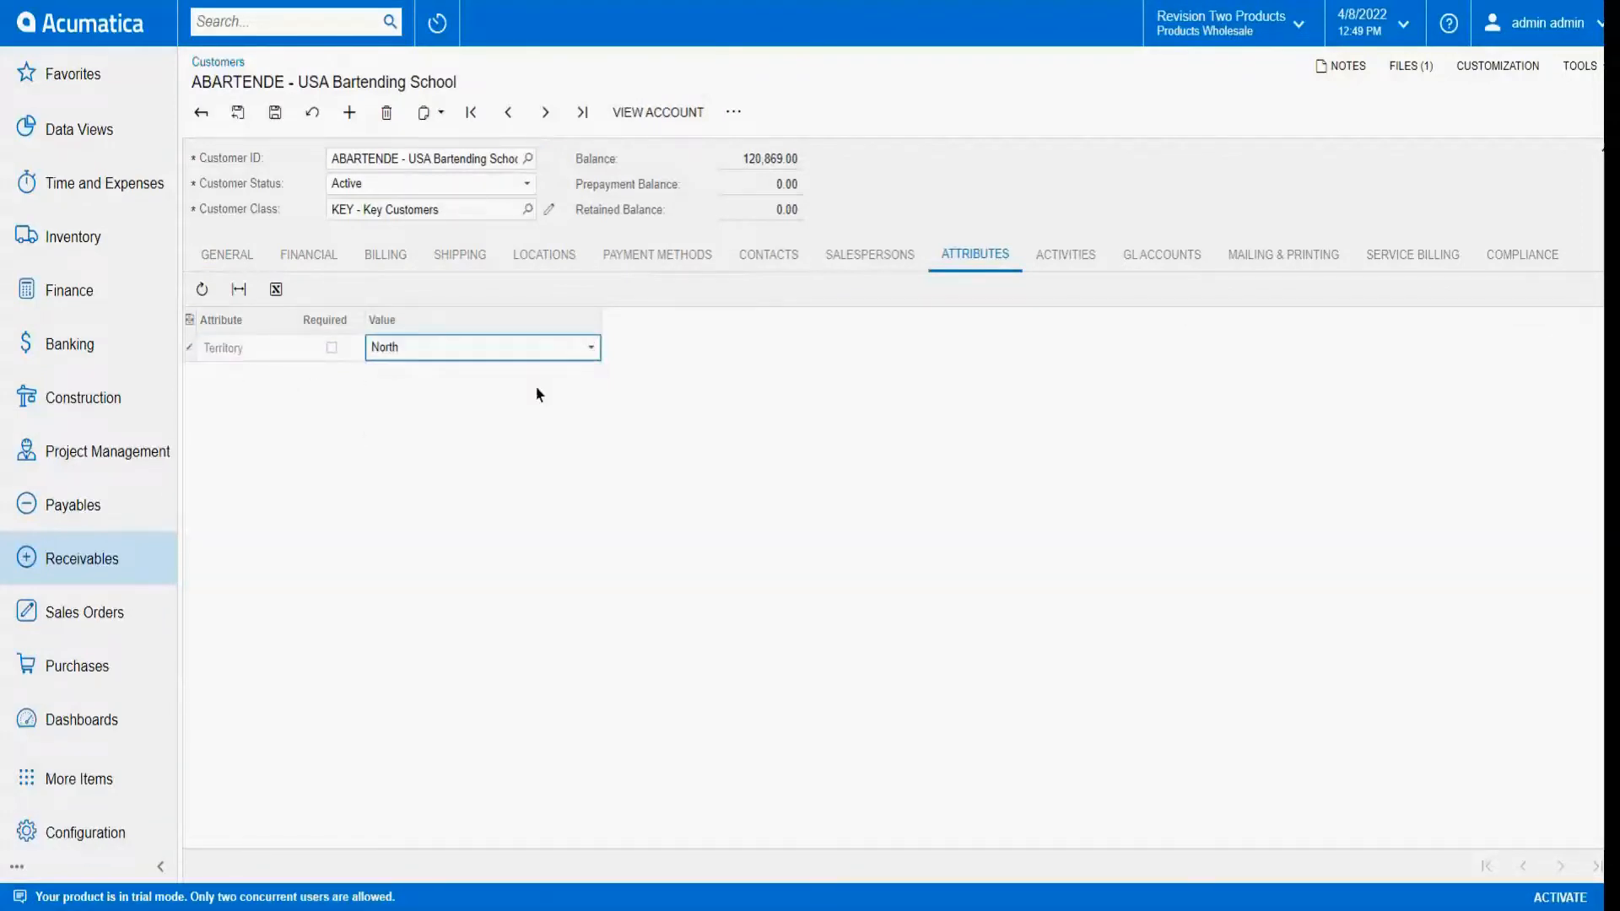
pyautogui.click(273, 115)
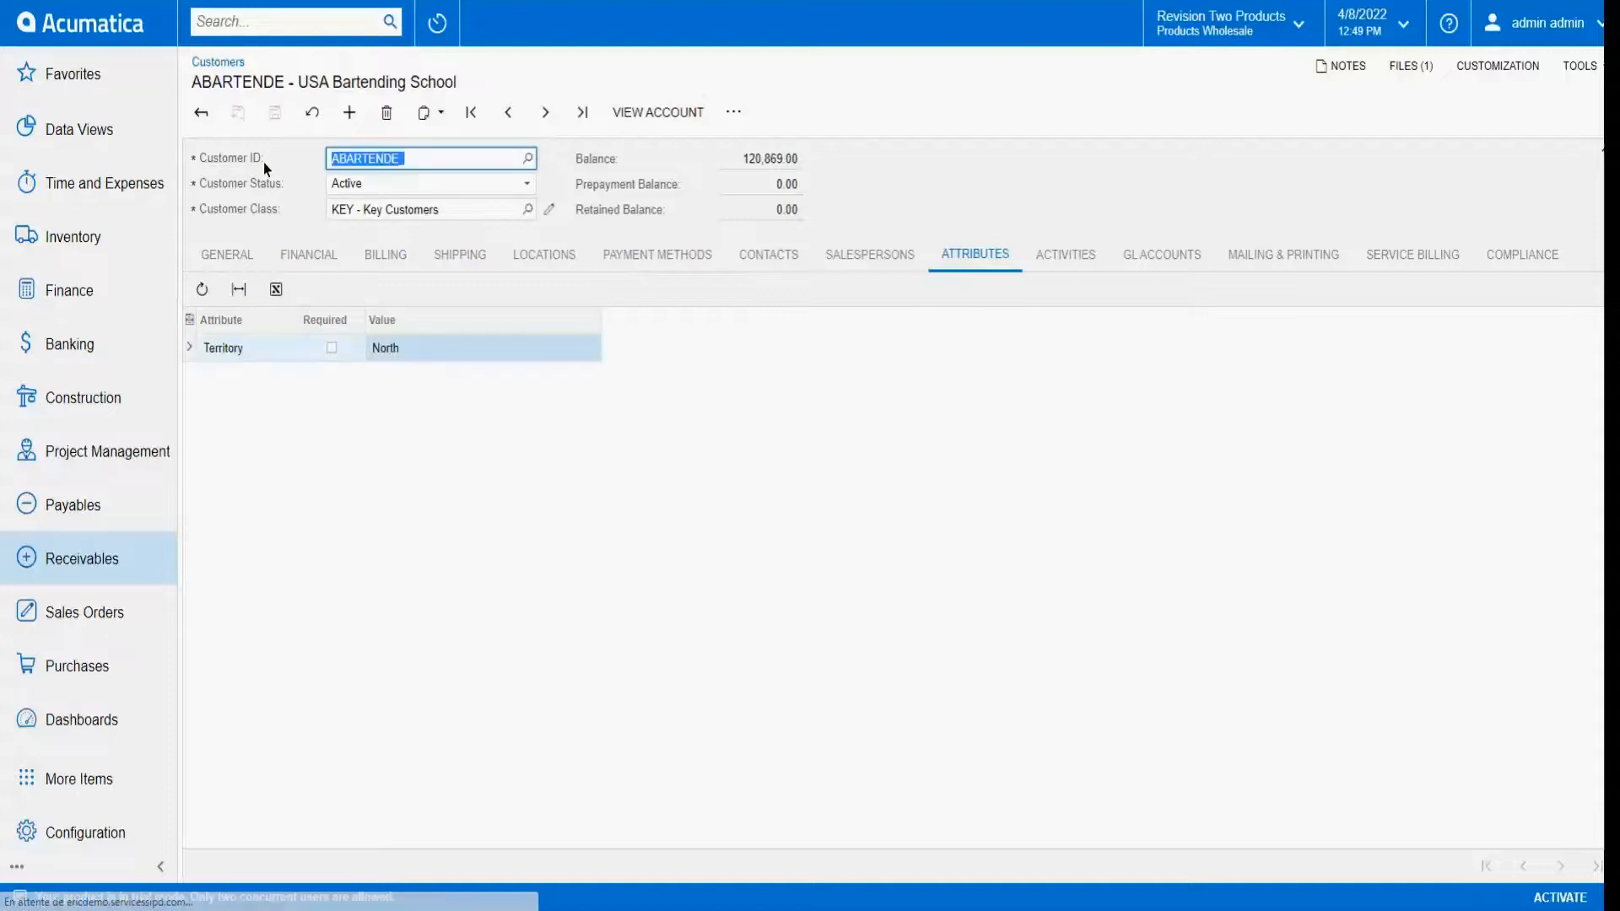
# Move to the ABC Holdings Inc customer record, set its Territory attribute to South and save the record.
pyautogui.click(544, 114)
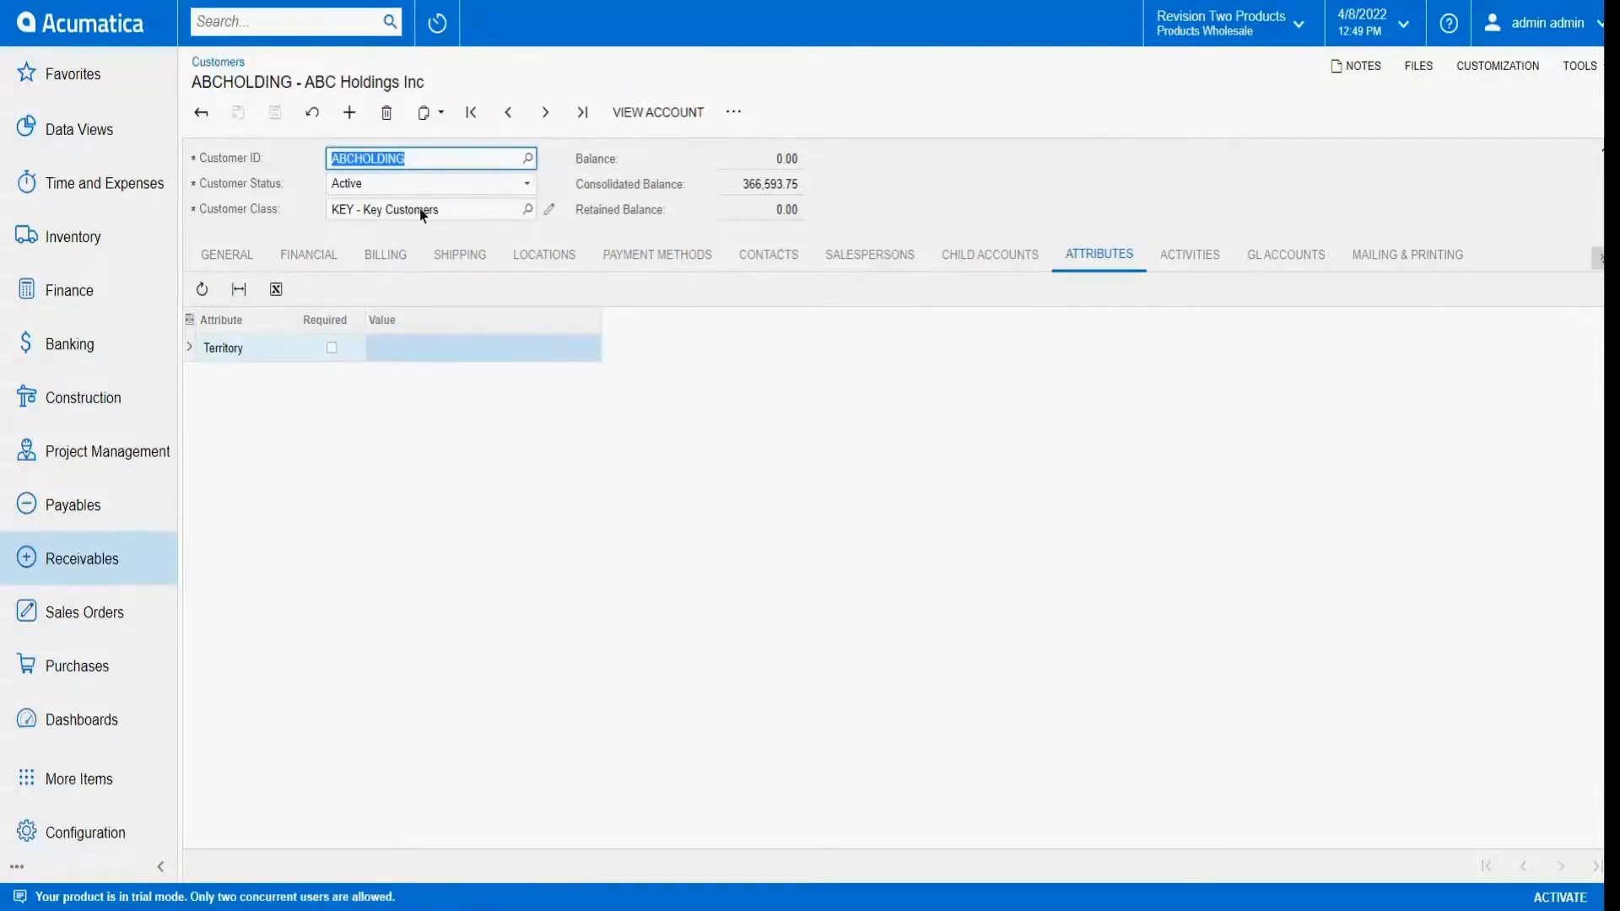
pyautogui.click(523, 349)
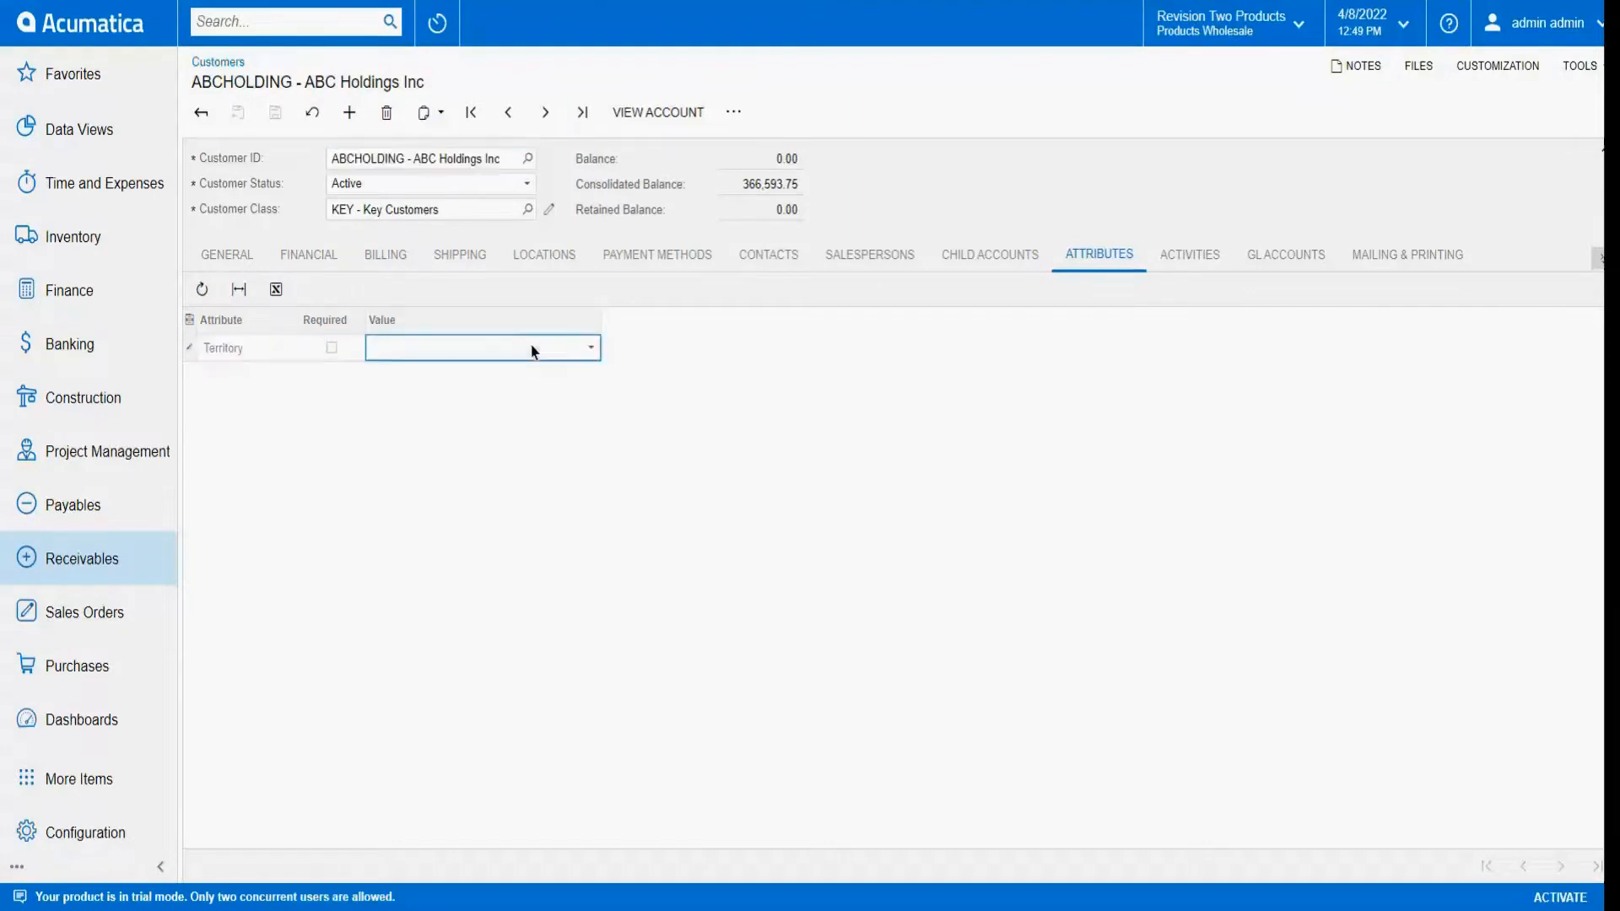
pyautogui.click(591, 348)
pyautogui.click(512, 405)
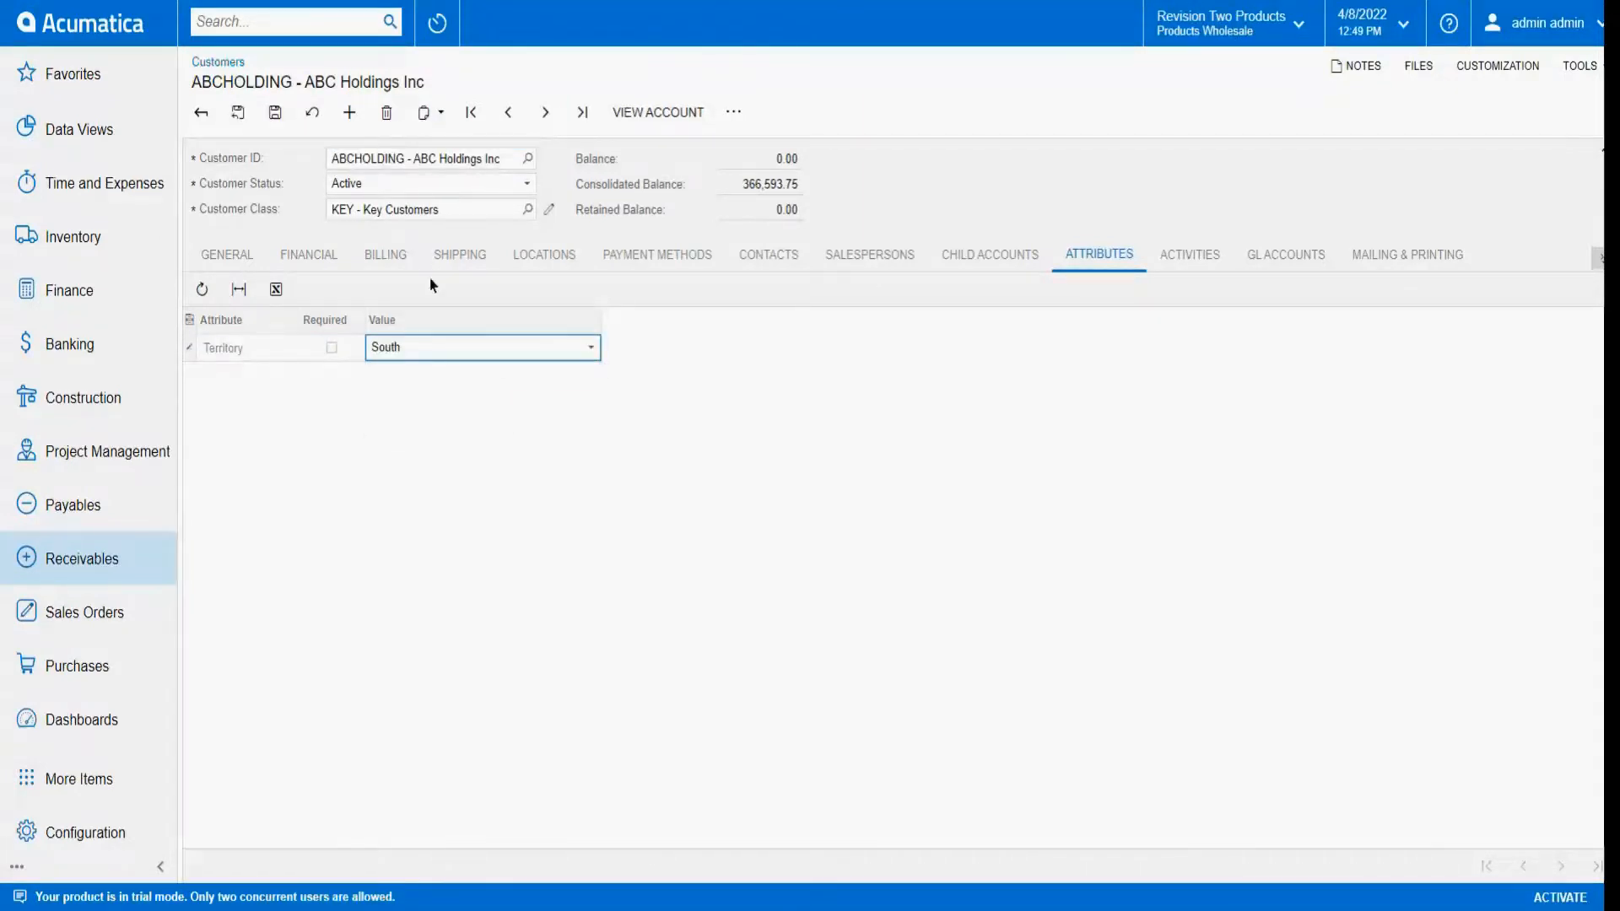
pyautogui.click(503, 121)
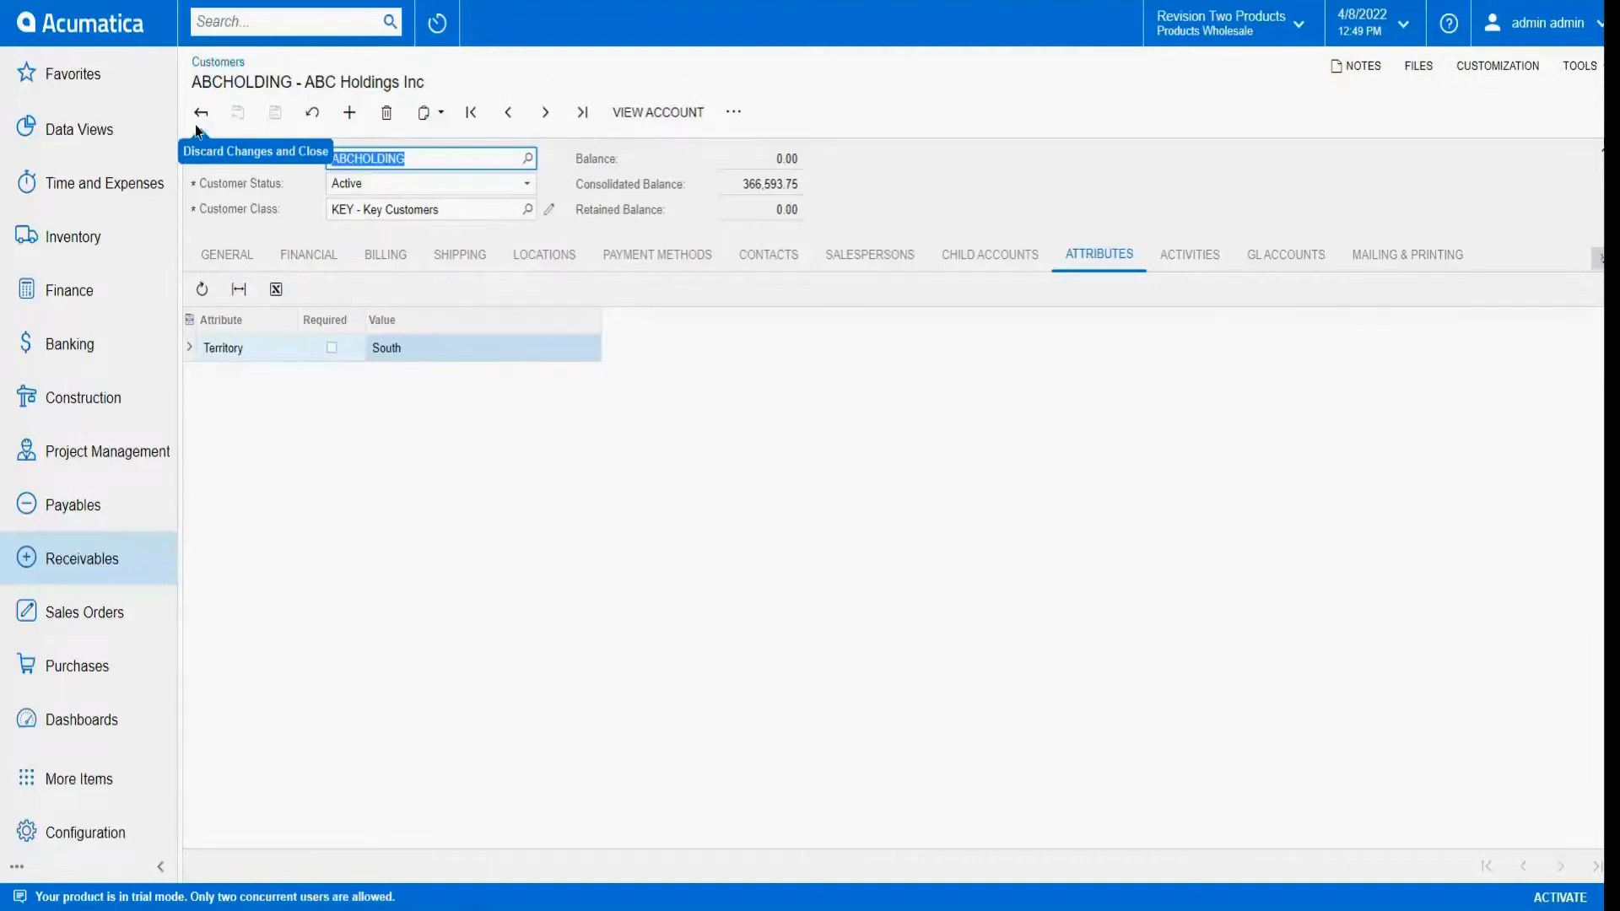
# Open the business account linked to ABC Holdings Inc and check its attributes.
pyautogui.click(238, 12)
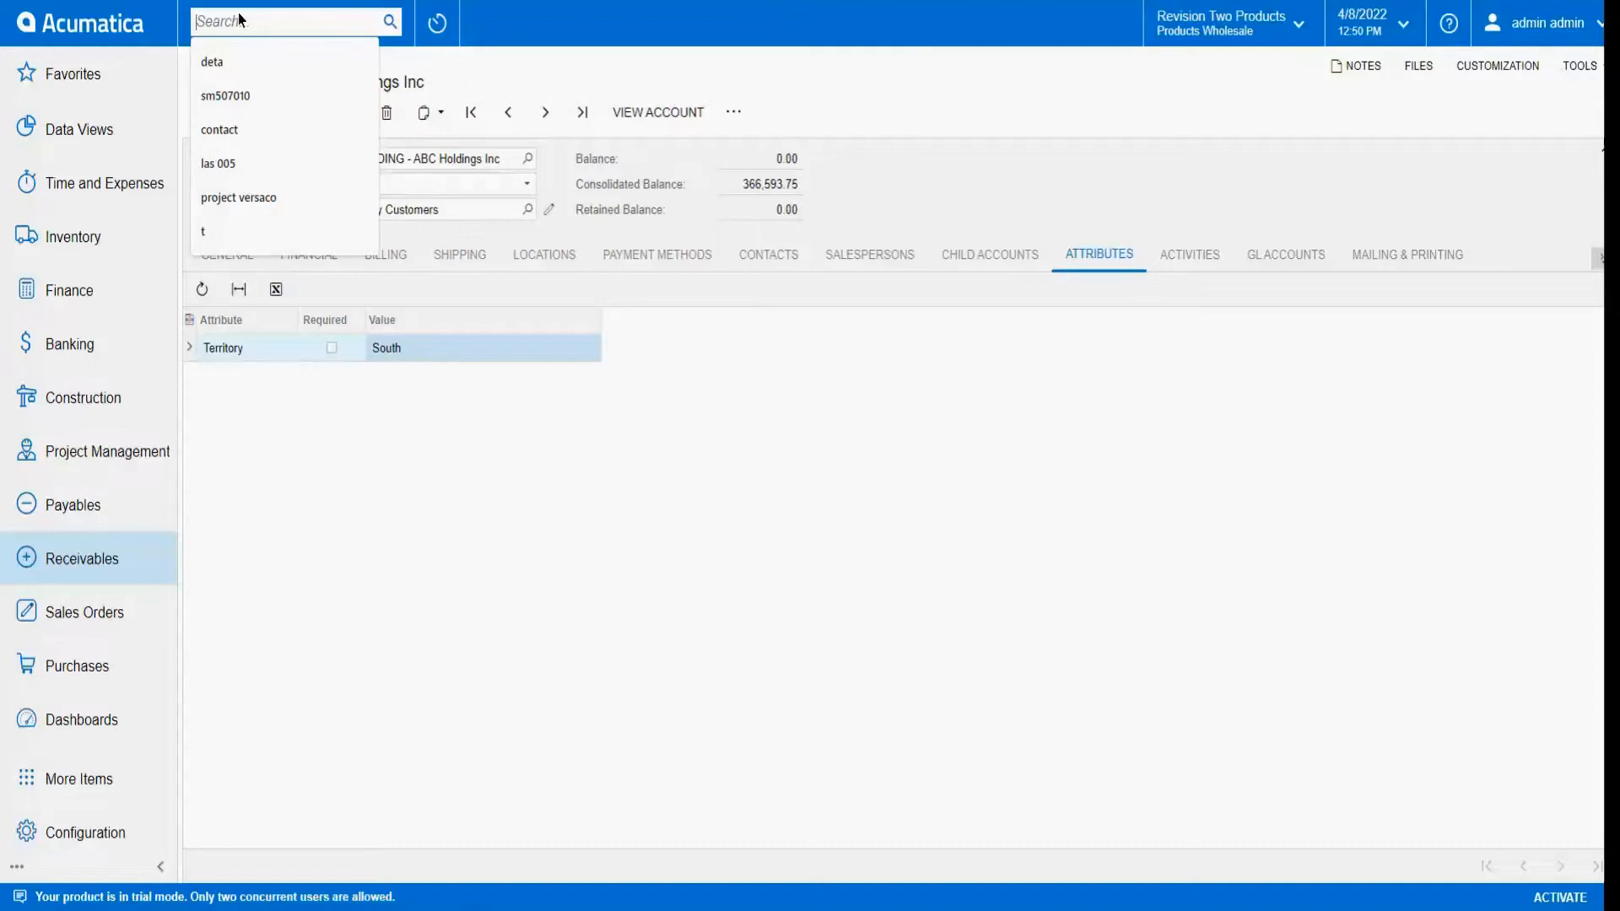
pyautogui.click(917, 186)
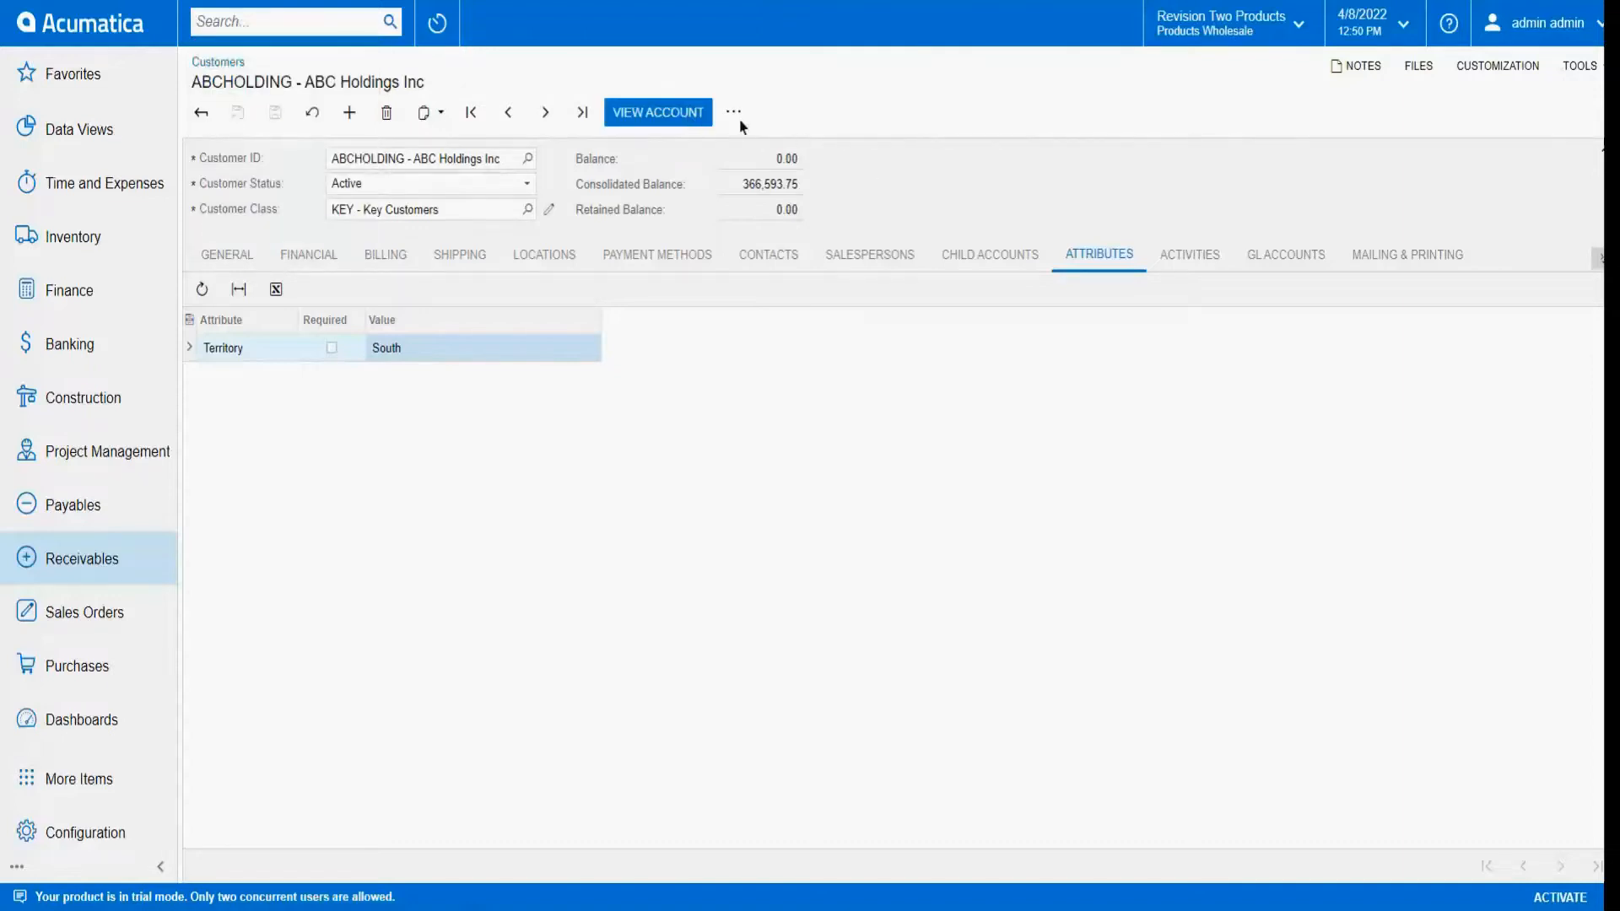
pyautogui.click(663, 111)
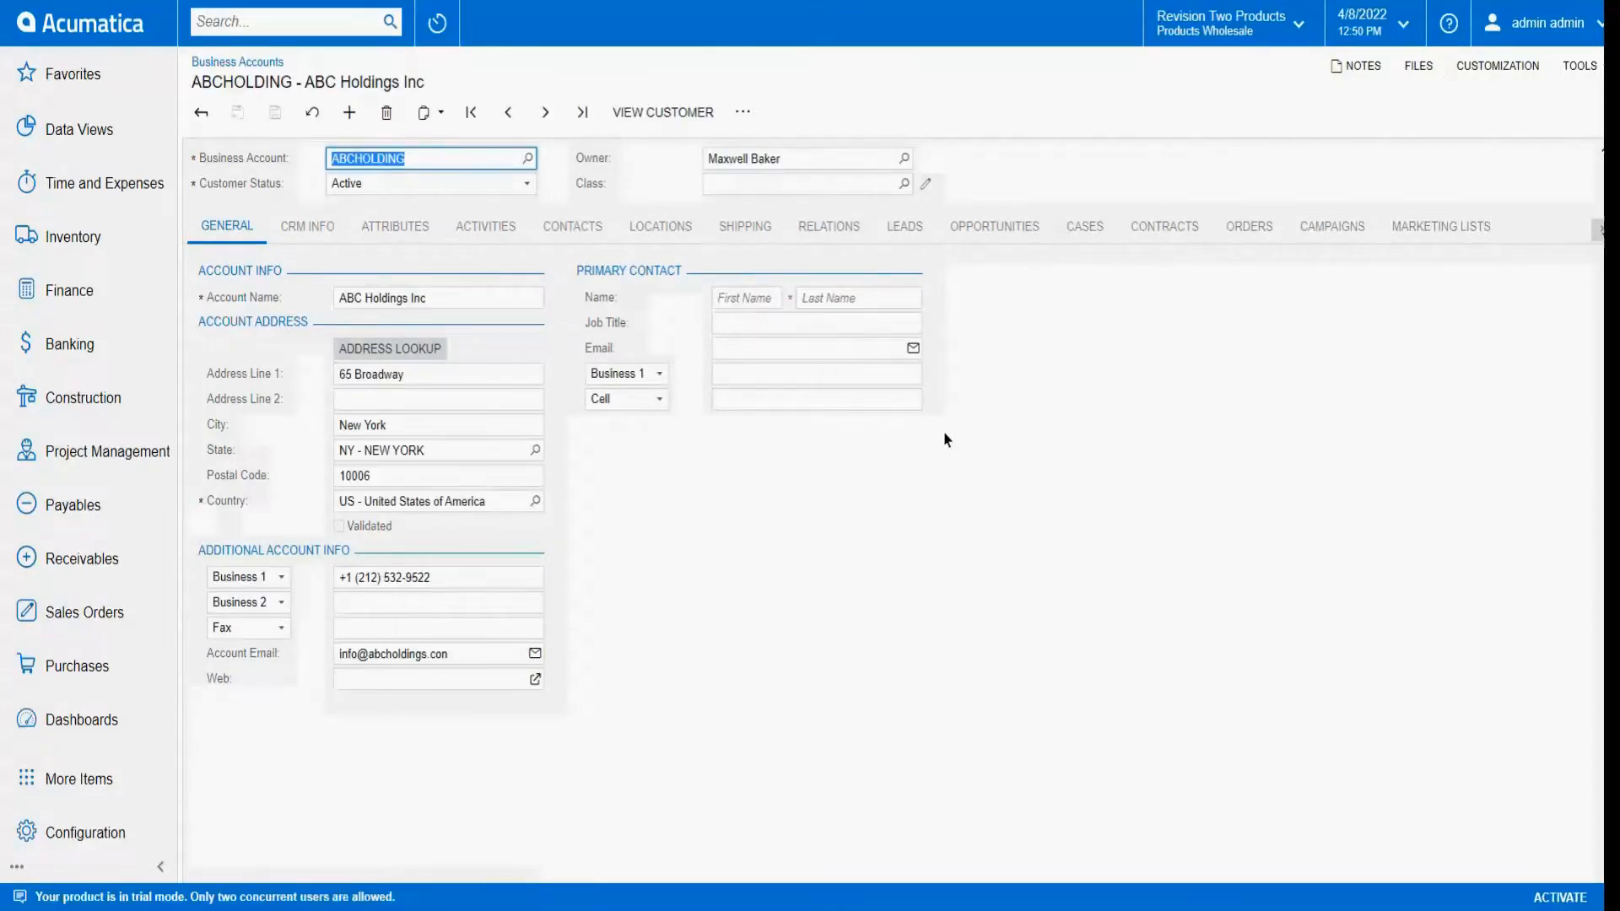
pyautogui.click(411, 235)
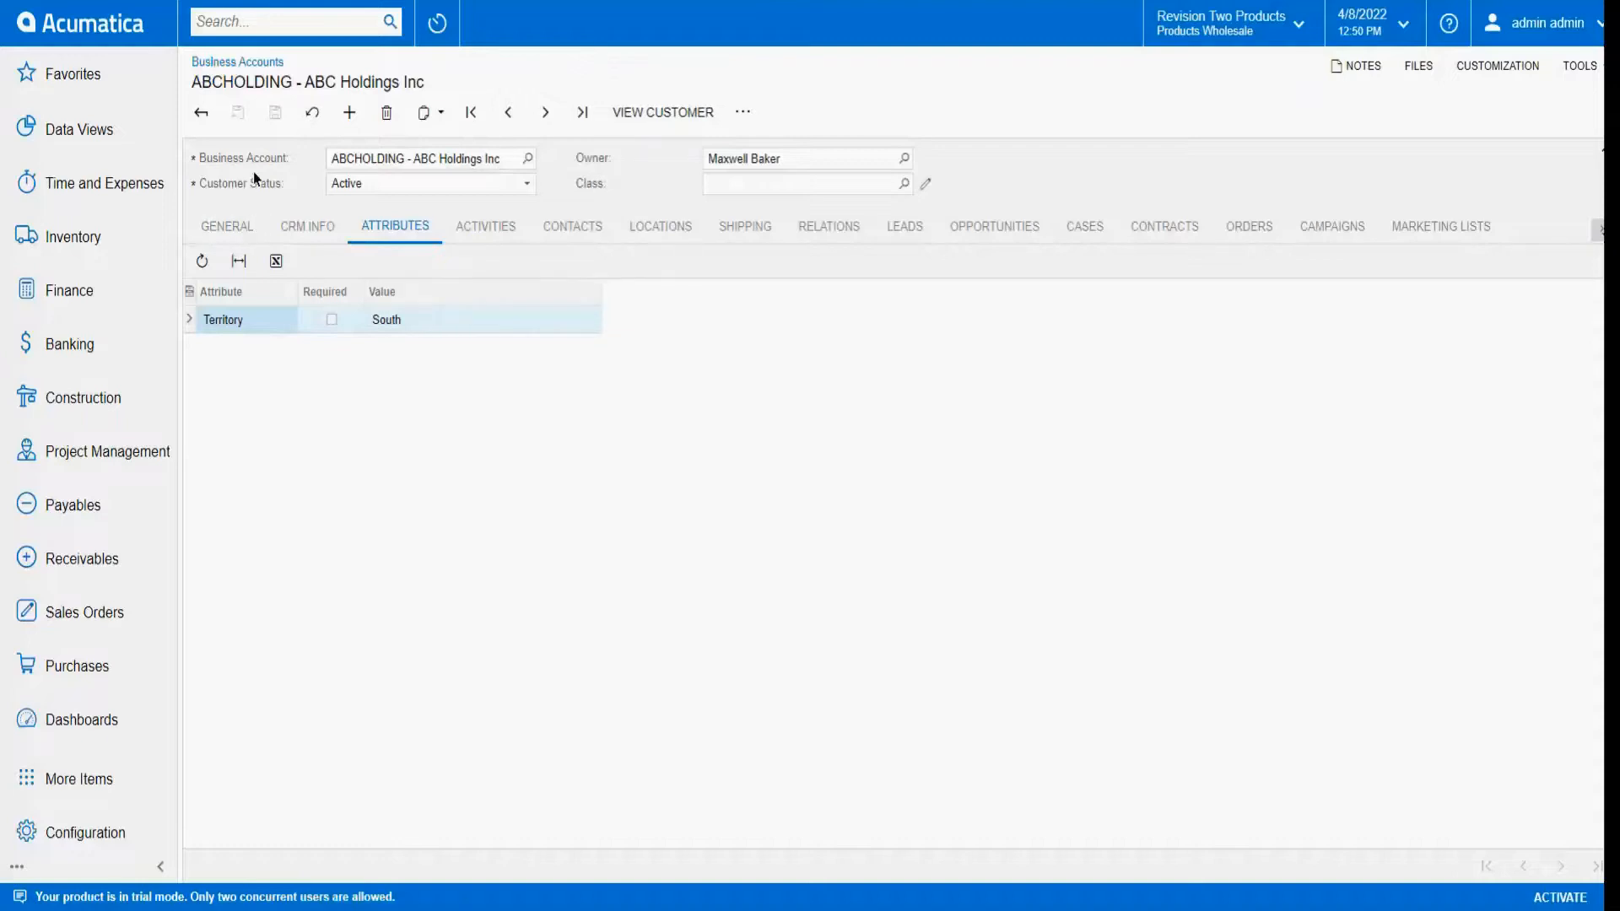
# Search for "ar bi", open the AR Invoices BI inquiry and look through its columns up to Ext. Profit.
pyautogui.click(245, 22)
pyautogui.write('ar bi')
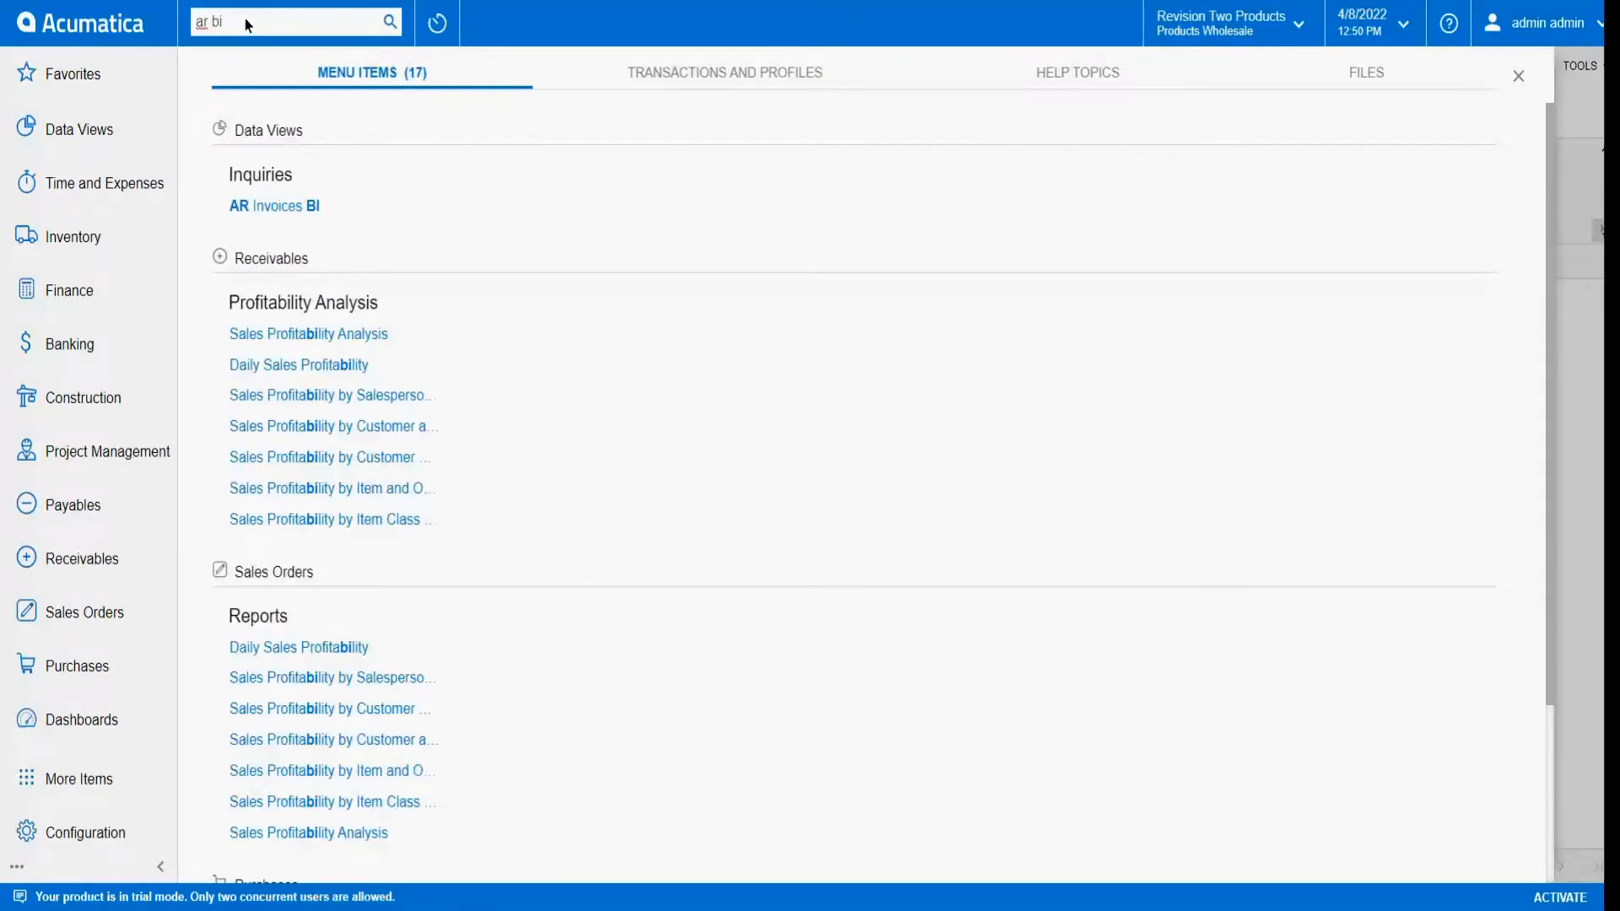
pyautogui.click(318, 205)
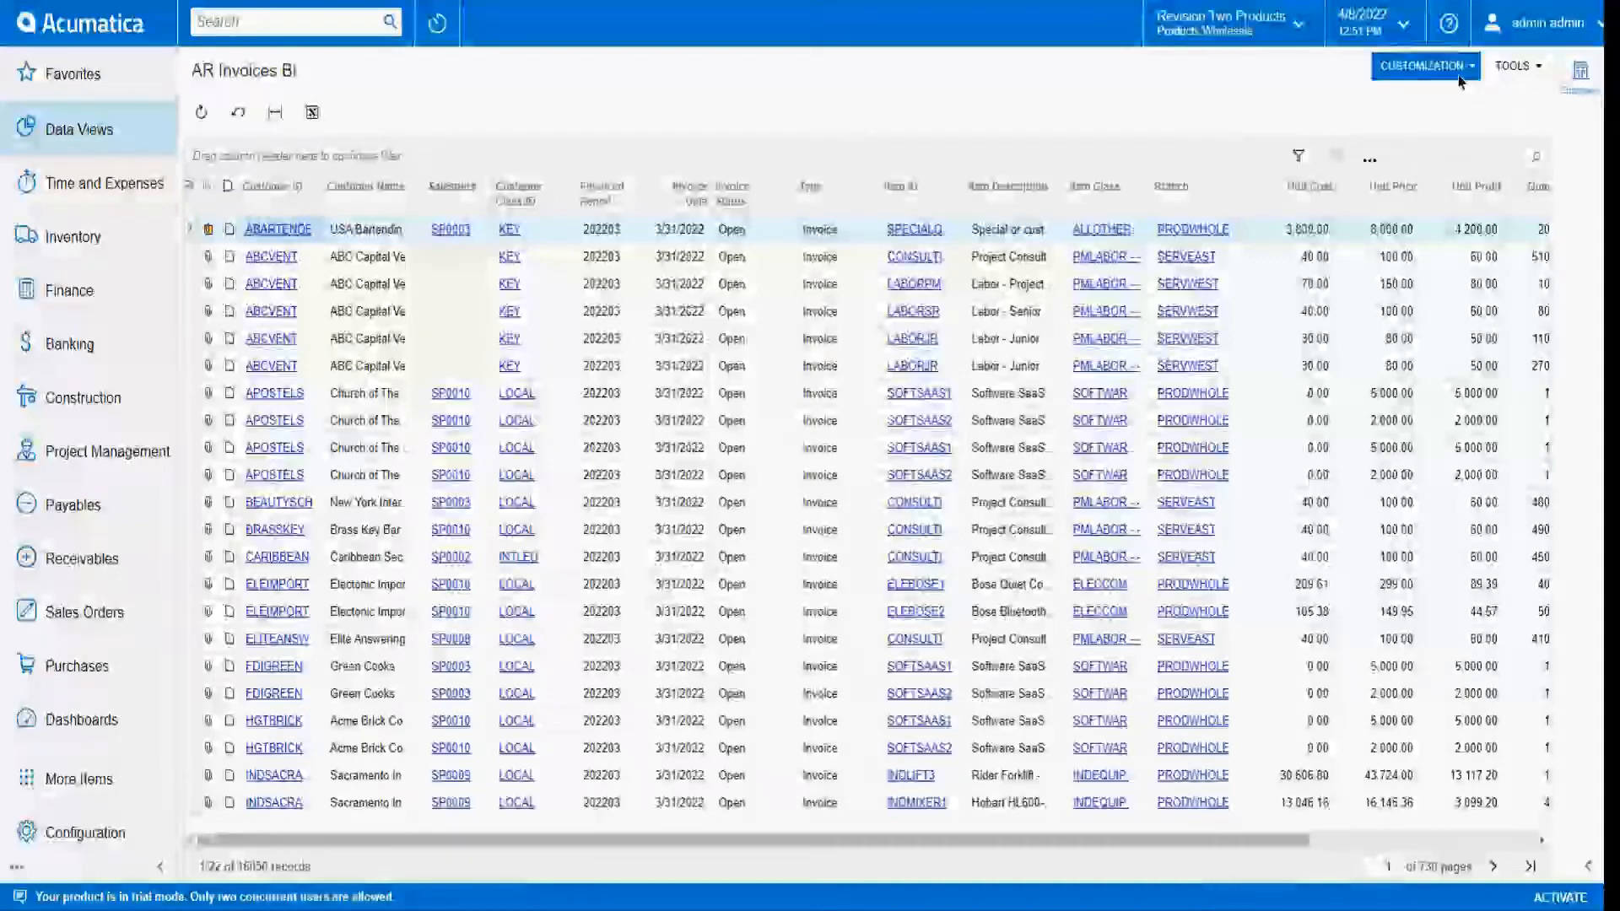
pyautogui.moveTo(965, 842); pyautogui.dragTo(670, 861)
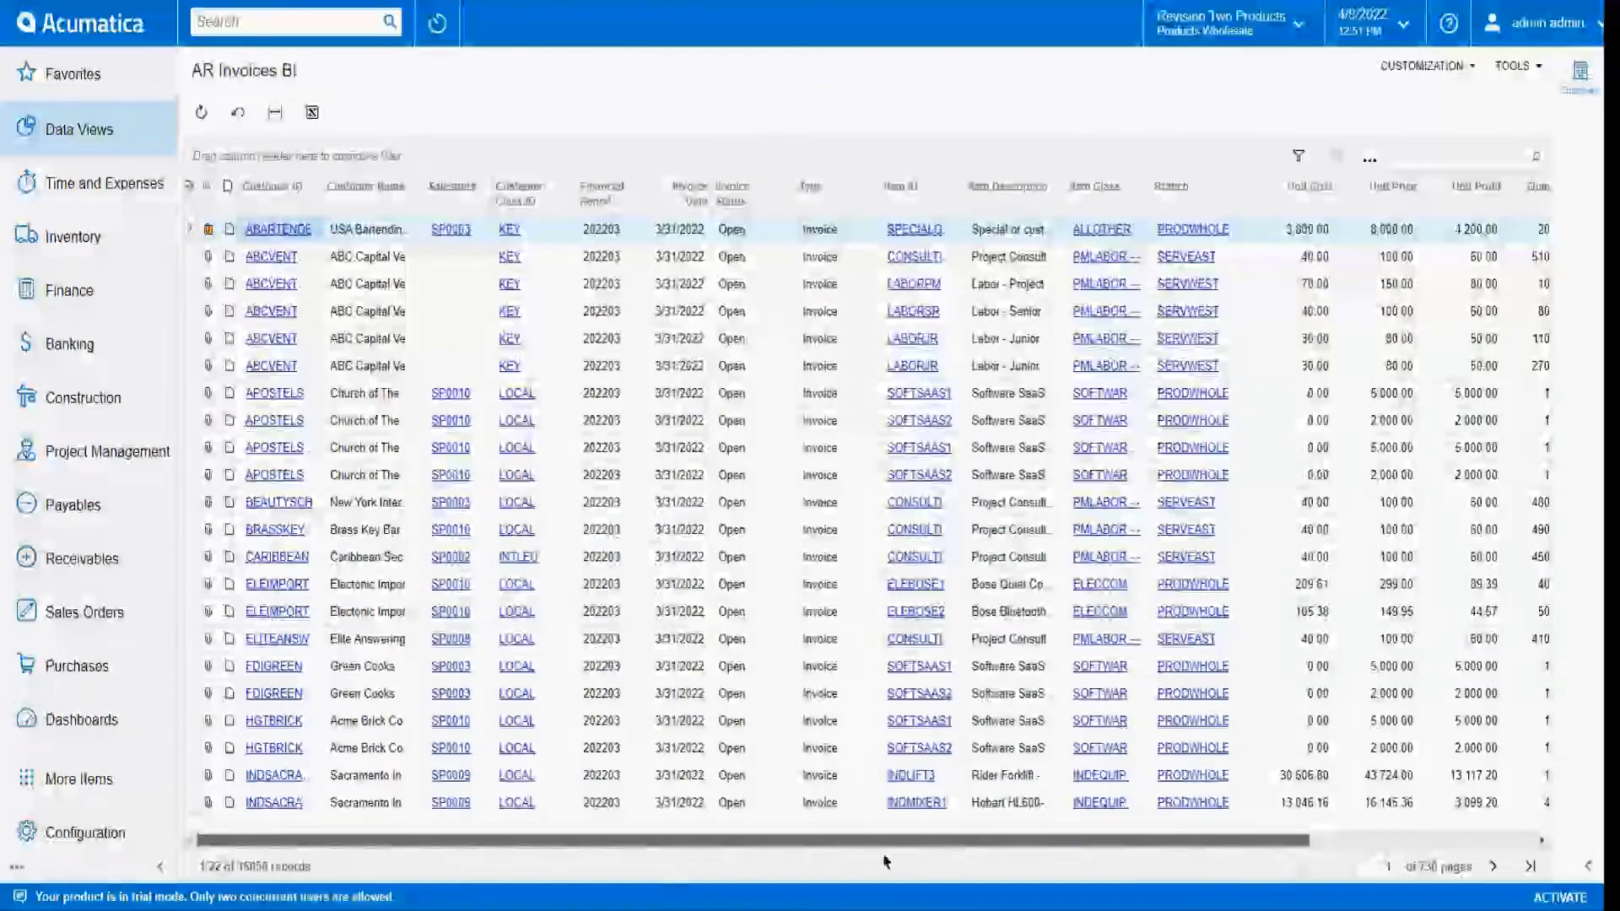
pyautogui.moveTo(891, 845); pyautogui.dragTo(880, 842)
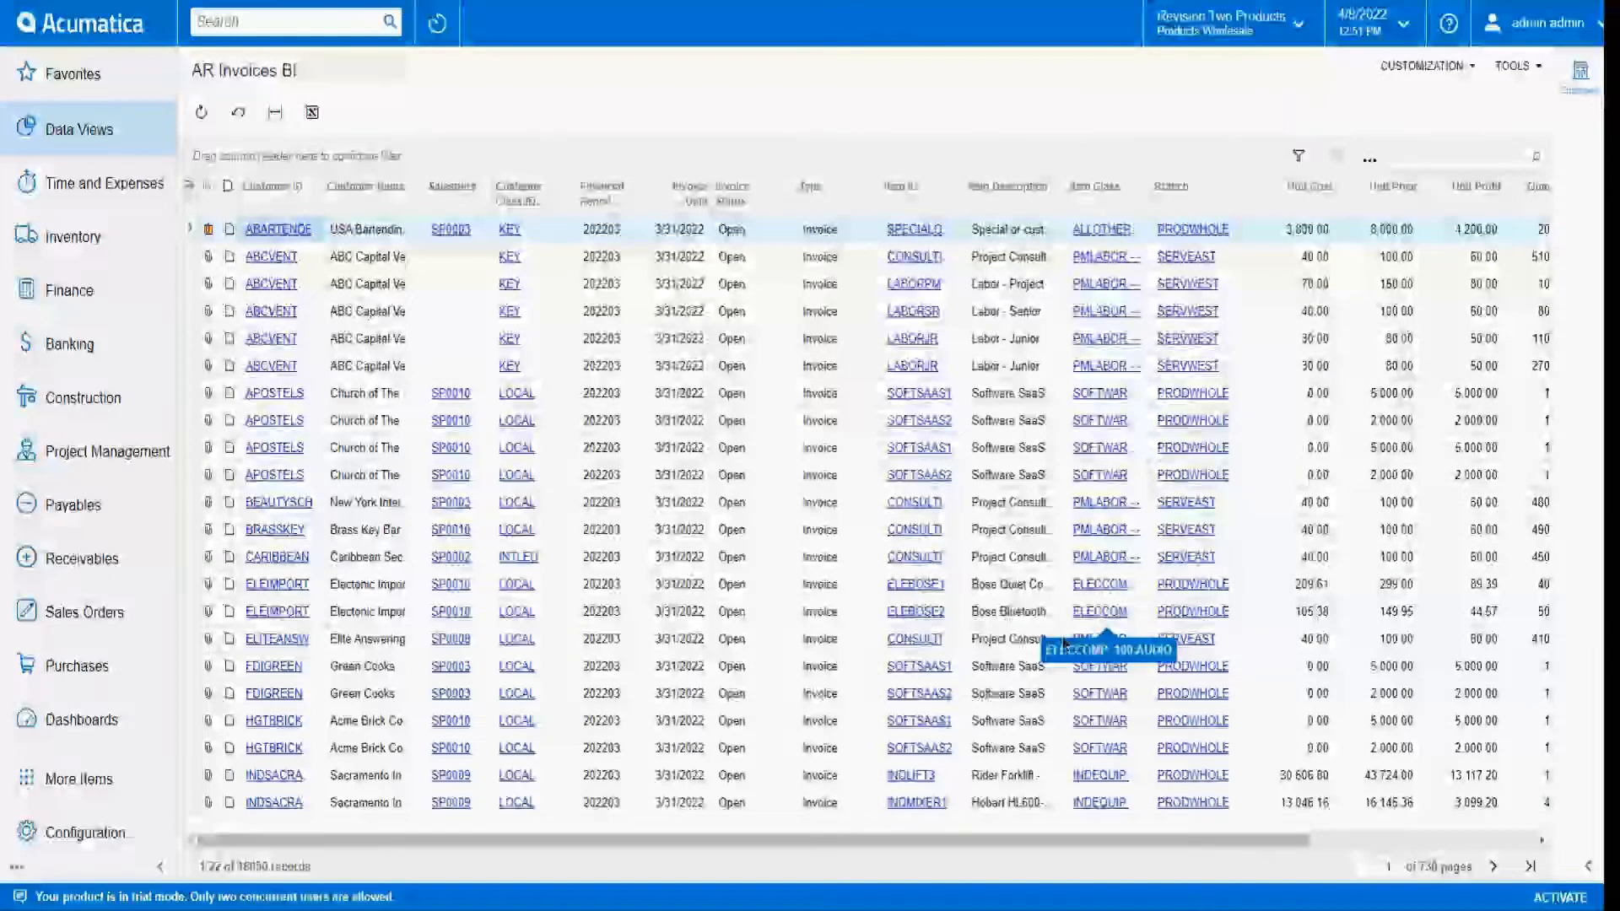
pyautogui.moveTo(968, 841); pyautogui.dragTo(1015, 846)
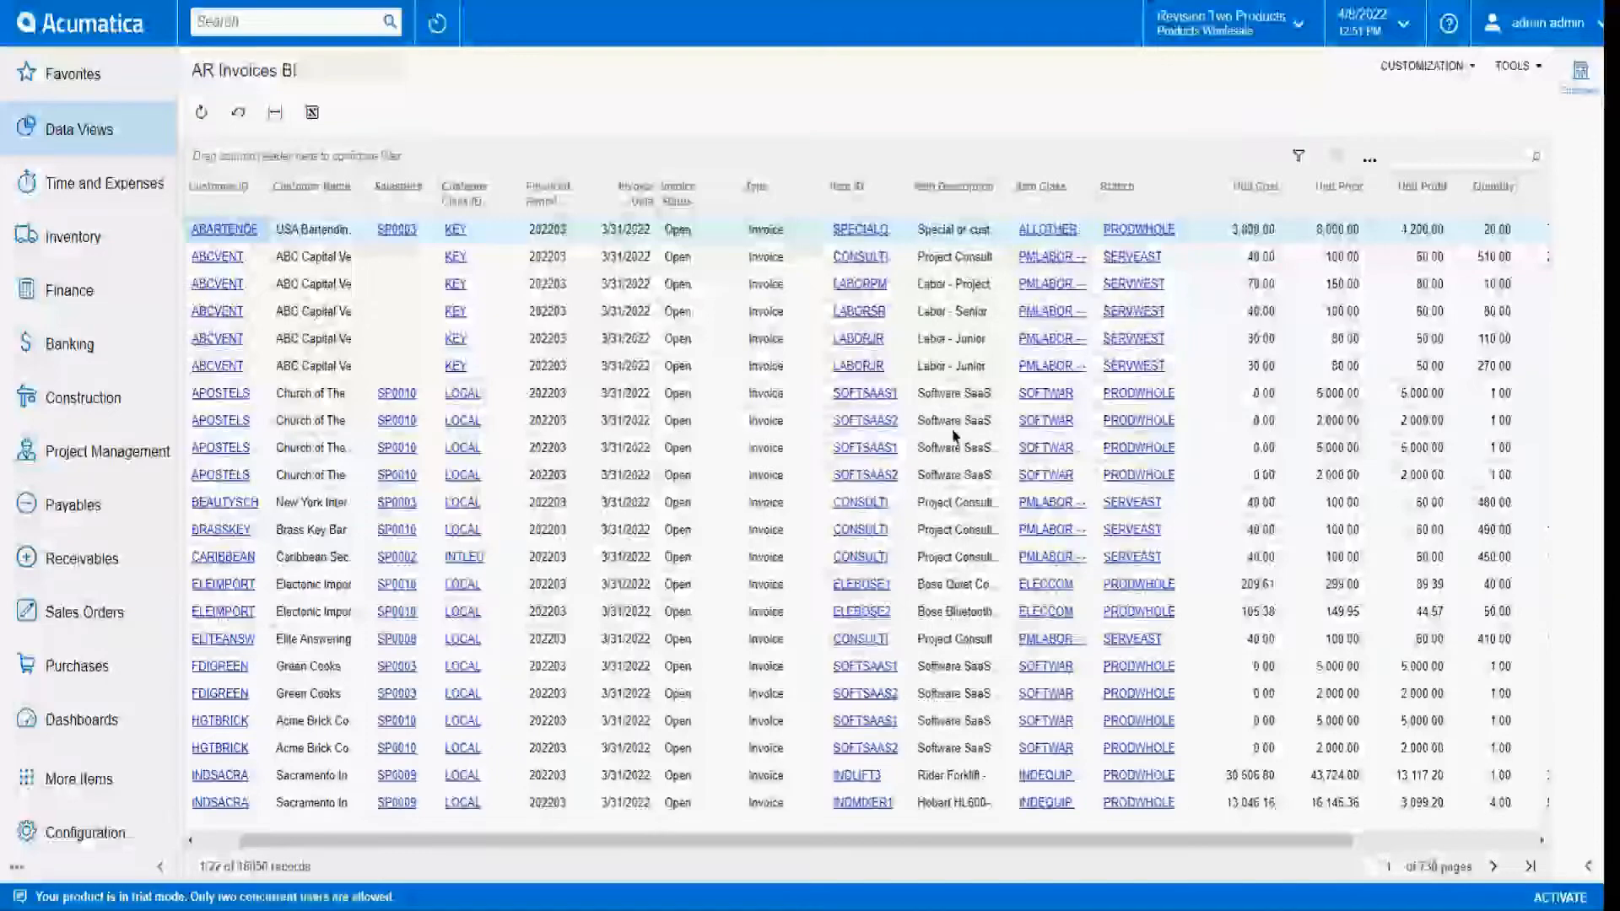
pyautogui.moveTo(1201, 841); pyautogui.dragTo(1348, 833)
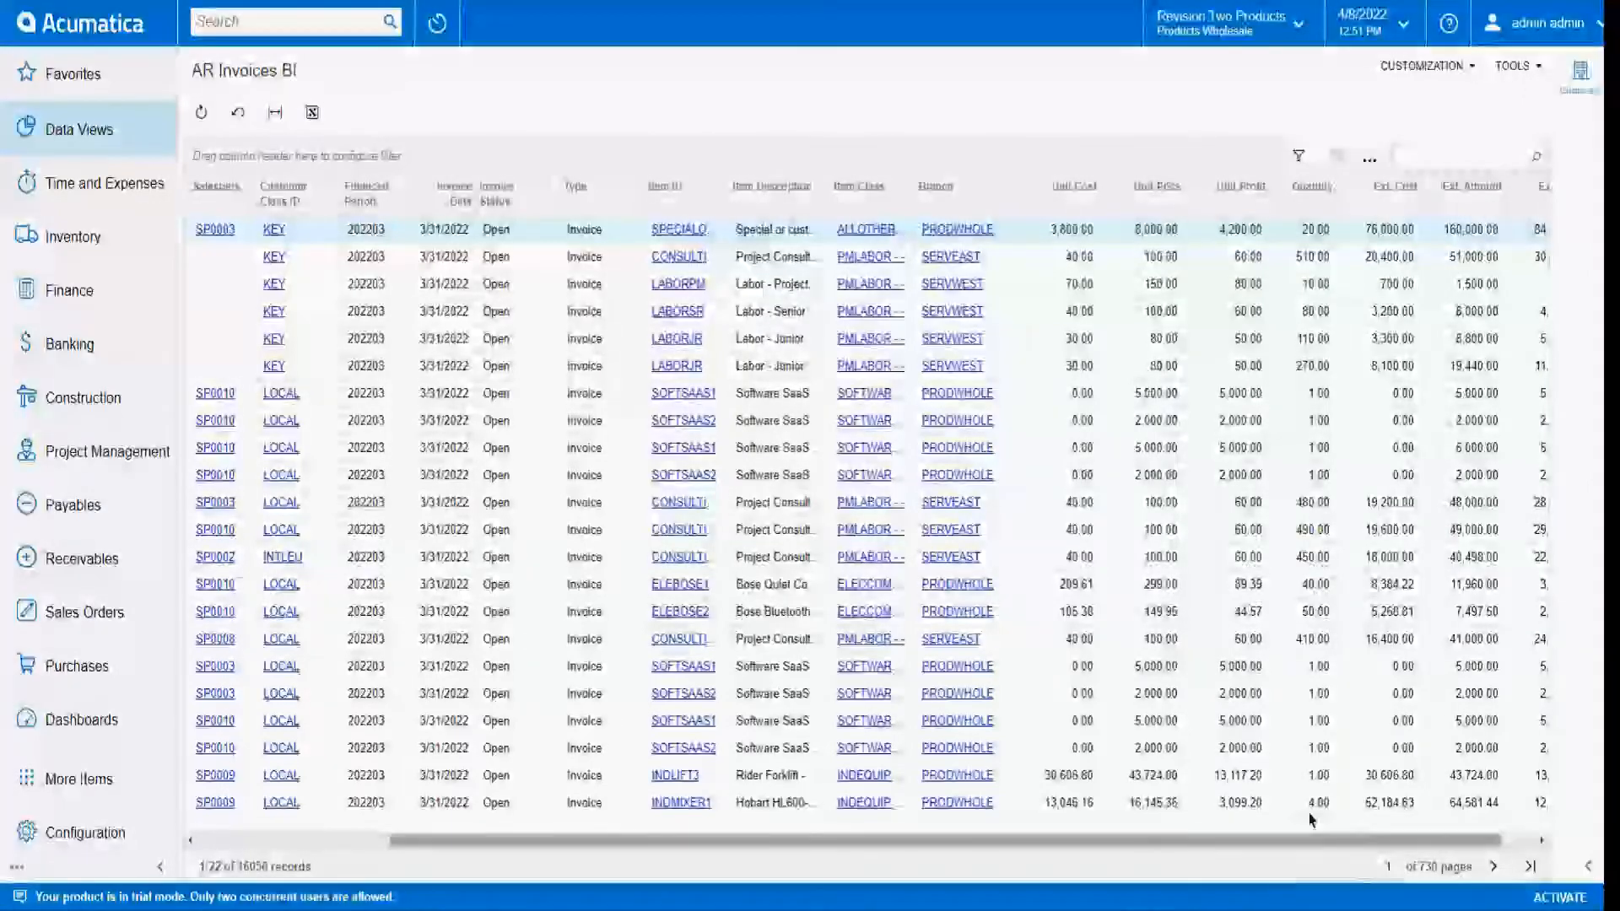
pyautogui.moveTo(1347, 844); pyautogui.dragTo(1468, 839)
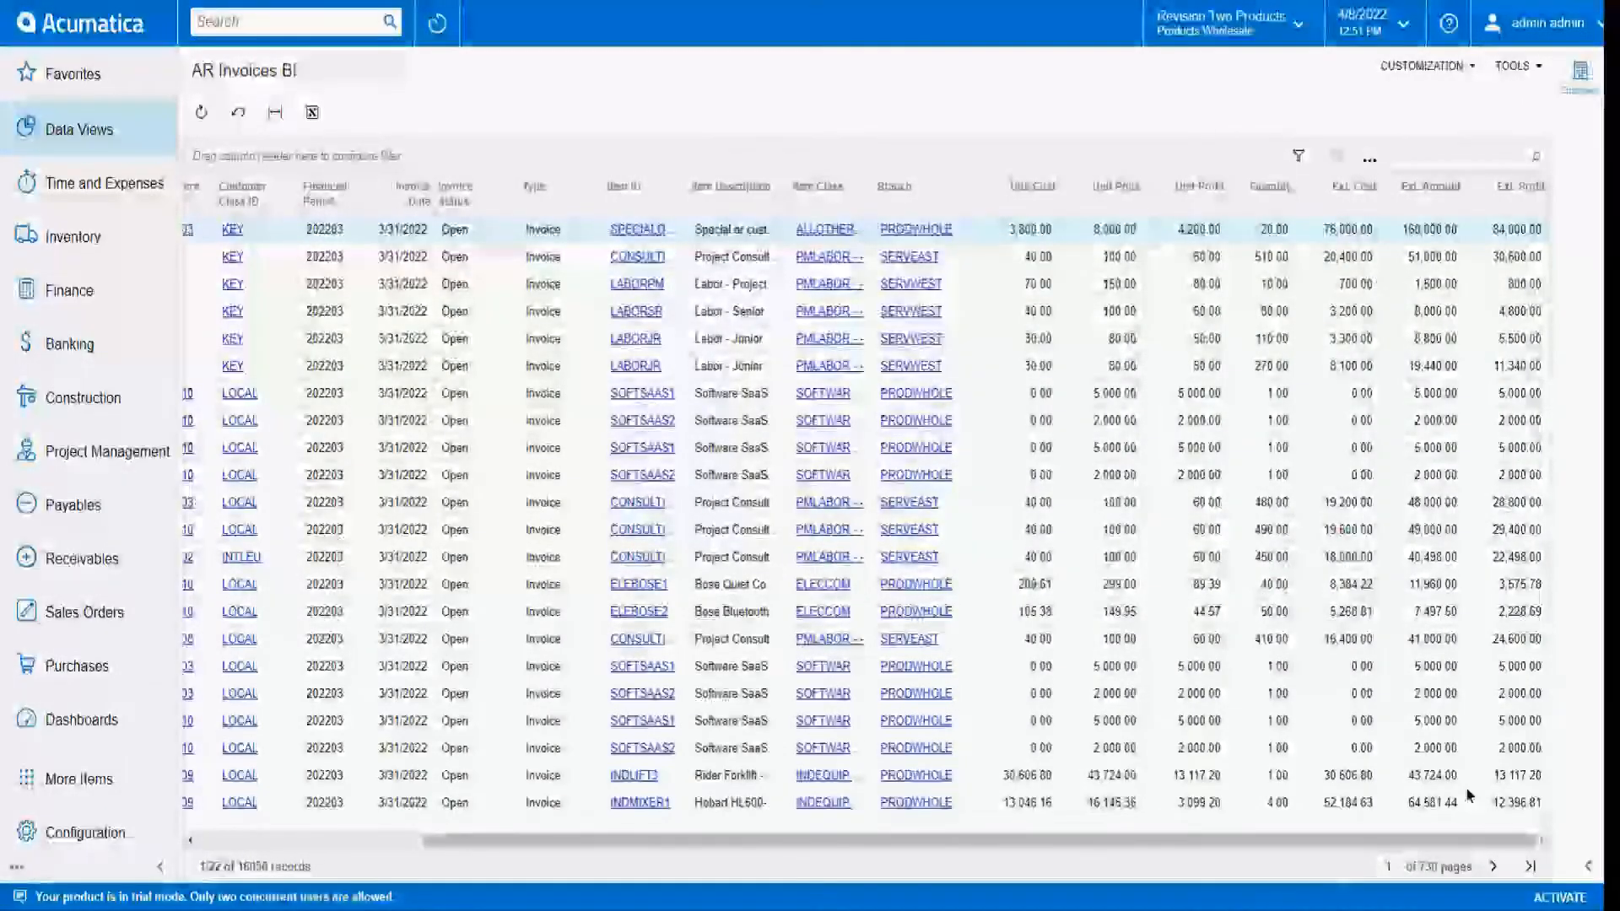
# Open the AR Invoices BI generic inquiry for editing and add a new row to its results grid.
pyautogui.click(1427, 68)
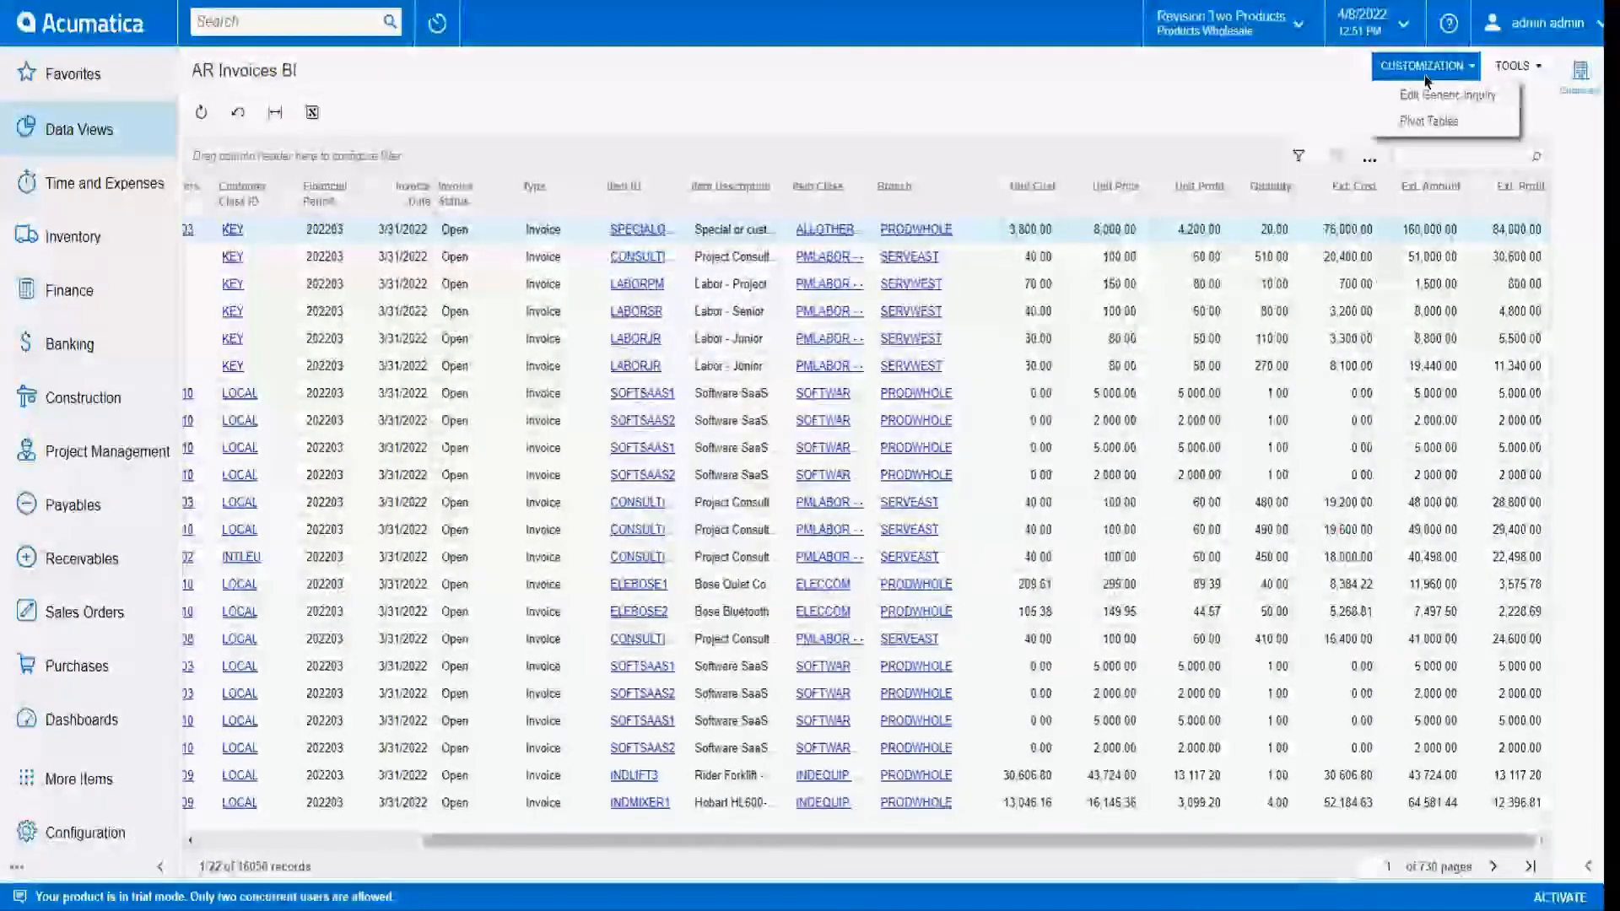
pyautogui.click(1448, 94)
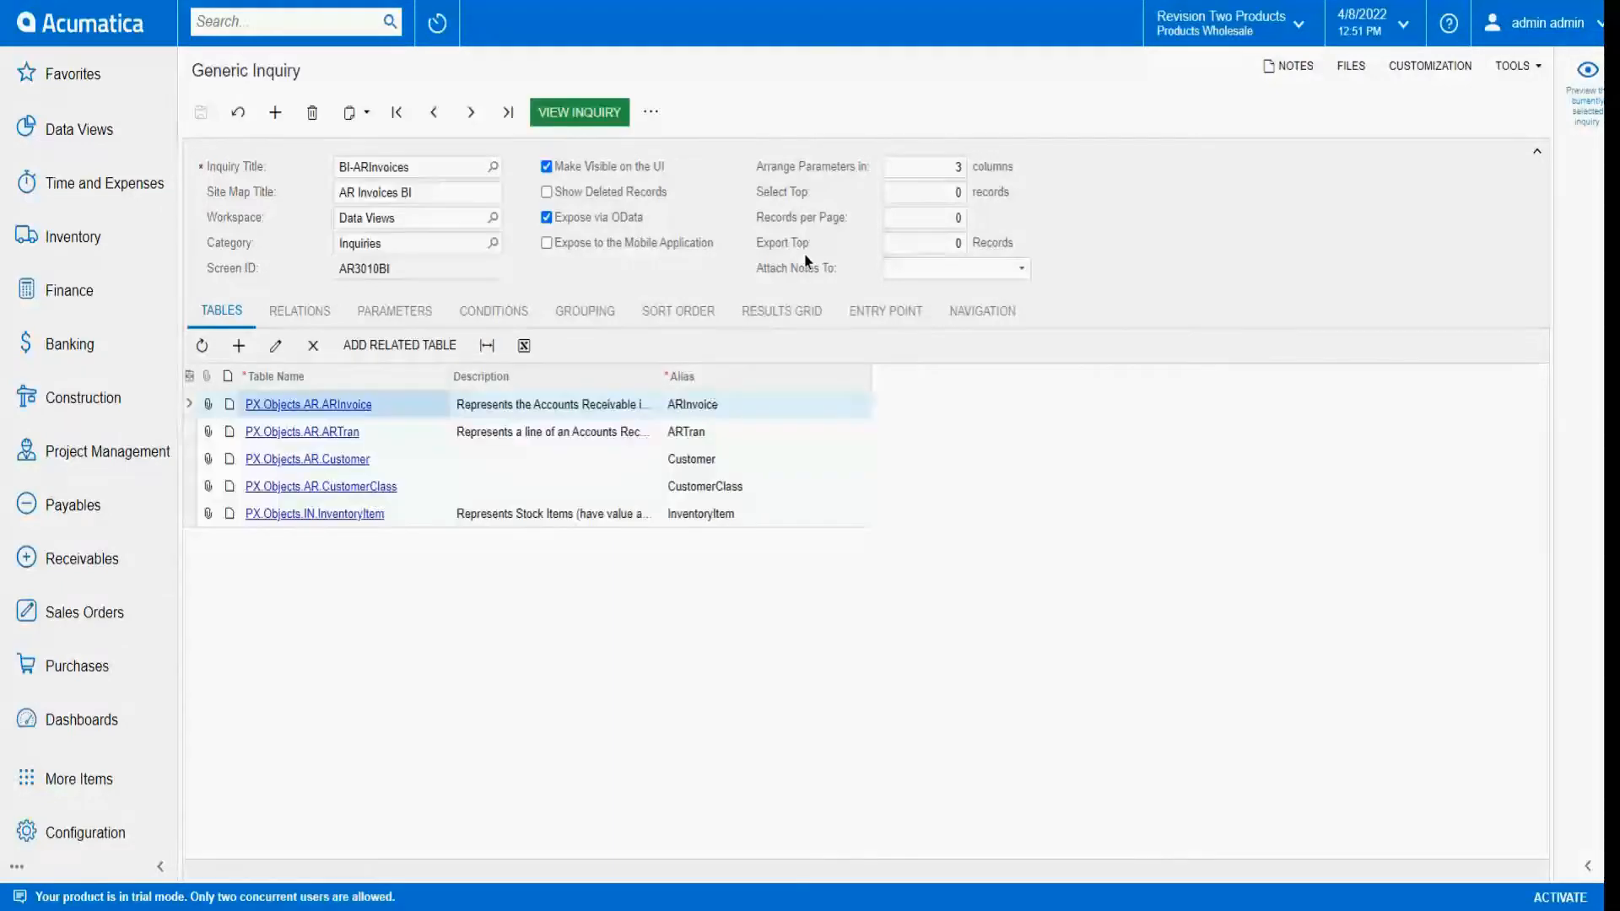
pyautogui.click(781, 311)
pyautogui.click(238, 395)
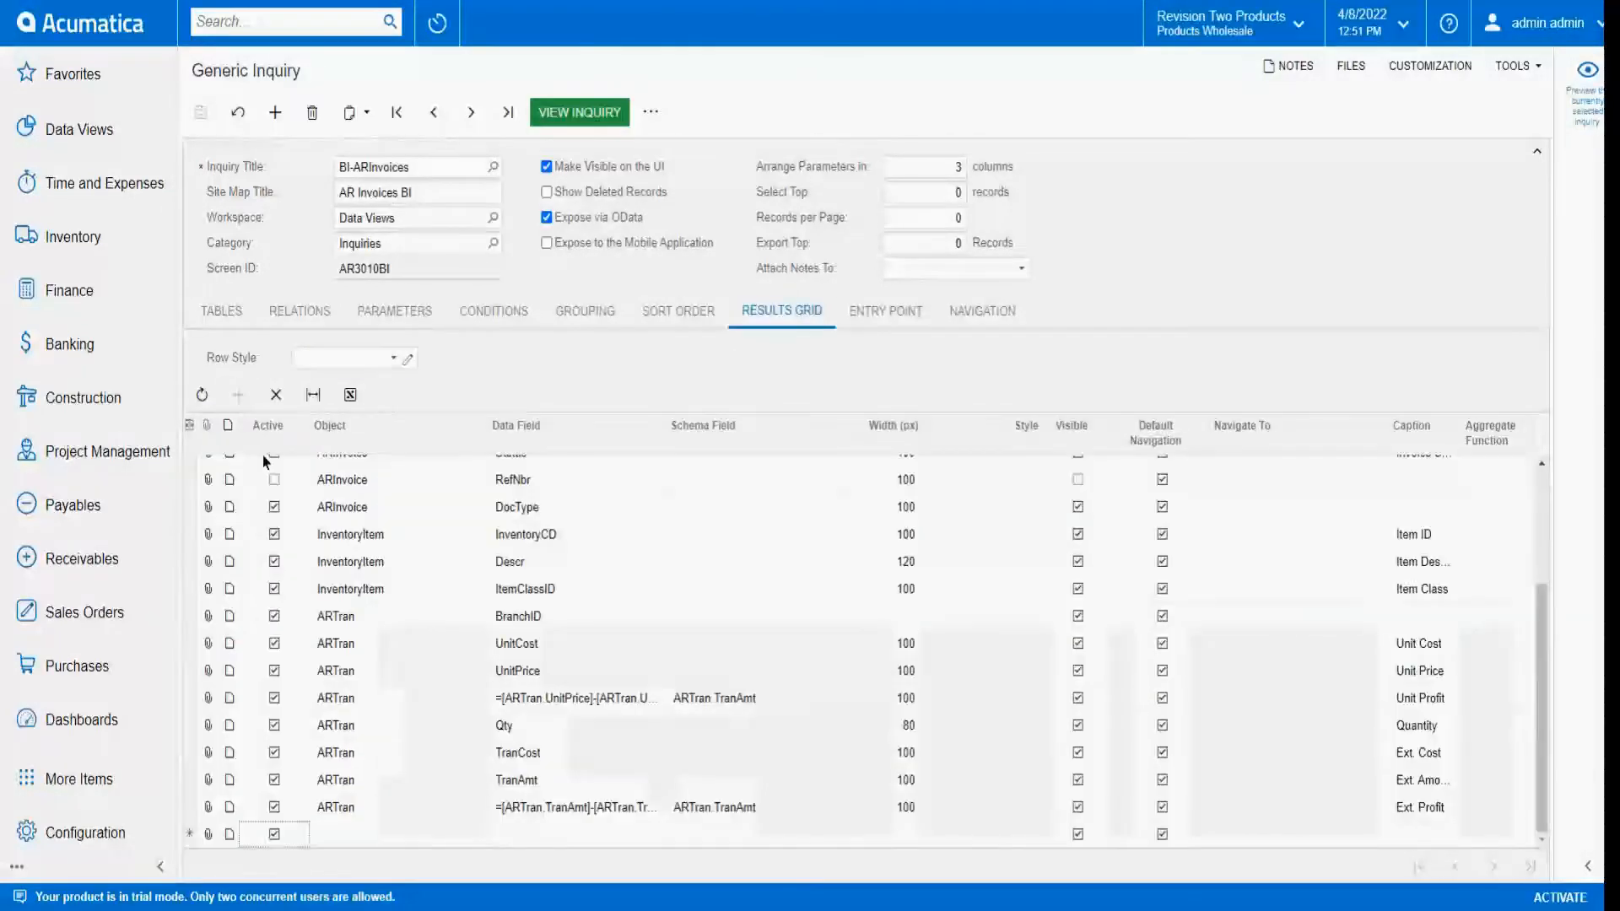
# Set the new results row to the Customer object with the TERRITORY_Attributes data field and save the inquiry.
pyautogui.click(397, 834)
pyautogui.click(493, 834)
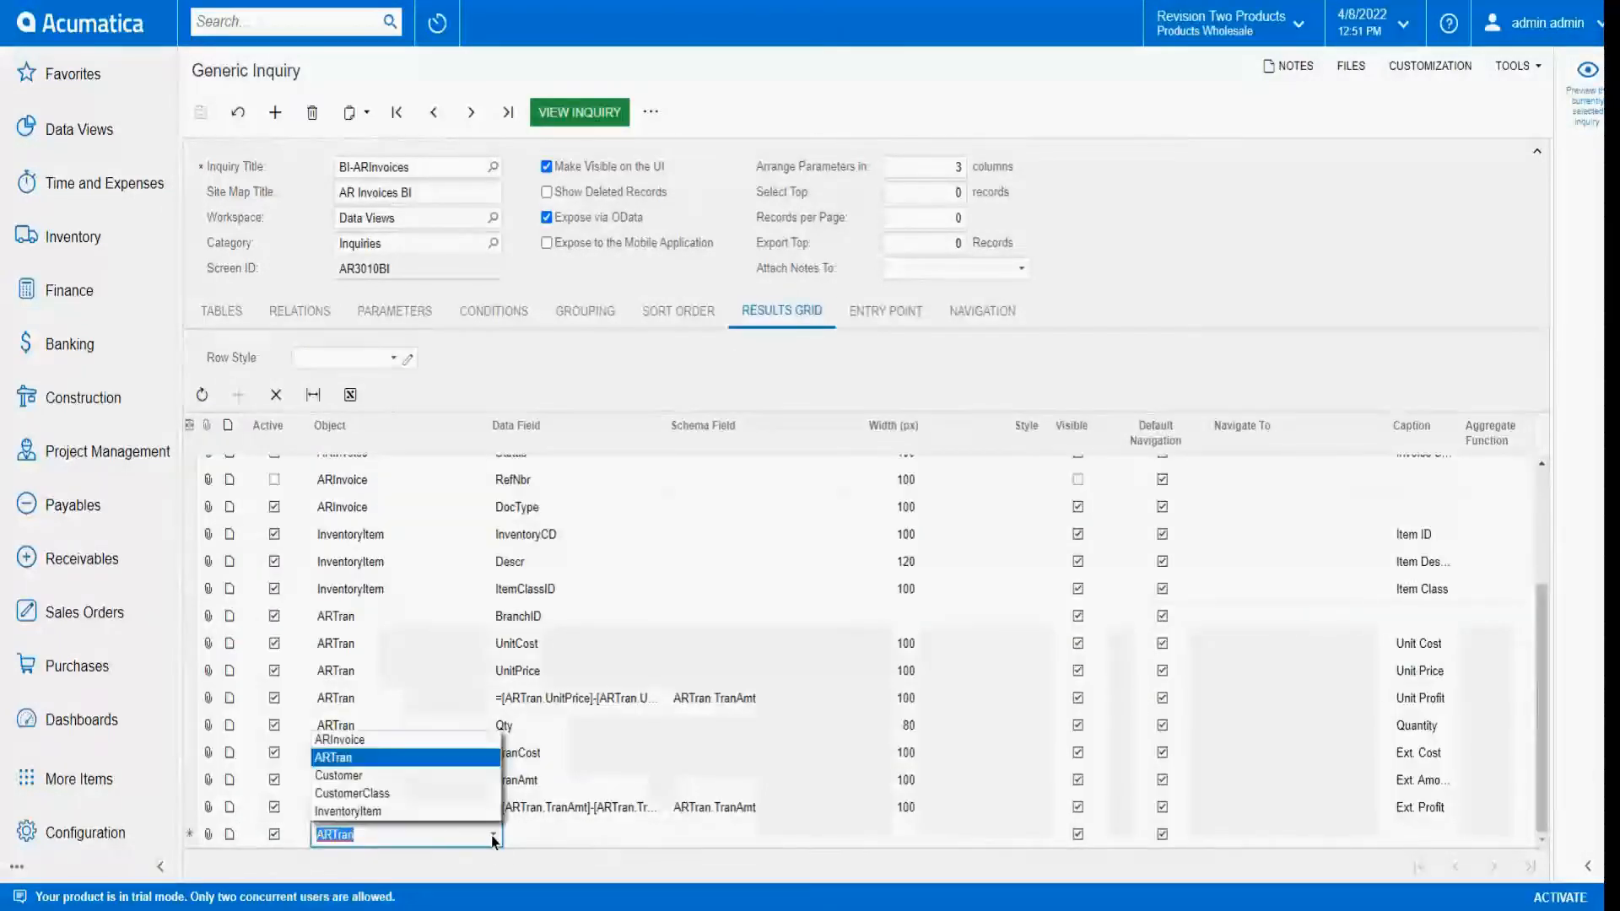
pyautogui.click(445, 777)
pyautogui.click(583, 837)
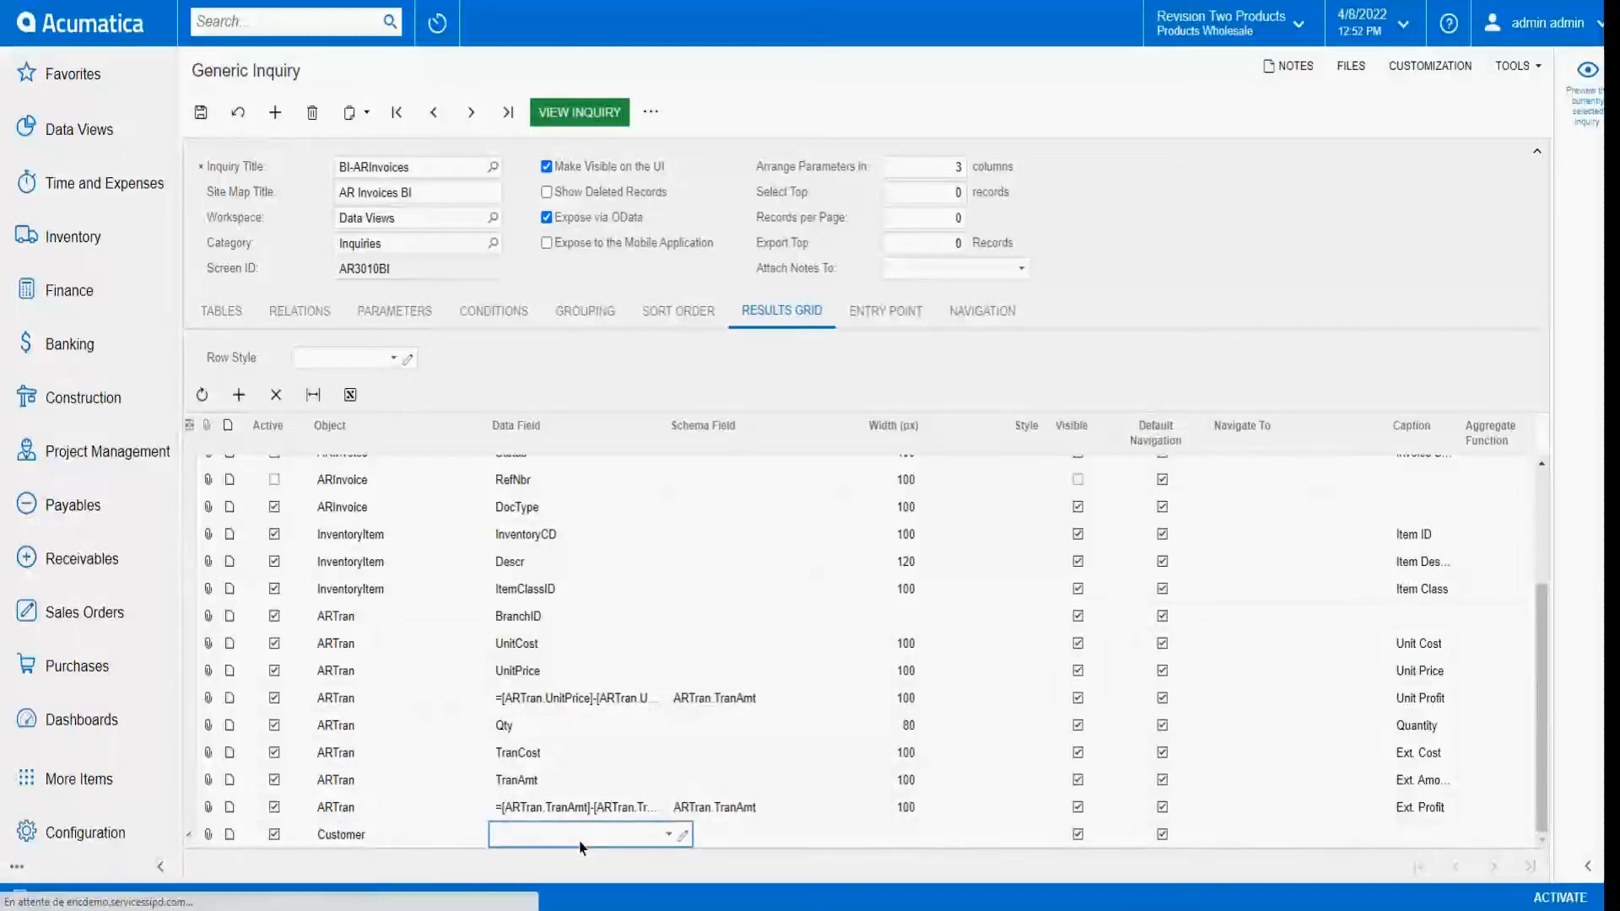
pyautogui.write('att')
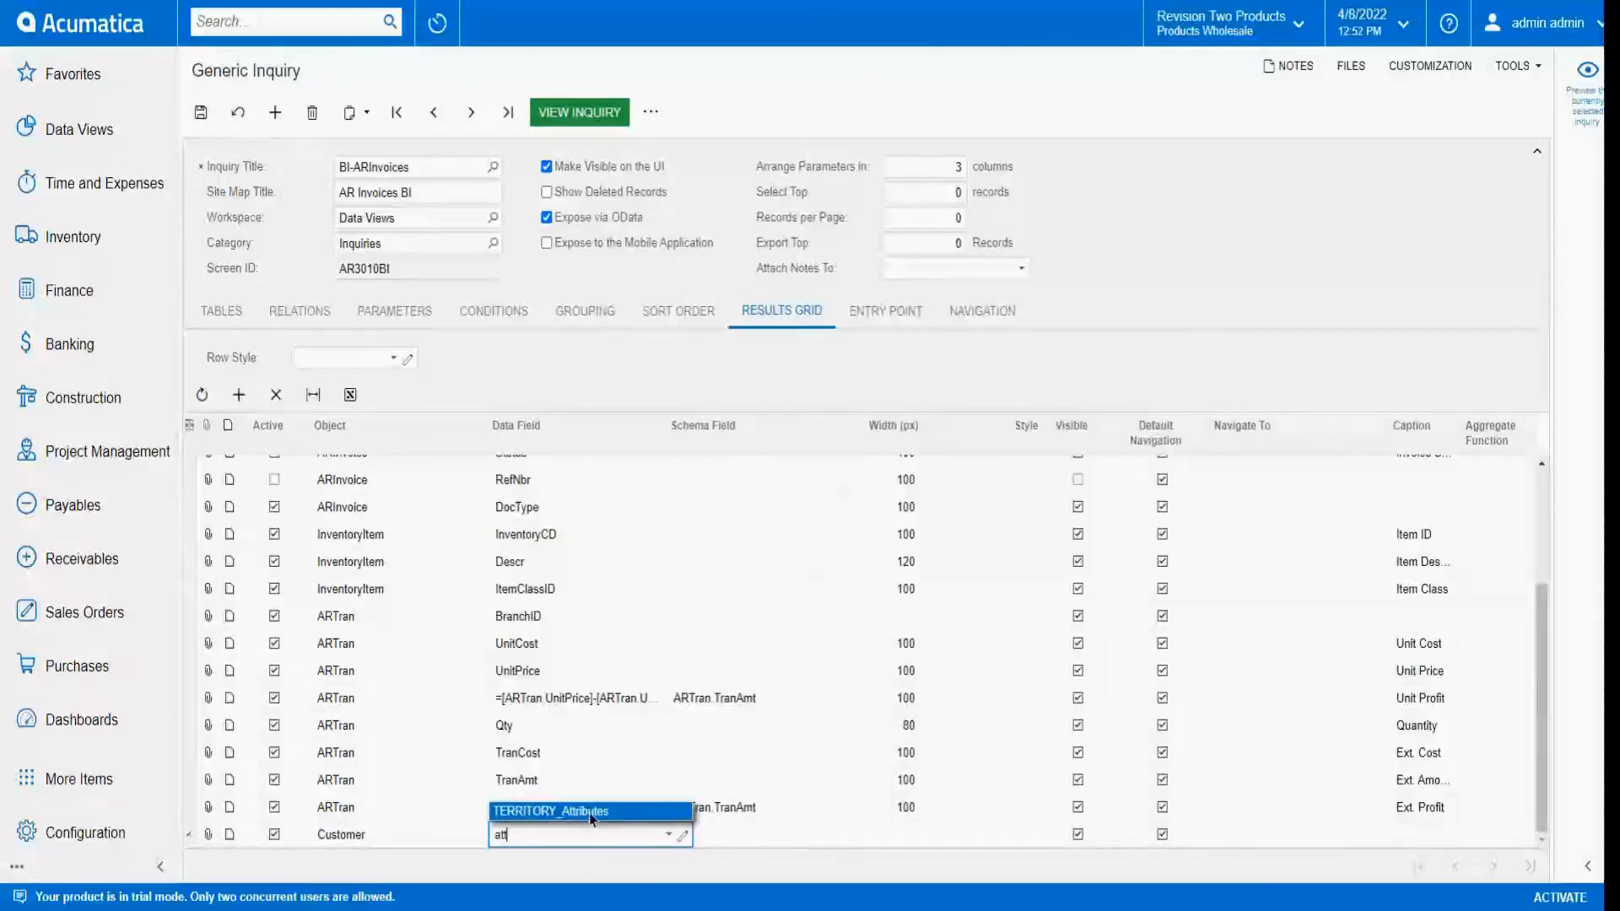
pyautogui.click(591, 811)
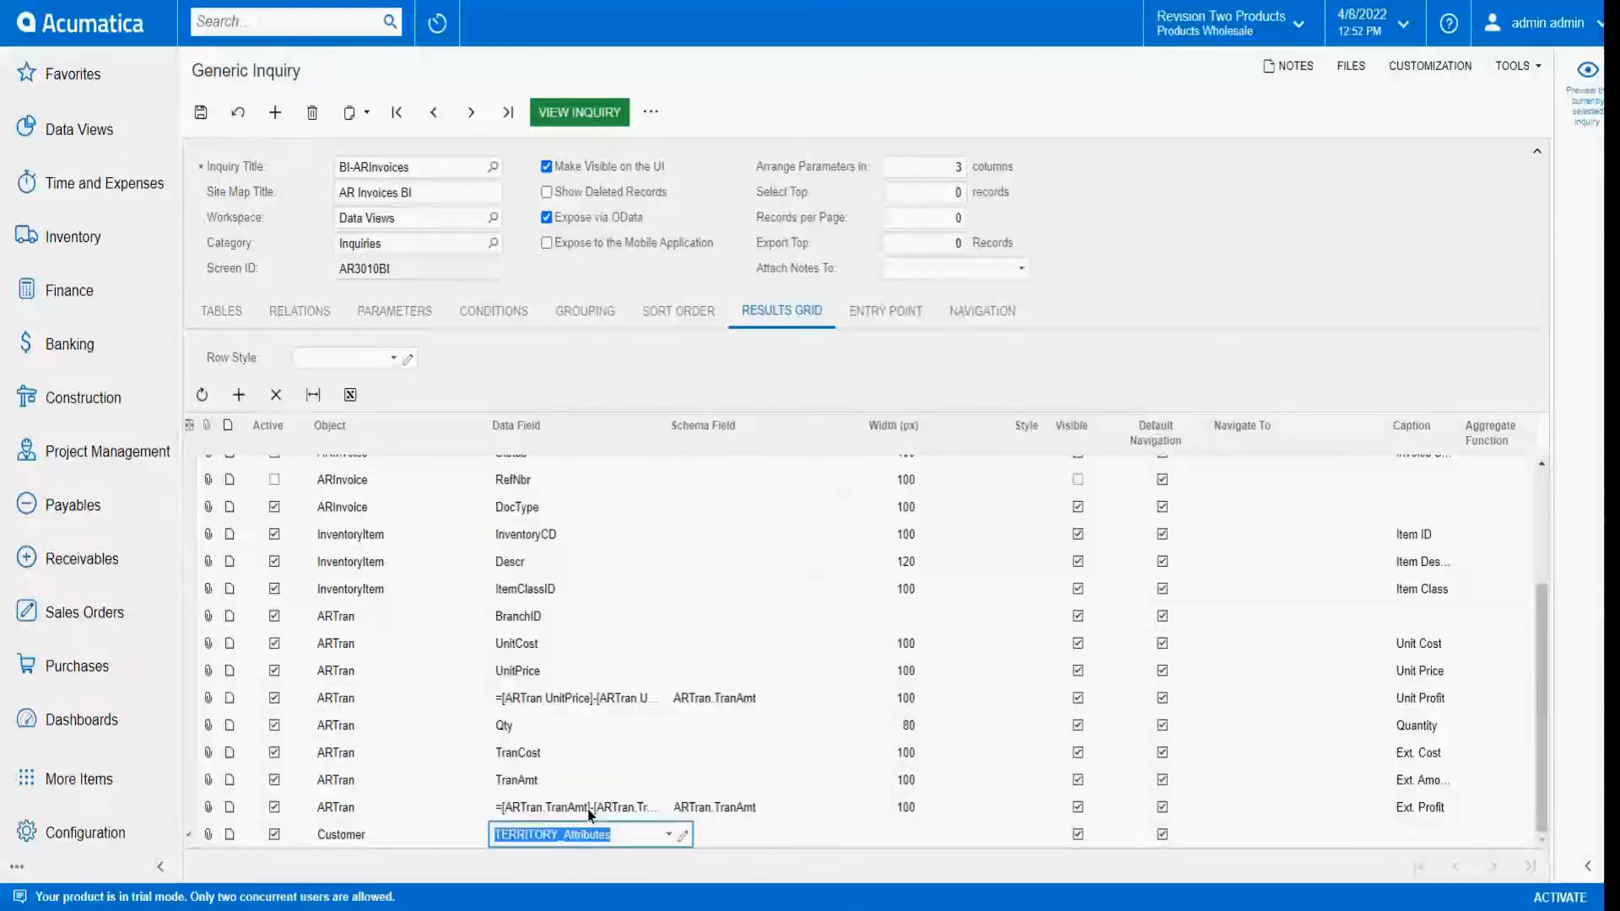
pyautogui.click(201, 113)
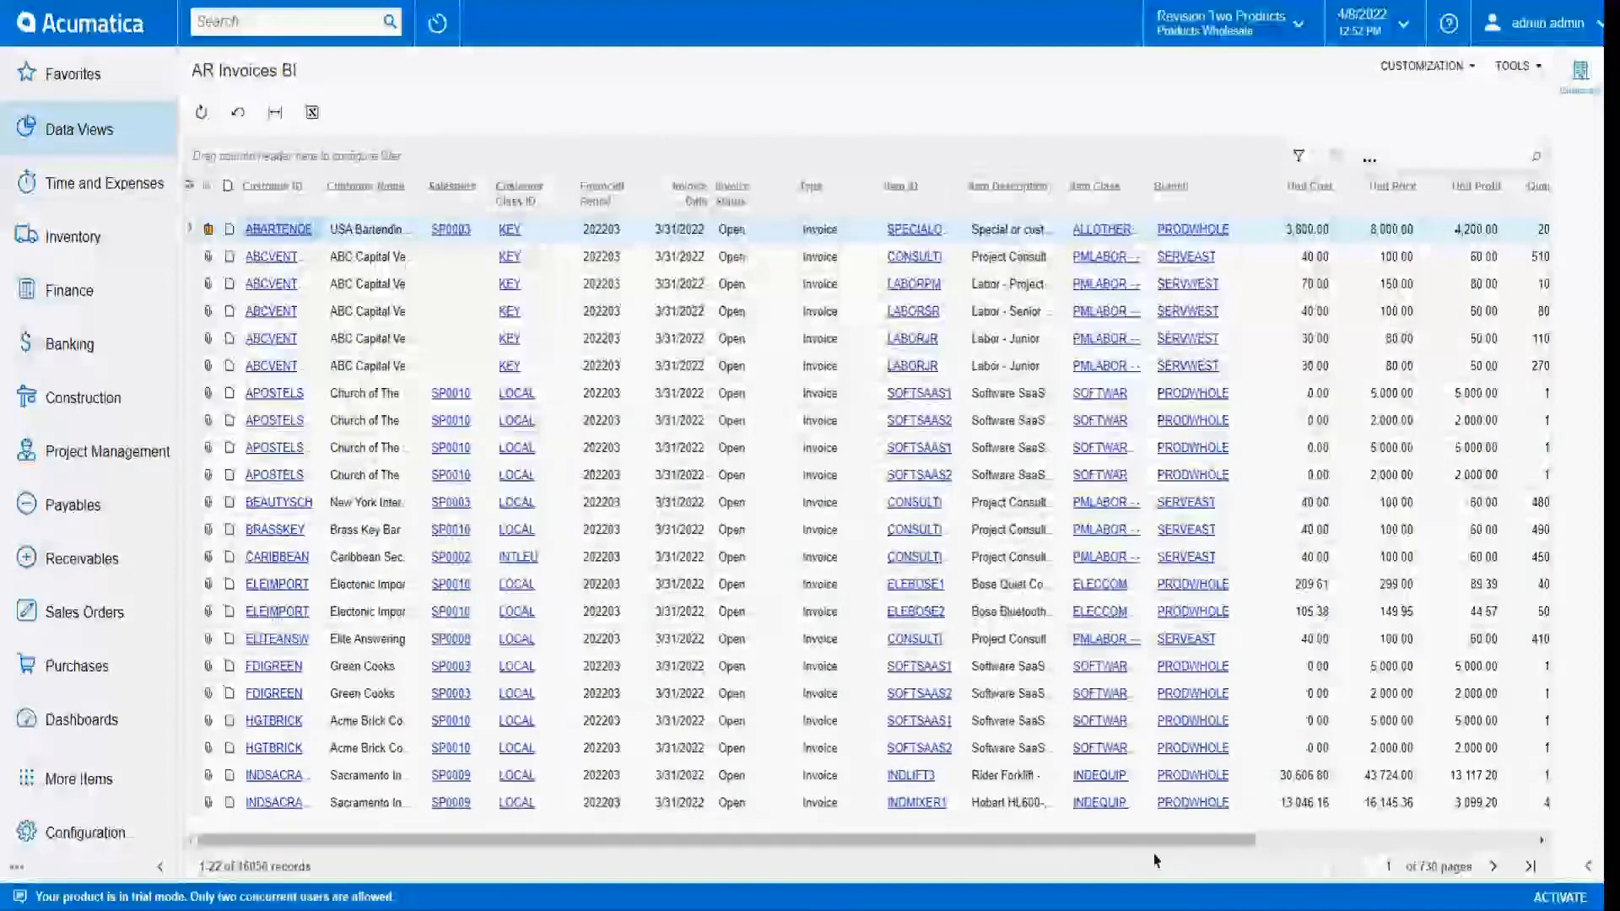
# Move the Territory column of the AR Invoices BI list in front of the Customer ID column.
pyautogui.moveTo(1263, 843); pyautogui.dragTo(1536, 842)
pyautogui.moveTo(1430, 244); pyautogui.dragTo(395, 192)
pyautogui.moveTo(697, 843); pyautogui.dragTo(416, 843)
pyautogui.moveTo(816, 190); pyautogui.dragTo(254, 203)
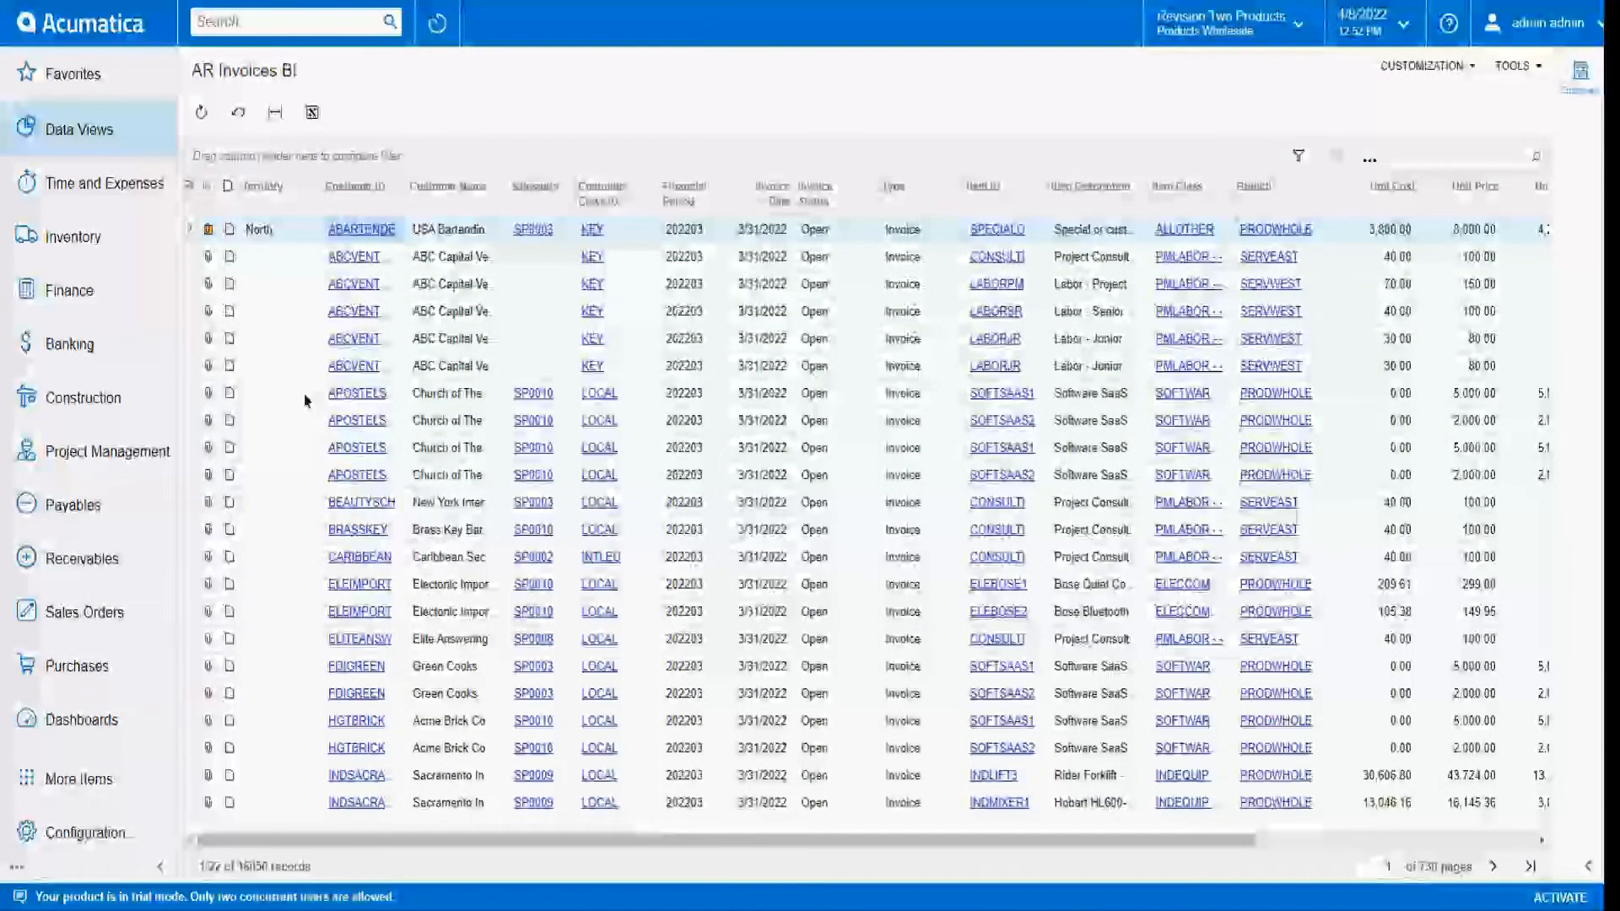
# Filter the Territory column to show only North, excluding East, South, West and empty values.
pyautogui.click(266, 189)
pyautogui.click(291, 351)
pyautogui.click(293, 404)
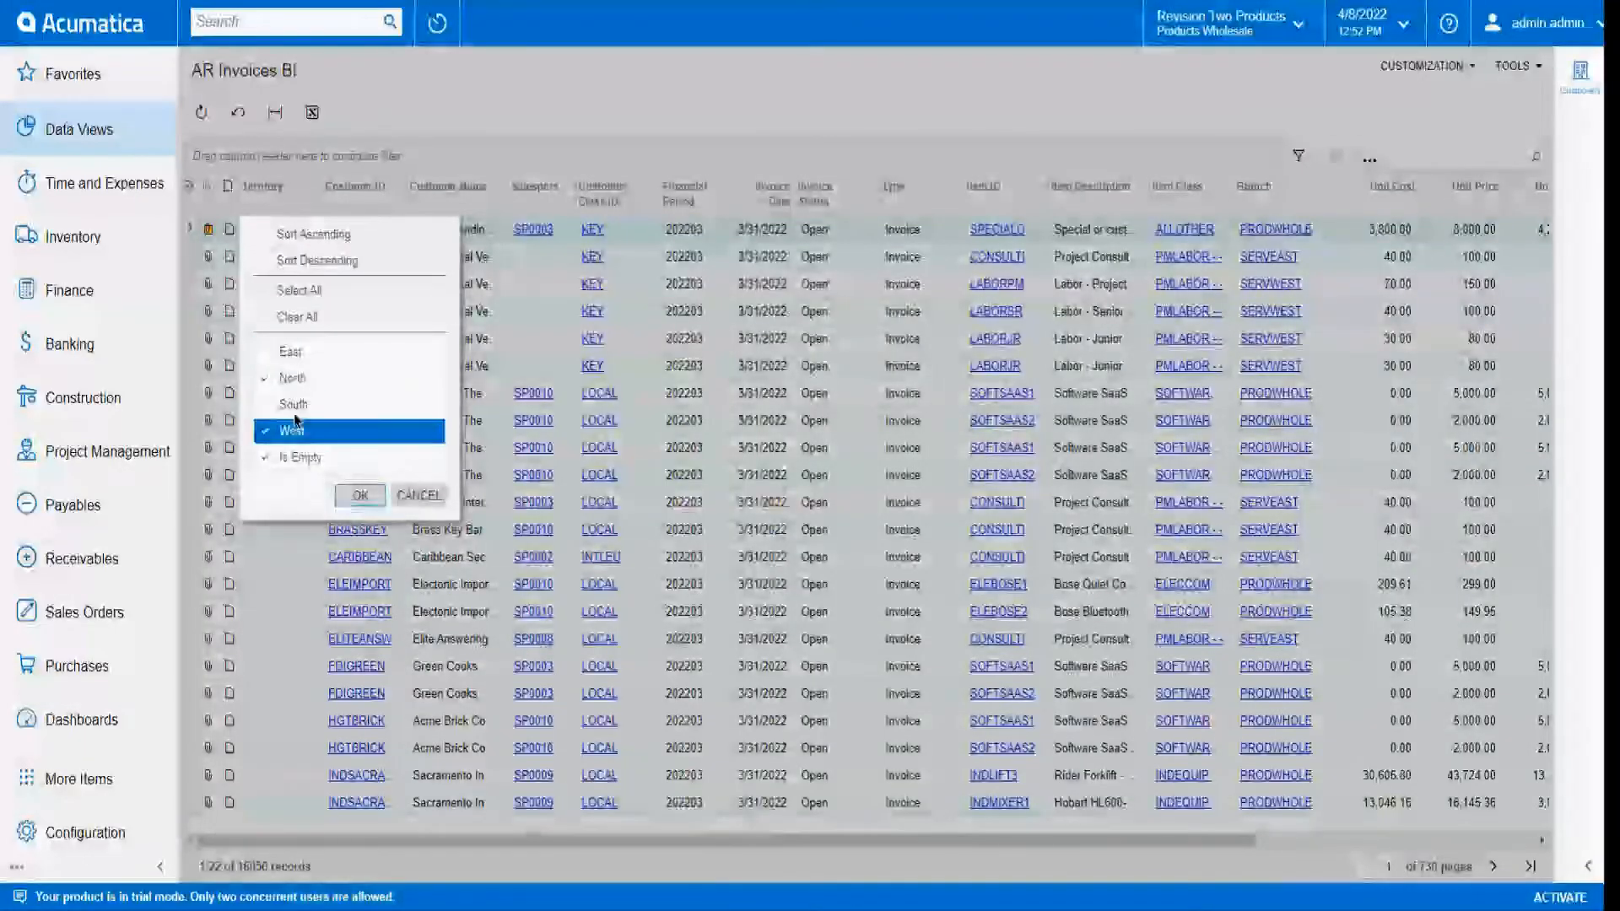
pyautogui.click(292, 430)
pyautogui.click(300, 457)
pyautogui.click(360, 496)
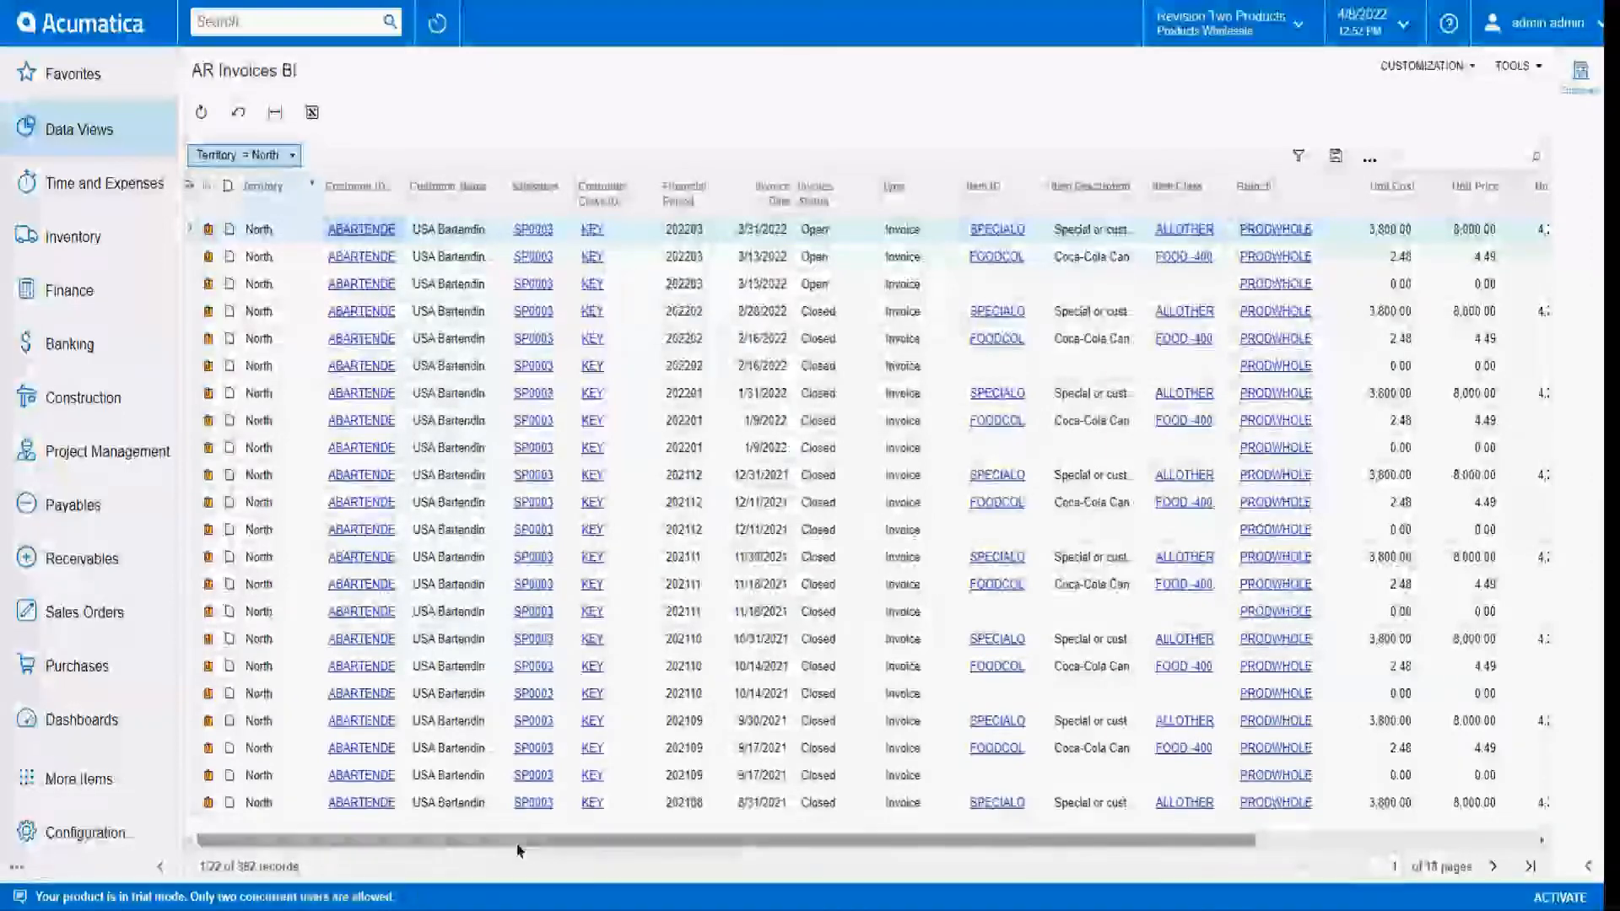
# Reopen the AR Invoices BI generic inquiry for editing and select the ARTran TranAmt row in its results grid.
pyautogui.moveTo(517, 842); pyautogui.dragTo(1122, 897)
pyautogui.click(1426, 66)
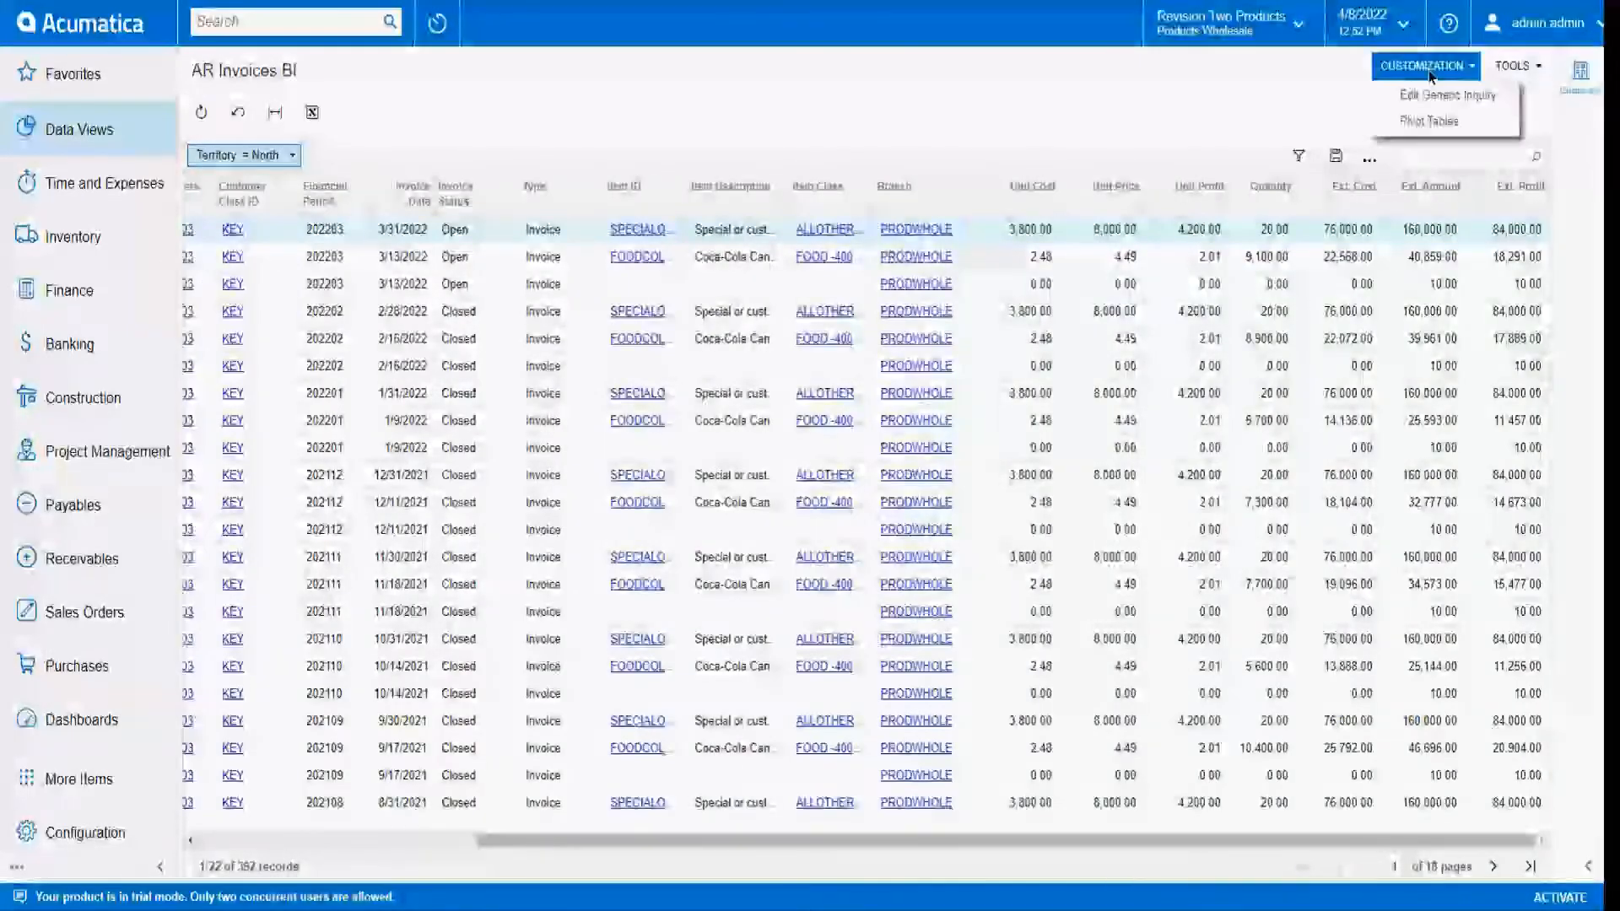
pyautogui.click(1423, 110)
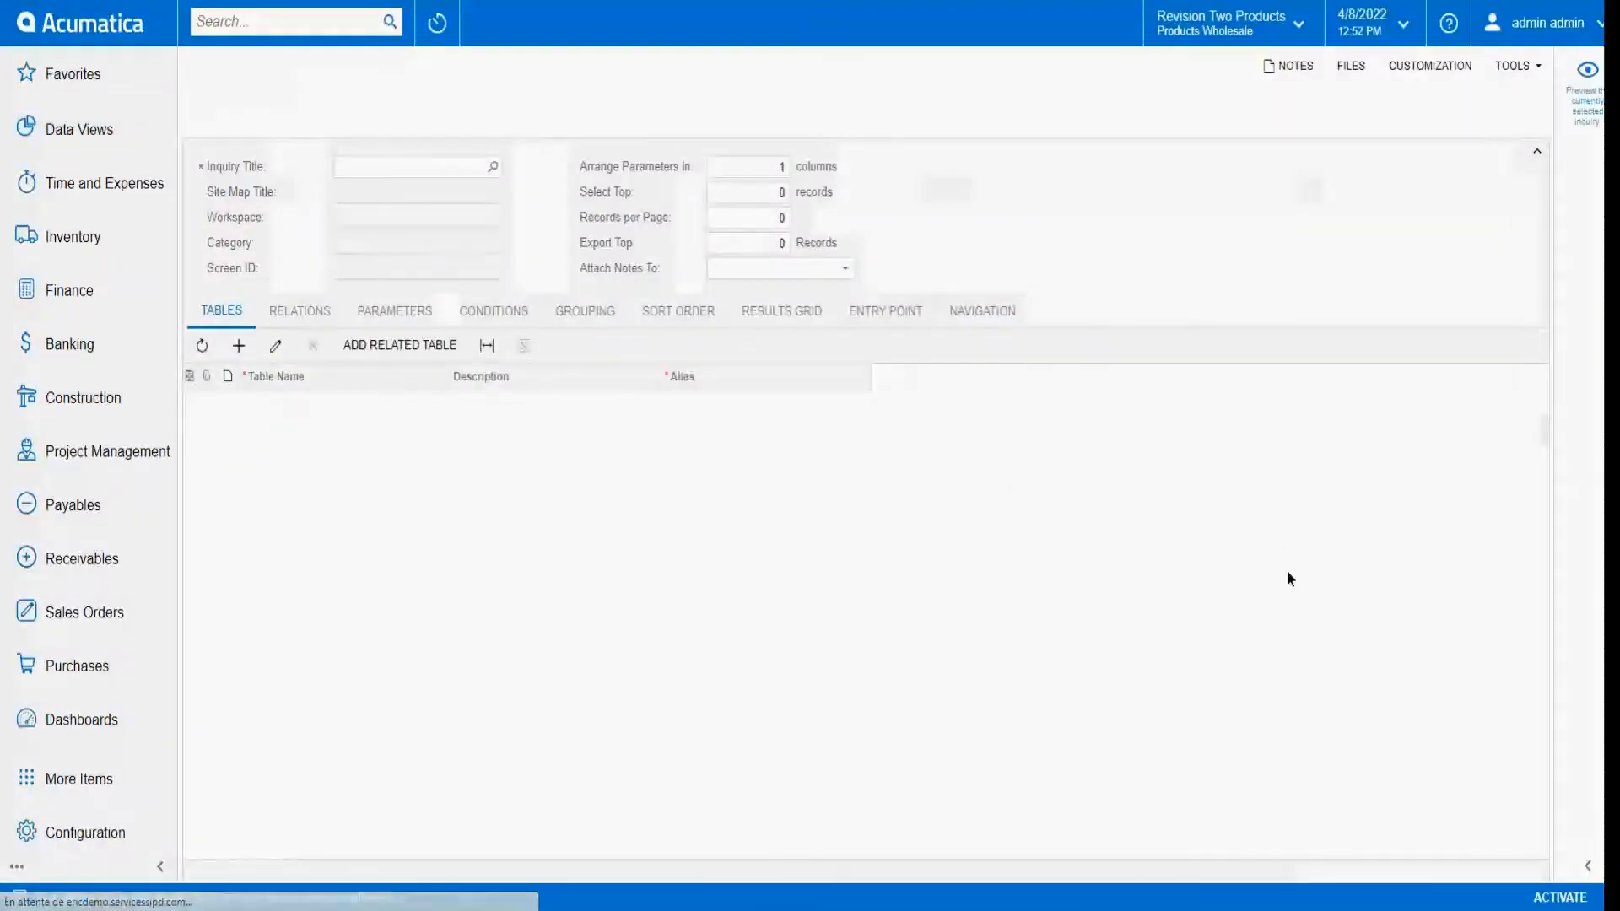
pyautogui.click(808, 323)
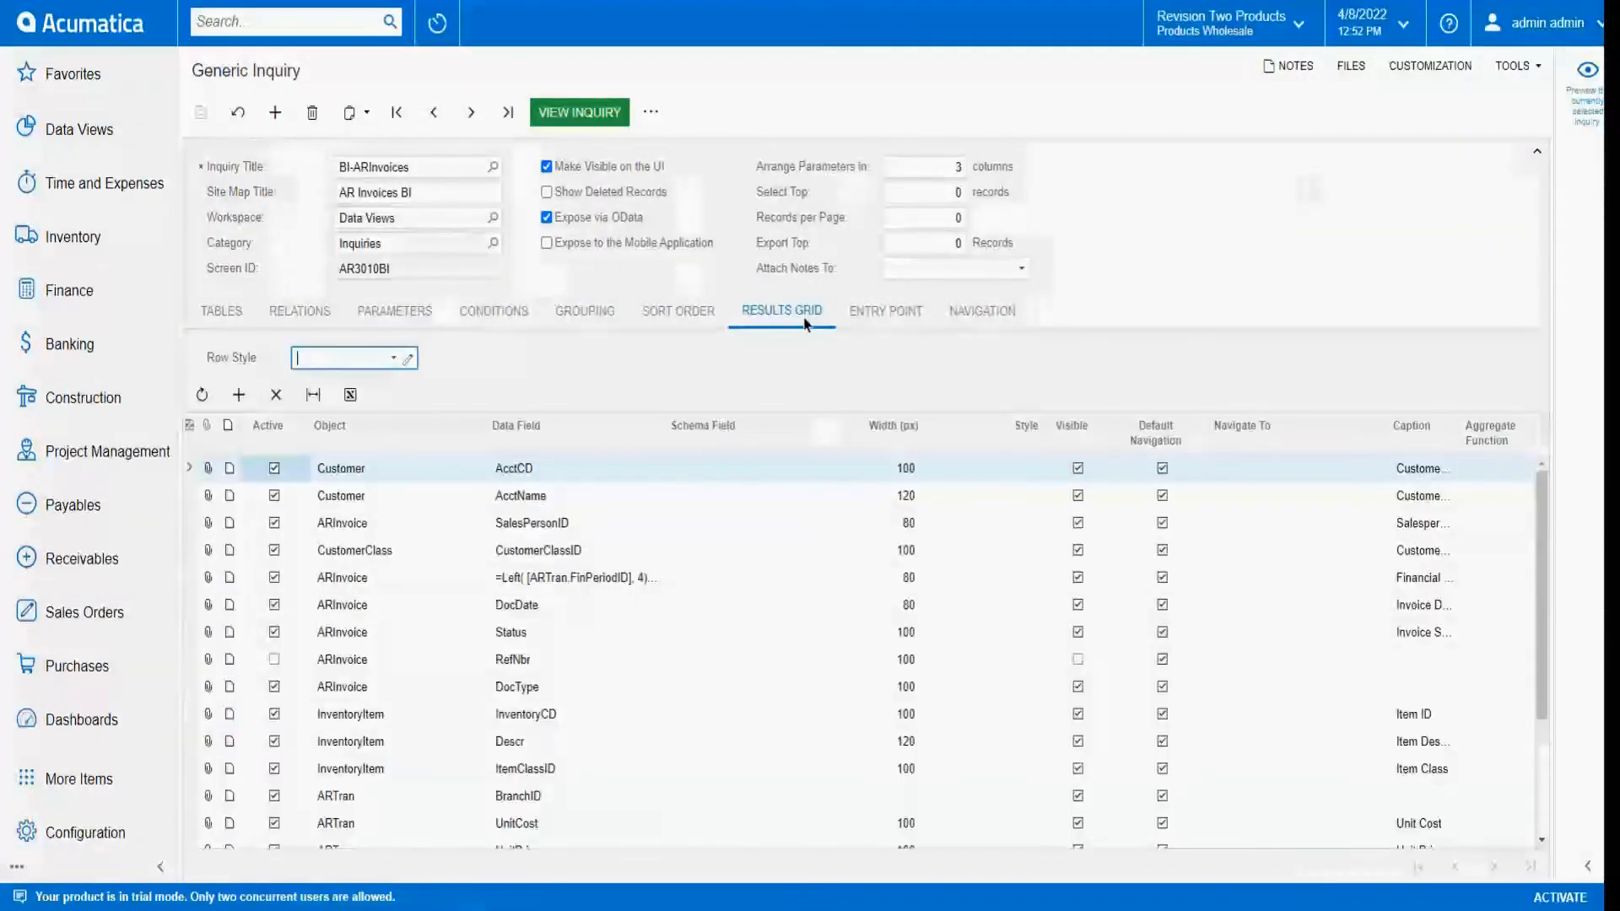
pyautogui.scroll(-3, 1055, 785)
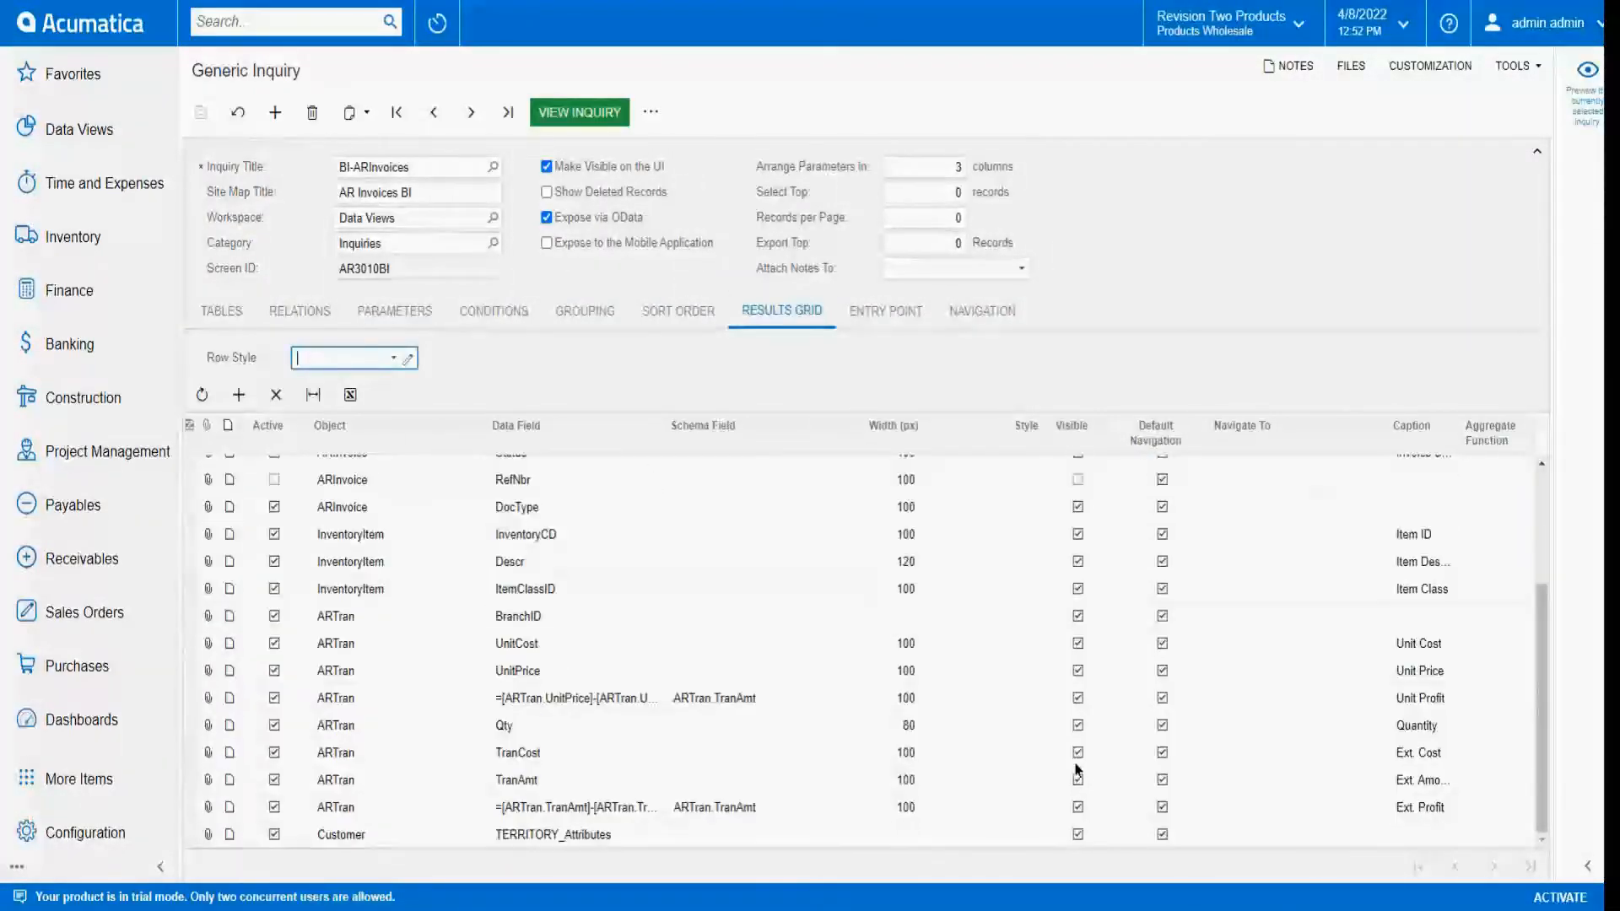
pyautogui.click(1285, 782)
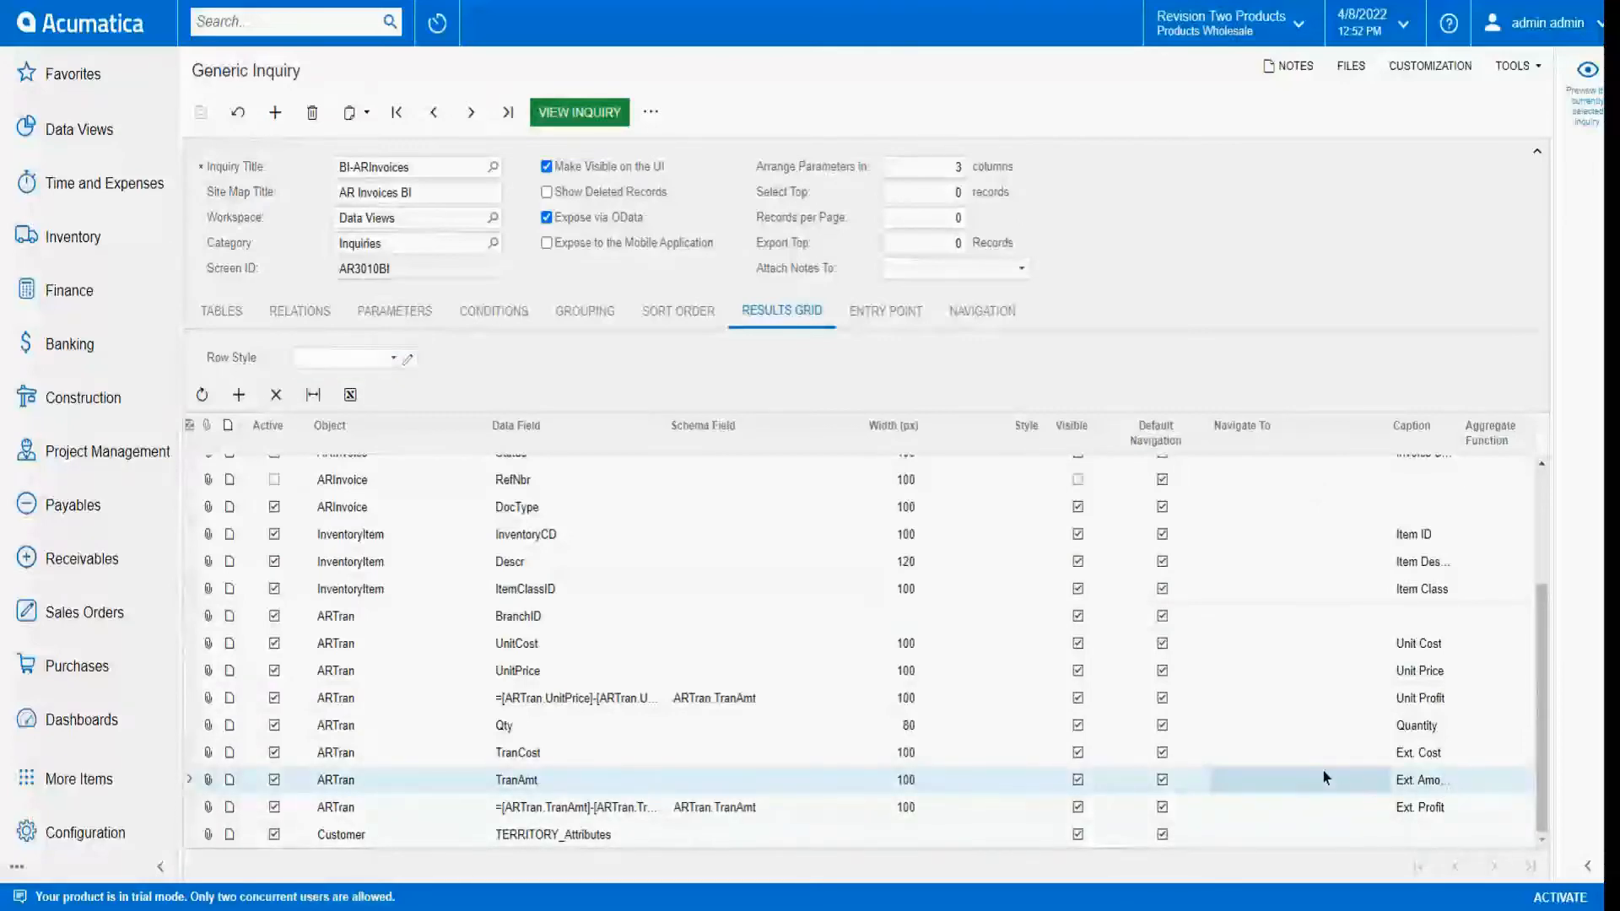
# Add the Total Aggregate Function column to the results grid and set it to SUM for the ARTran TranAmt row.
pyautogui.click(189, 424)
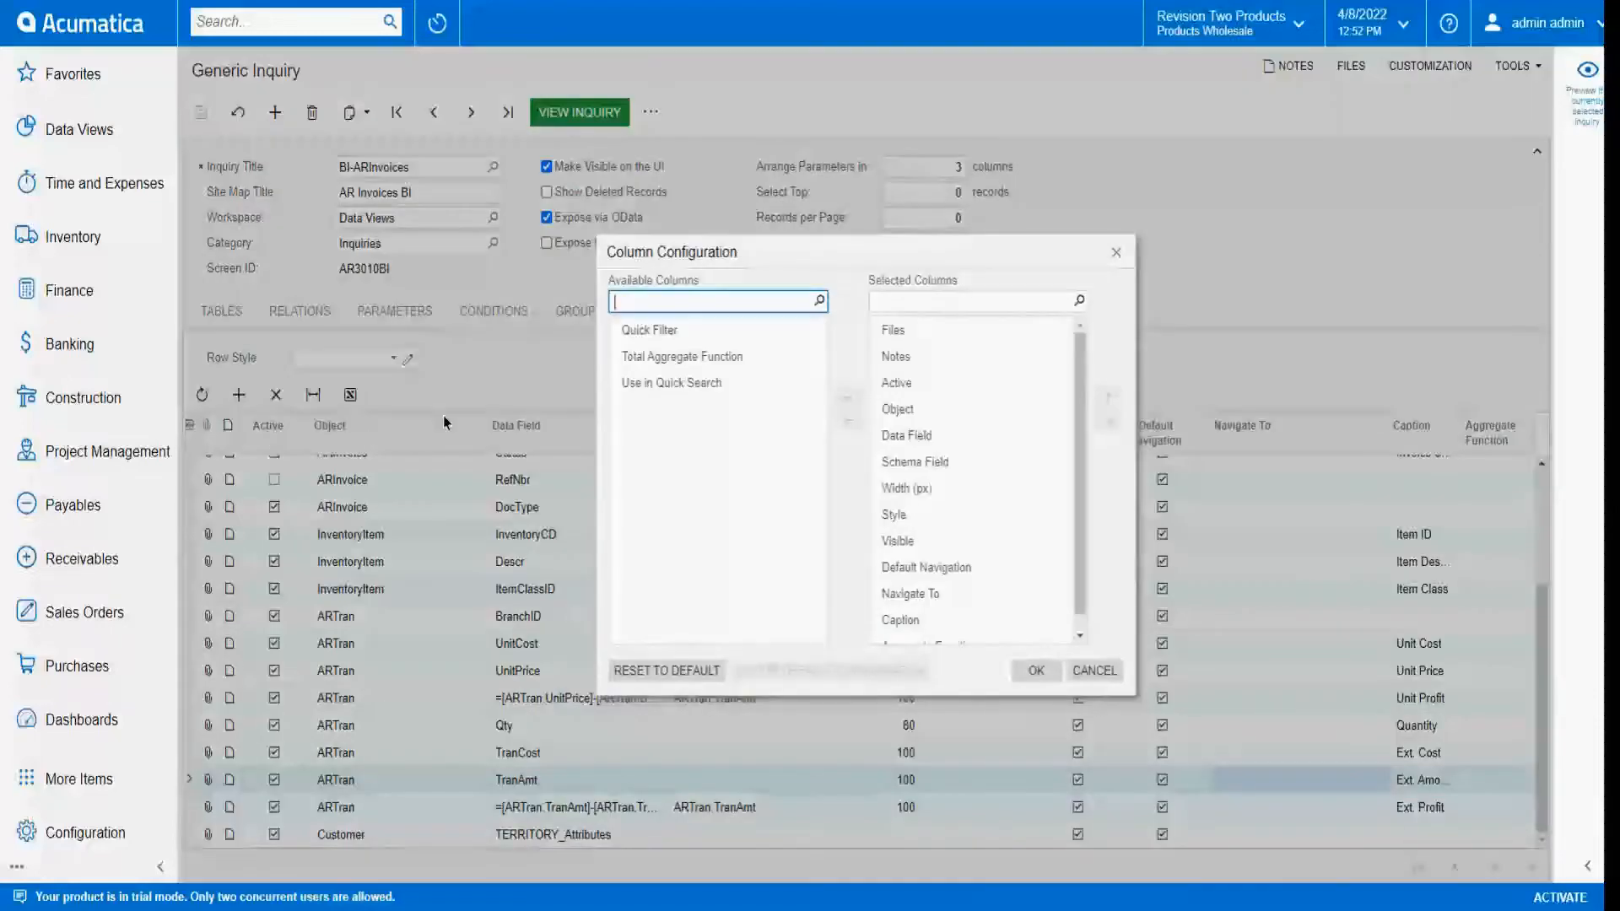
pyautogui.click(709, 359)
pyautogui.click(709, 337)
pyautogui.click(710, 361)
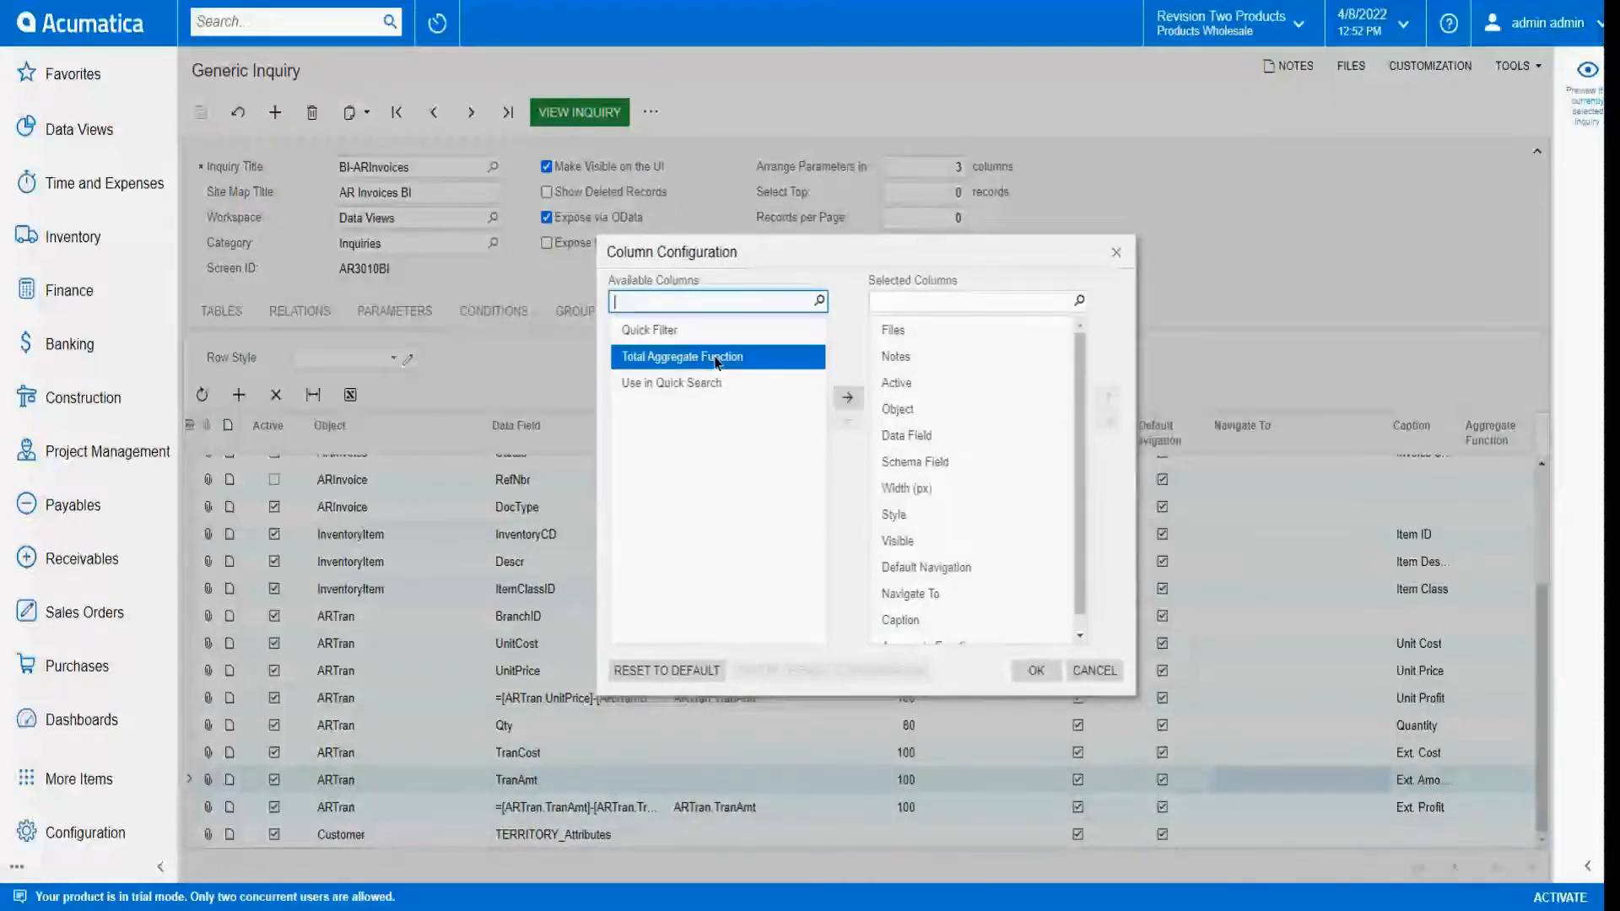
pyautogui.doubleClick(717, 358)
pyautogui.click(1037, 670)
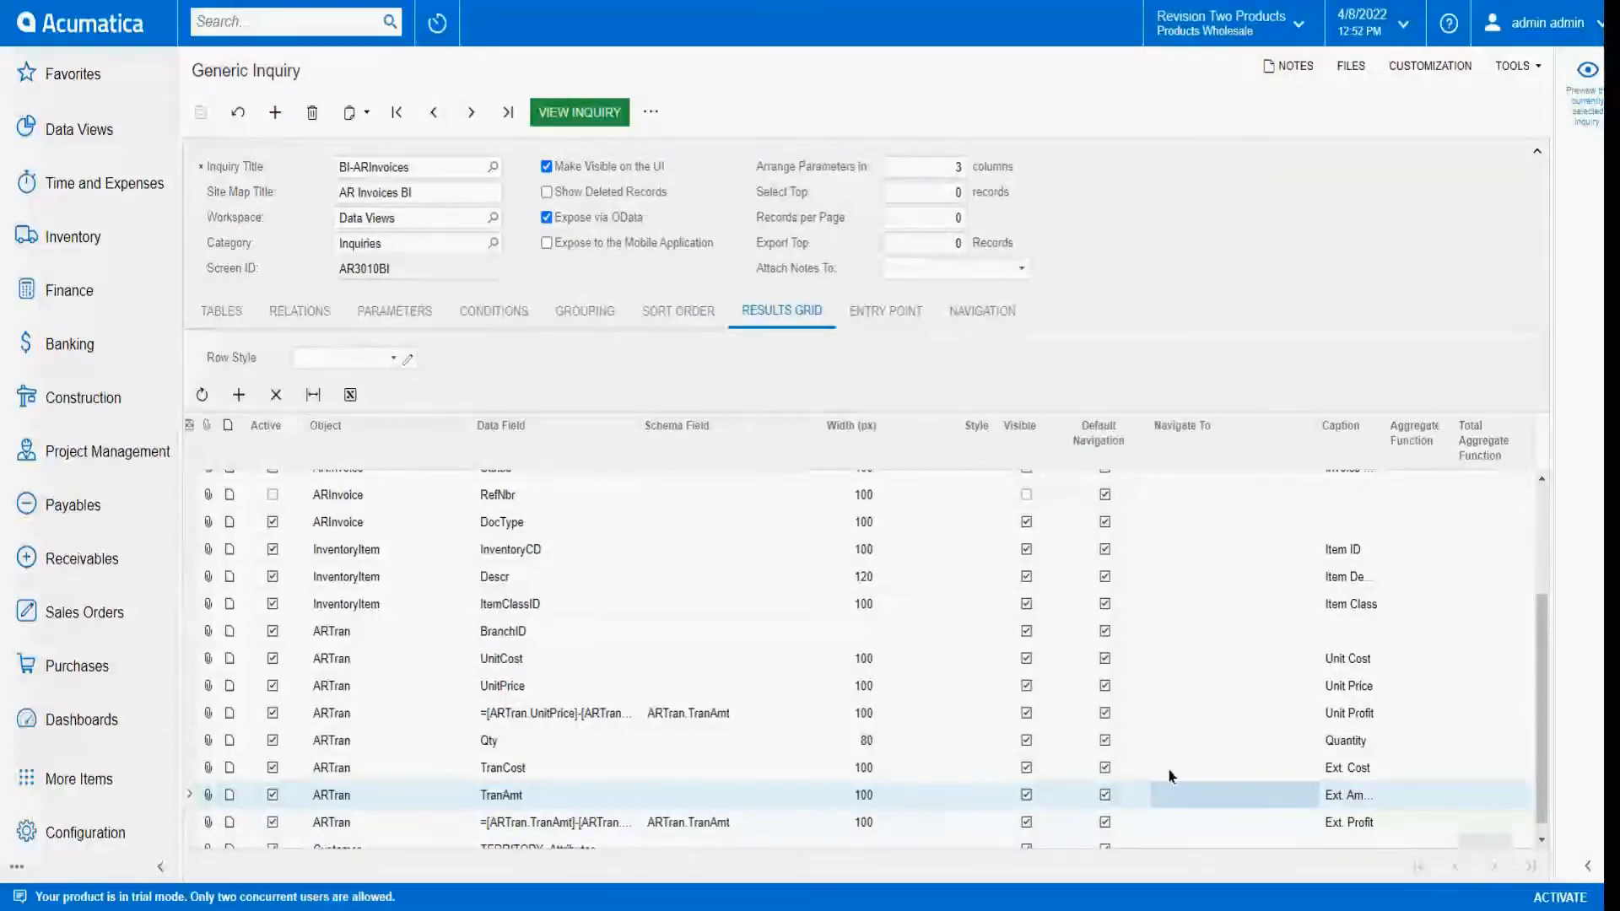
pyautogui.click(1490, 795)
pyautogui.click(1513, 795)
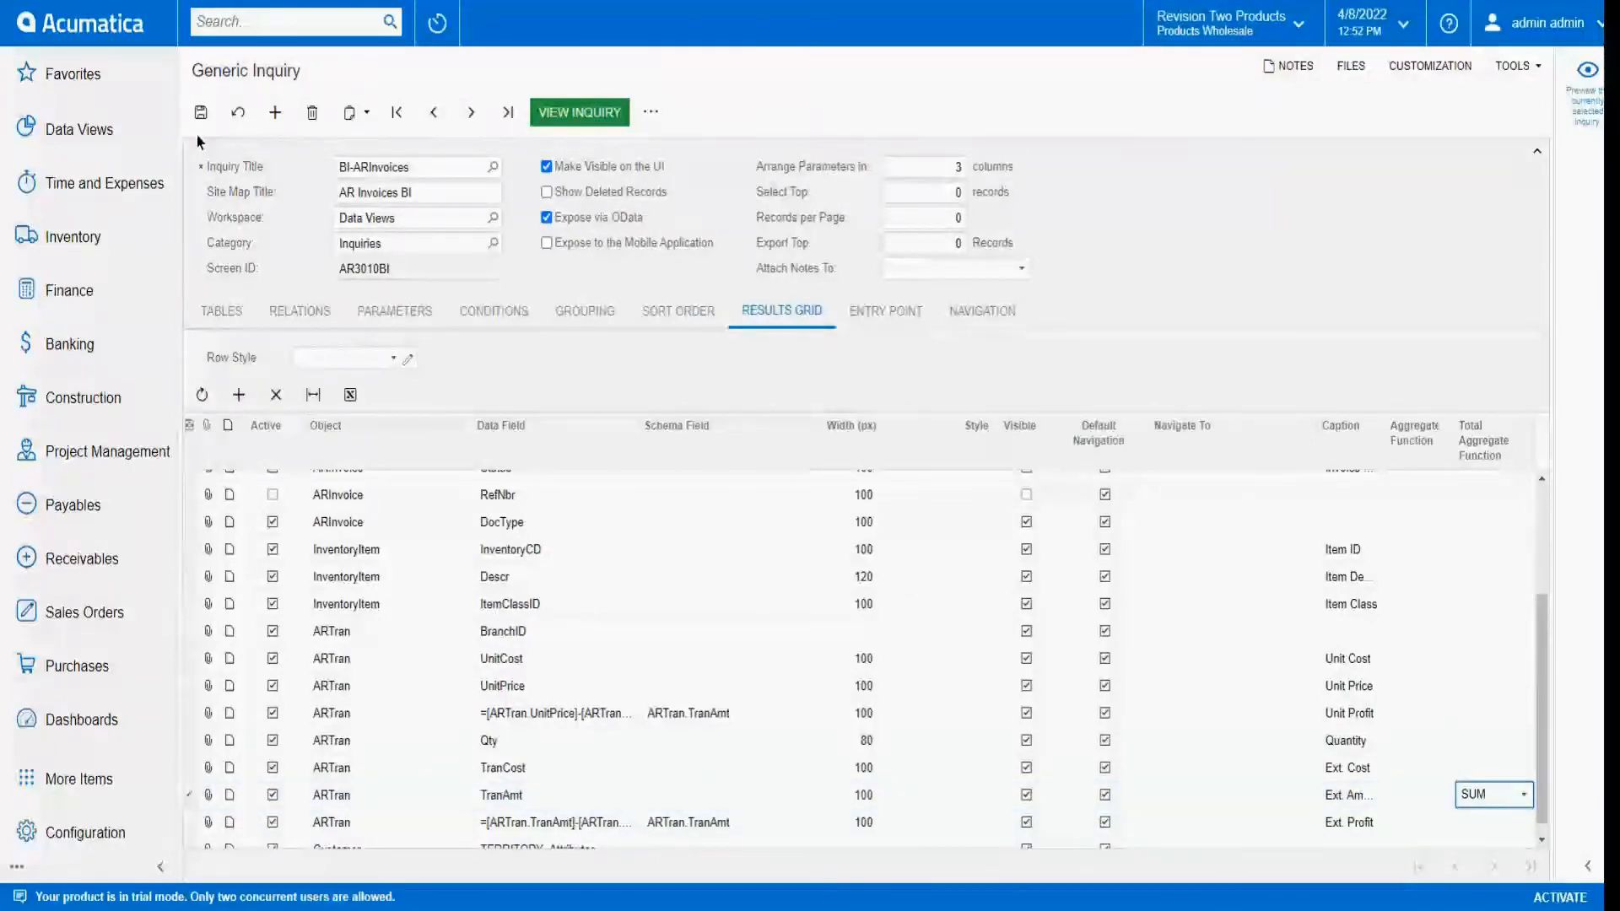
# View the AR Invoices BI inquiry and check the sum under the Ext. Amount column.
pyautogui.click(597, 113)
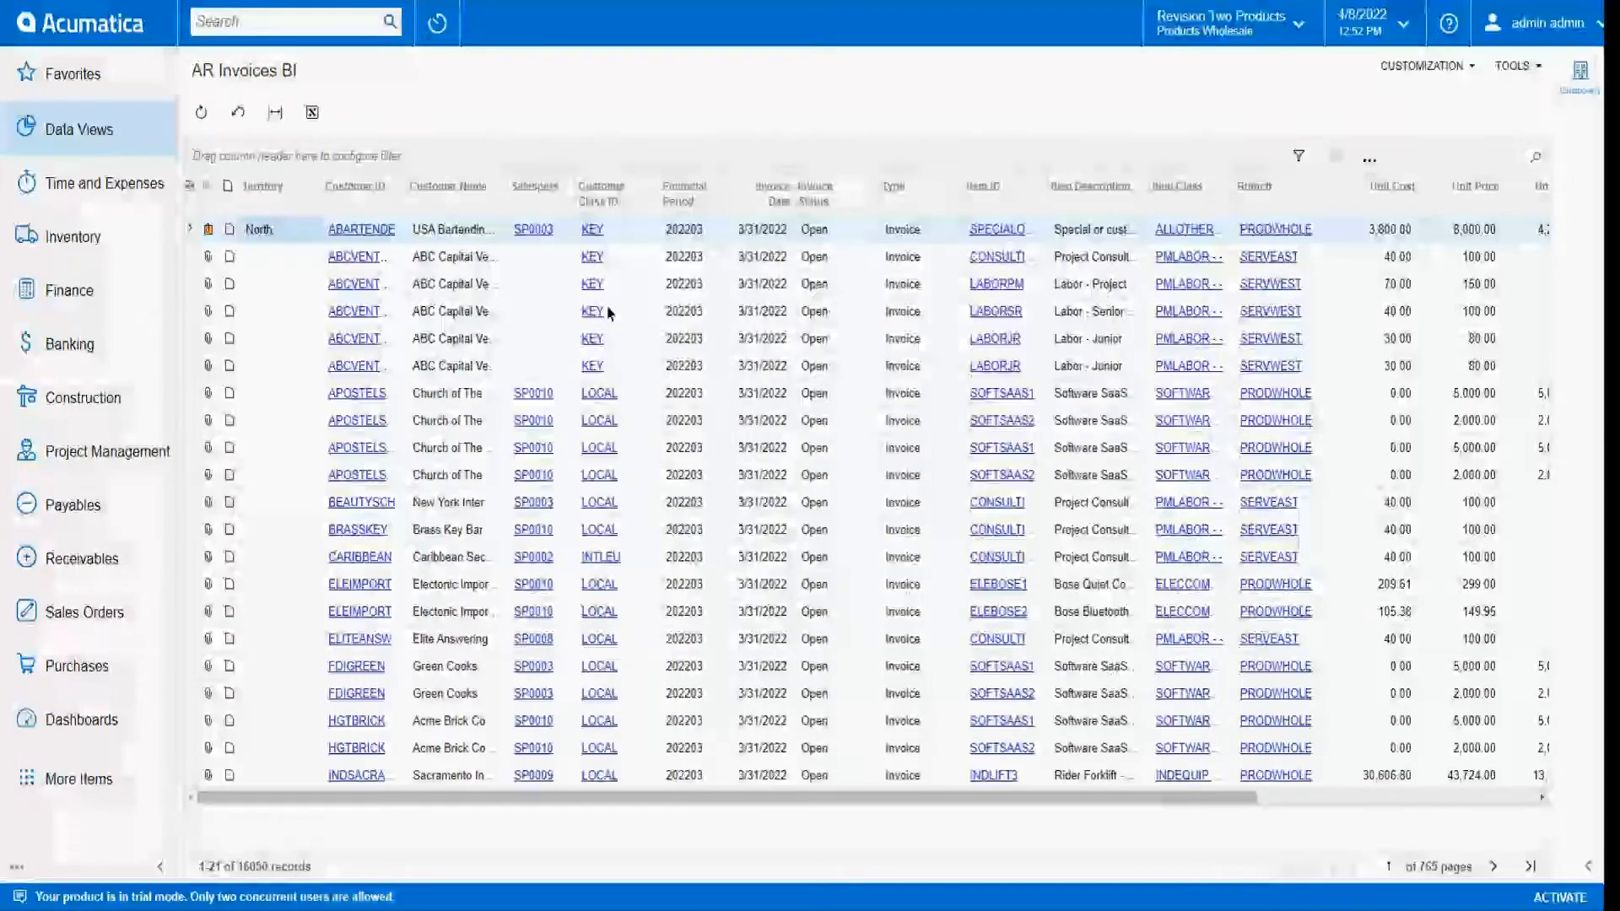
pyautogui.moveTo(976, 798); pyautogui.dragTo(1258, 799)
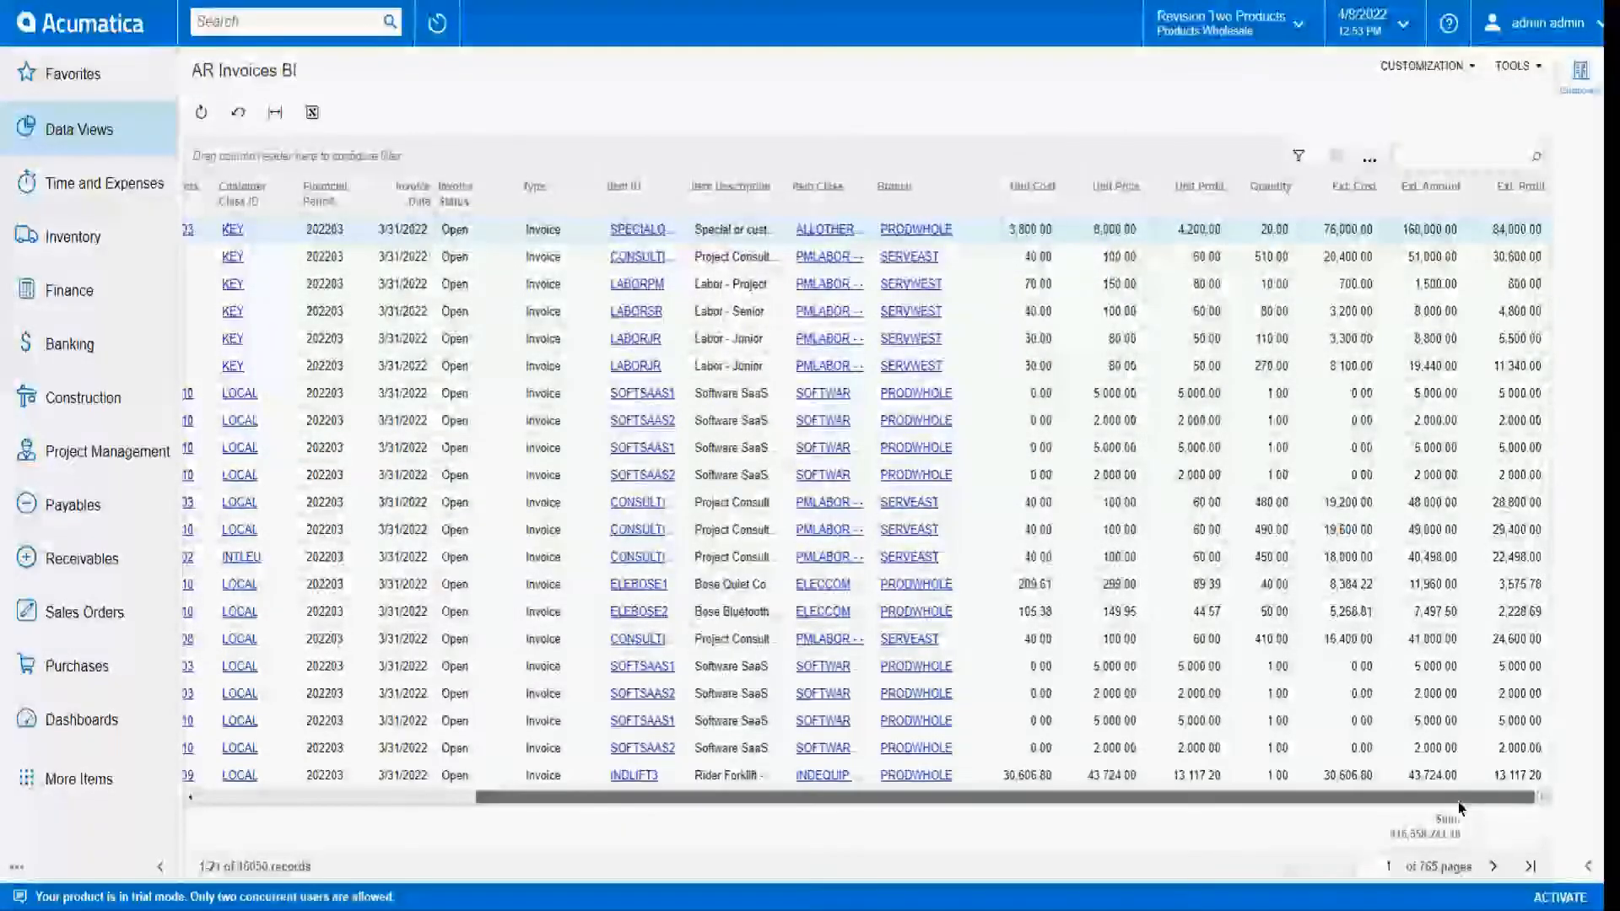
pyautogui.moveTo(1088, 797); pyautogui.dragTo(808, 787)
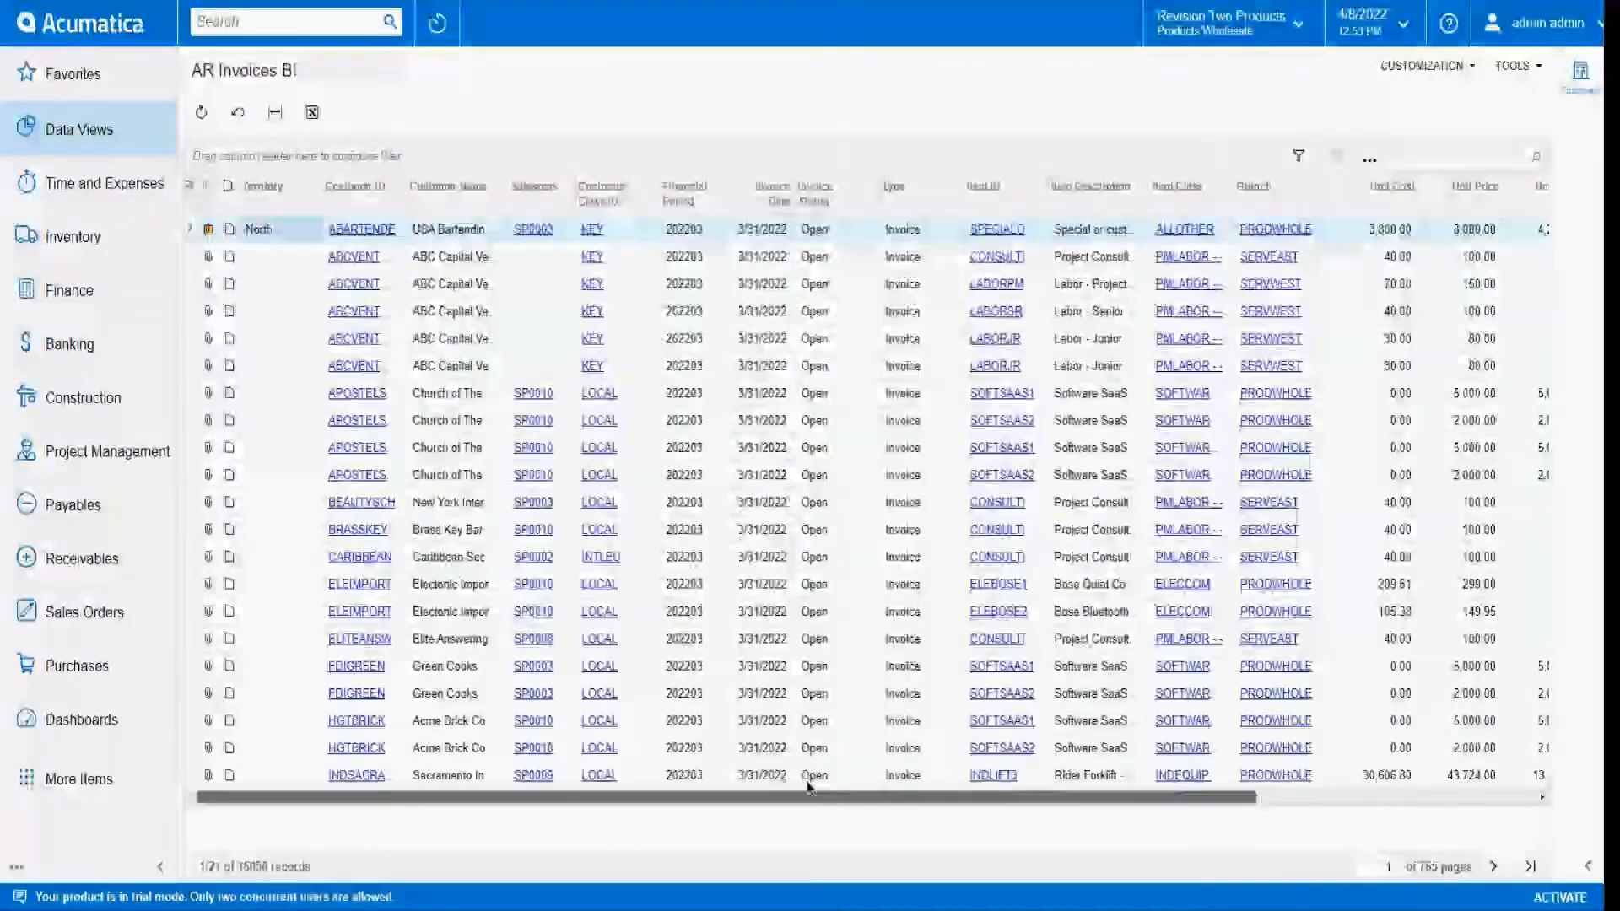
# Filter the Territory column to North only, excluding East, South, West and empty values, and check the Ext. Amount sum.
pyautogui.click(281, 199)
pyautogui.click(296, 353)
pyautogui.click(300, 404)
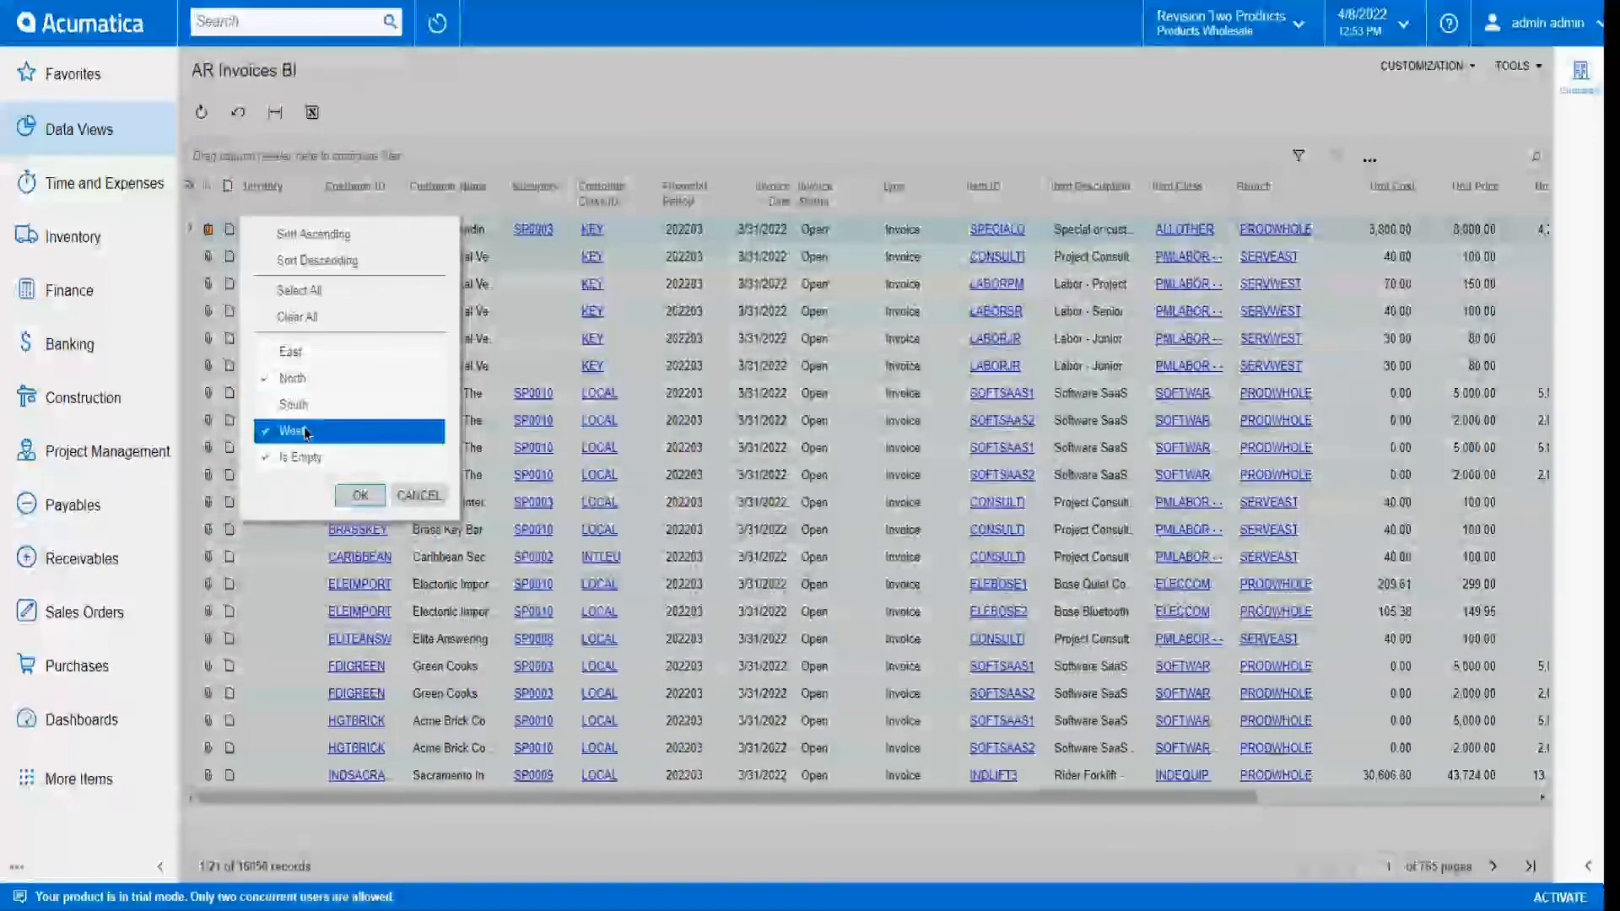
pyautogui.click(305, 432)
pyautogui.click(302, 457)
pyautogui.click(358, 495)
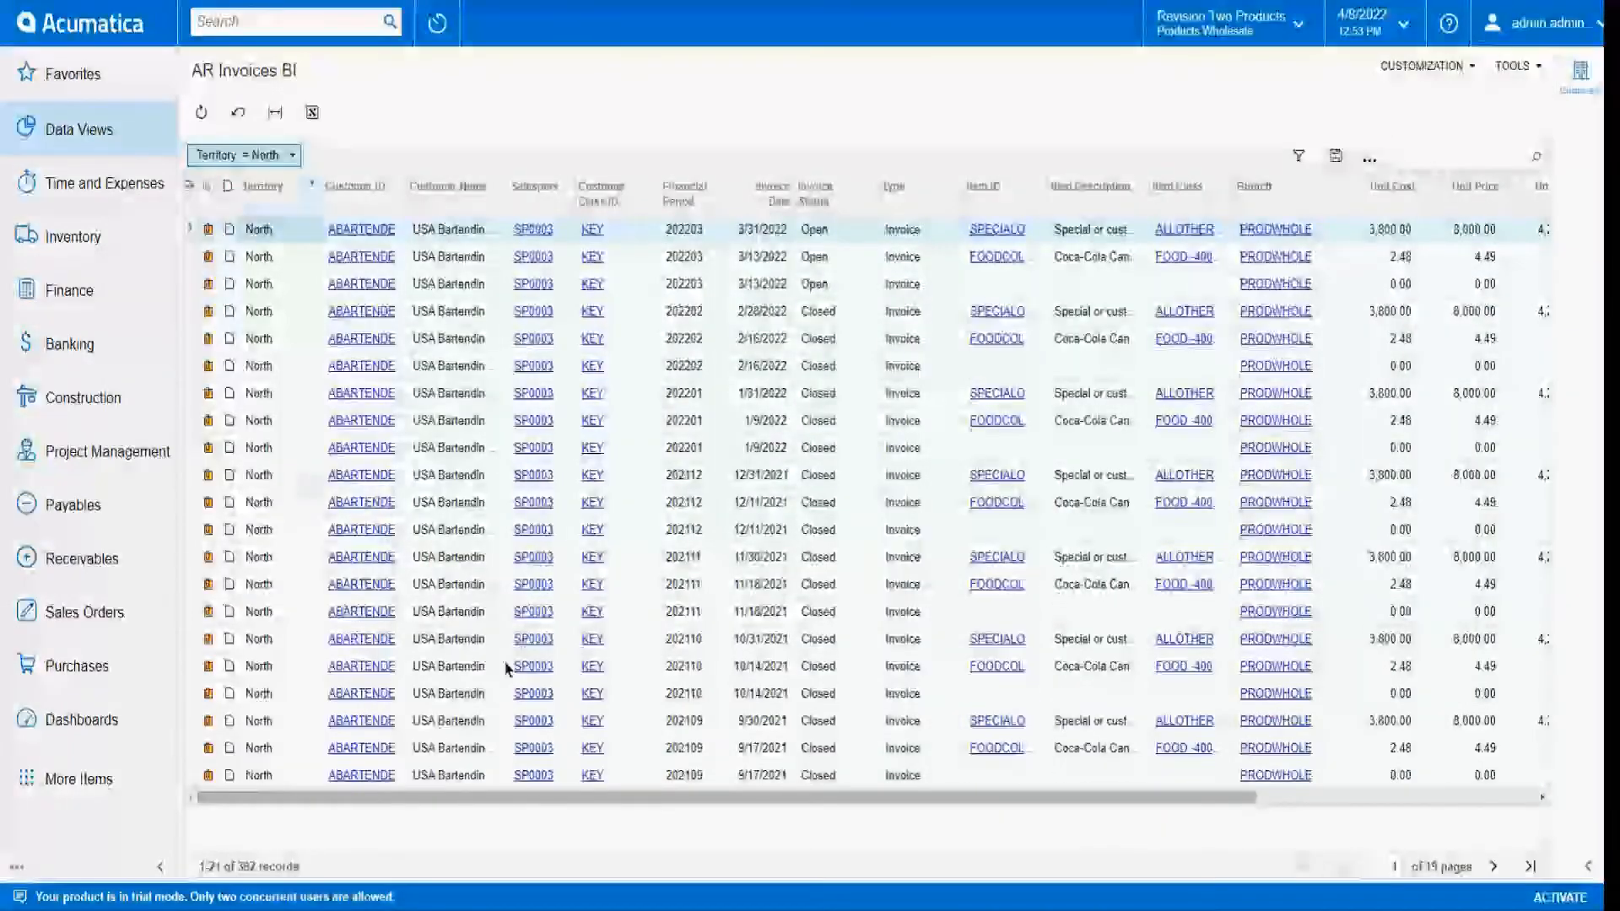
pyautogui.moveTo(753, 799); pyautogui.dragTo(1274, 818)
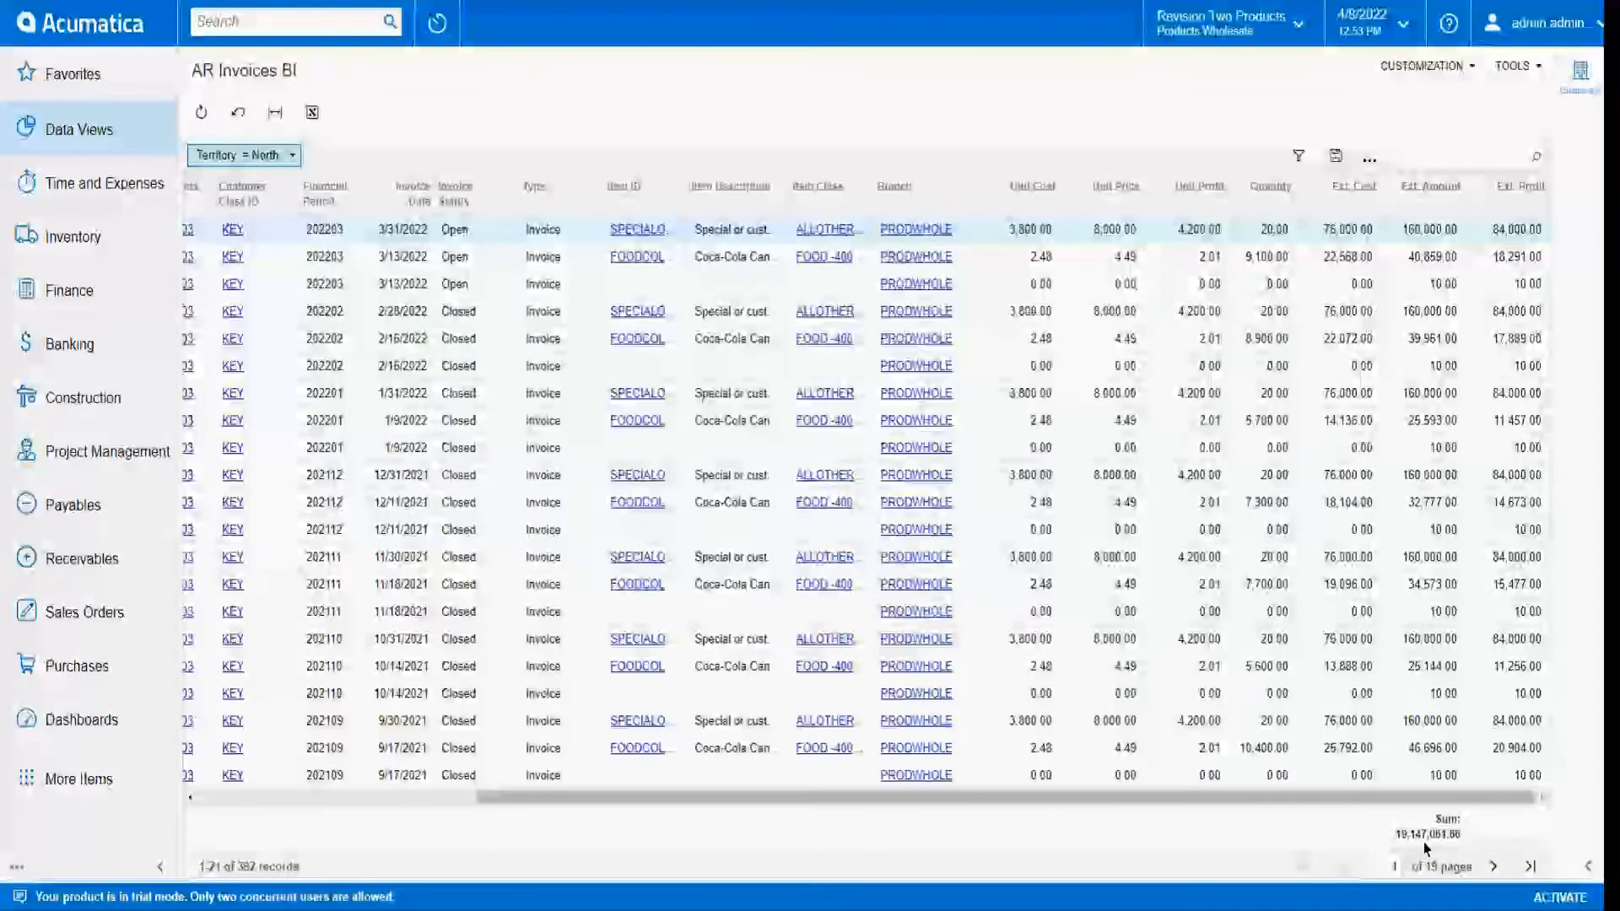
pyautogui.moveTo(1341, 800); pyautogui.dragTo(873, 785)
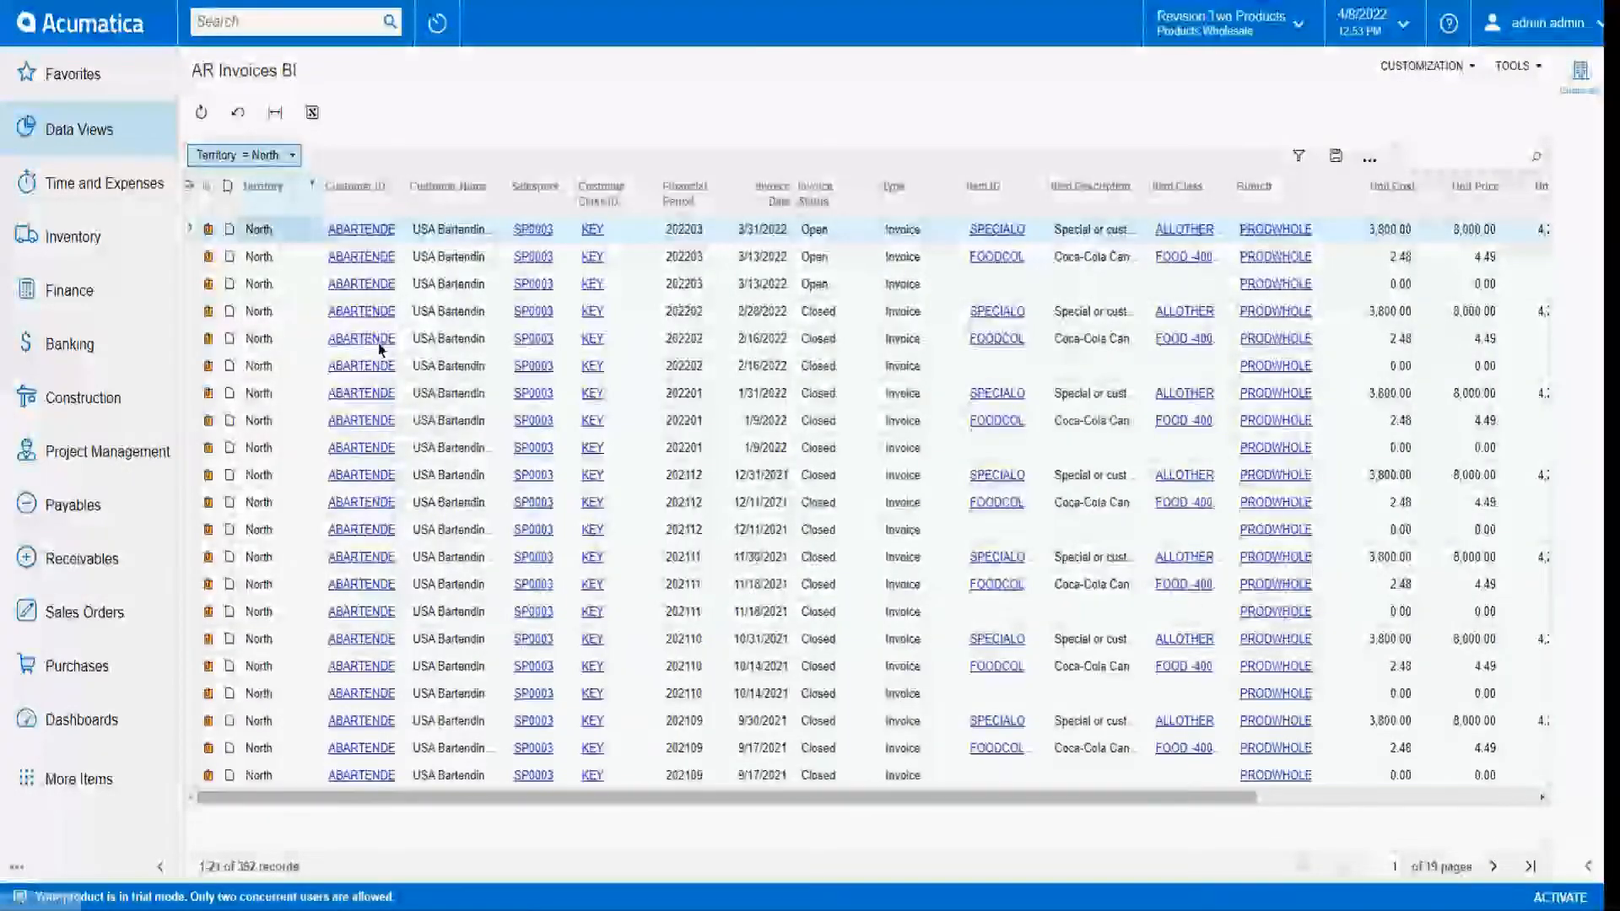
# Reset the Territory column filter to include all values.
pyautogui.click(262, 187)
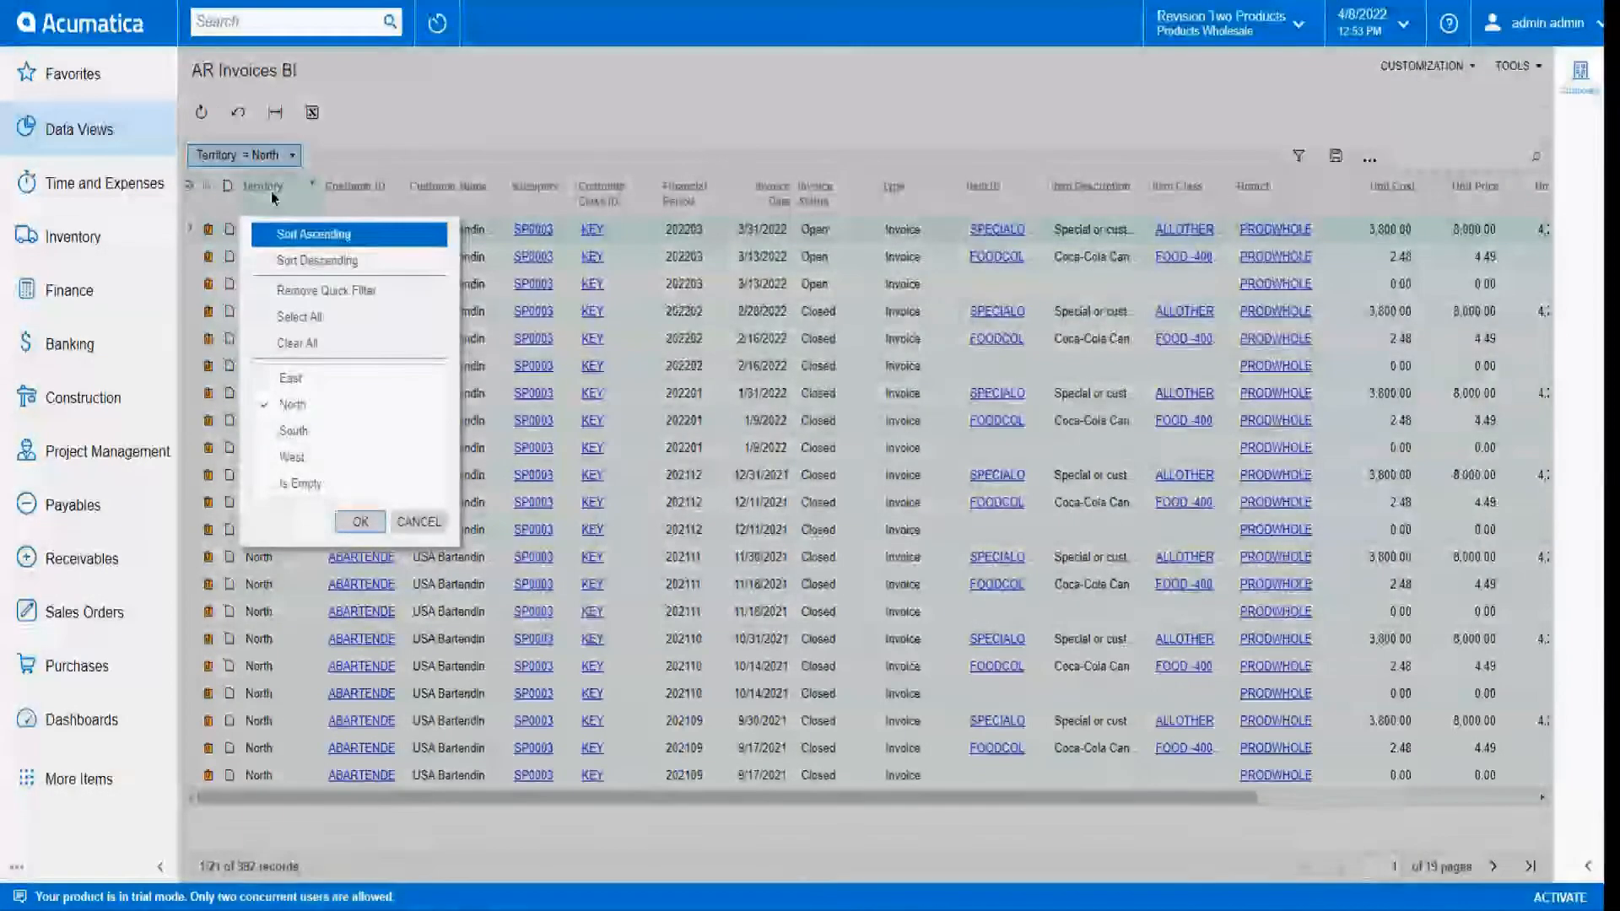
pyautogui.click(313, 315)
pyautogui.click(360, 521)
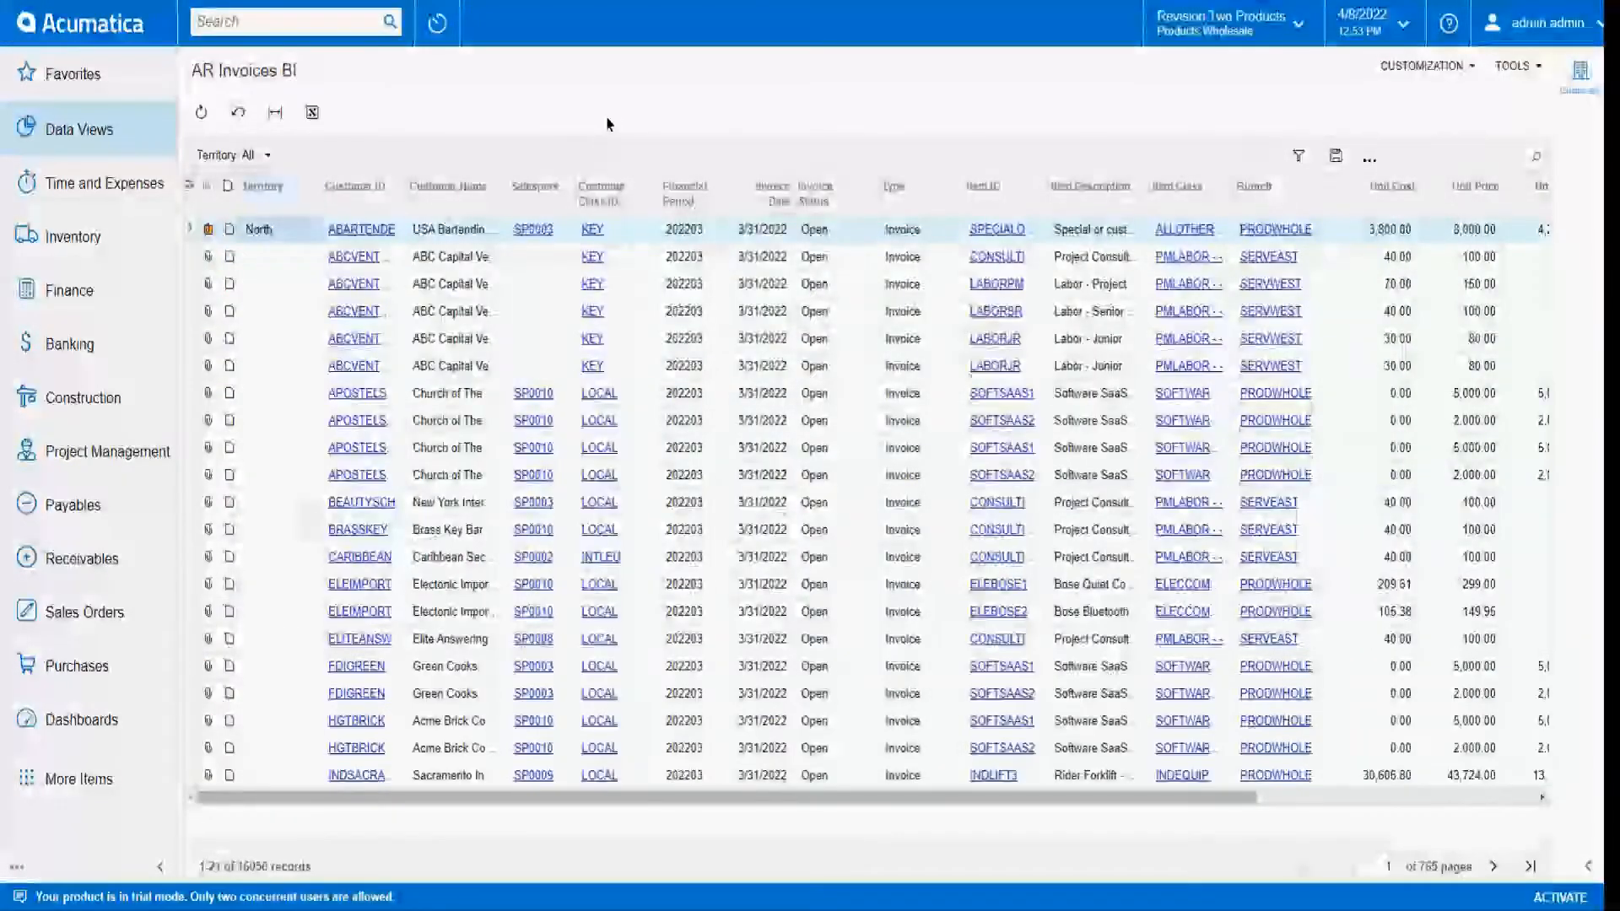
# Save the AR Invoices BI list as a pivot named "Sales by month".
pyautogui.click(1369, 158)
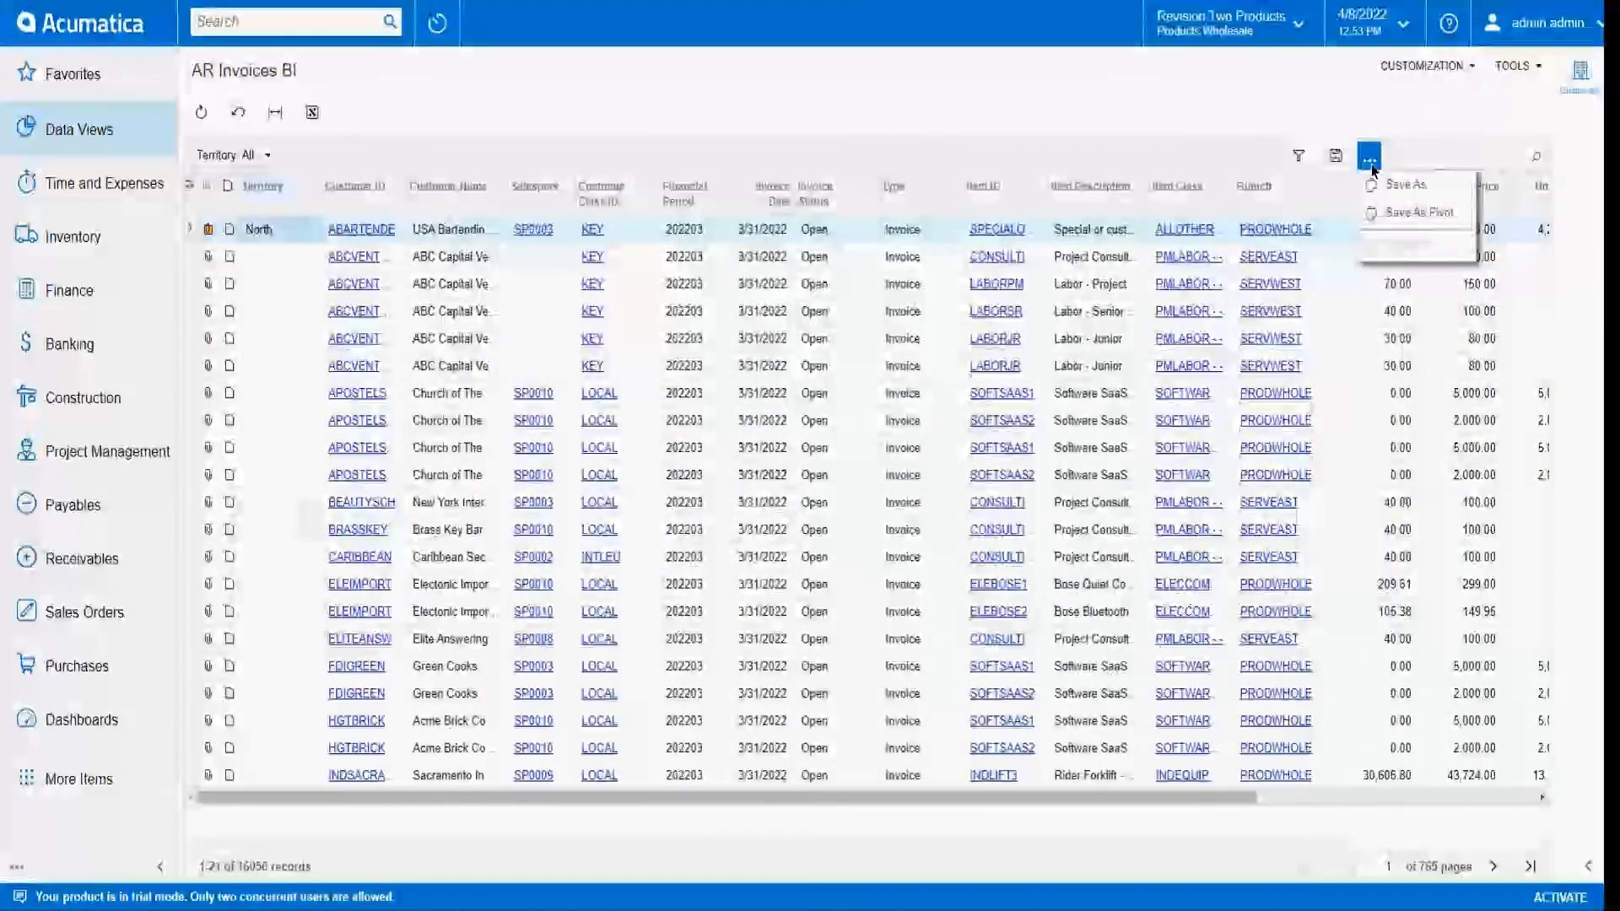
pyautogui.click(1405, 215)
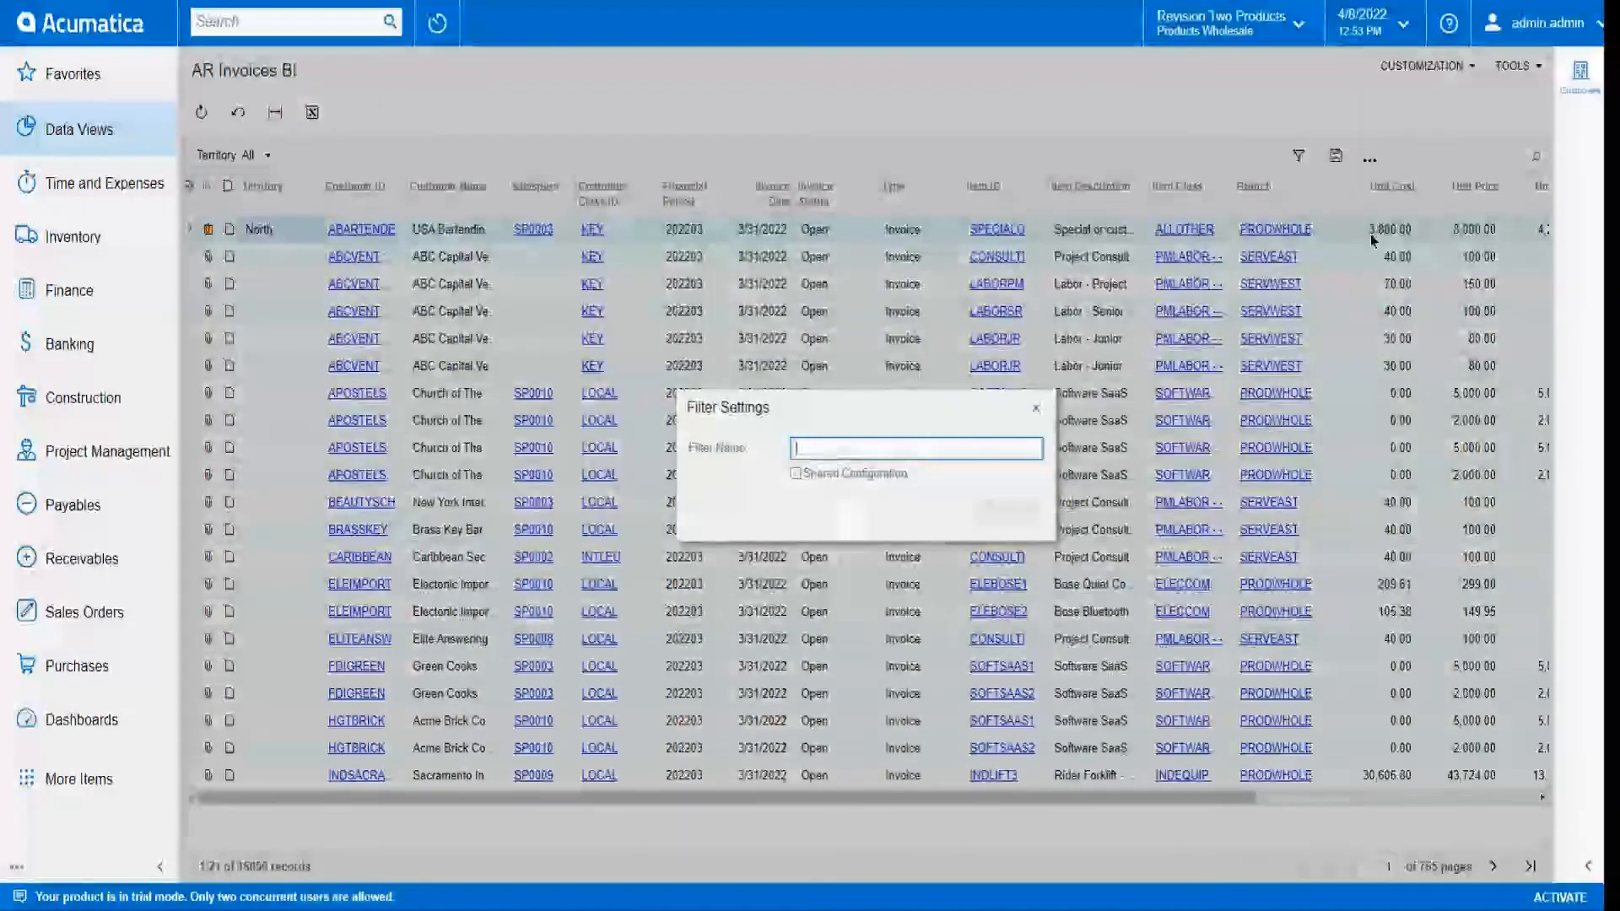
pyautogui.click(916, 454)
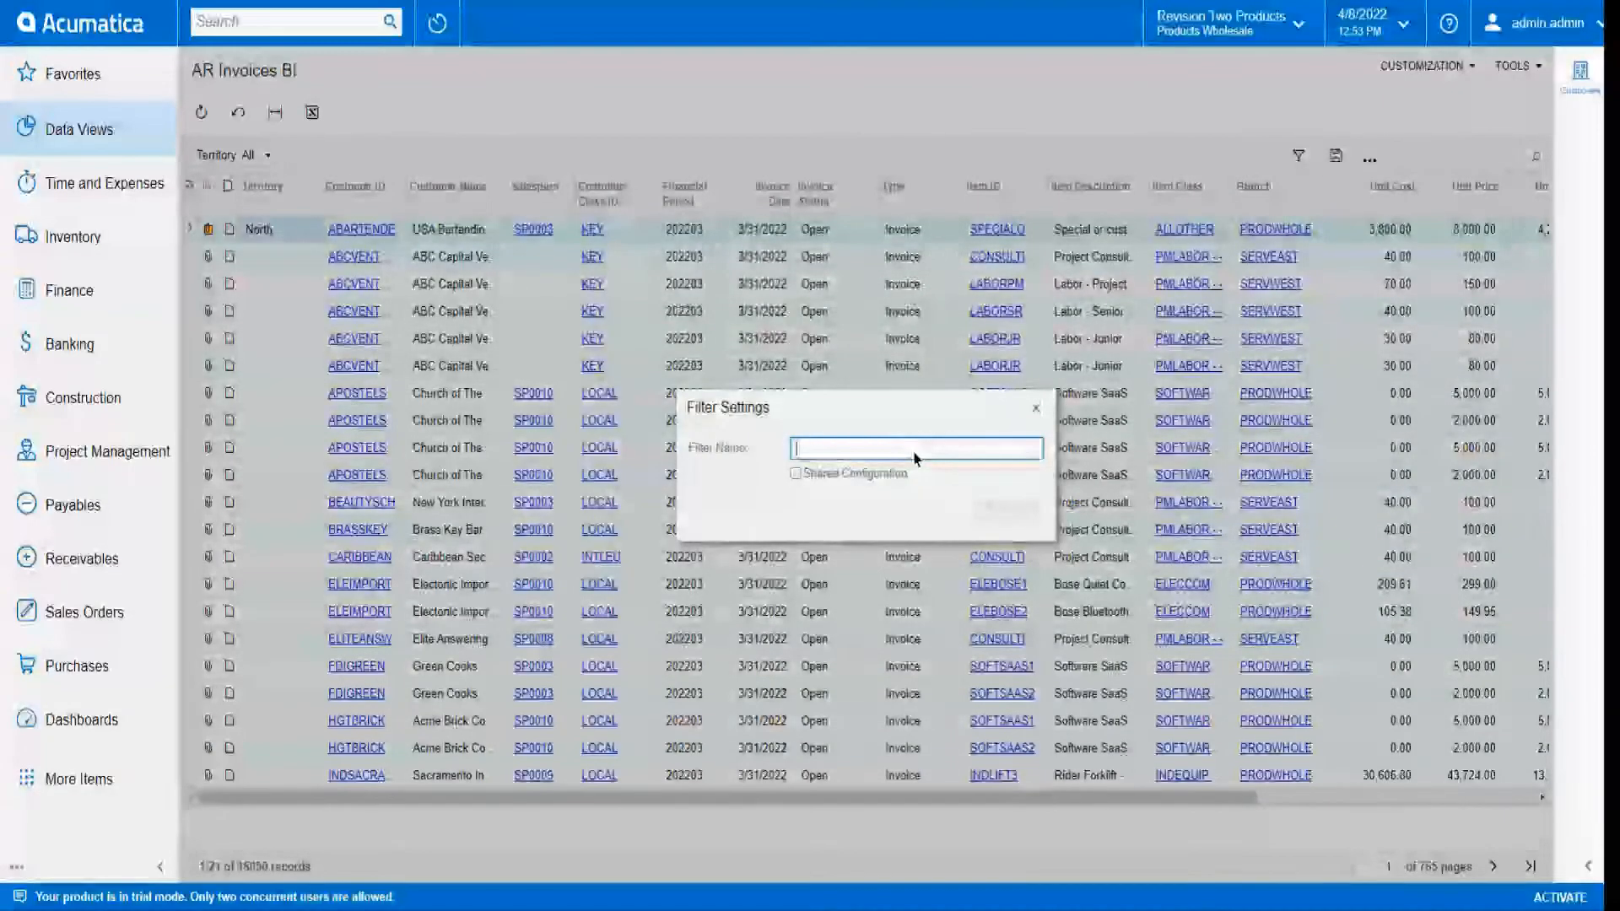
pyautogui.write('Sales by month')
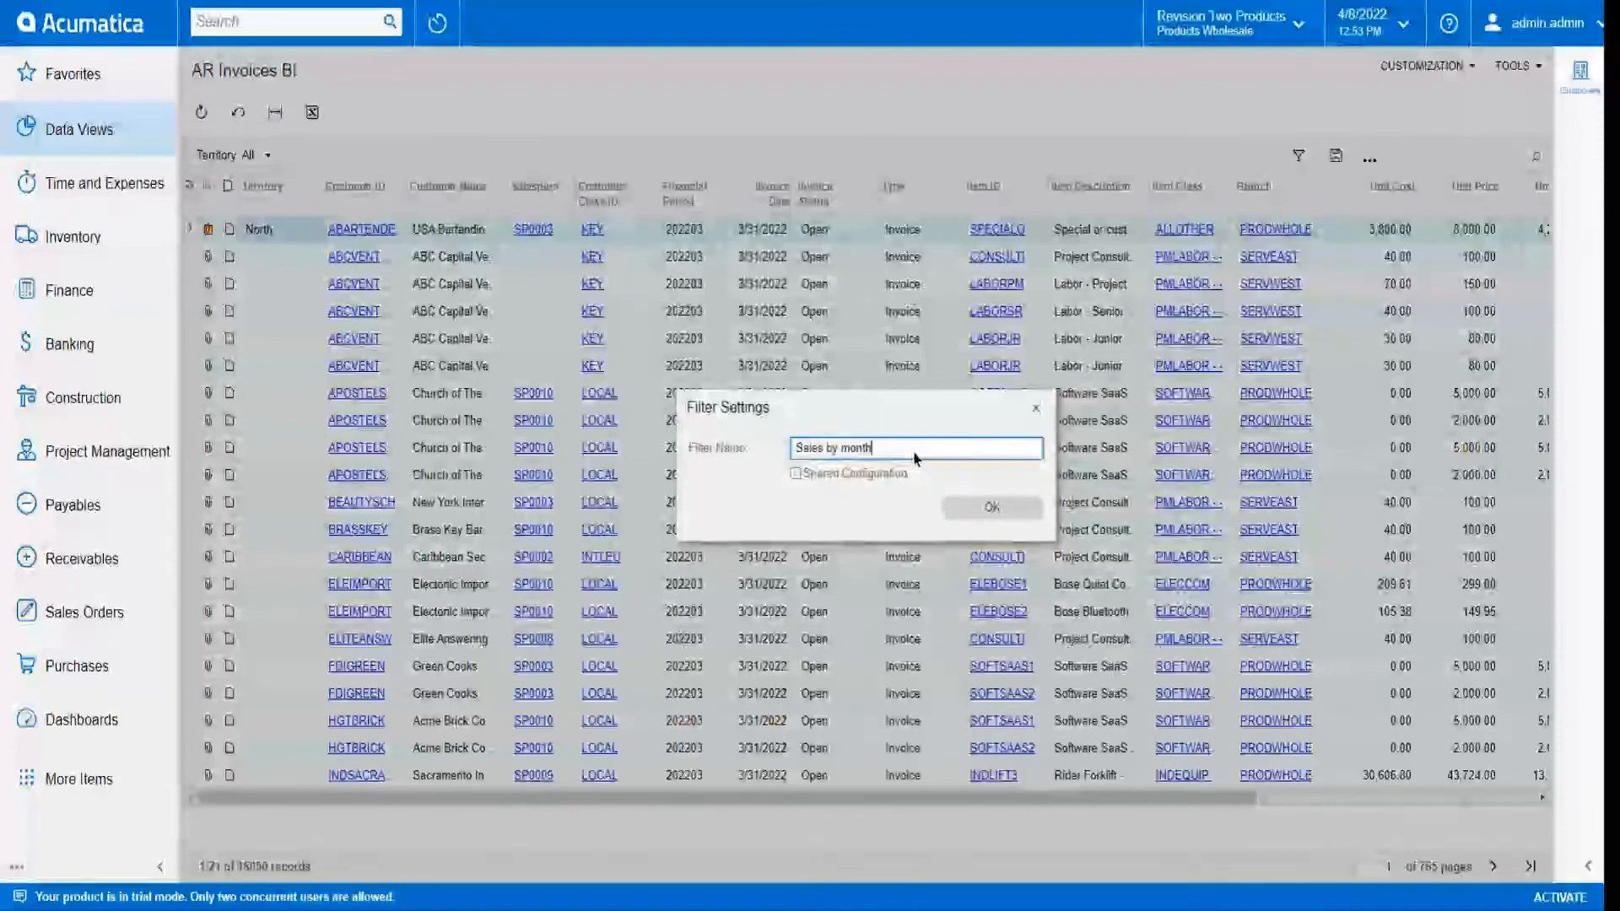
pyautogui.click(1000, 516)
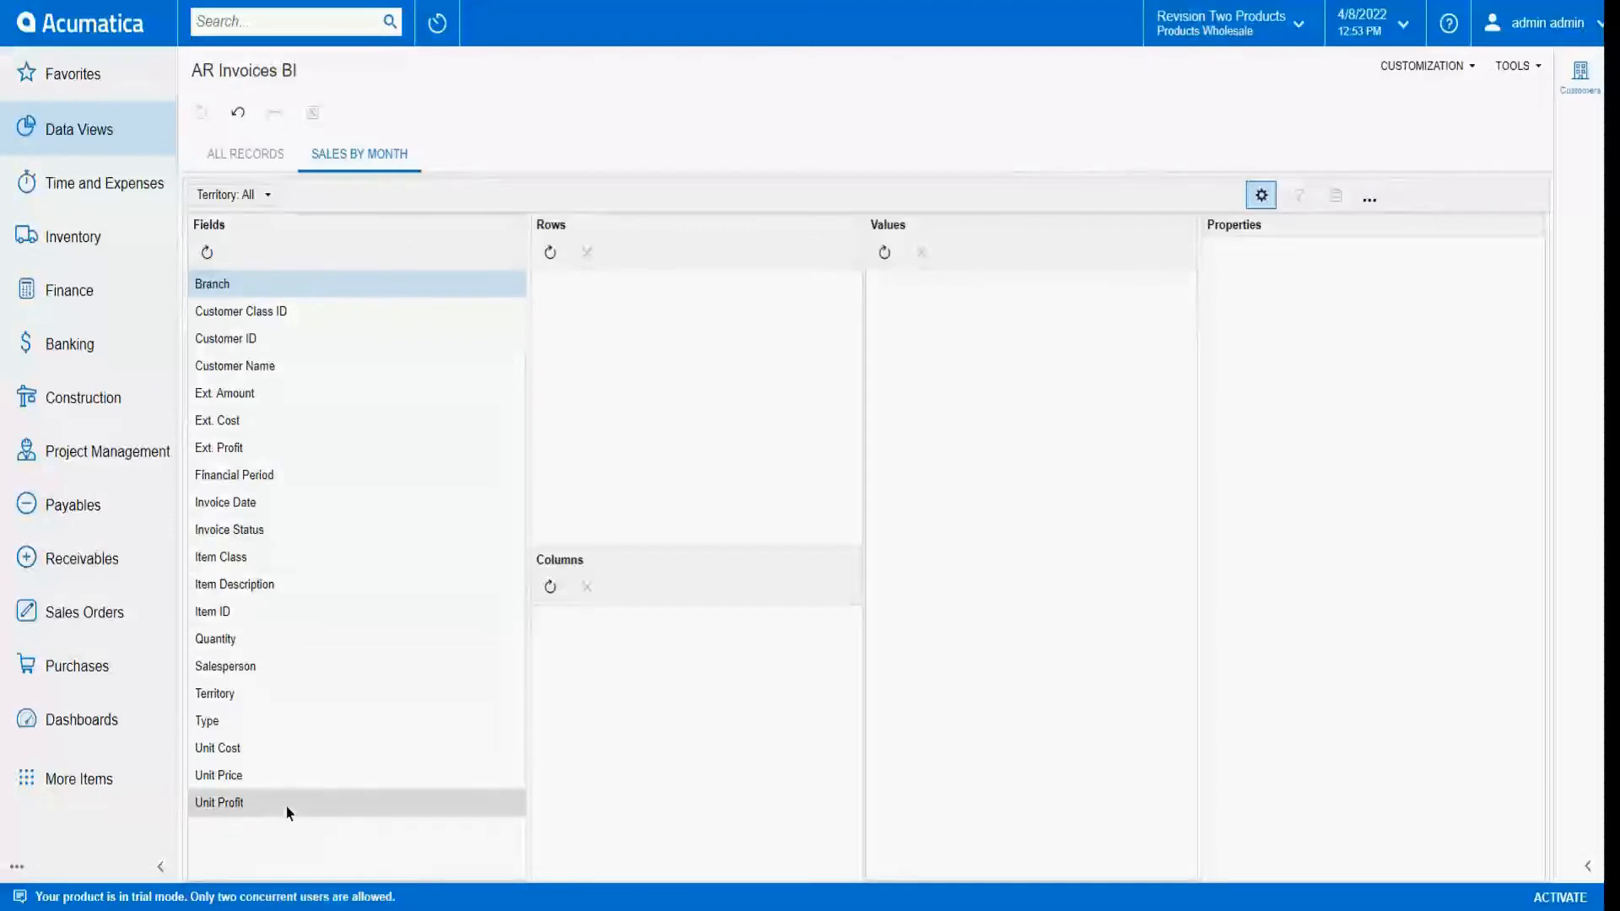
# Add Territory to the pivot's columns and Ext. Amount to its values, dismissing the error messages and keeping the Sum aggregate.
pyautogui.moveTo(283, 690)
pyautogui.mouseDown()
pyautogui.moveTo(550, 596)
pyautogui.moveTo(650, 315)
pyautogui.moveTo(633, 293)
pyautogui.moveTo(633, 640)
pyautogui.moveTo(633, 318)
pyautogui.moveTo(625, 618)
pyautogui.mouseUp()
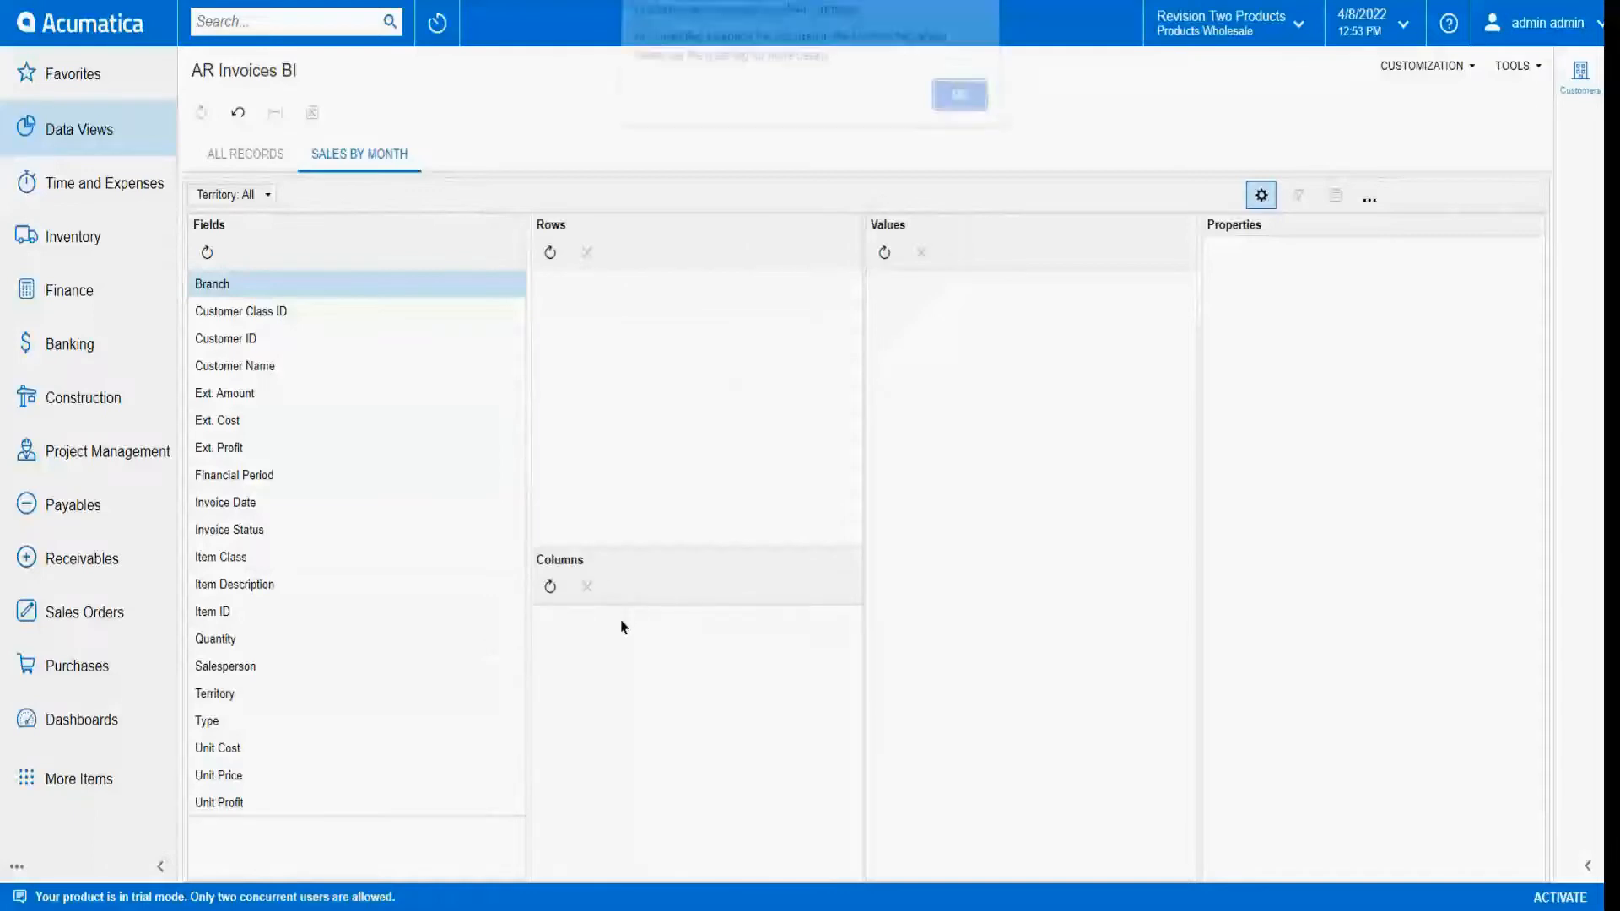
pyautogui.click(949, 107)
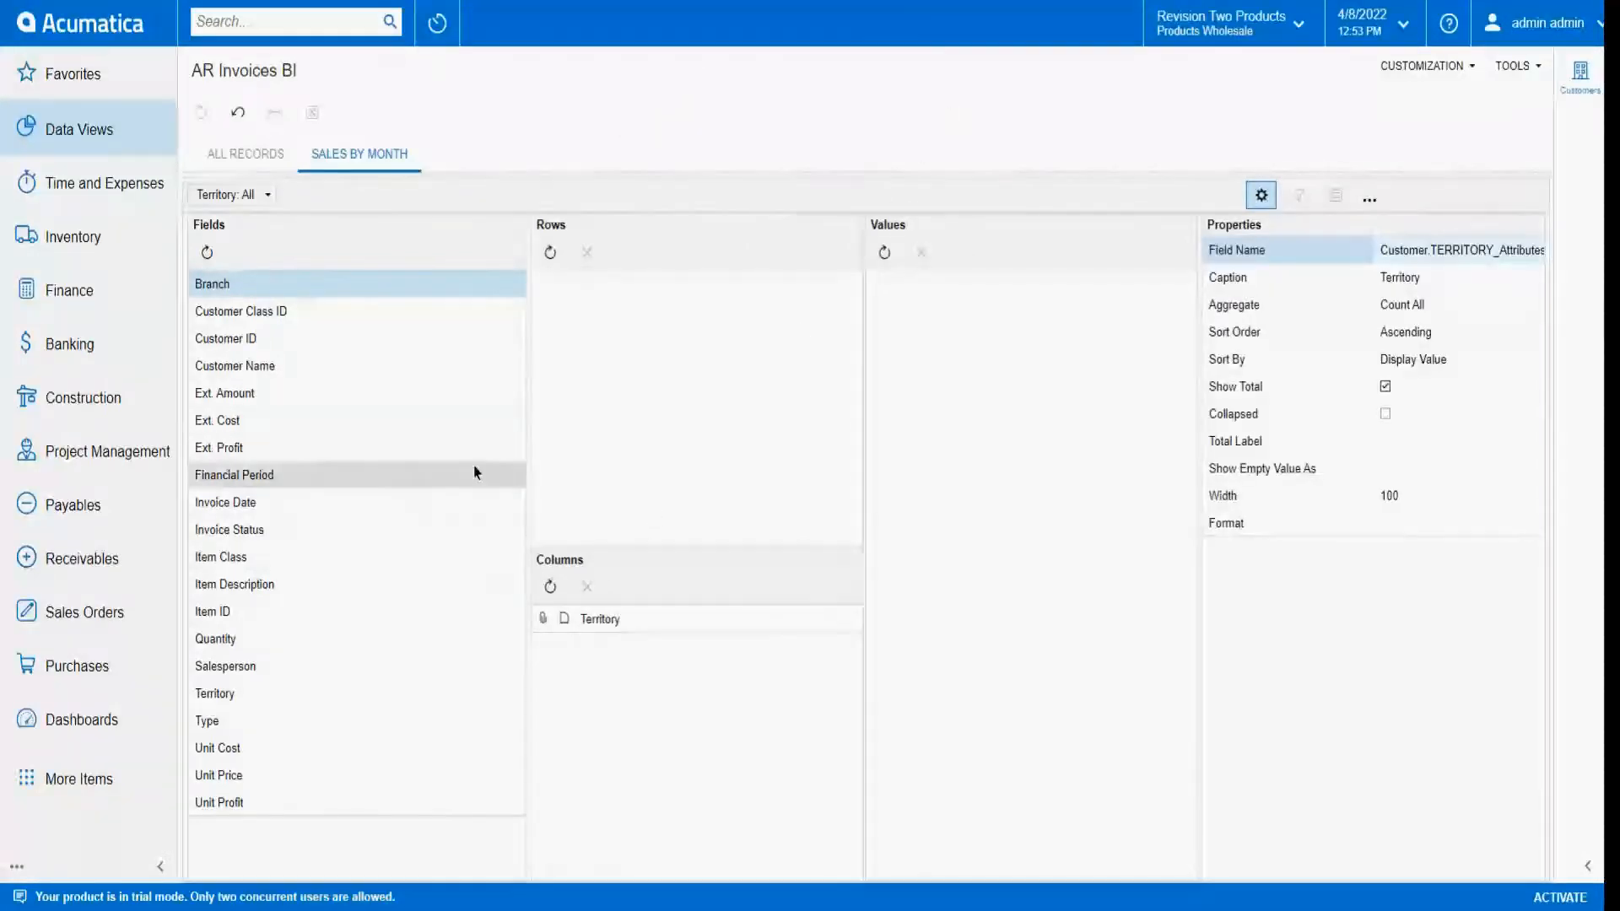
pyautogui.moveTo(302, 390); pyautogui.dragTo(1017, 309)
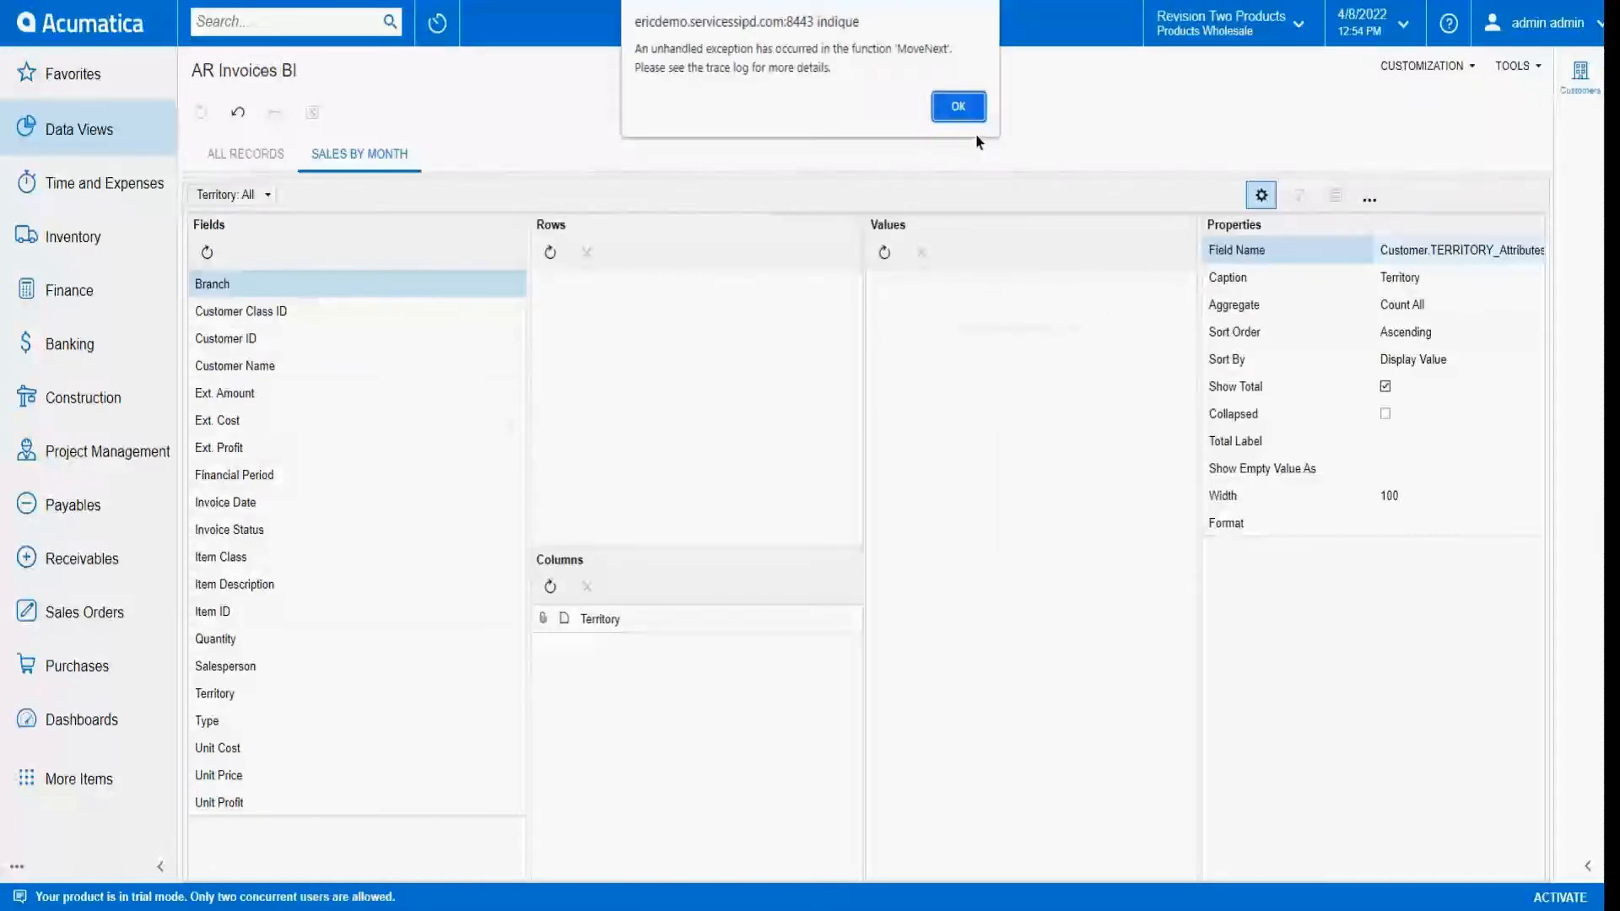
pyautogui.click(962, 110)
pyautogui.click(1011, 284)
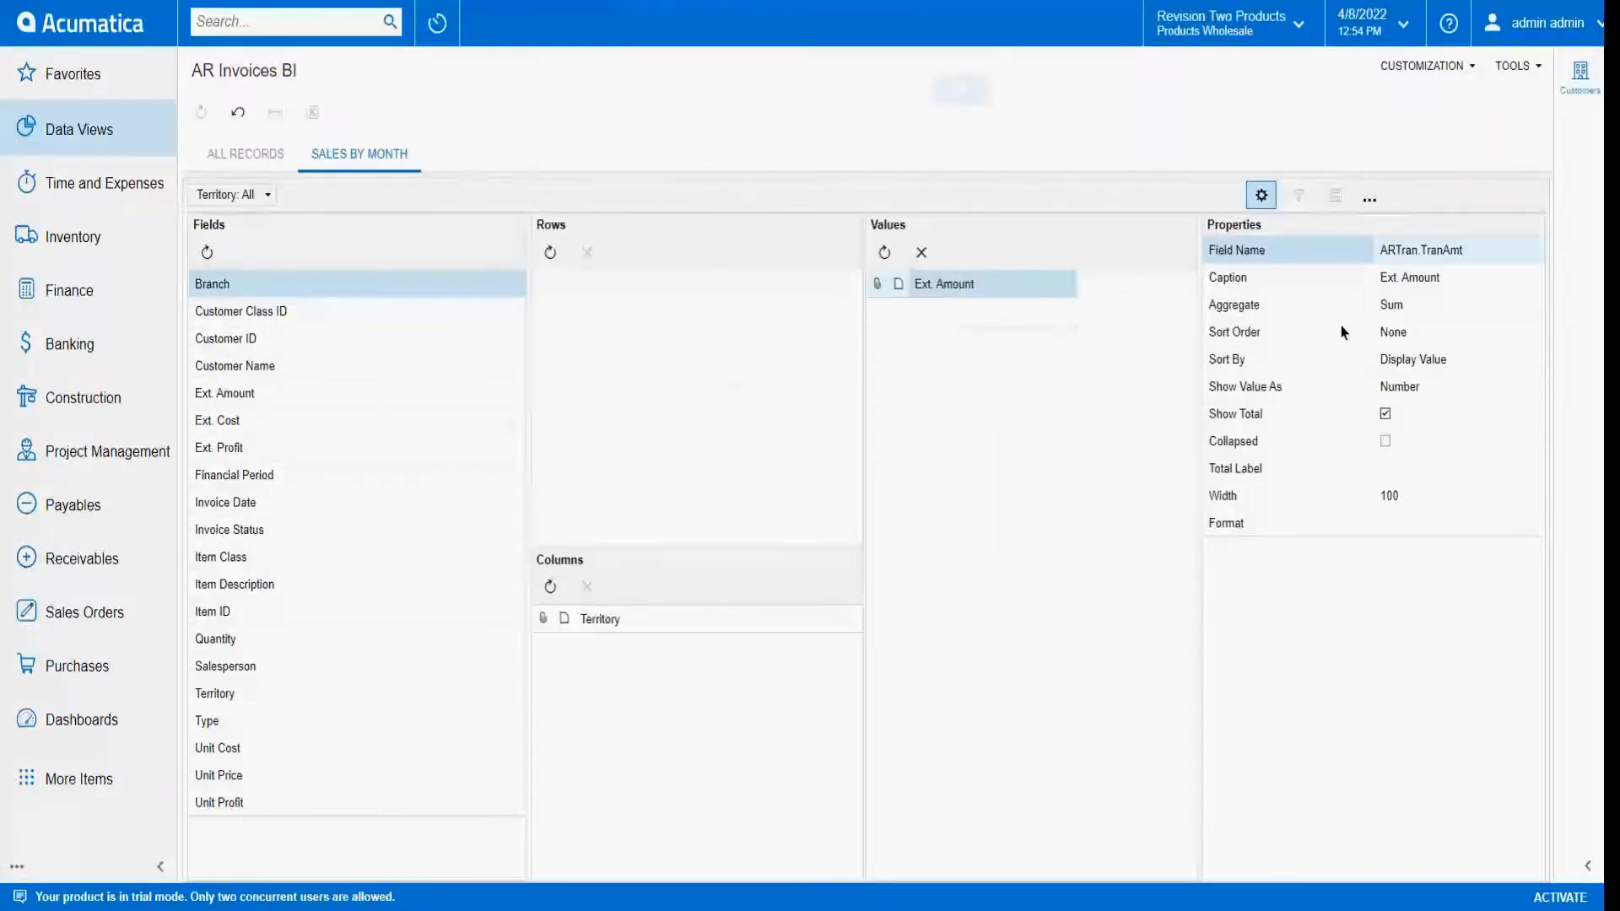
pyautogui.click(1424, 314)
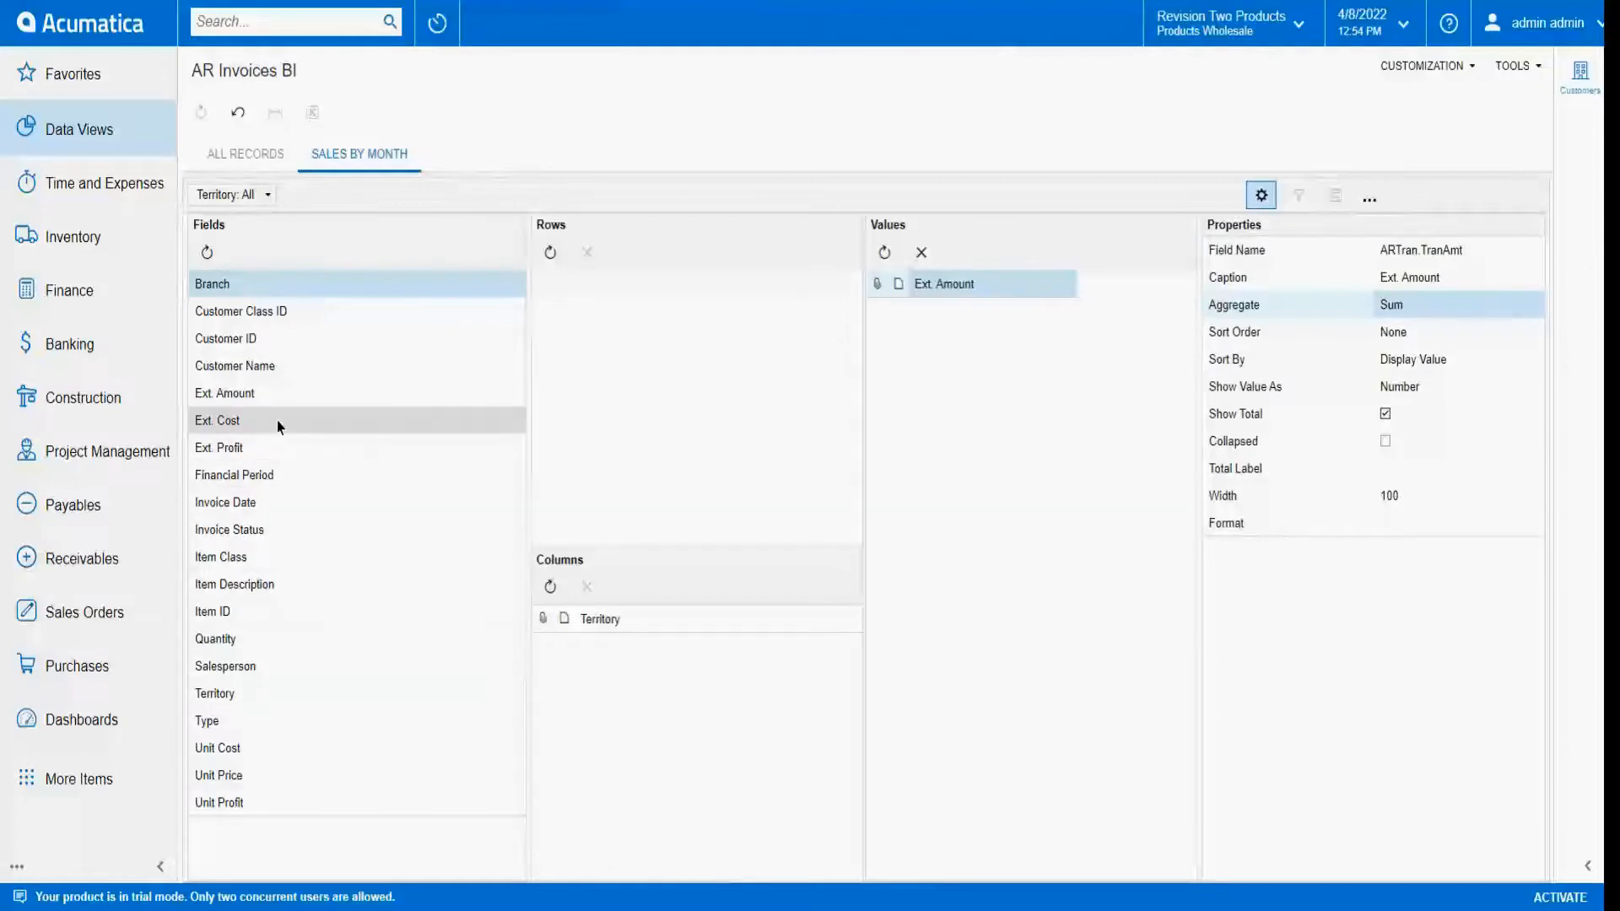
# Add Invoice Date to the pivot's rows, round it to Quarters, and display the resulting pivot table.
pyautogui.moveTo(287, 505); pyautogui.dragTo(631, 322)
pyautogui.click(959, 107)
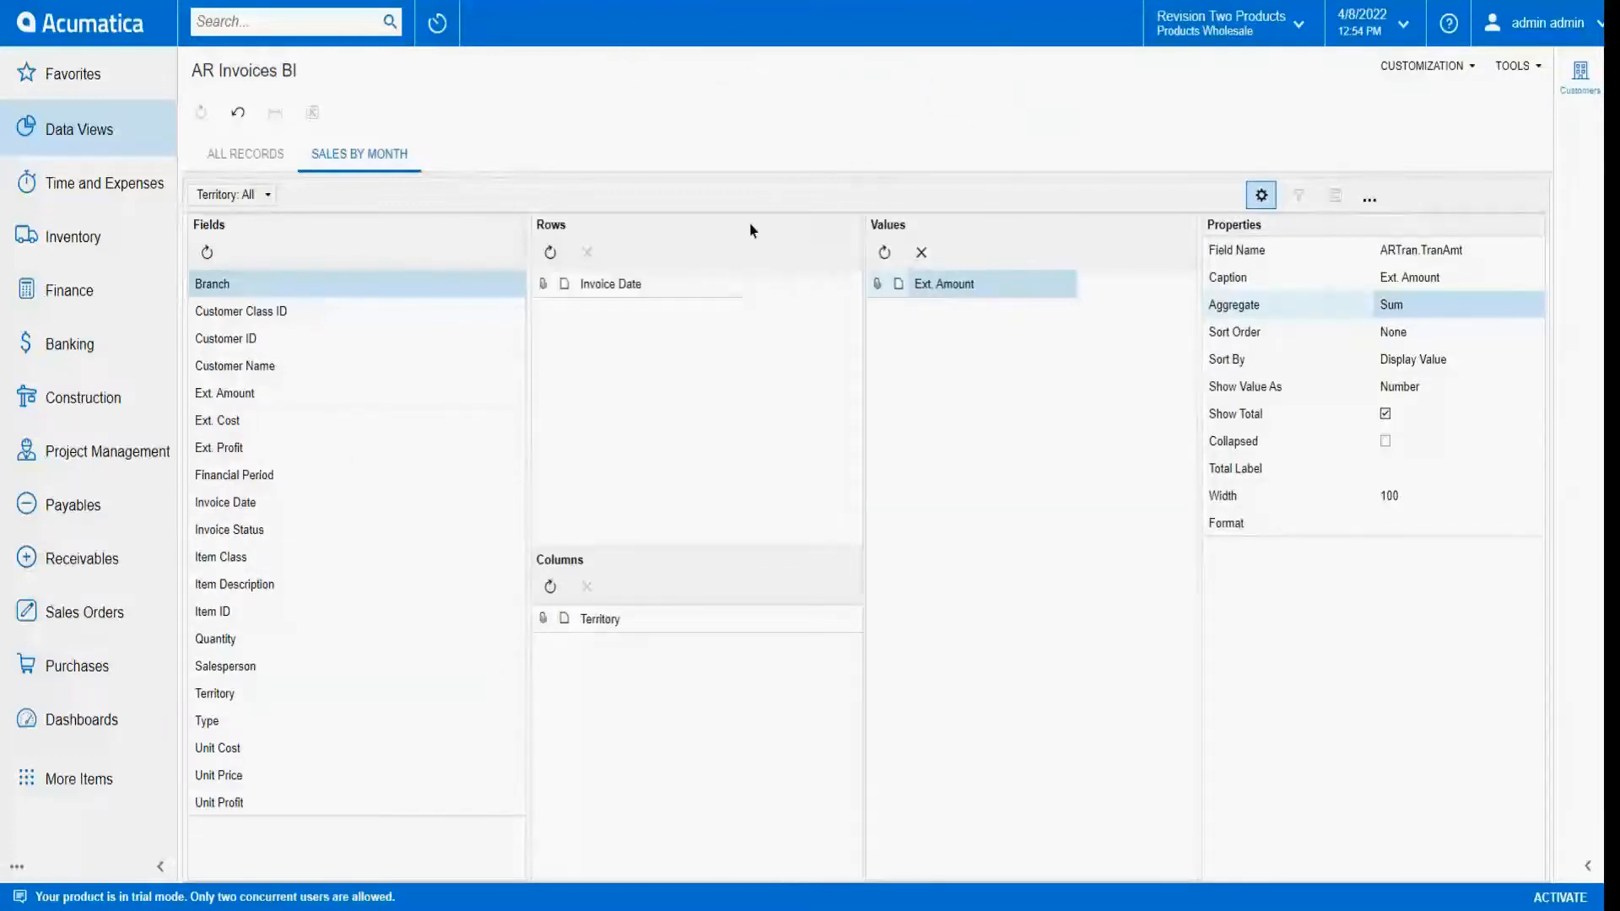
pyautogui.click(709, 284)
pyautogui.click(1464, 577)
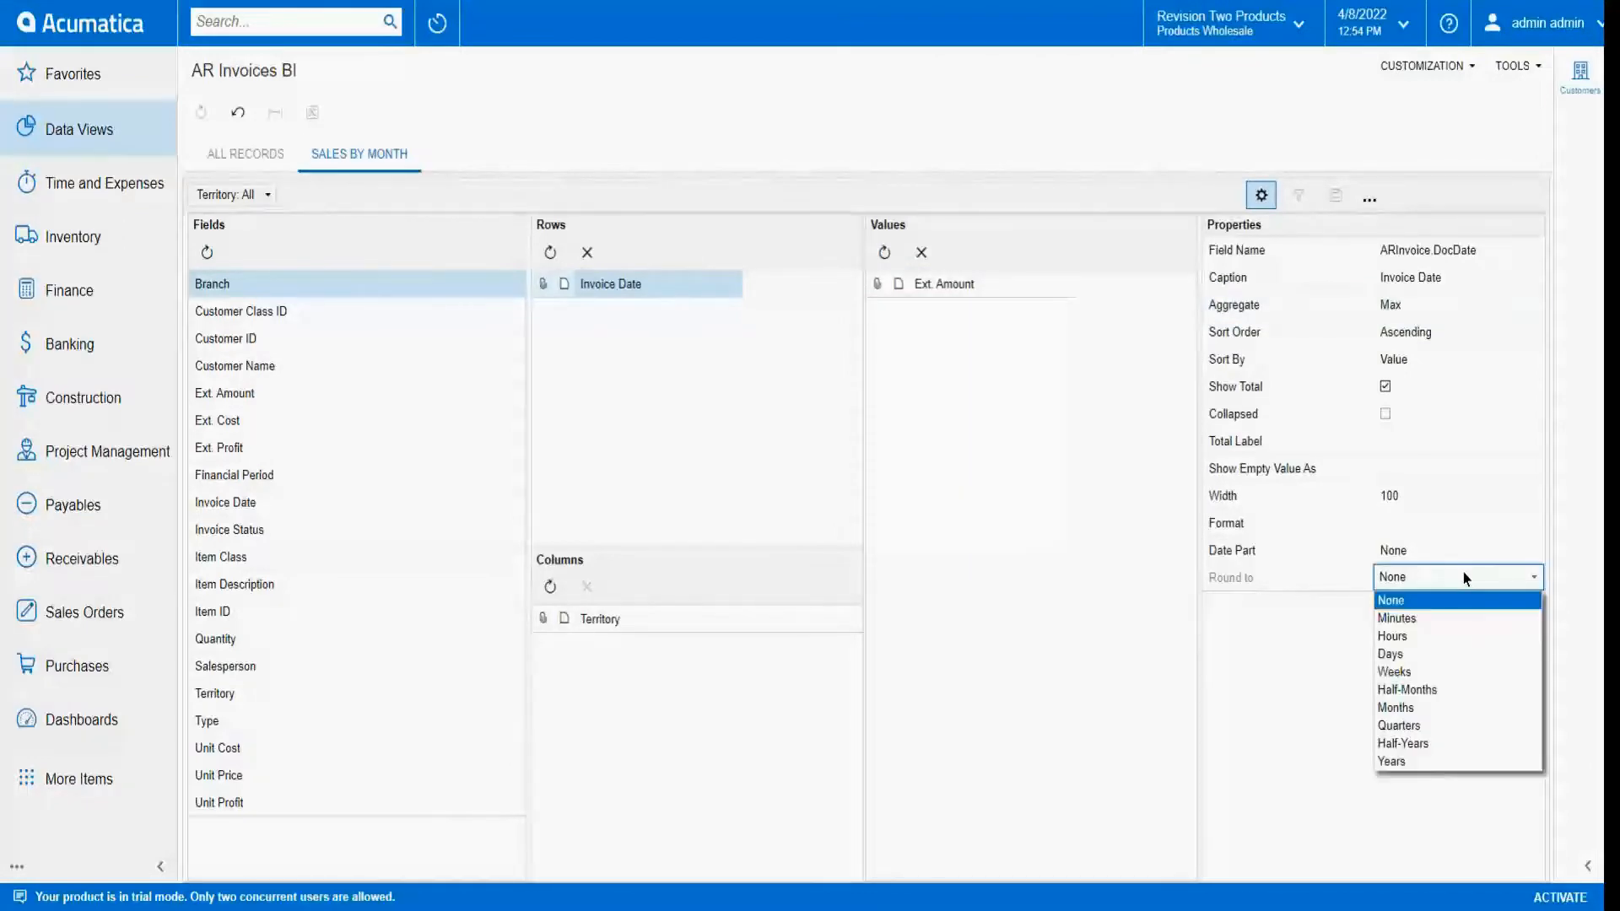
pyautogui.click(1427, 726)
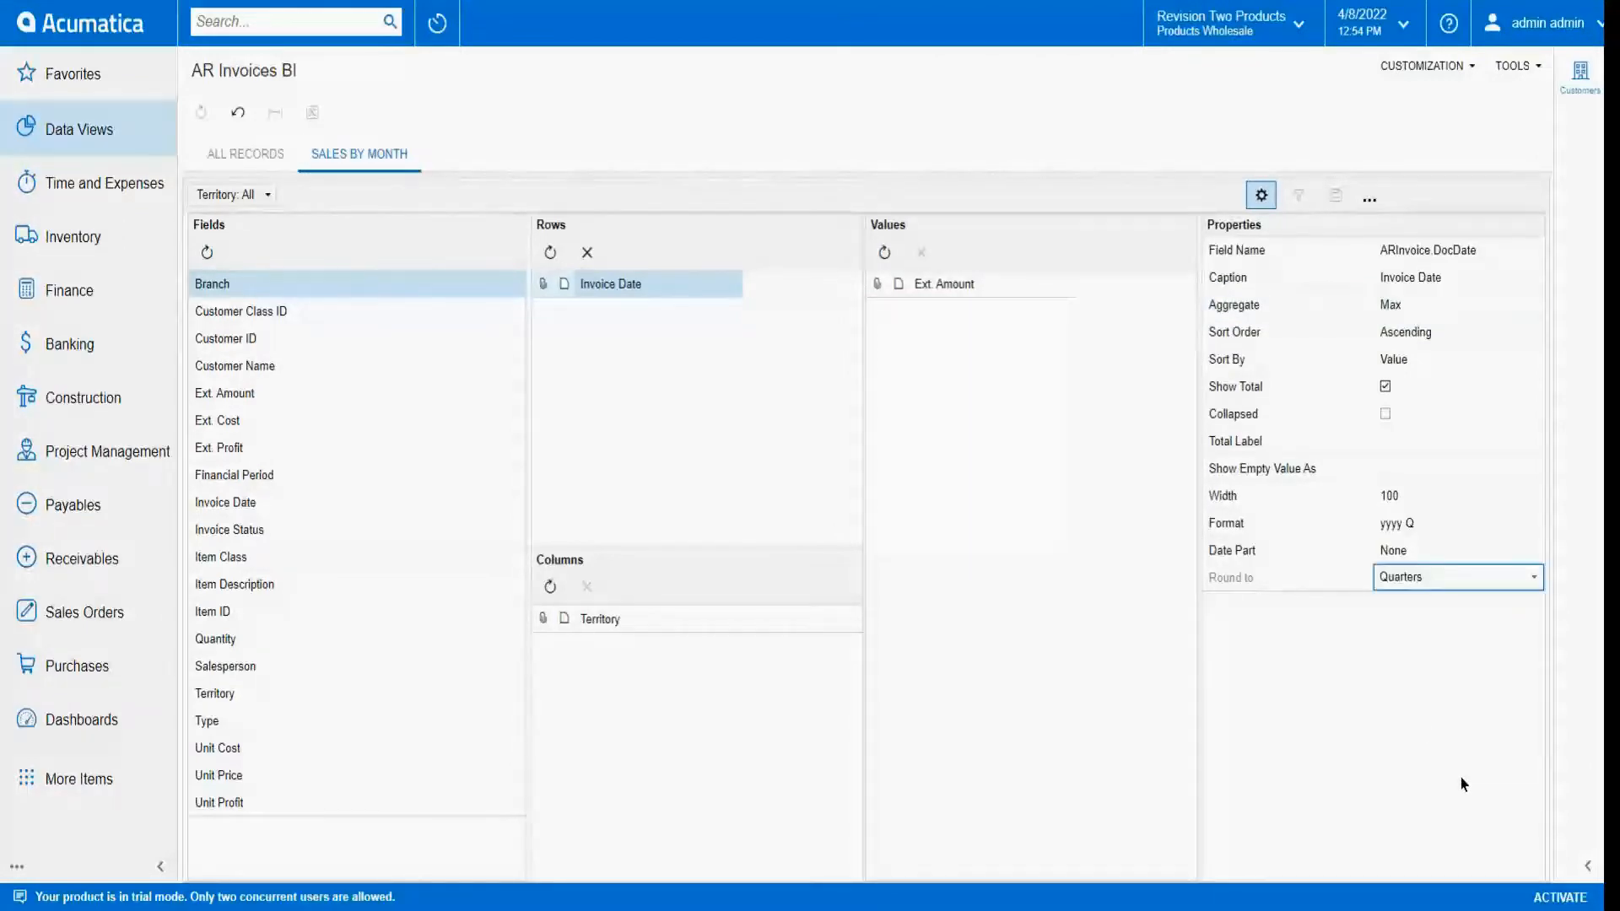
pyautogui.click(1263, 196)
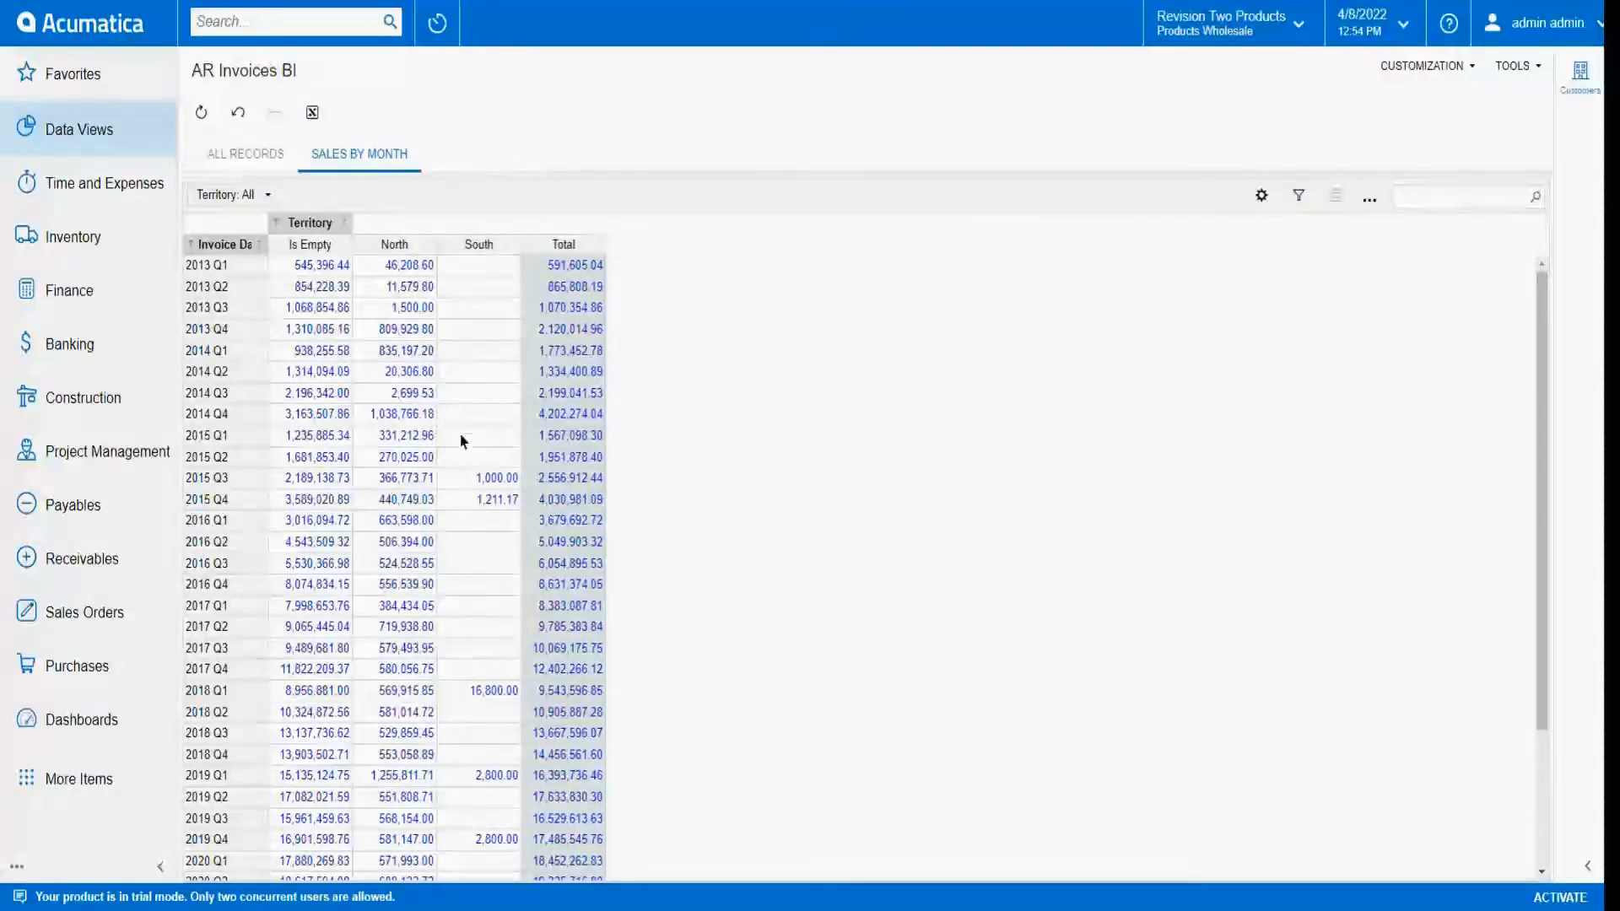
# Review the pivot's quarterly totals and limit its Territory columns to North only.
pyautogui.moveTo(1538, 362); pyautogui.dragTo(1533, 604)
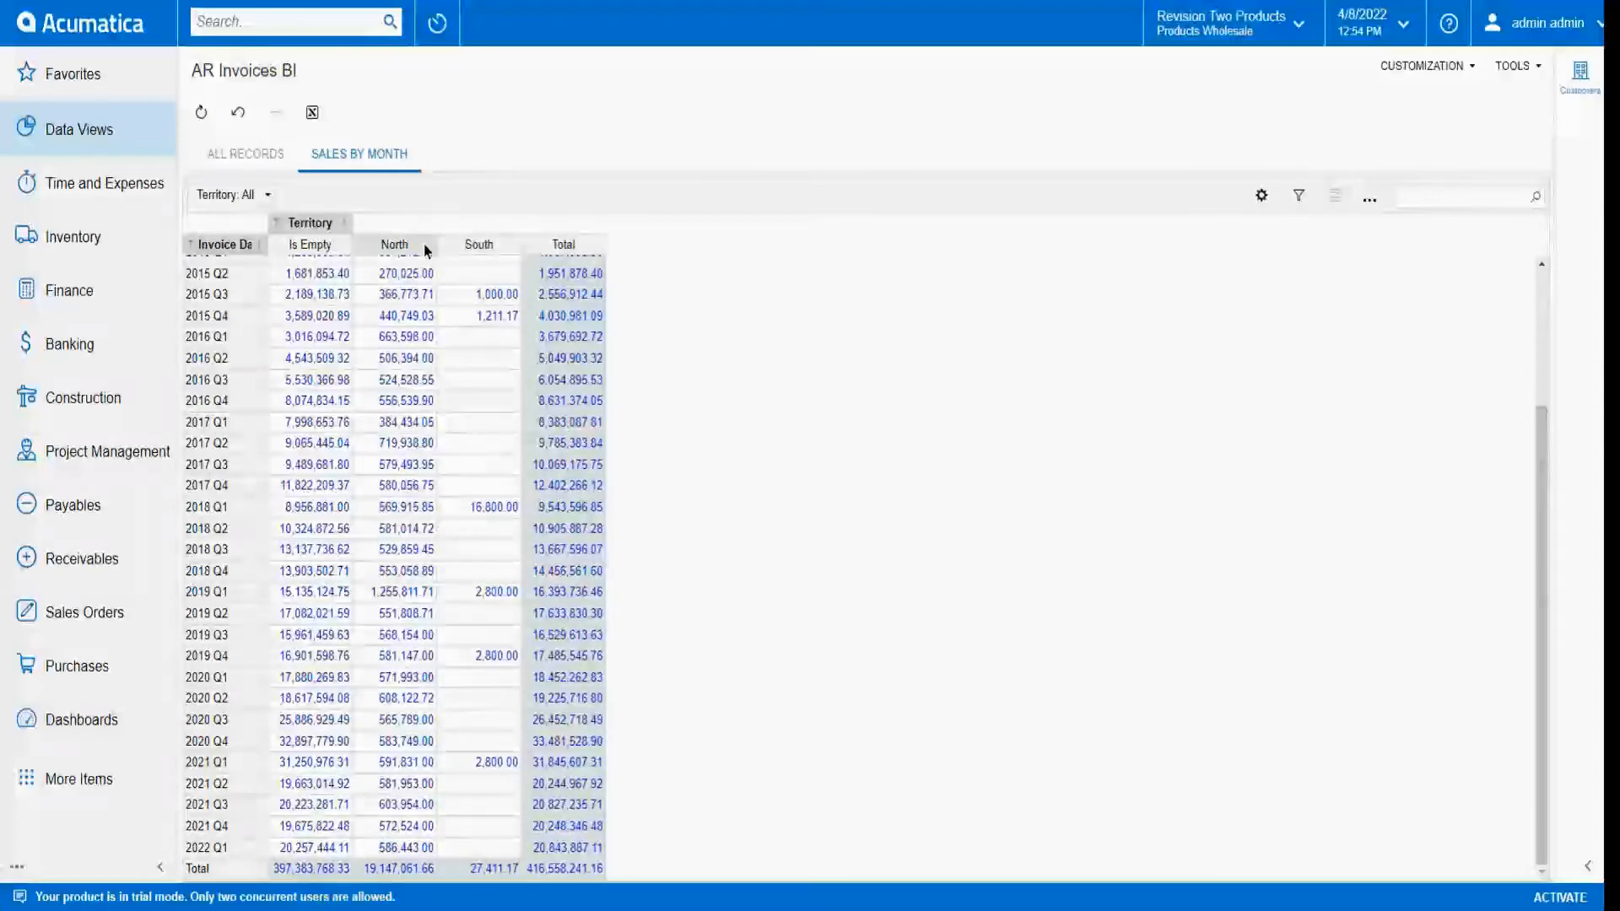
pyautogui.click(277, 221)
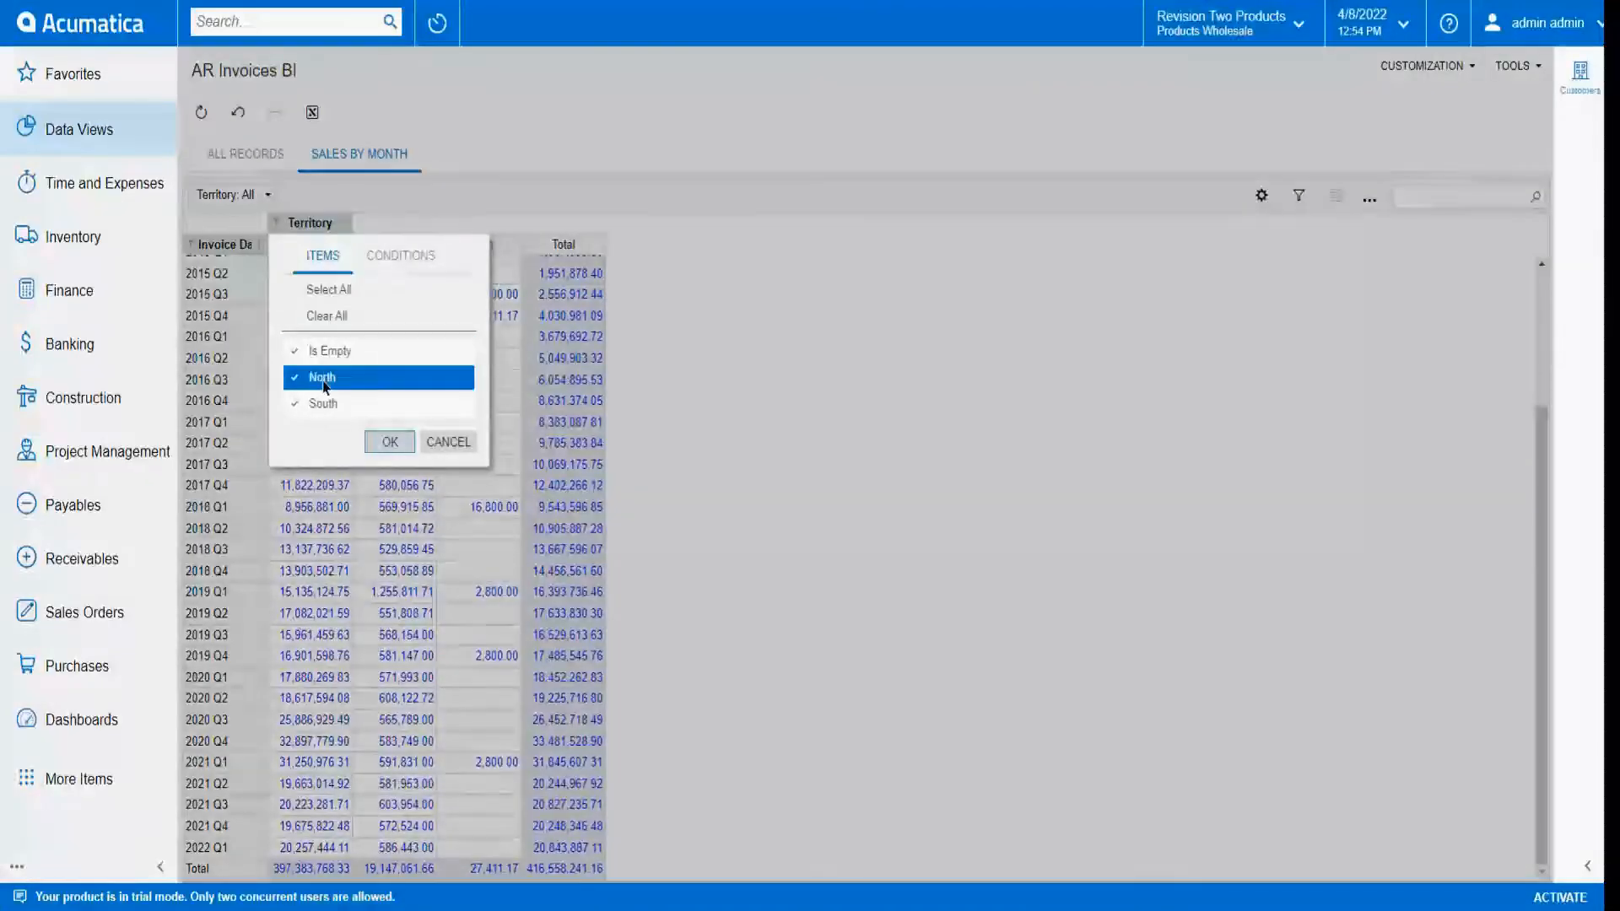
pyautogui.click(391, 436)
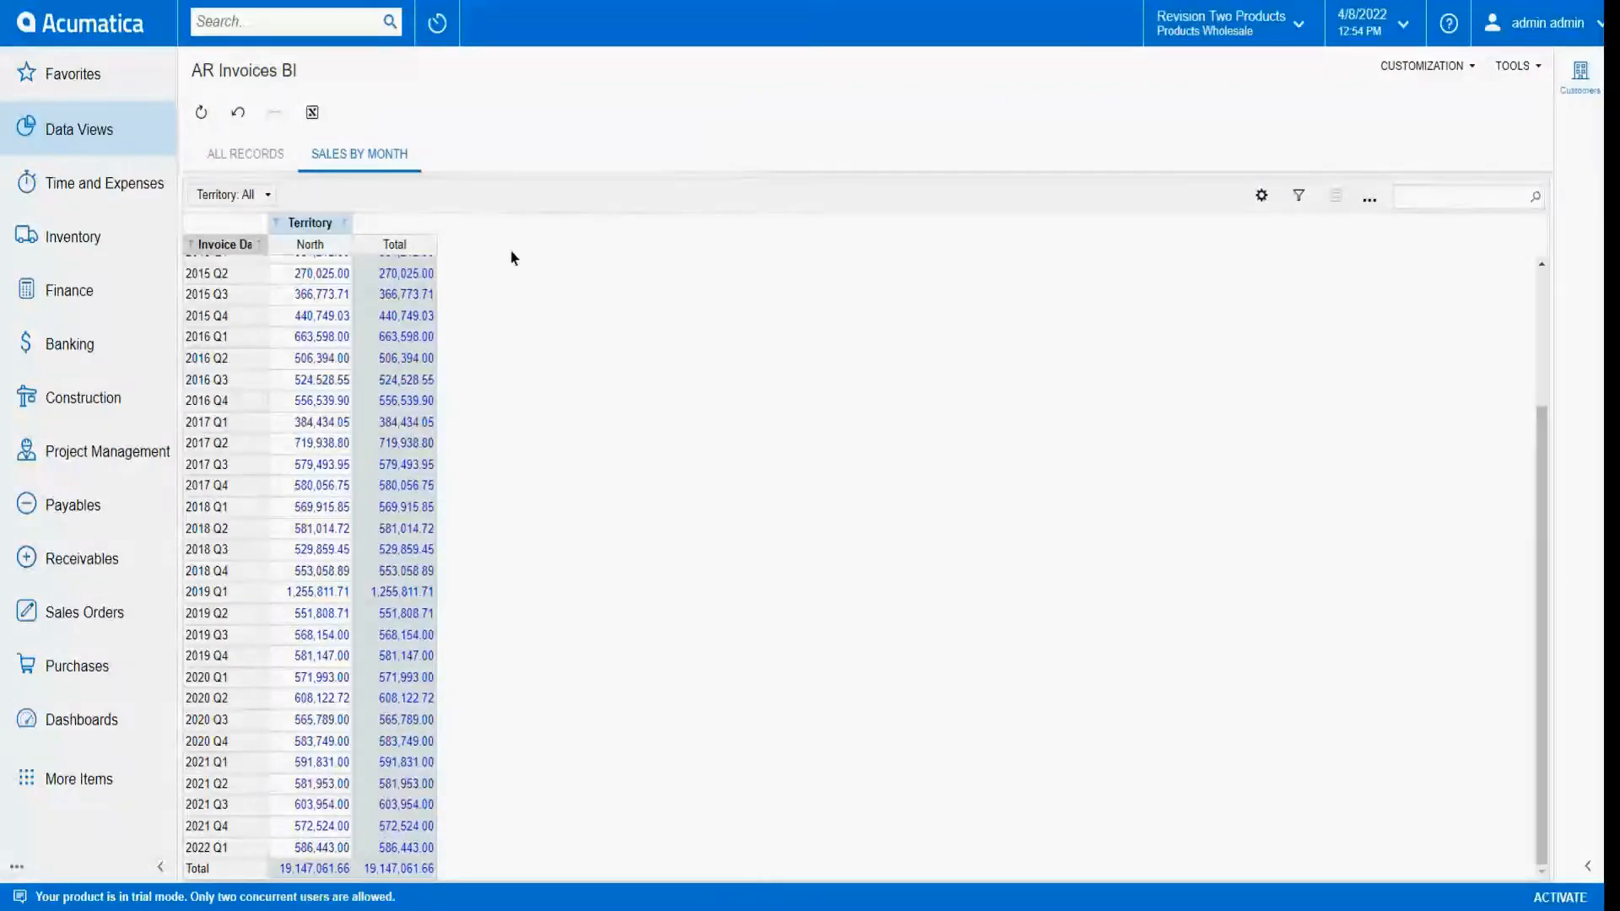
# Drill down into the North amount for 2015 Q2 and examine the underlying invoice lines and their Ext. Amount sum.
pyautogui.click(323, 276)
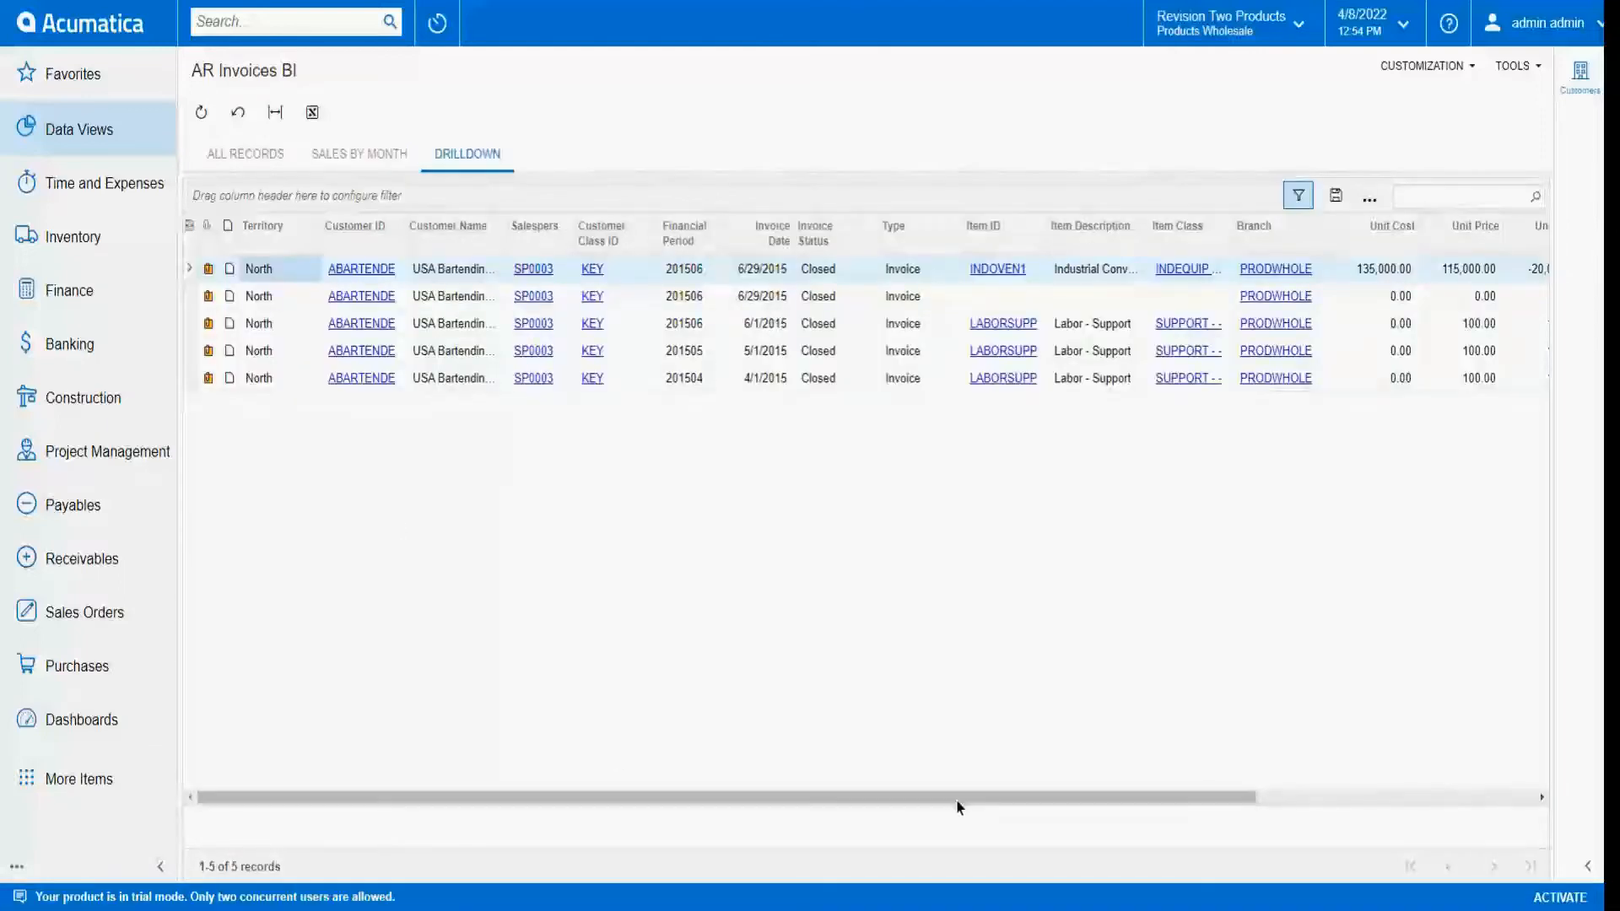
pyautogui.moveTo(959, 794); pyautogui.dragTo(1344, 779)
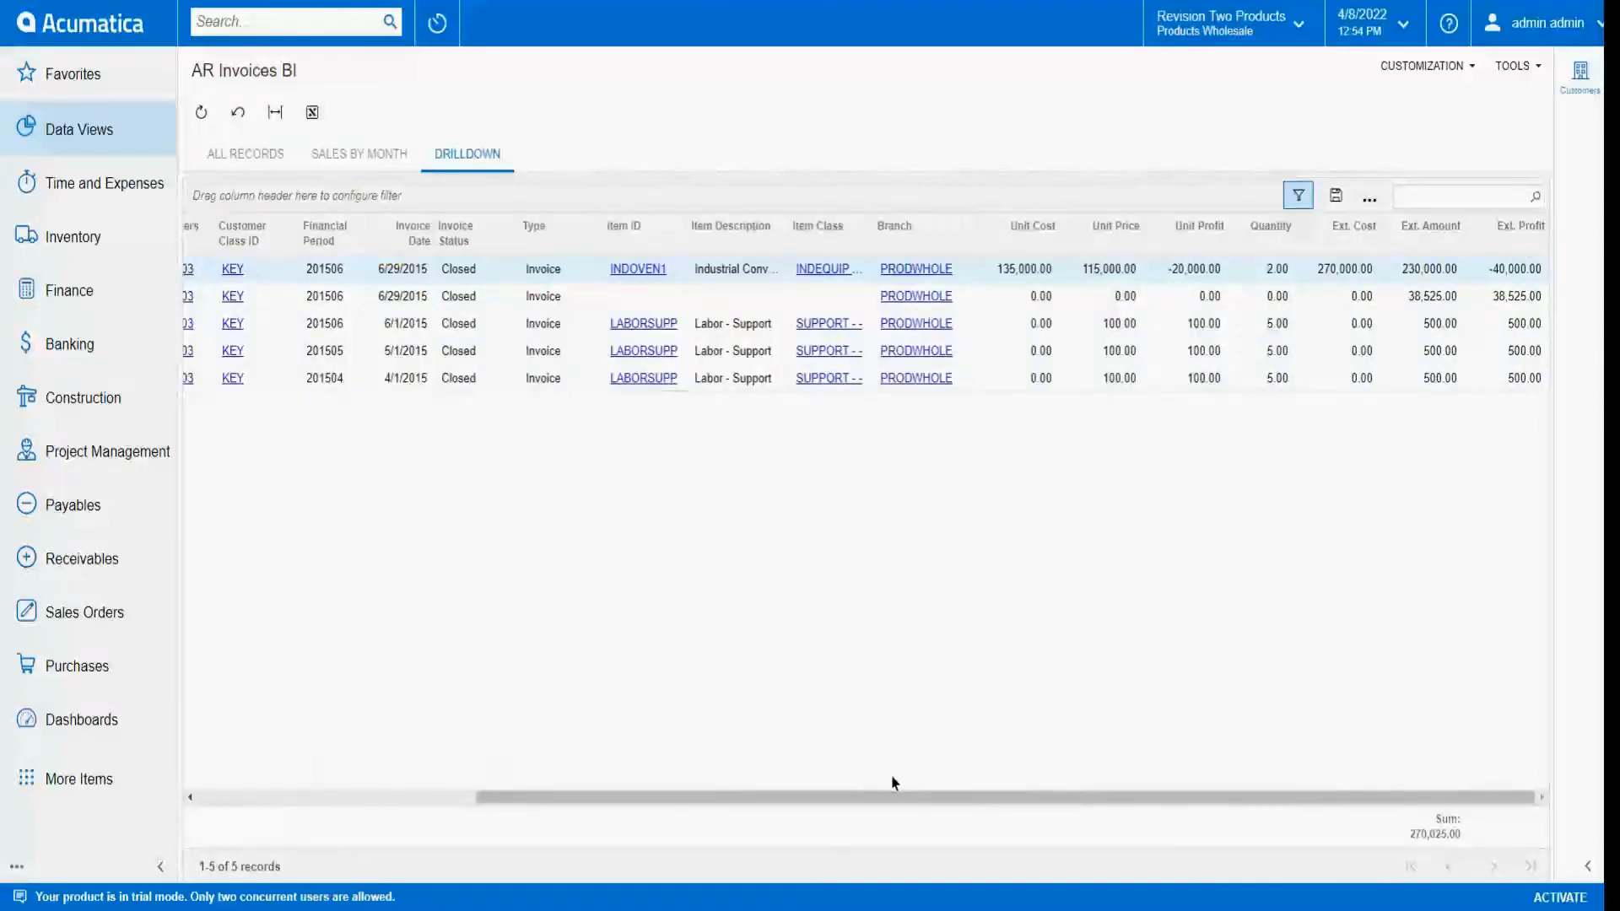
pyautogui.moveTo(895, 782); pyautogui.dragTo(413, 770)
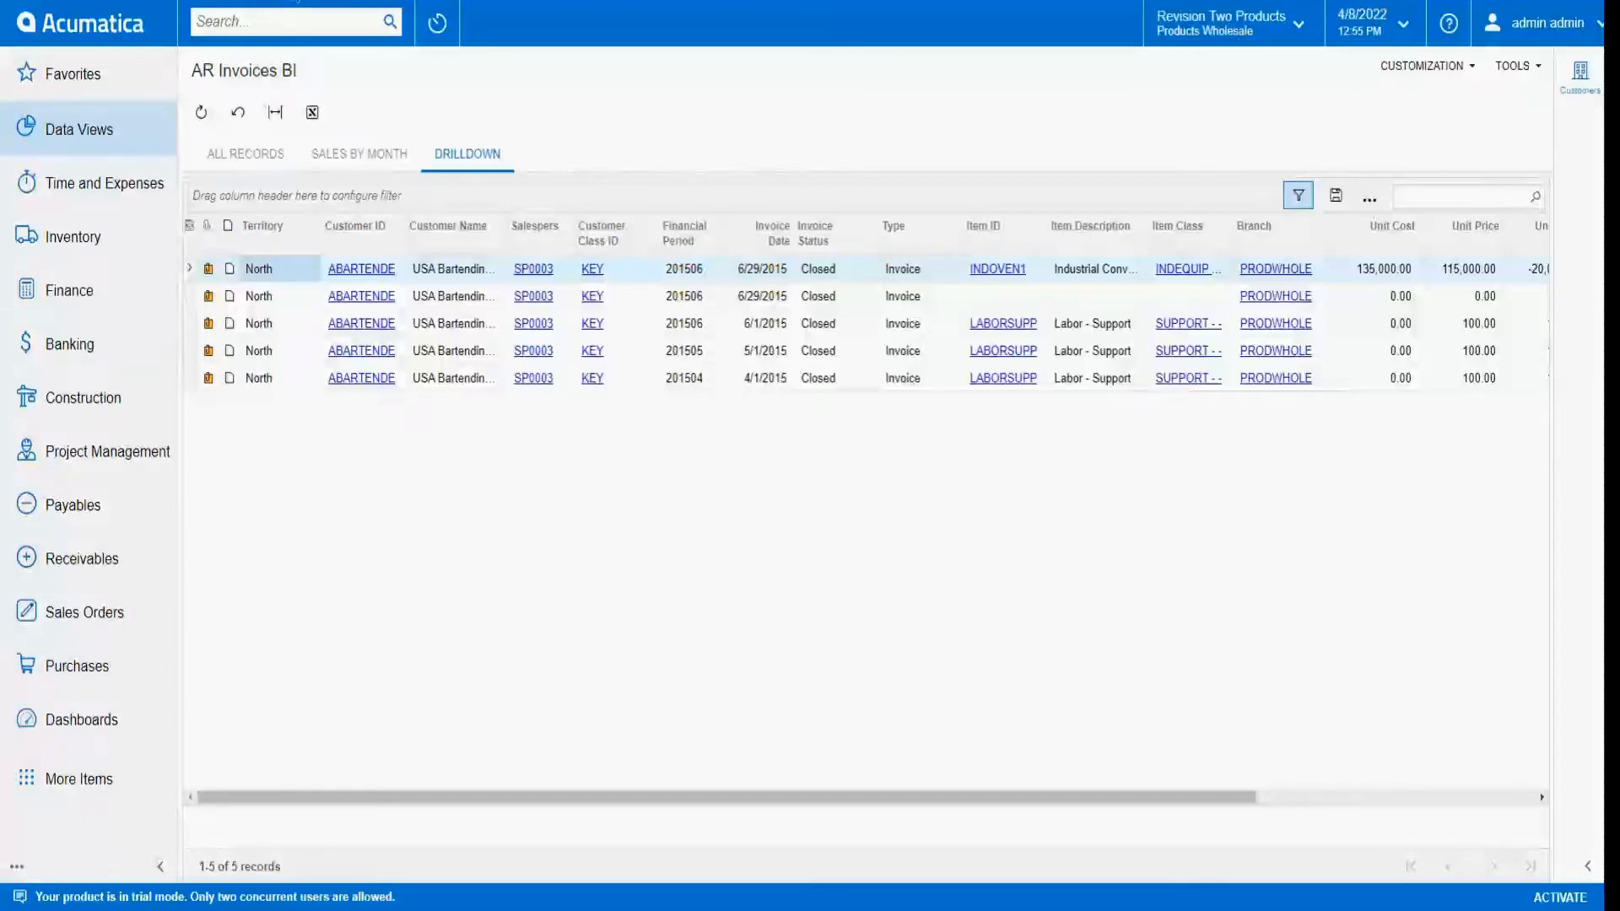
# Open the Attributes screen and define attribute DISPUTEREA with description Dispute Reason and control type Multi Select Combo.
pyautogui.click(295, 23)
pyautogui.write('attr')
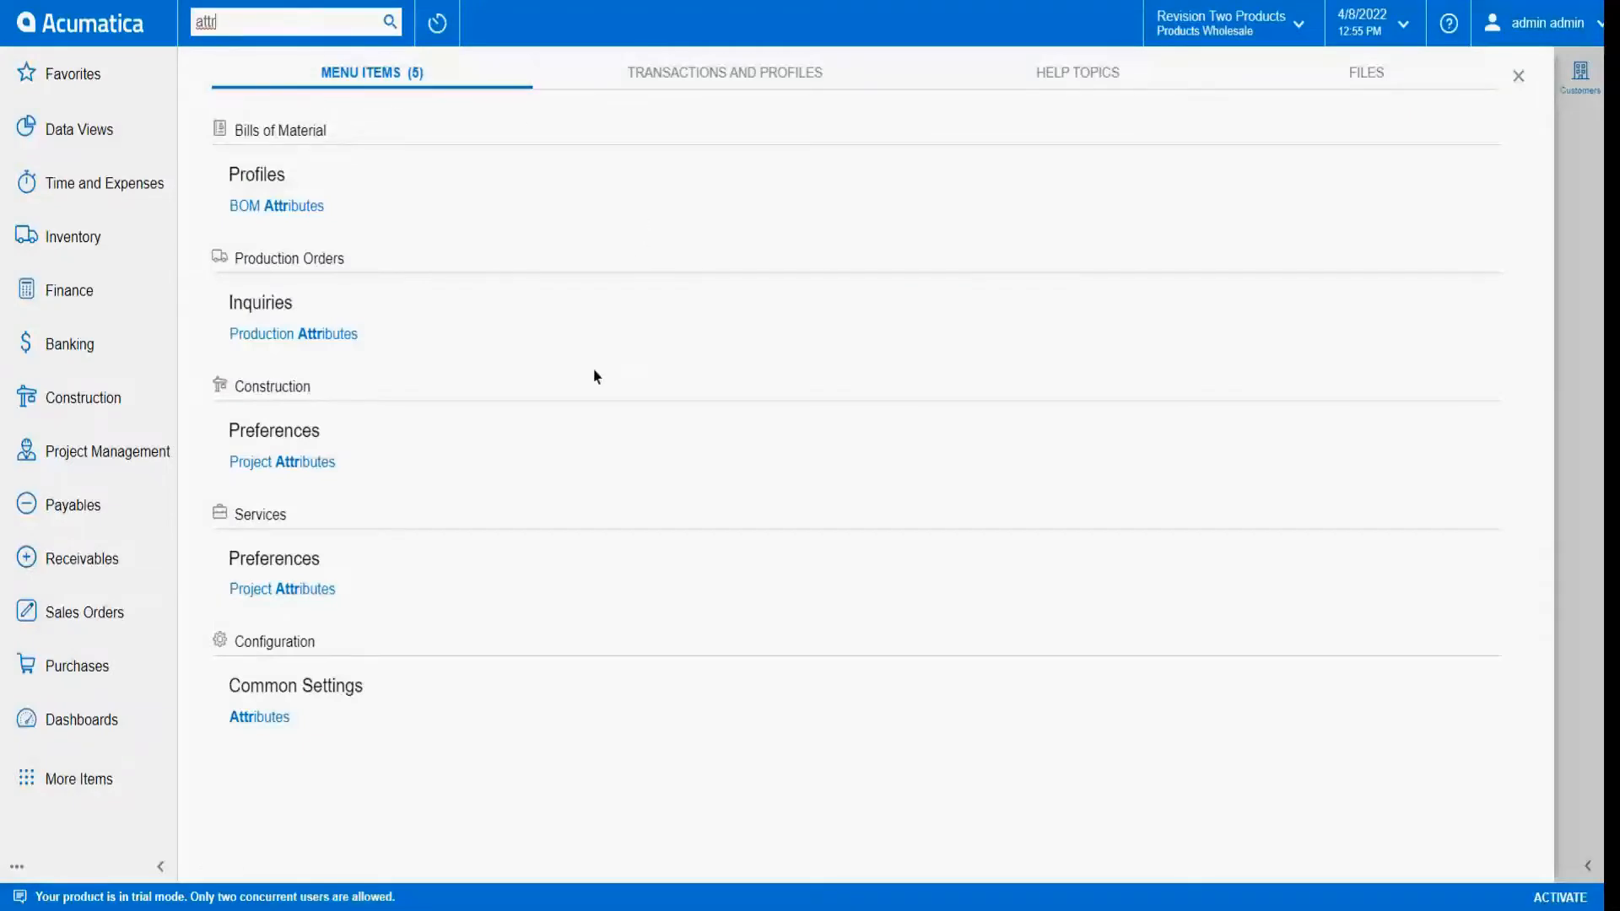
pyautogui.click(274, 716)
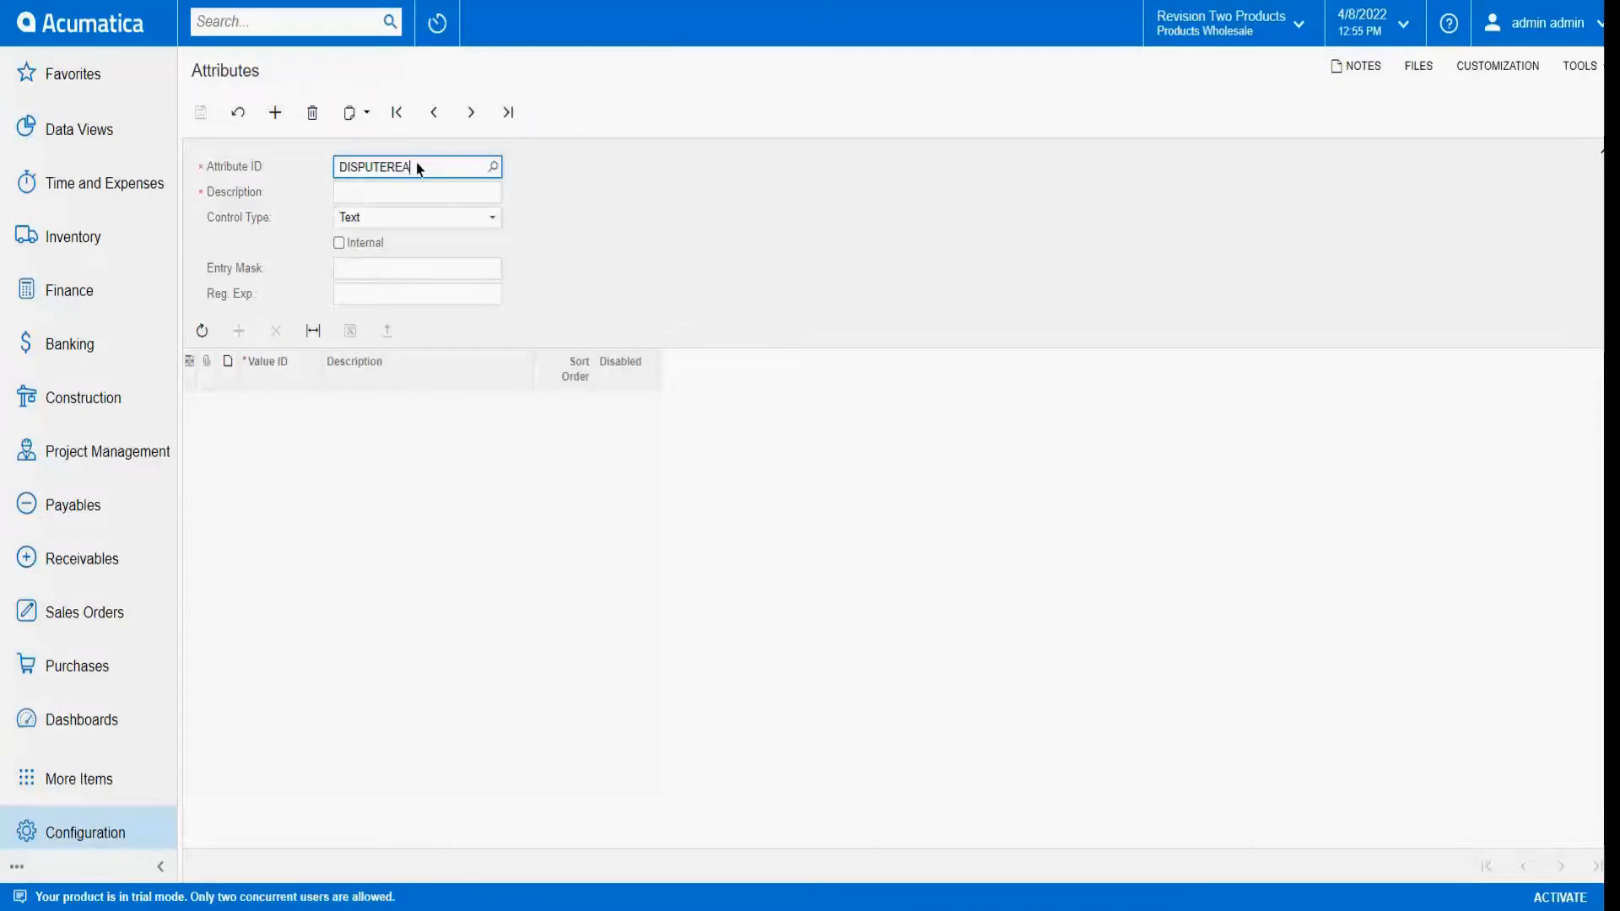
pyautogui.press('Tab')
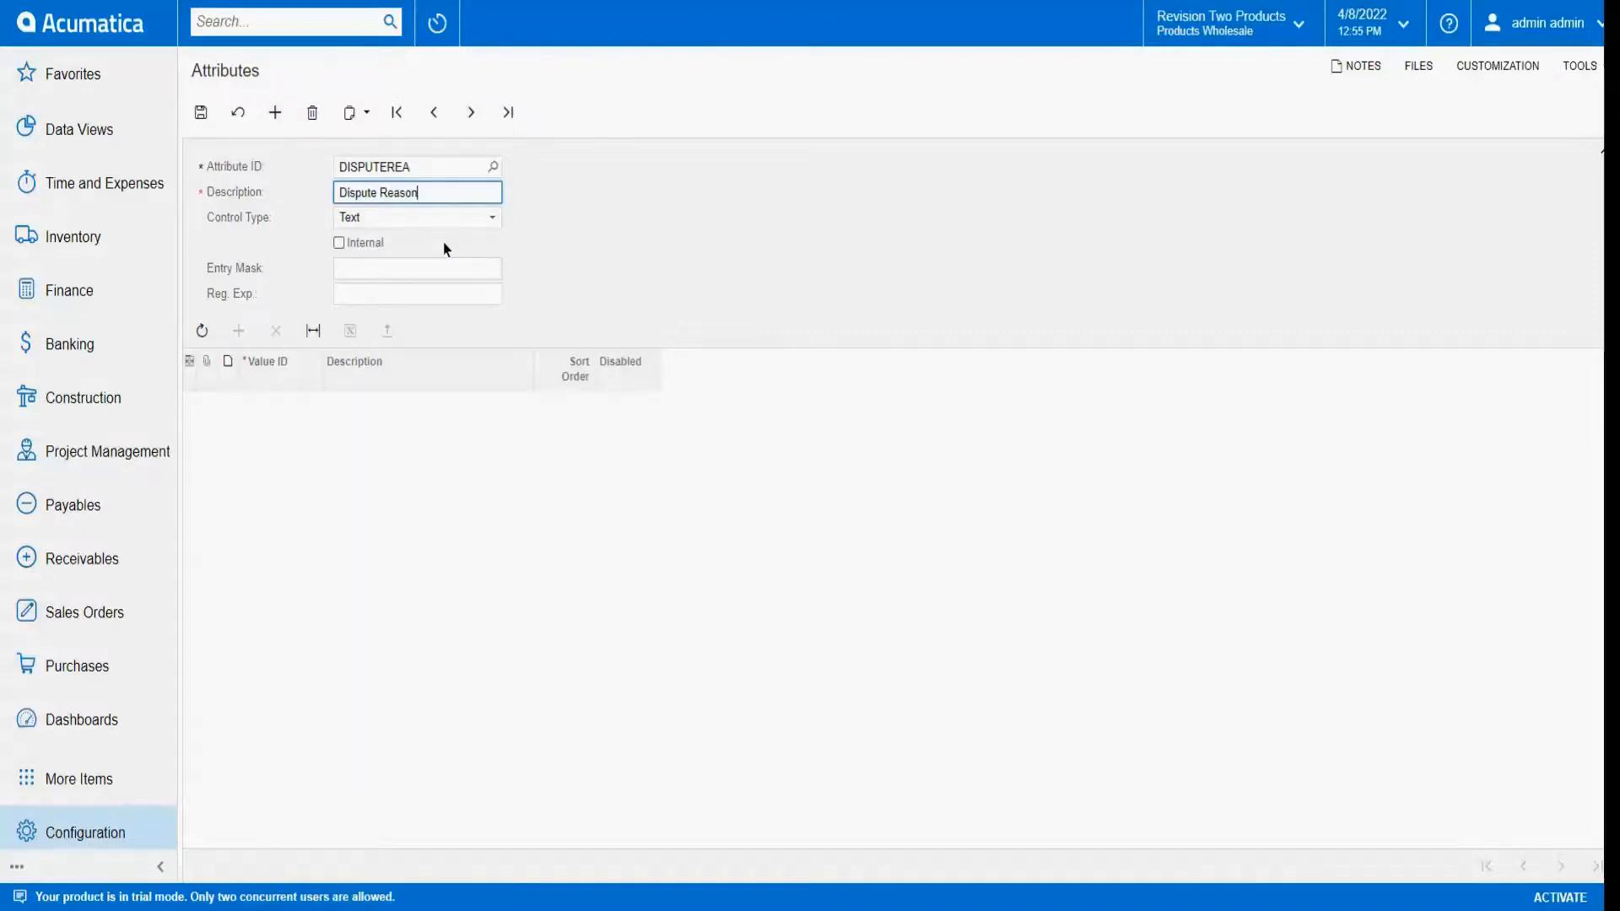
pyautogui.click(448, 218)
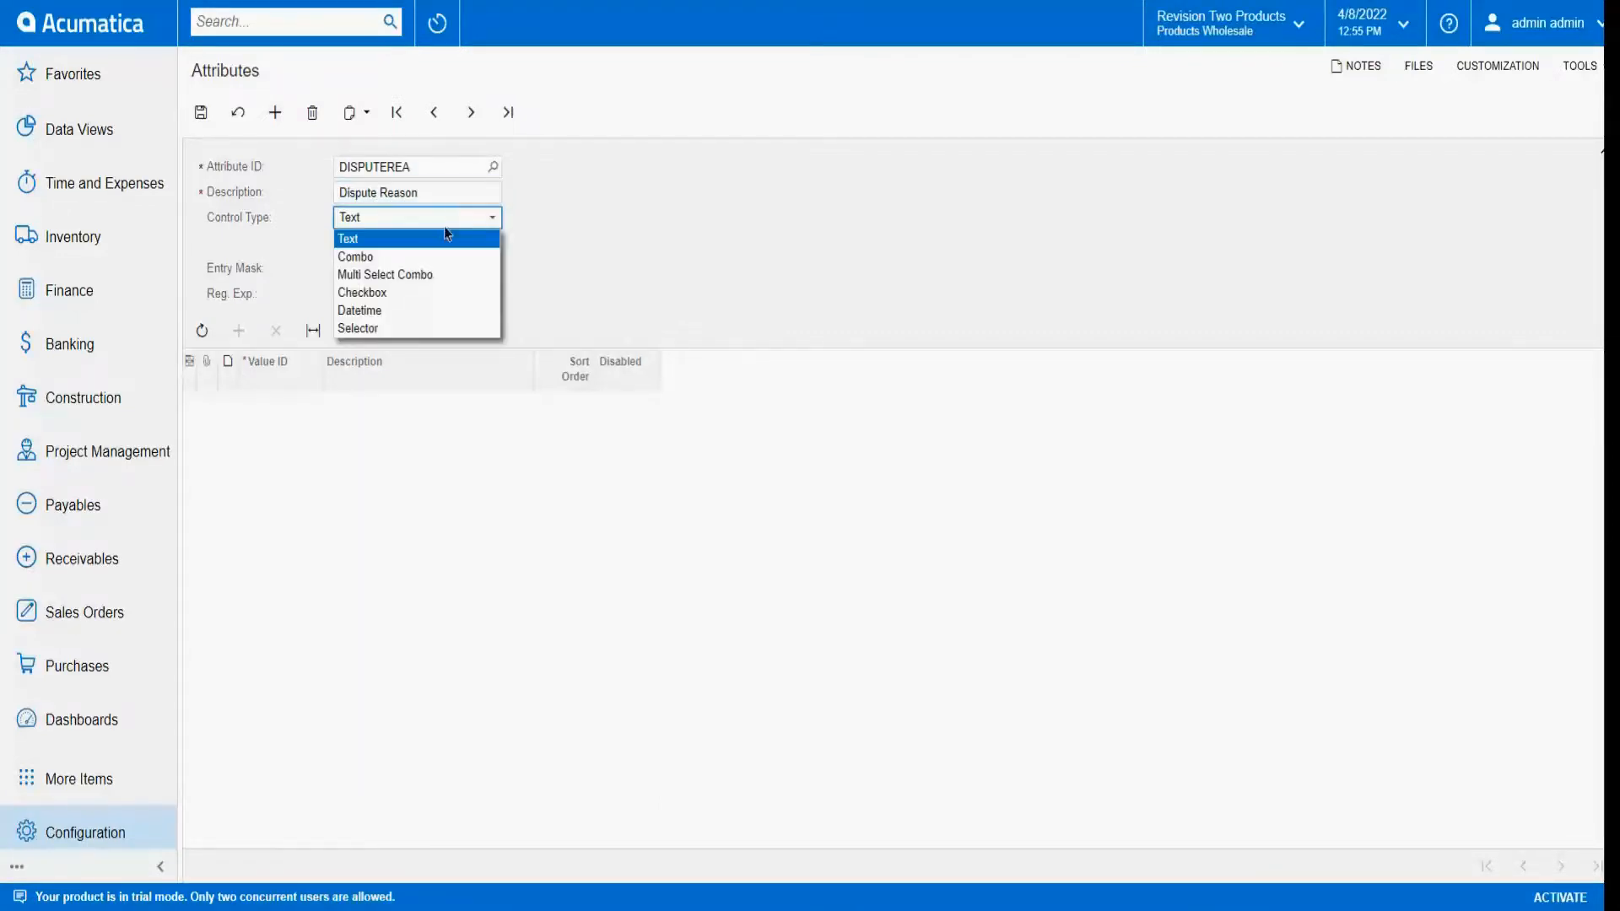
pyautogui.click(446, 275)
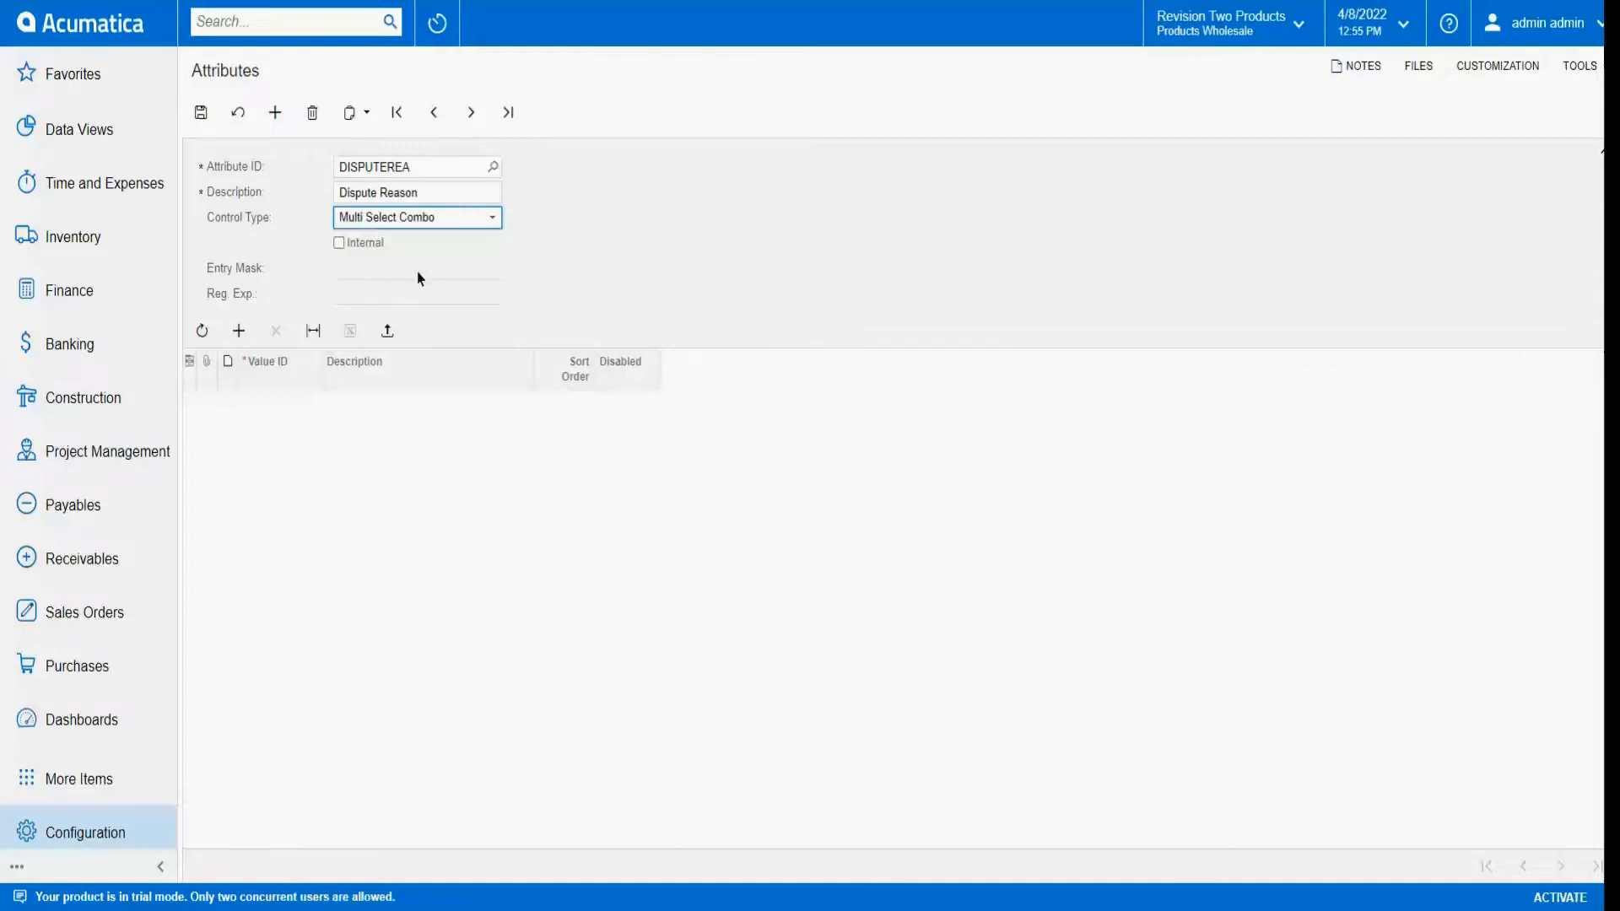
# Add the value Late with the description Late Shipment to the Dispute Reason attribute.
pyautogui.click(239, 331)
pyautogui.write('Ship')
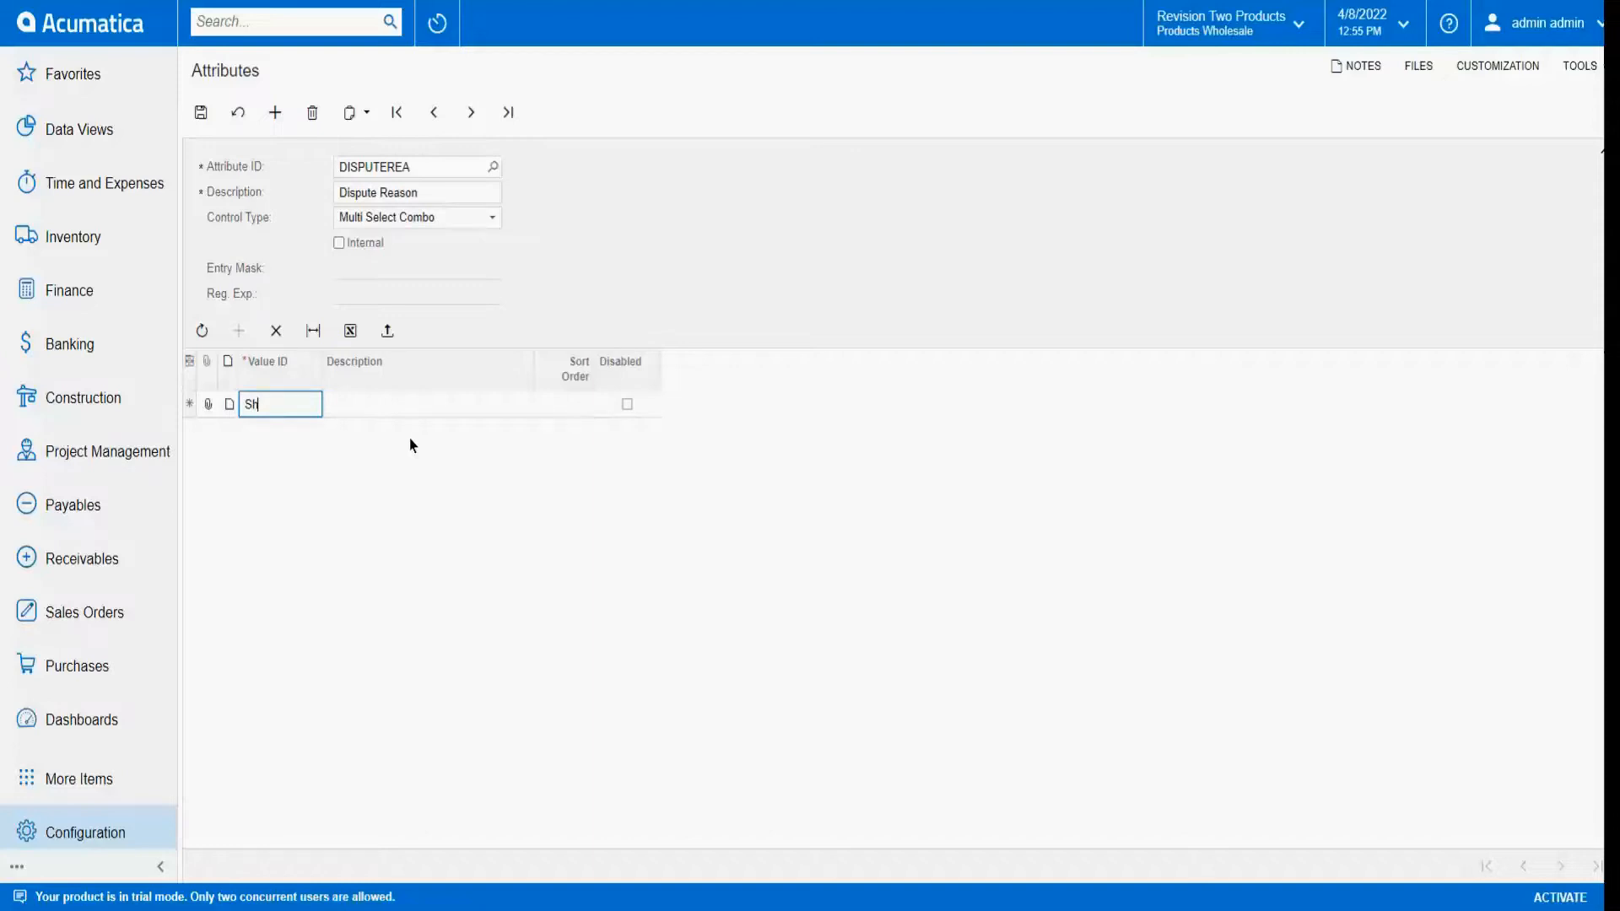
pyautogui.press('BackSpace')
pyautogui.press('BackSpace')
pyautogui.press('BackSpace')
pyautogui.press('BackSpace')
pyautogui.write('Late')
pyautogui.press('Tab')
pyautogui.write('La')
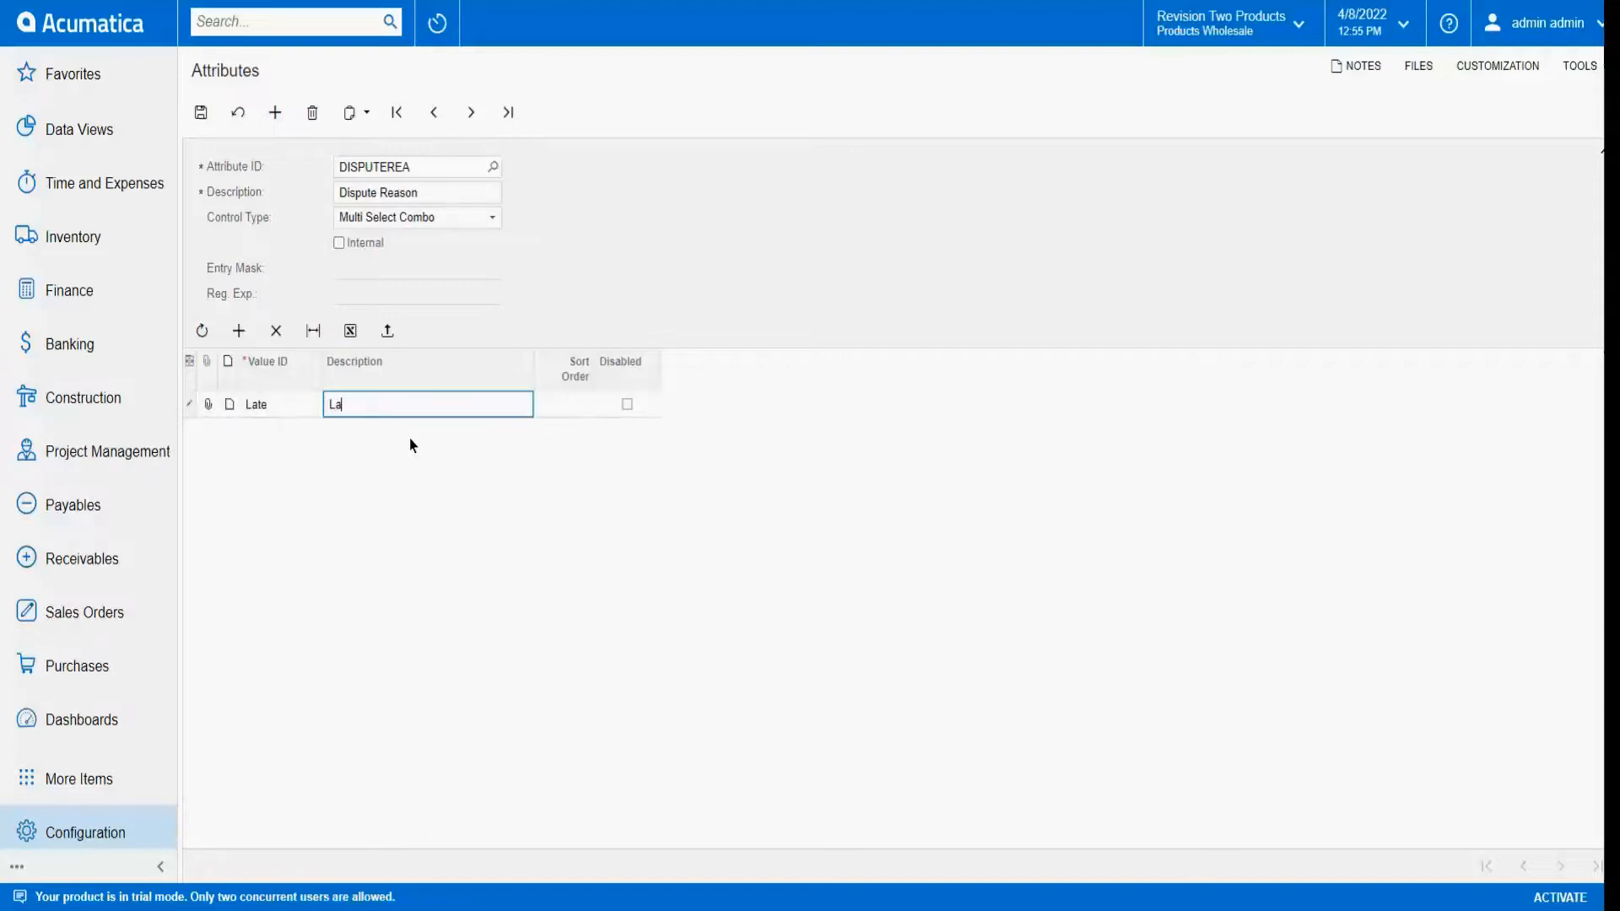
pyautogui.write('te Shipment')
pyautogui.press('Tab')
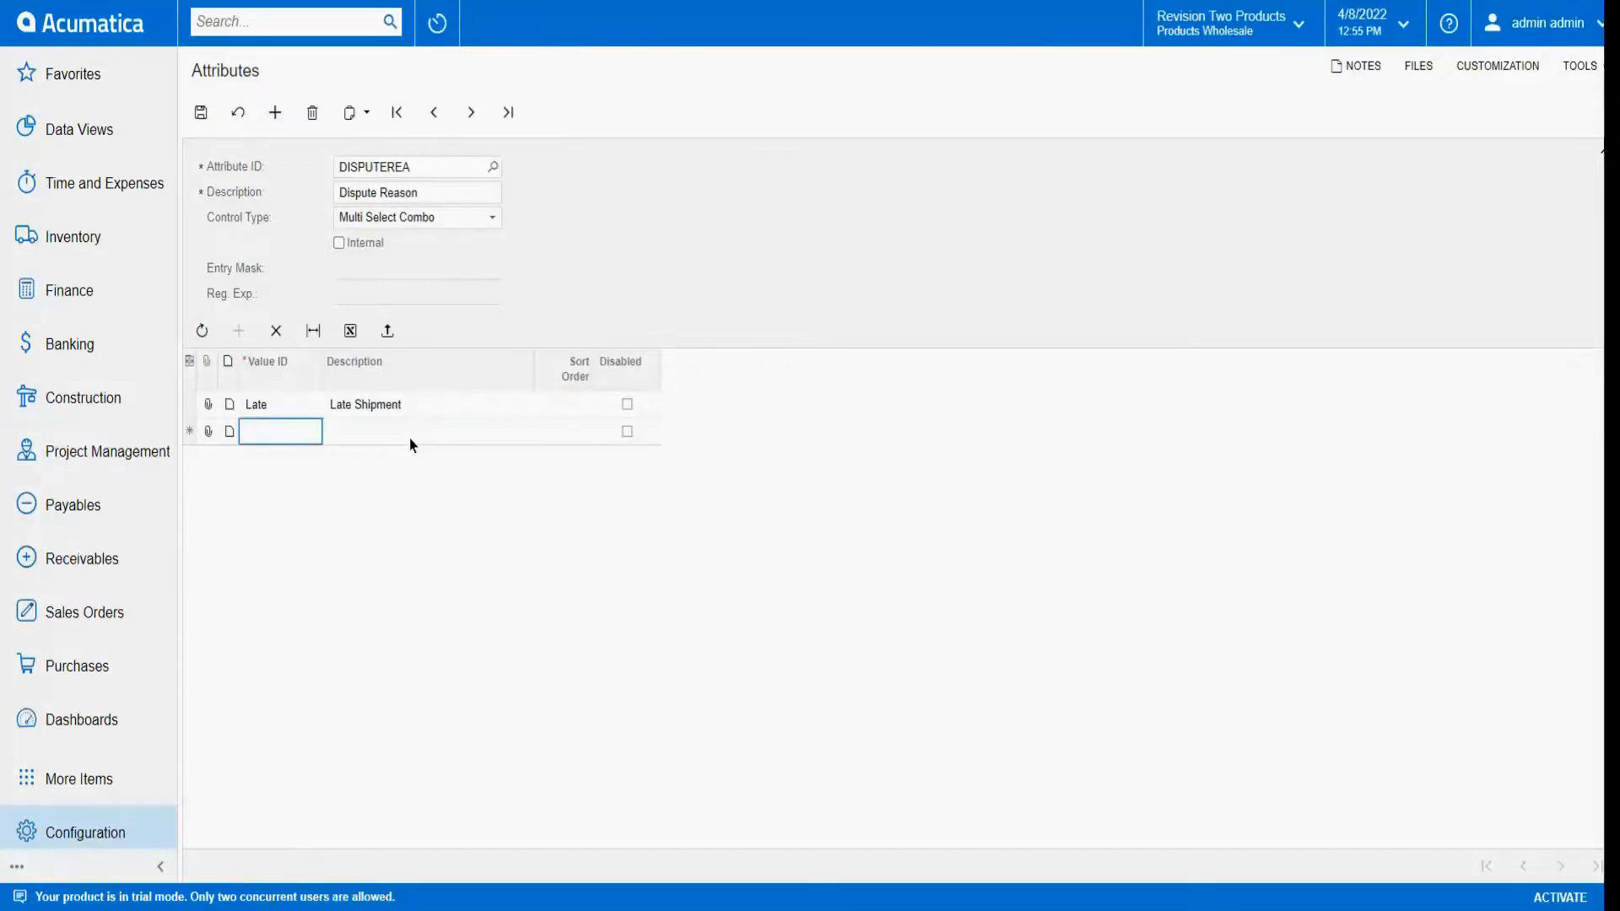
# Add the value Price with the description Price is not good to the attribute's value list.
pyautogui.write('Price')
pyautogui.press('Tab')
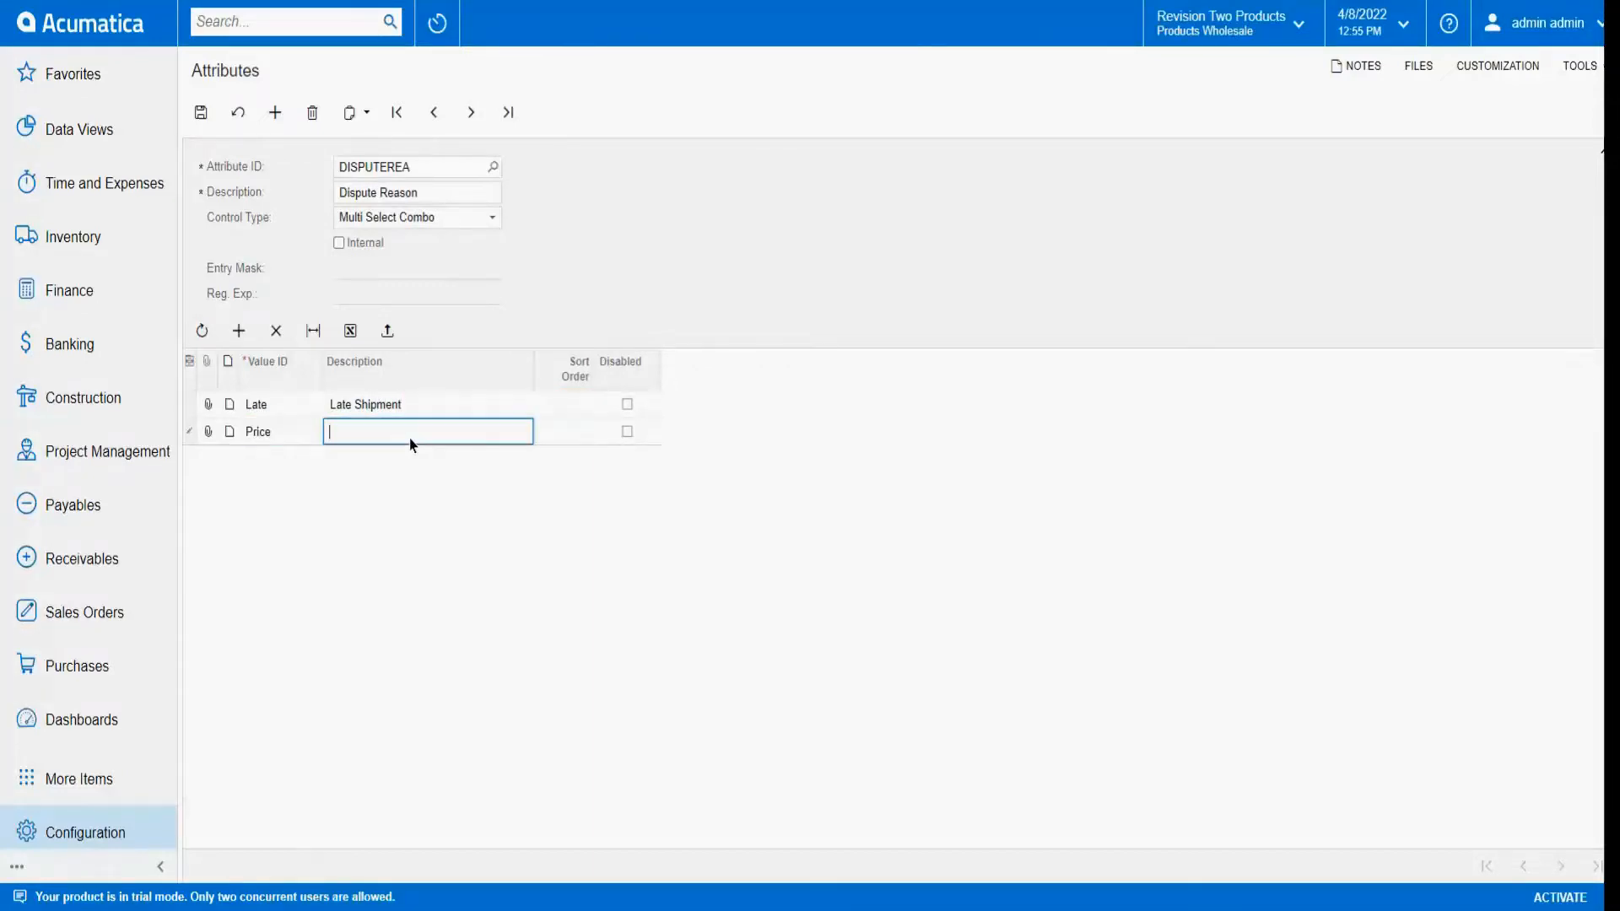
pyautogui.write('Price is not good')
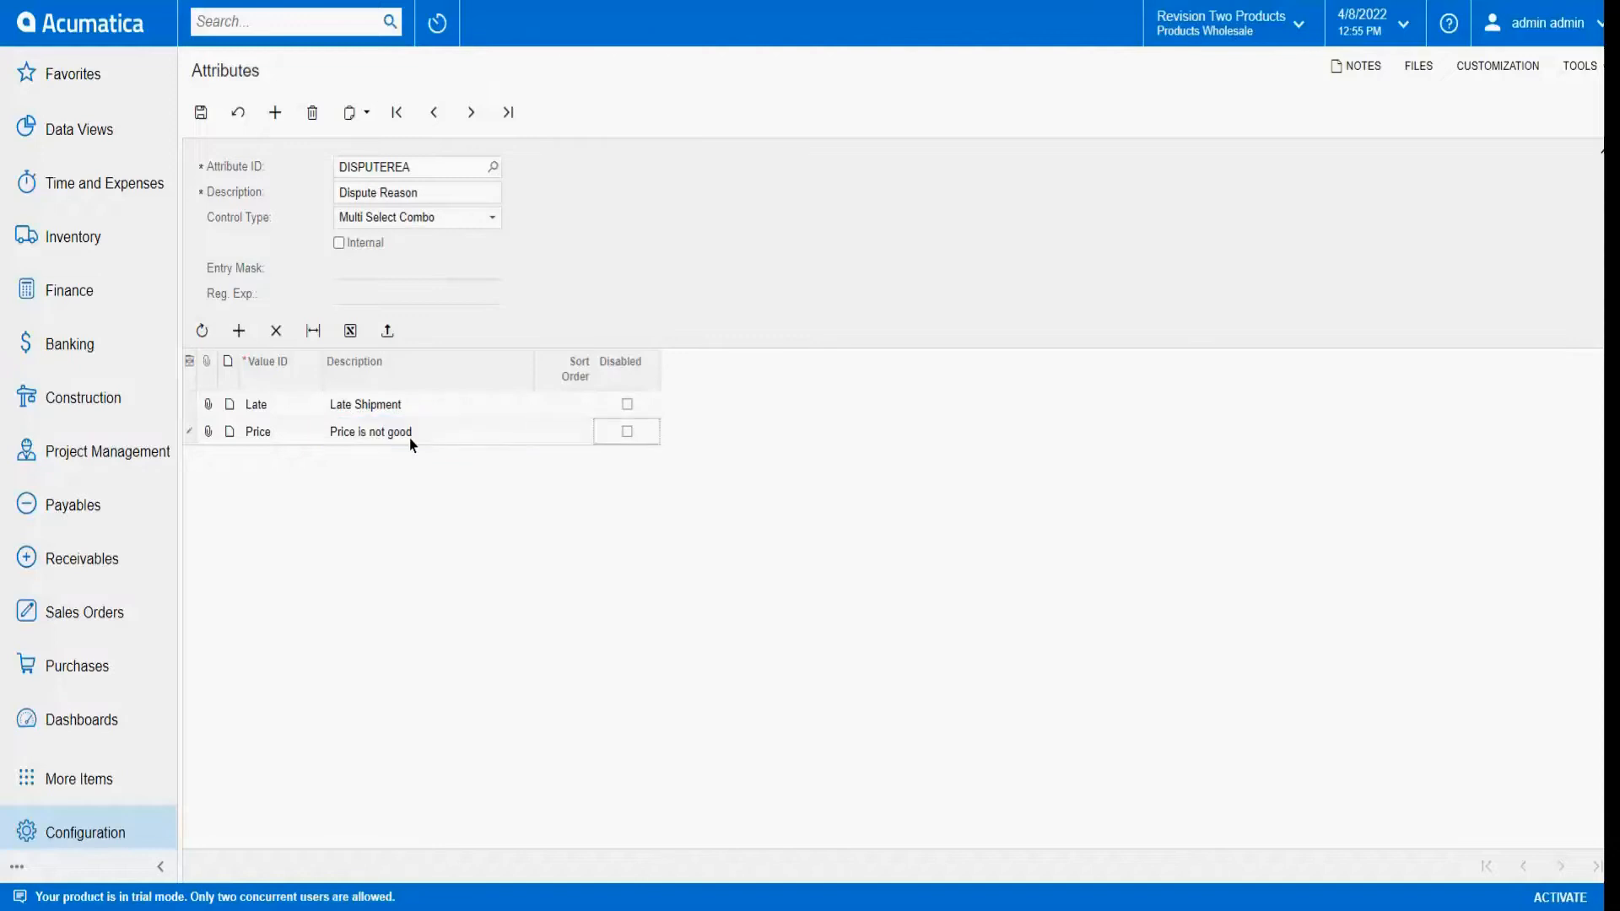
pyautogui.press('Tab')
# Add the value Discount with the description Missing Discount to the attribute's value list.
pyautogui.write('Discount')
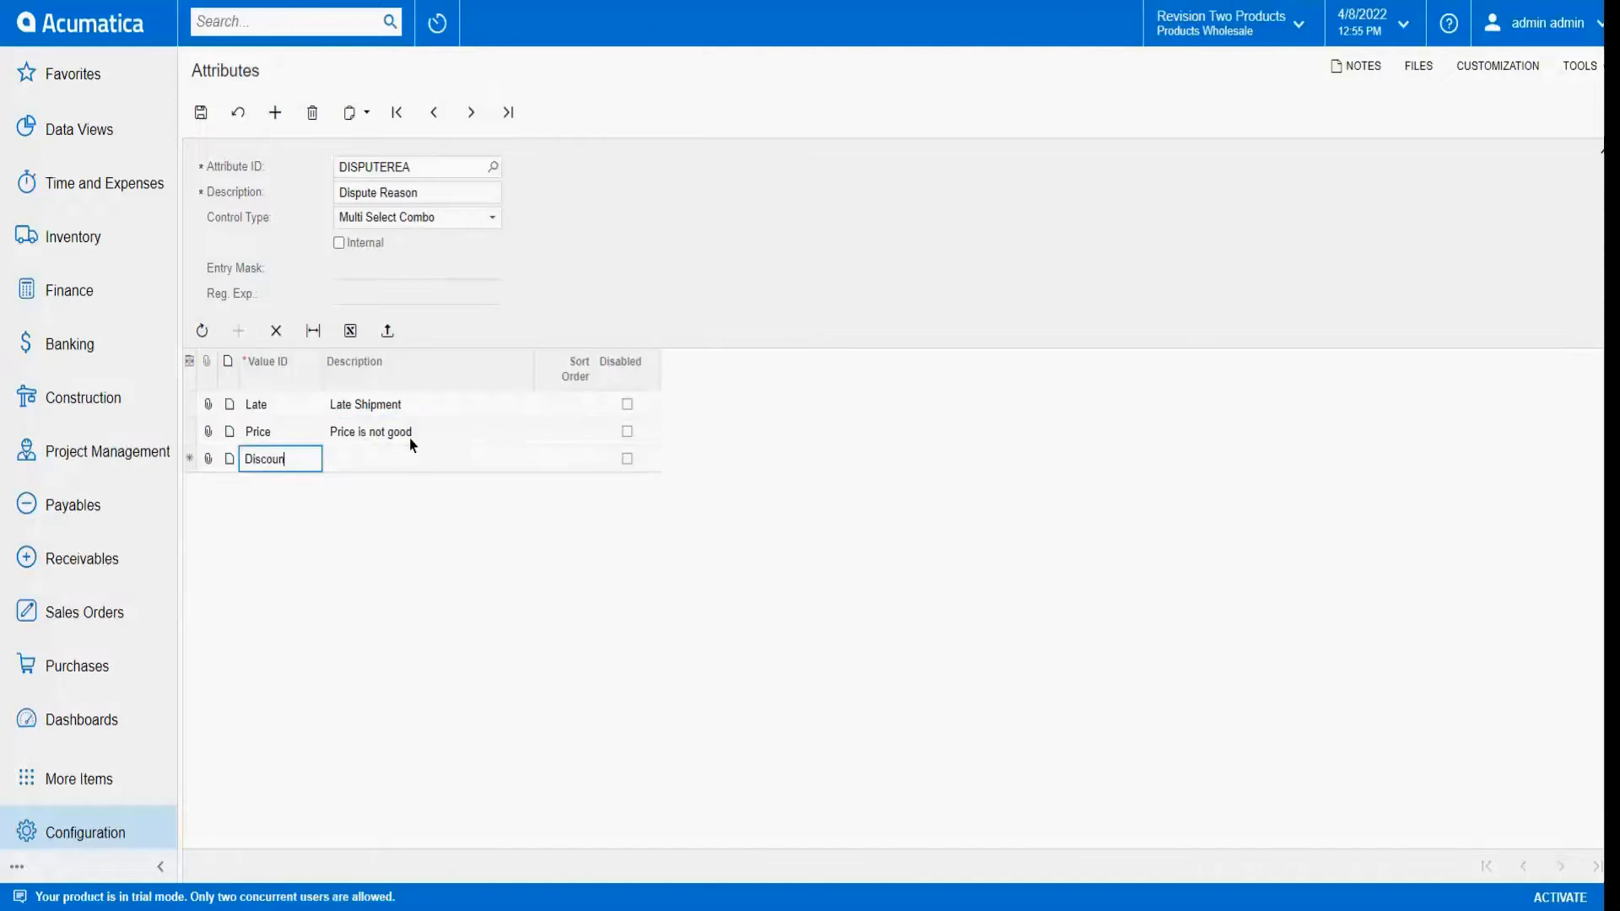
pyautogui.press('Tab')
pyautogui.write('Miss')
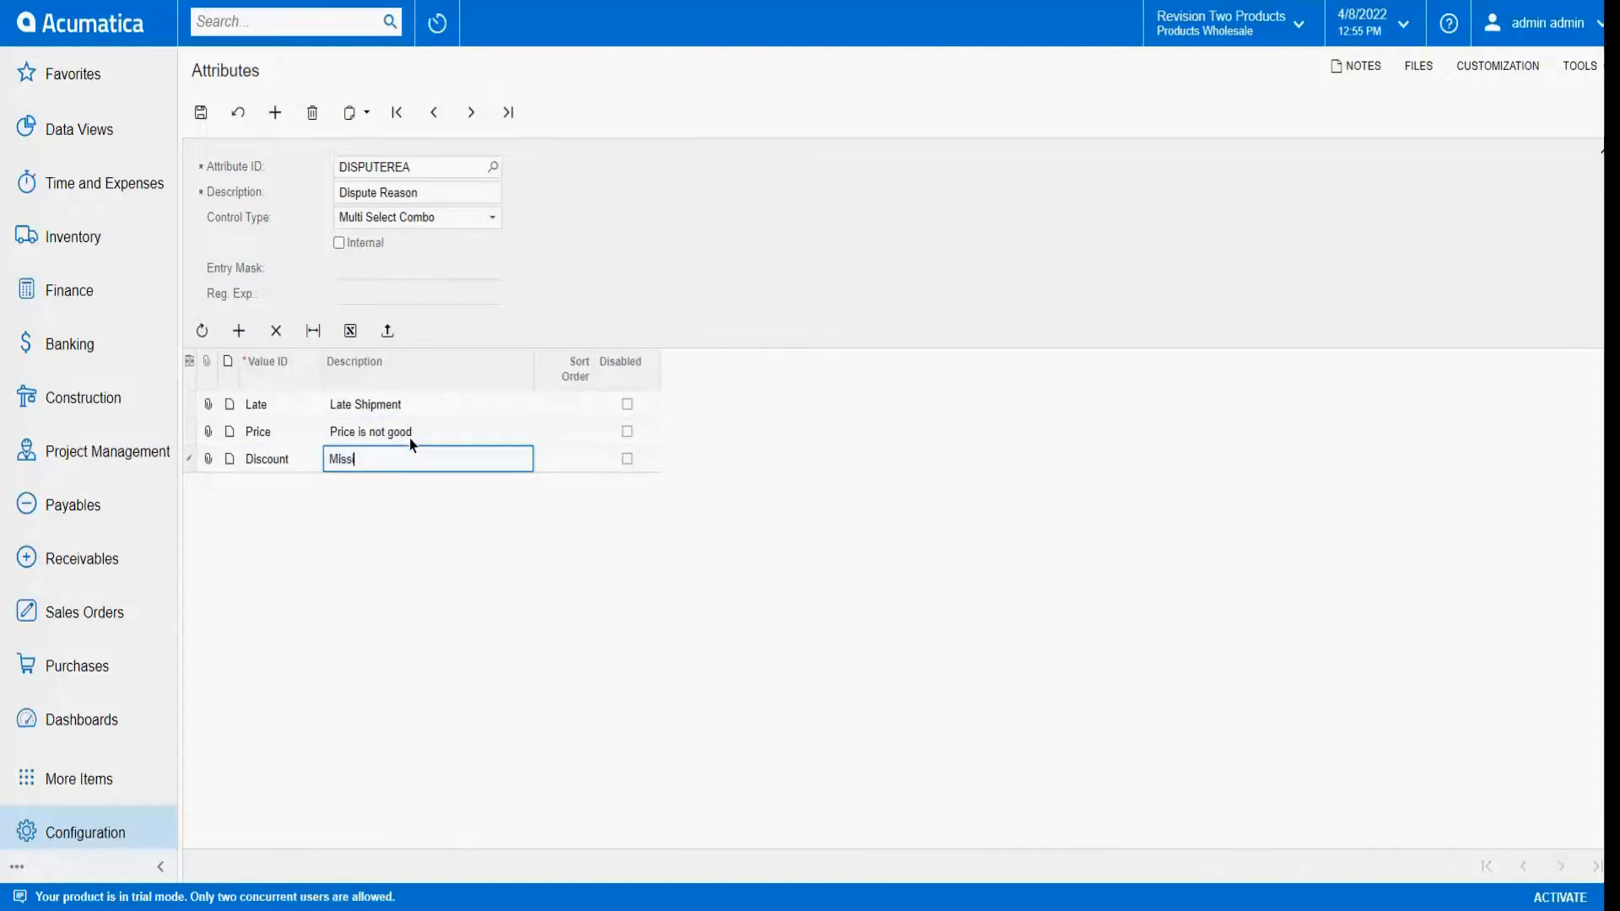
pyautogui.write('ing Discount')
pyautogui.press('Tab')
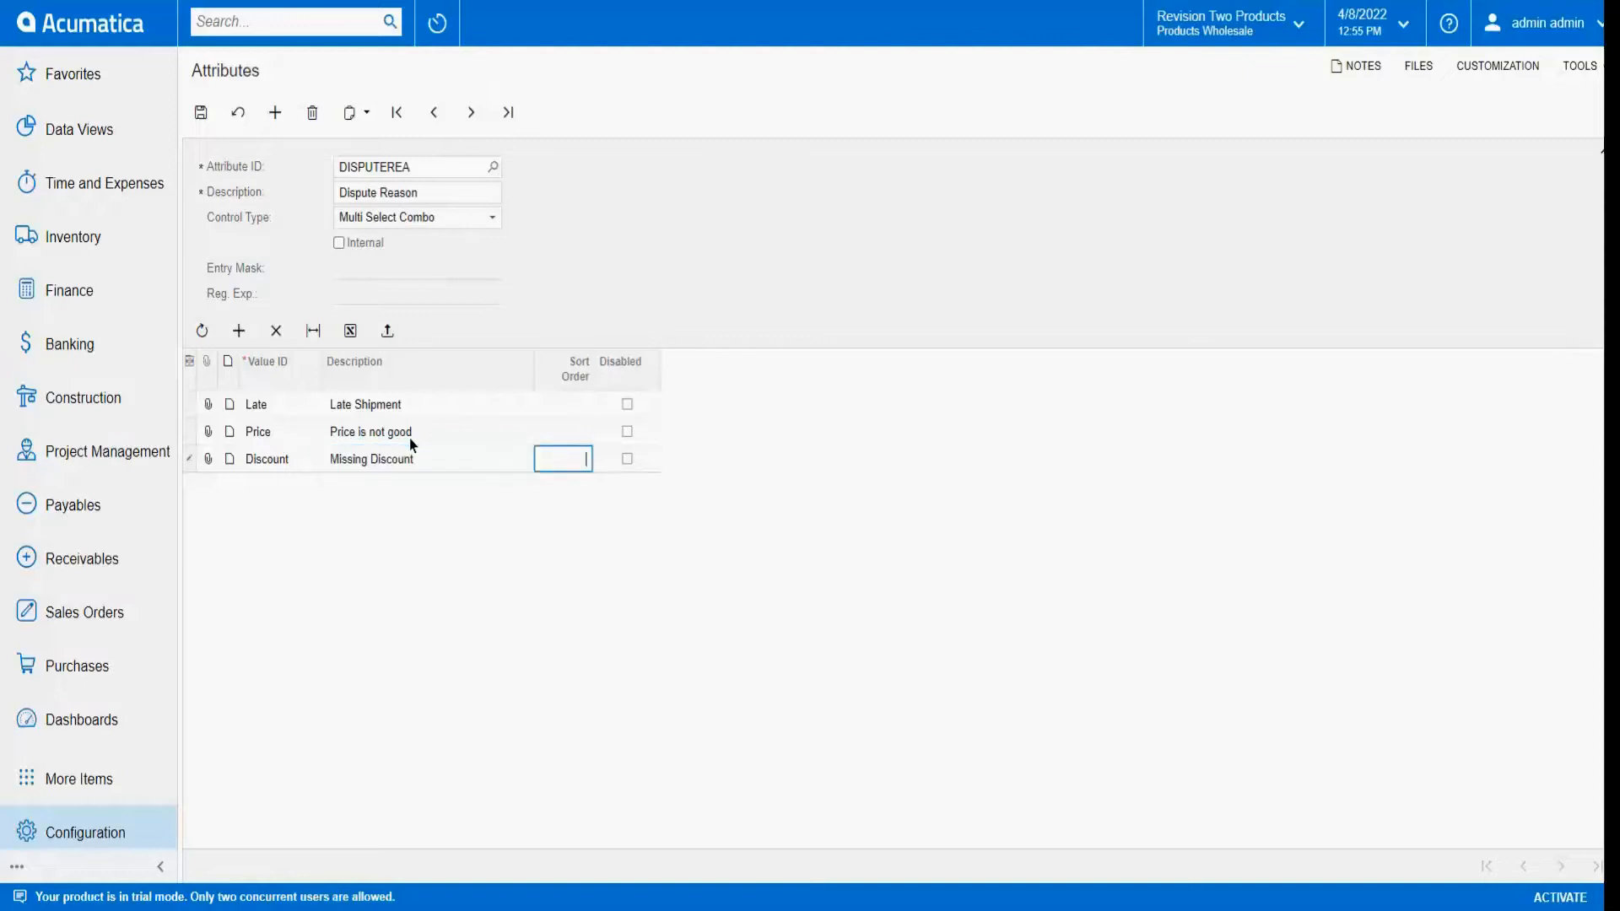
pyautogui.press('Tab')
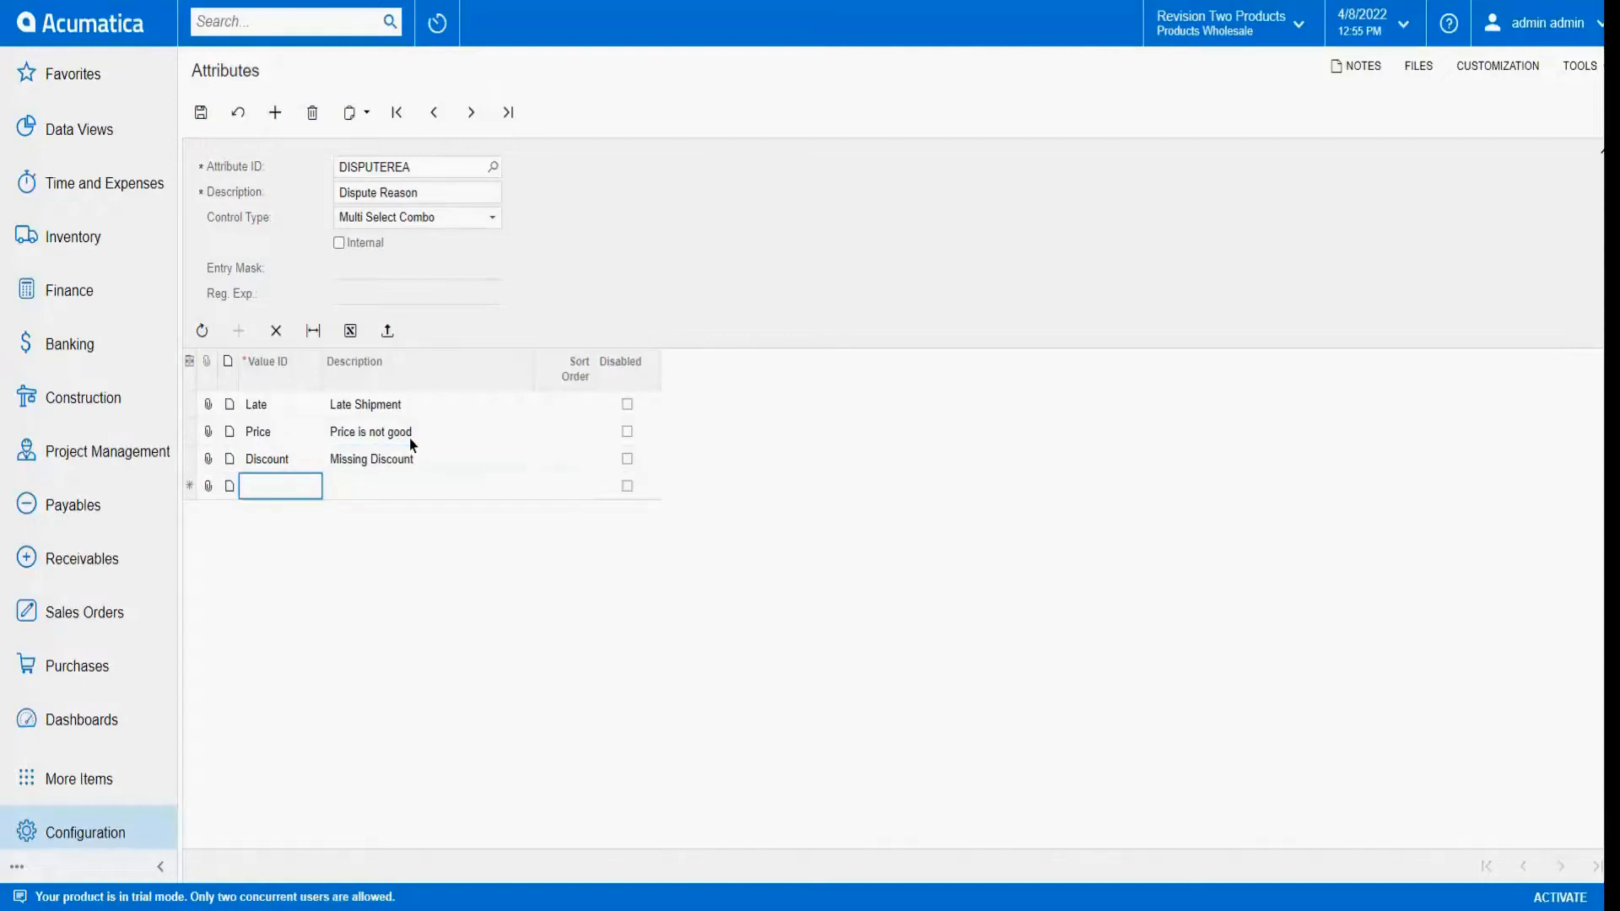
# Add the value Package with the description Packaging Damaged and save the attribute.
pyautogui.write('Package')
pyautogui.press('Tab')
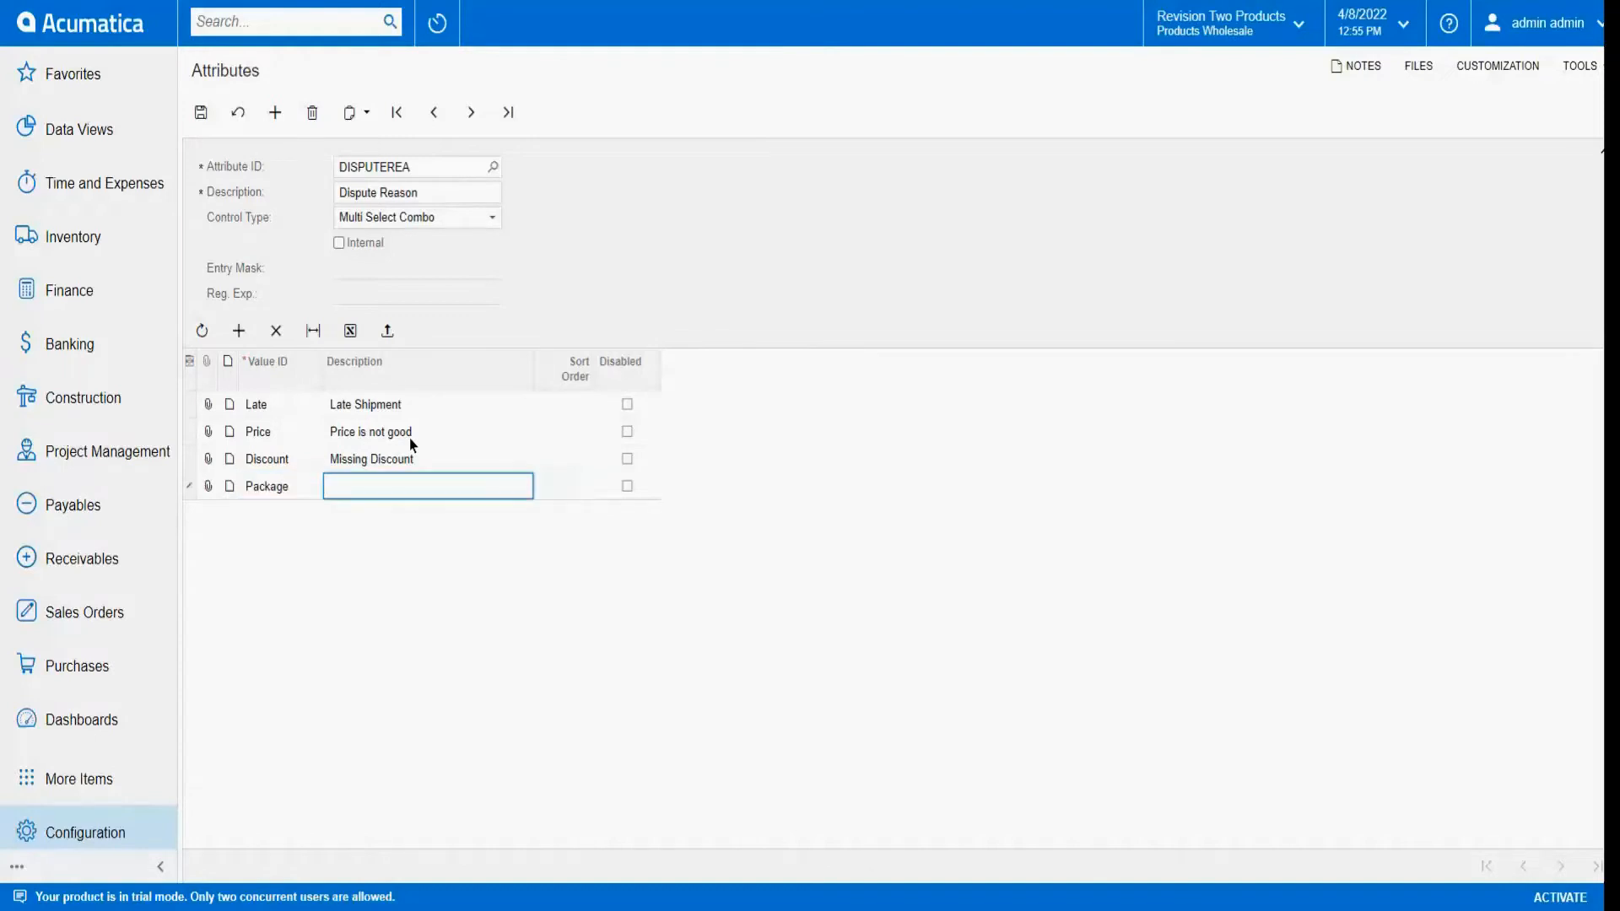
pyautogui.write('Packaging Damaged')
pyautogui.click(202, 113)
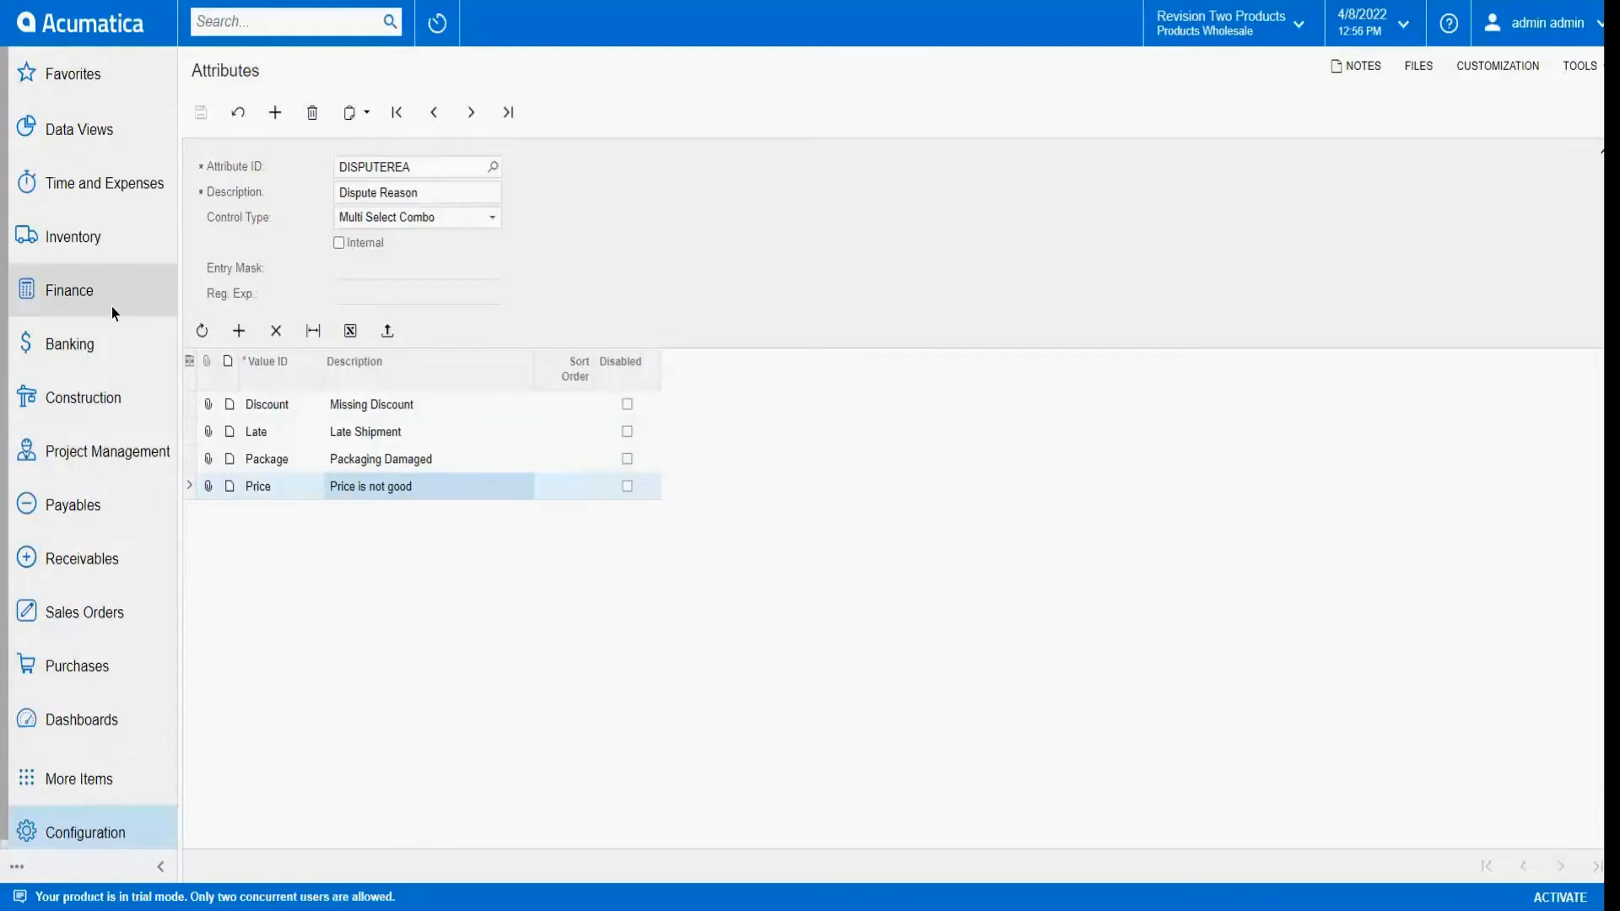
# Open the Receivables Invoices and Memos list and display the first Widget Credit Card invoice.
pyautogui.click(102, 563)
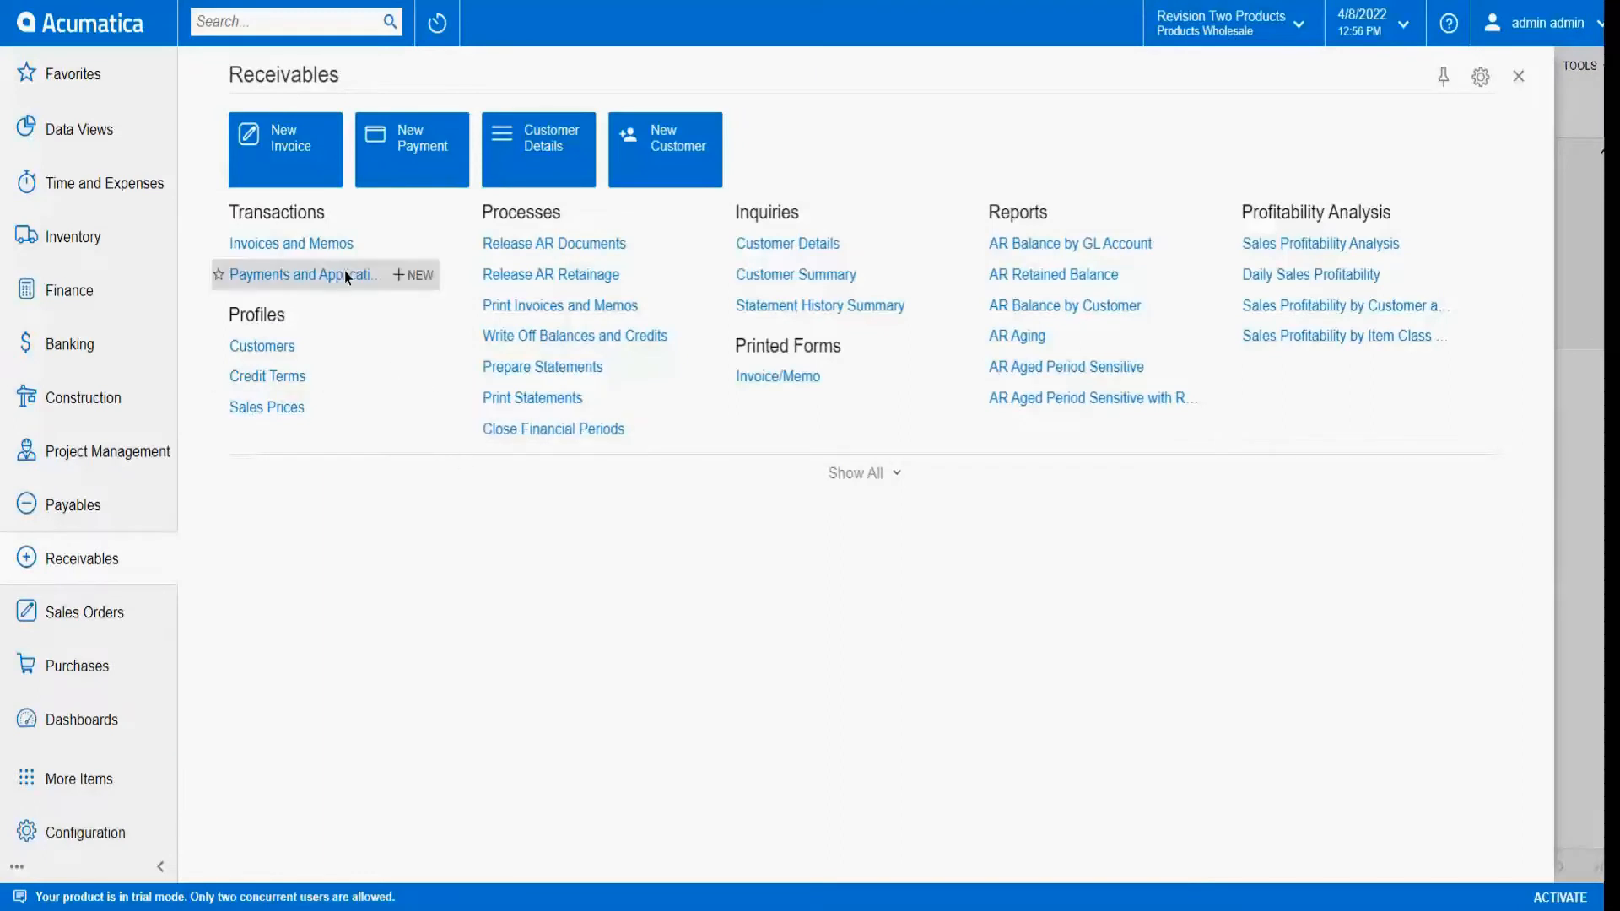
pyautogui.click(329, 243)
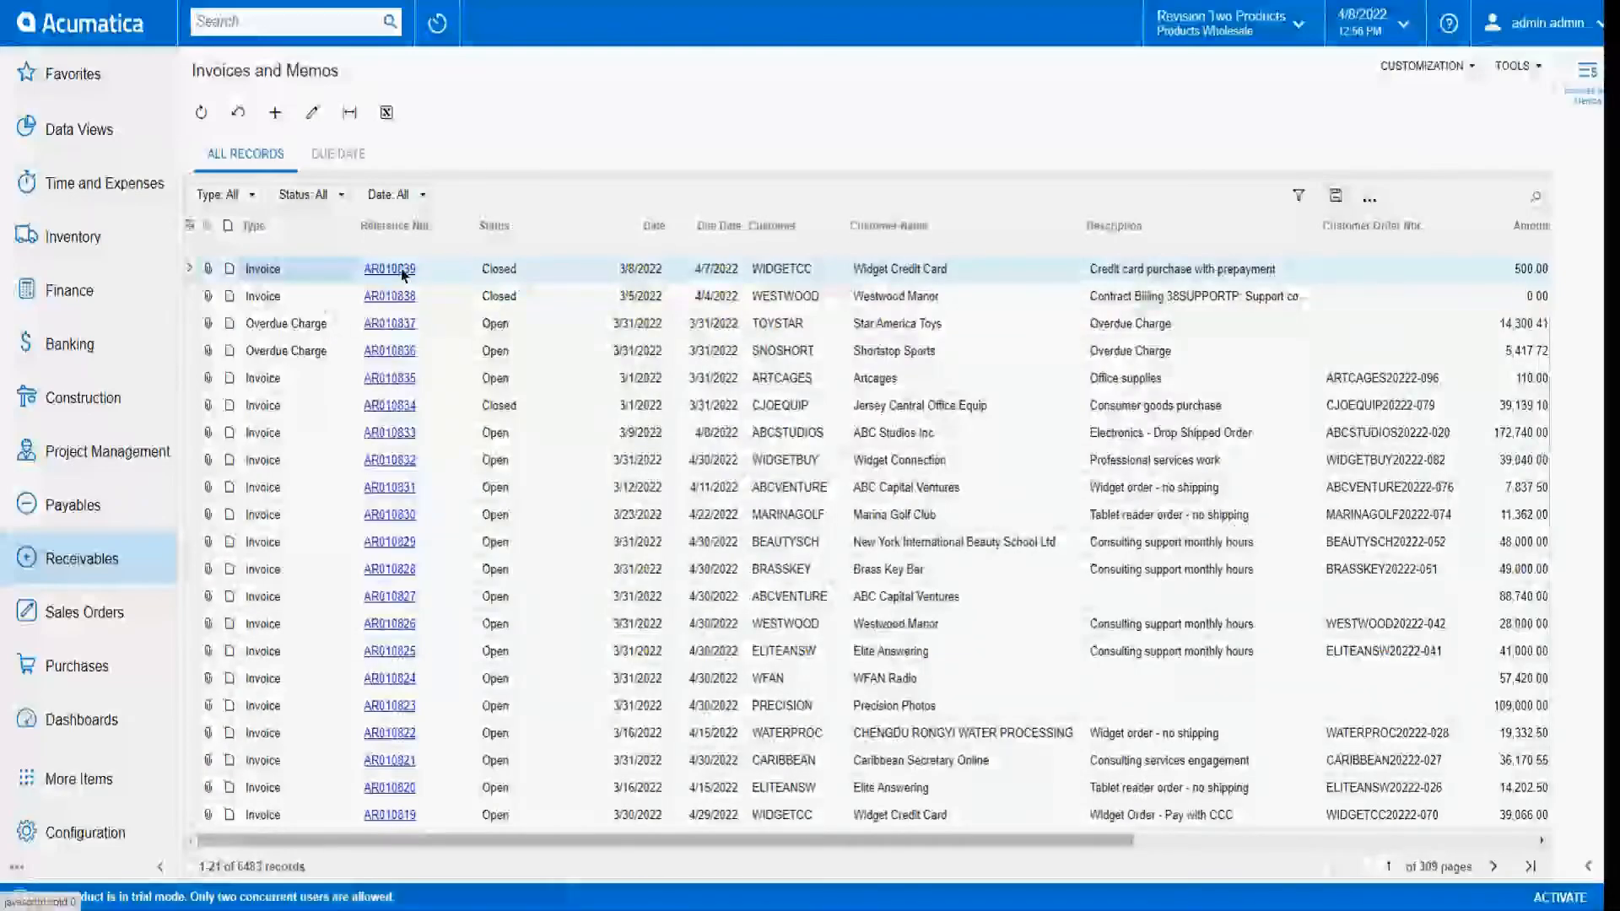
pyautogui.click(402, 273)
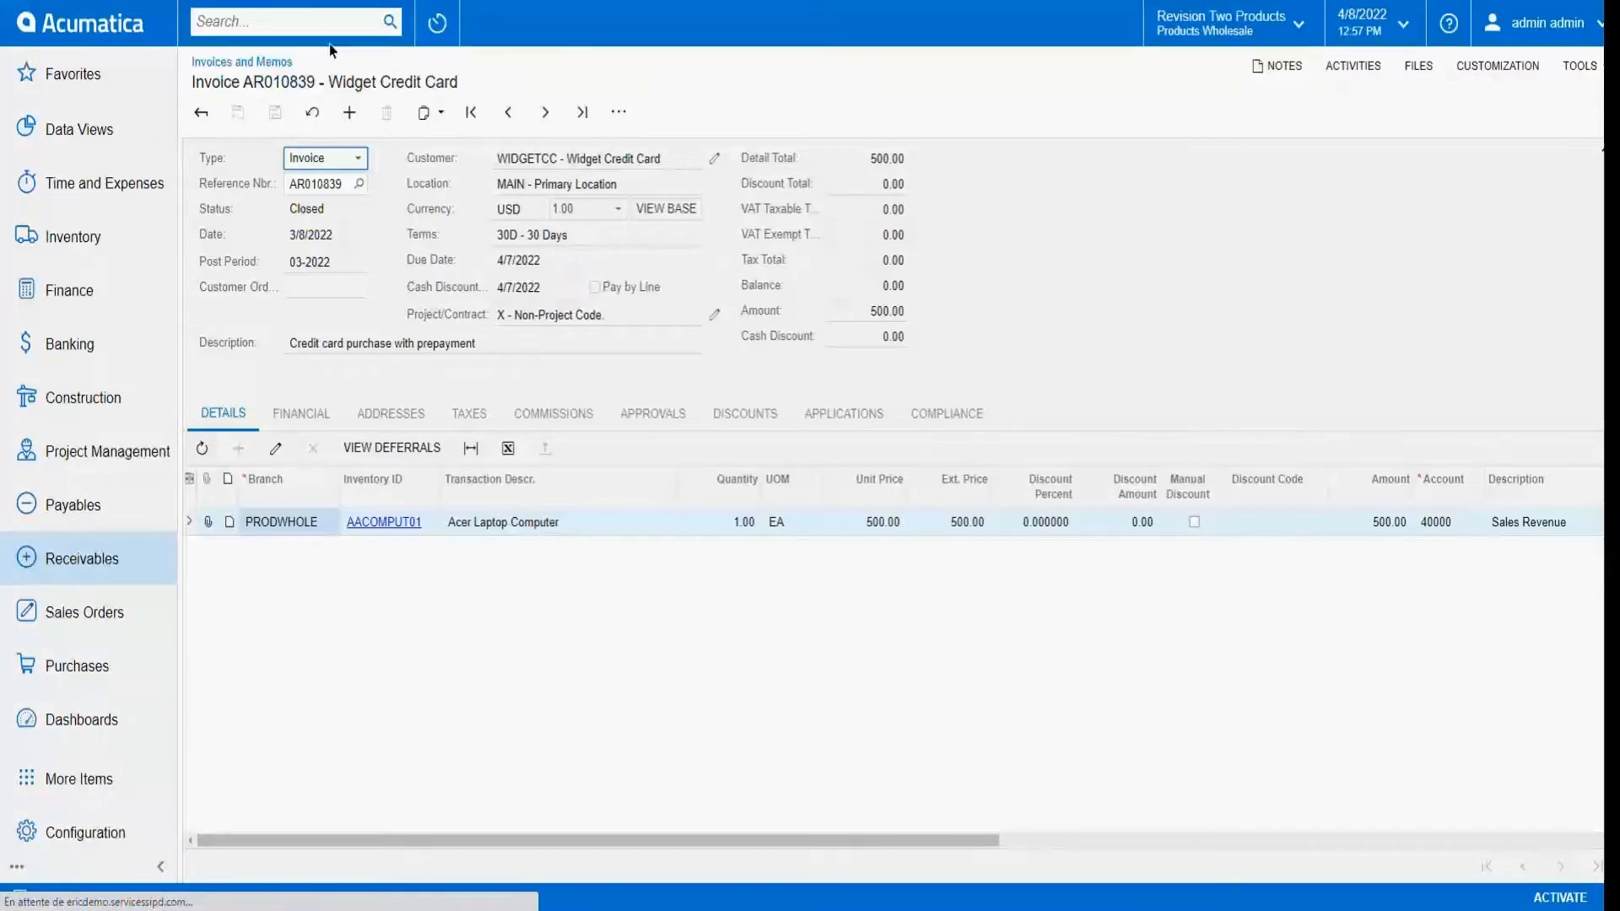
# Reload the invoice page and dismiss the browser's session alert.
pyautogui.click(270, 23)
pyautogui.press('Down')
pyautogui.press('Down')
pyautogui.click(335, 17)
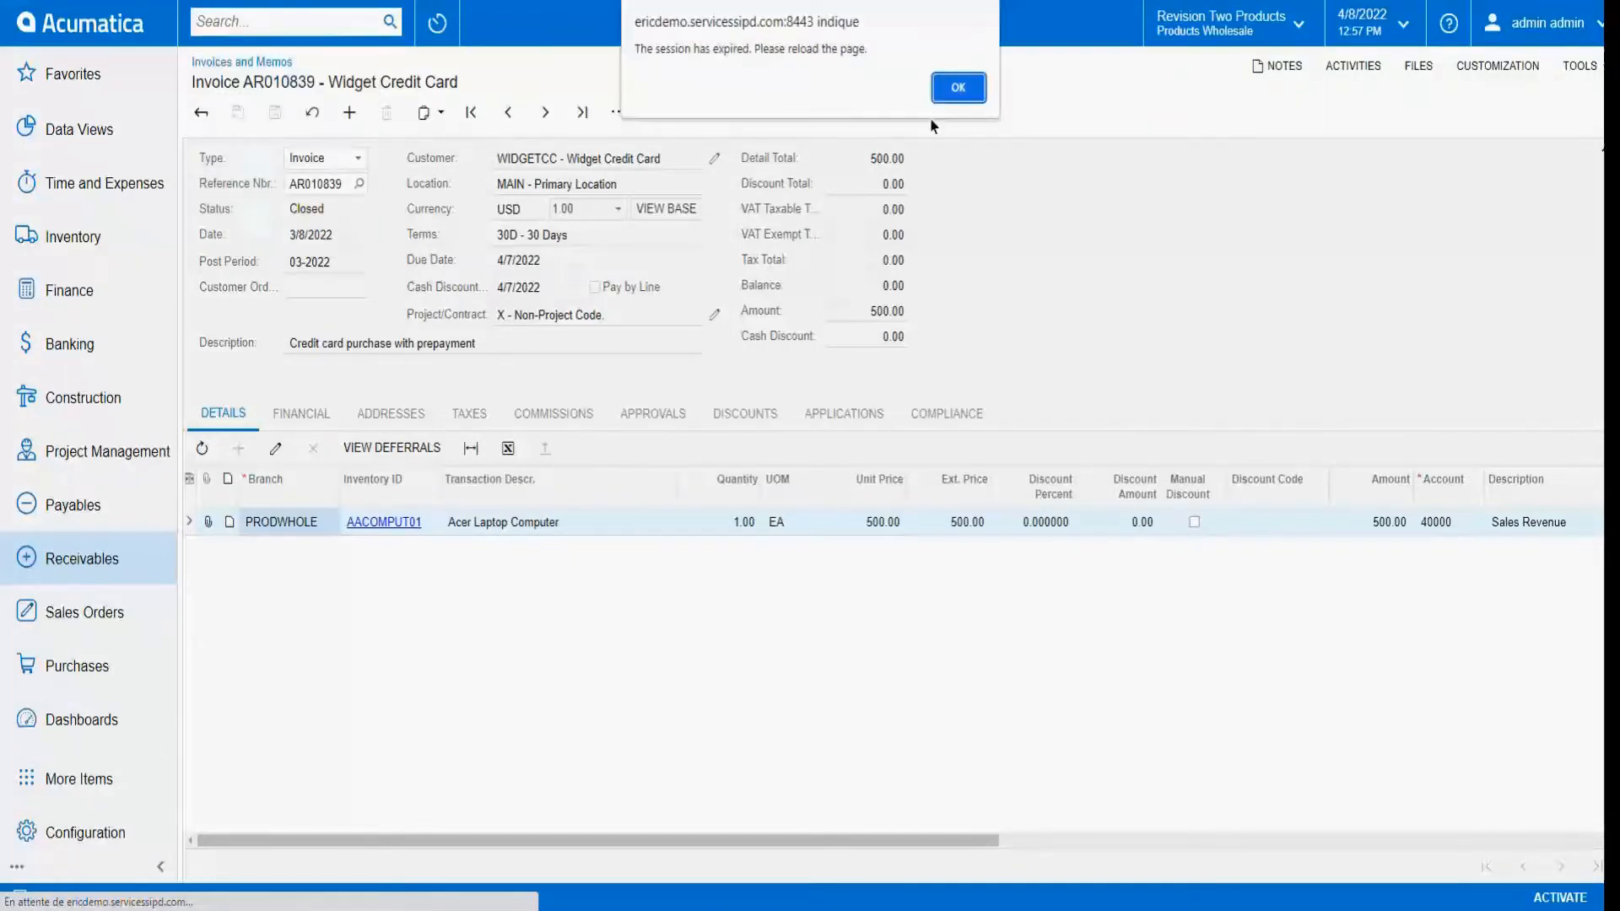
pyautogui.click(958, 88)
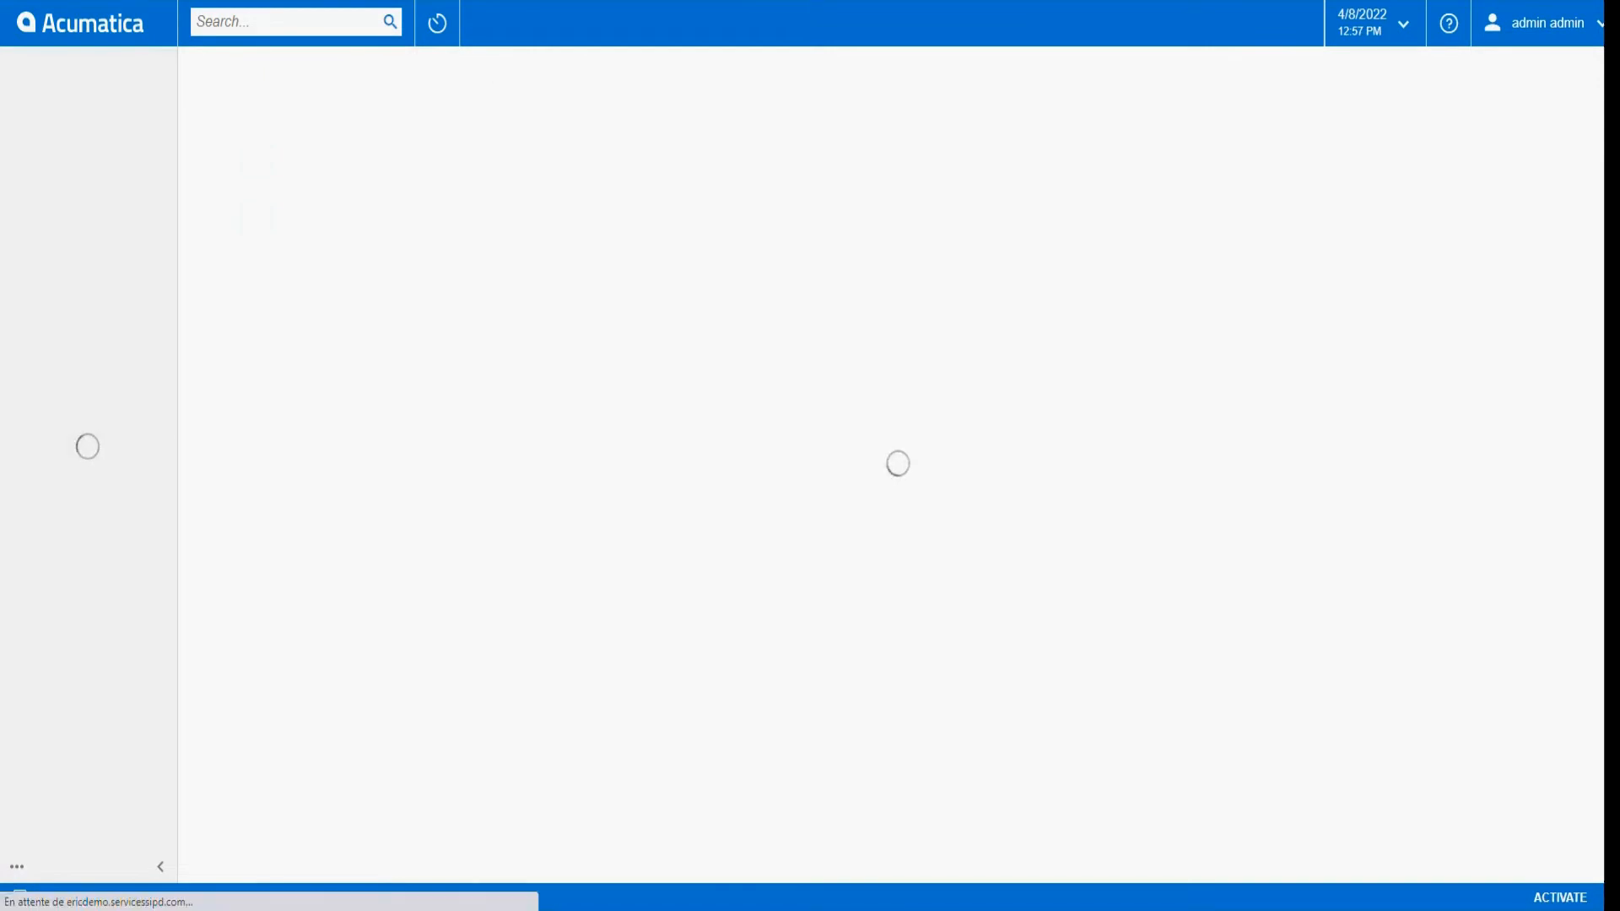
# Add attribute DISPUTEREA as a user-defined field on the invoice screen at column 1, row 1, and return to the invoice form.
pyautogui.click(1507, 65)
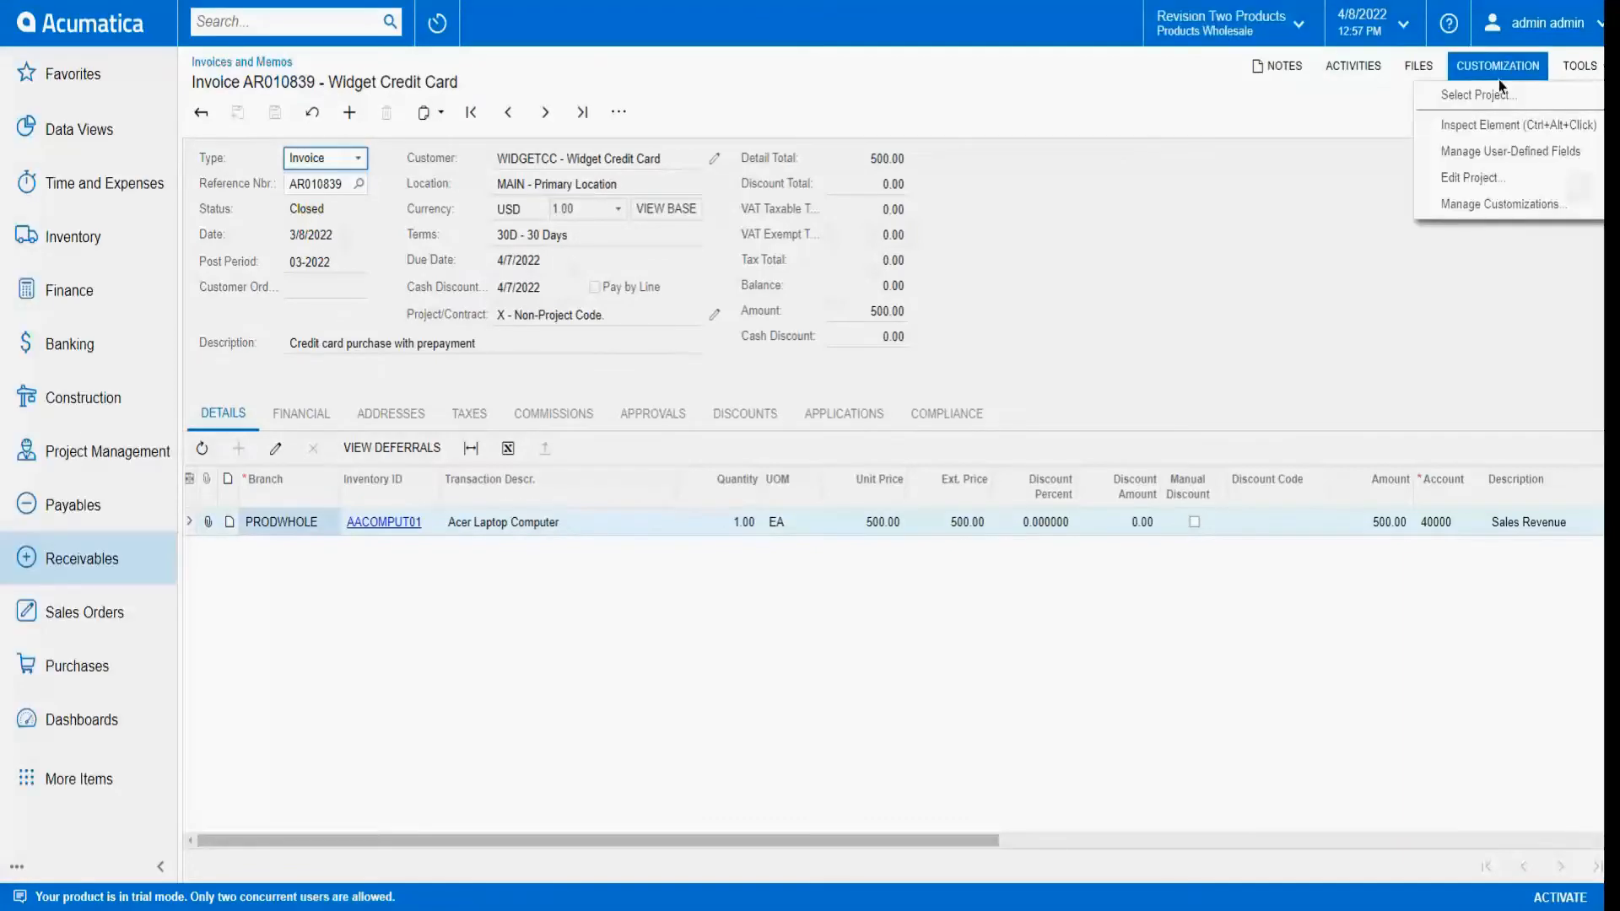
pyautogui.click(1508, 147)
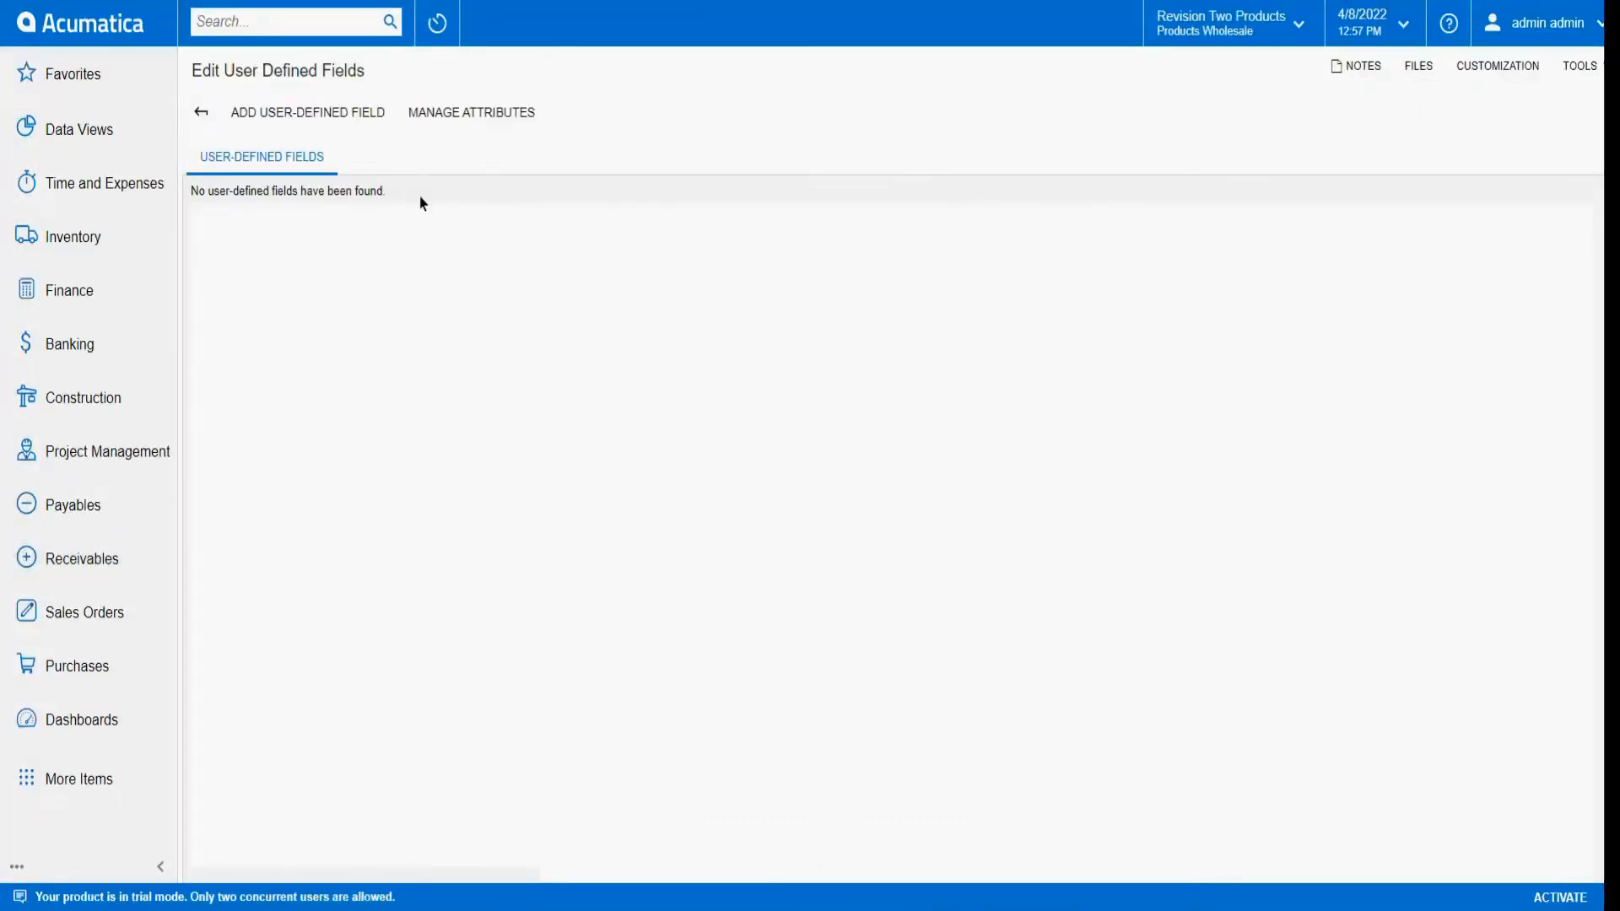
pyautogui.click(304, 119)
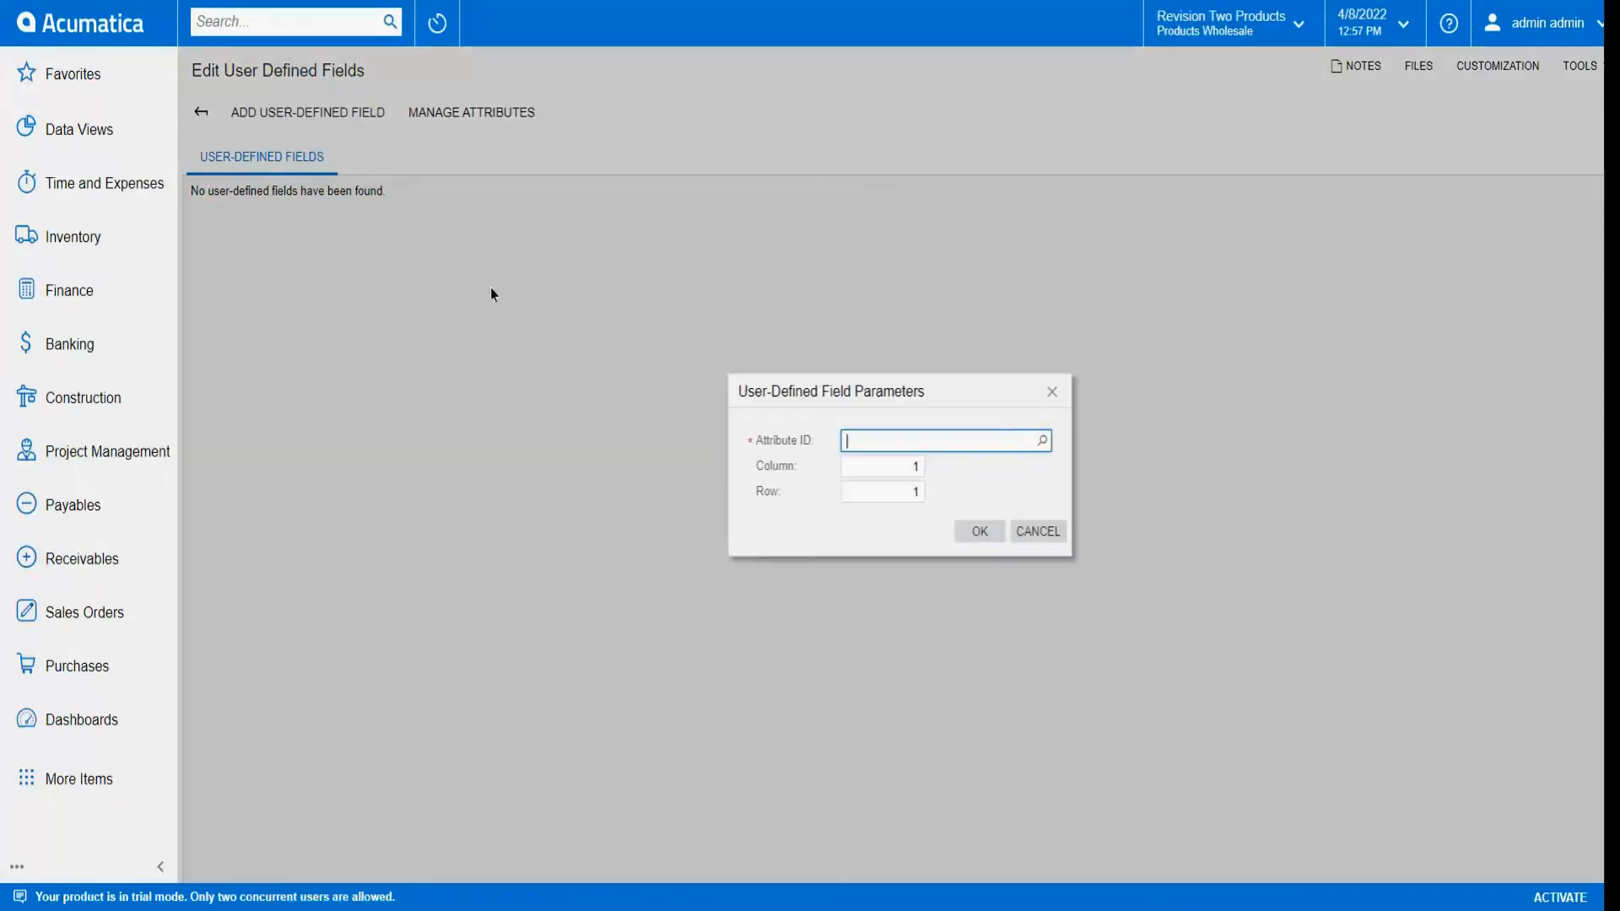
pyautogui.click(1043, 440)
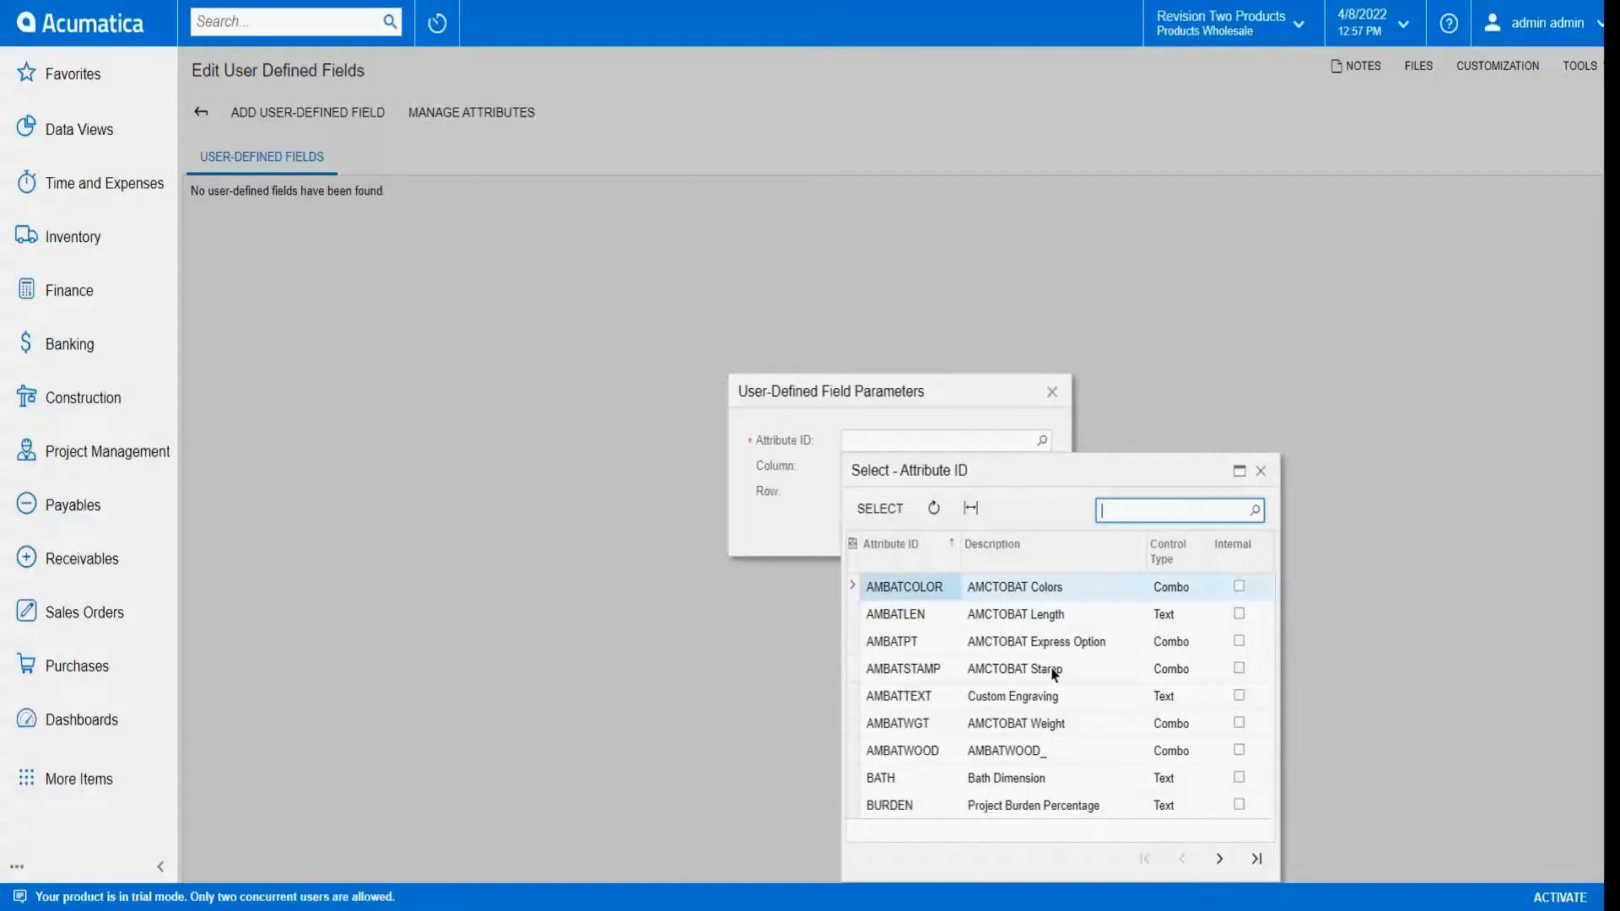
pyautogui.write('disp')
pyautogui.doubleClick(970, 593)
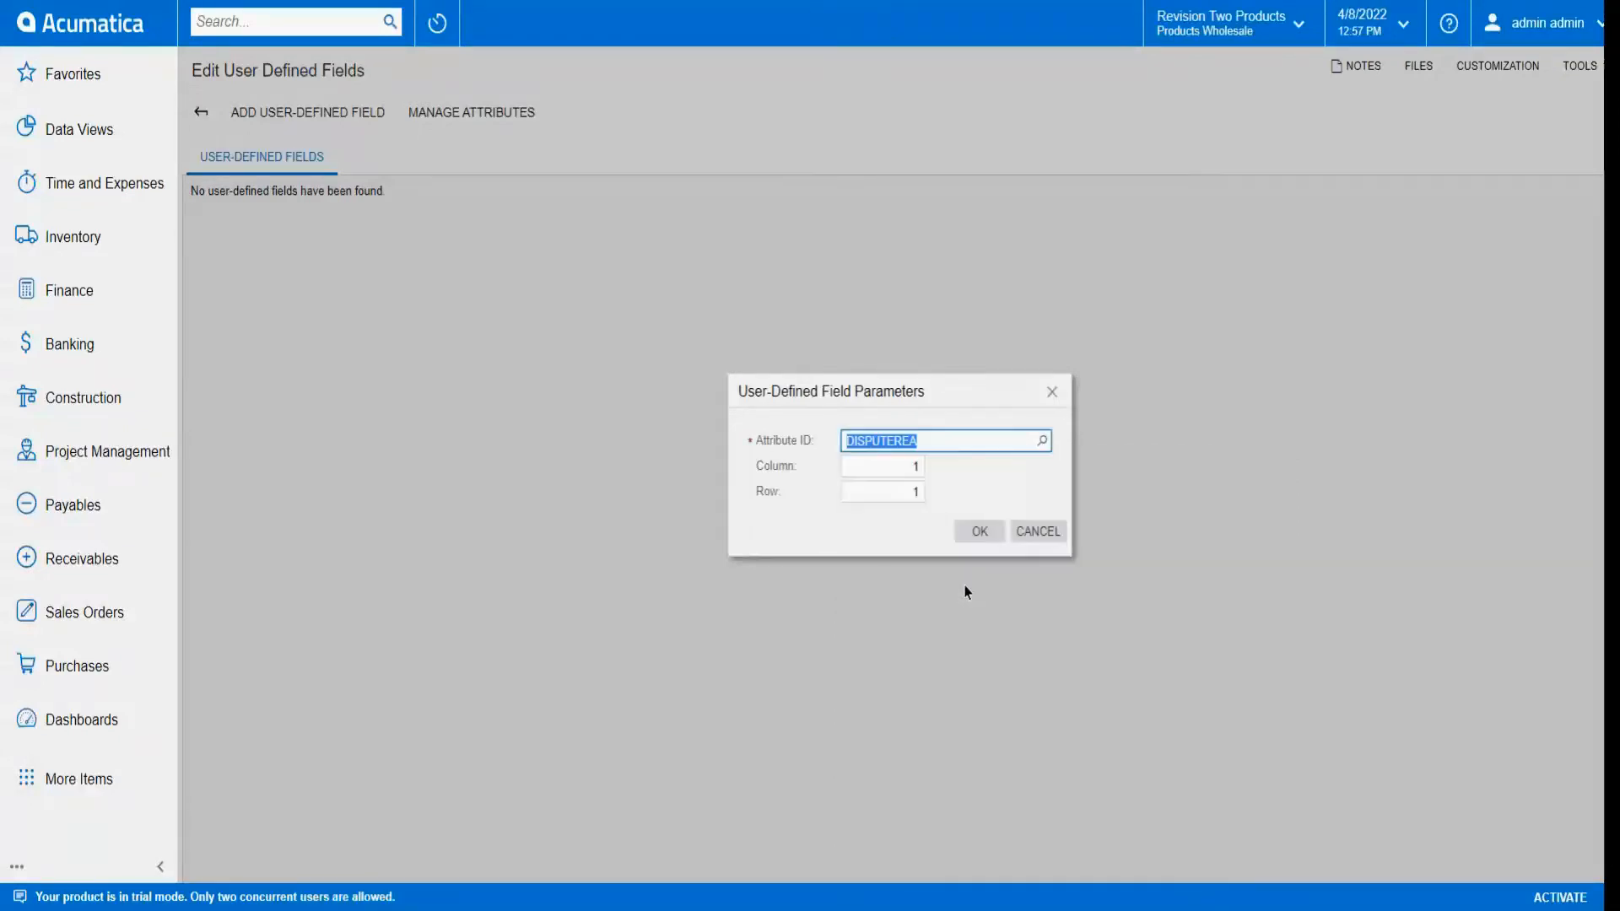
pyautogui.click(972, 533)
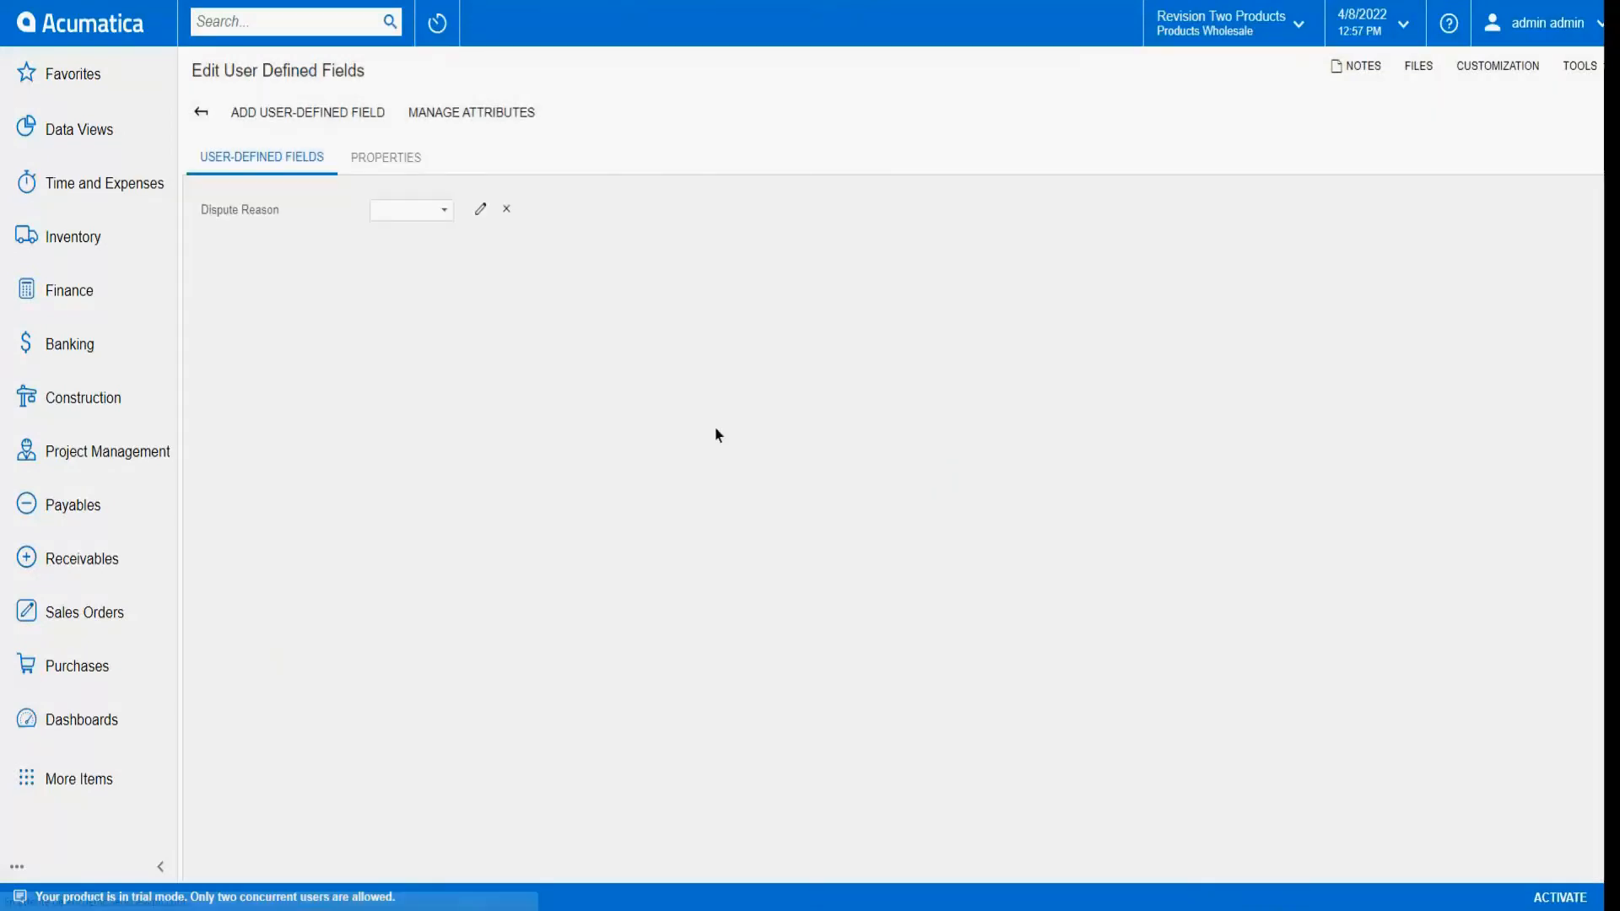
pyautogui.click(207, 118)
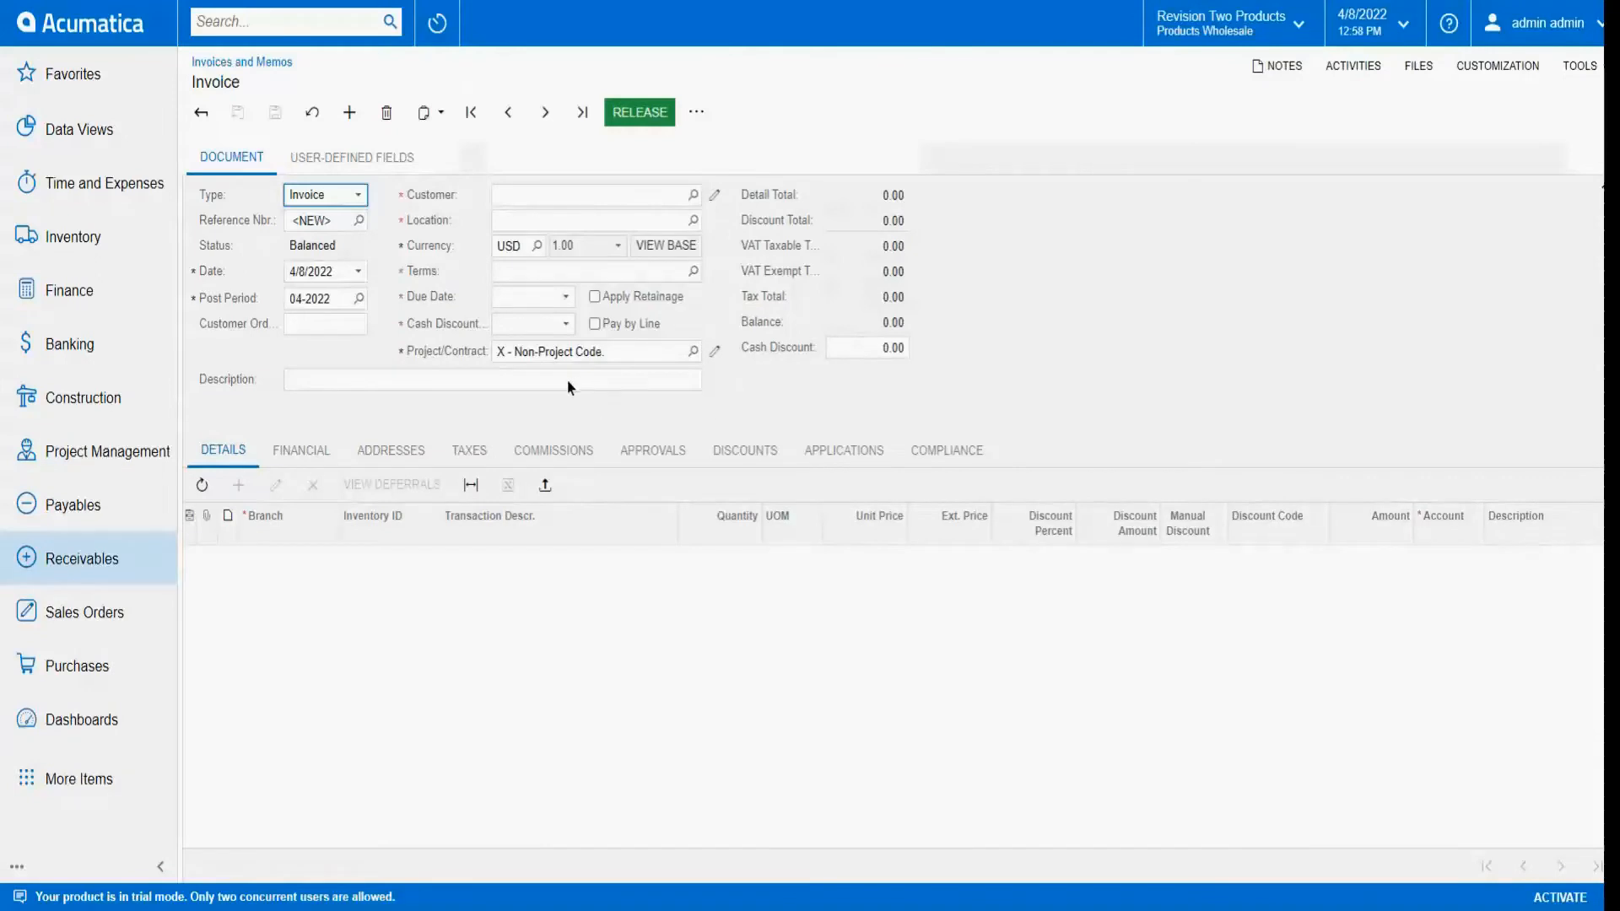
# Check the user-defined fields on the blank invoice and go back through the records to the open Artcages invoice for office supplies.
pyautogui.click(382, 153)
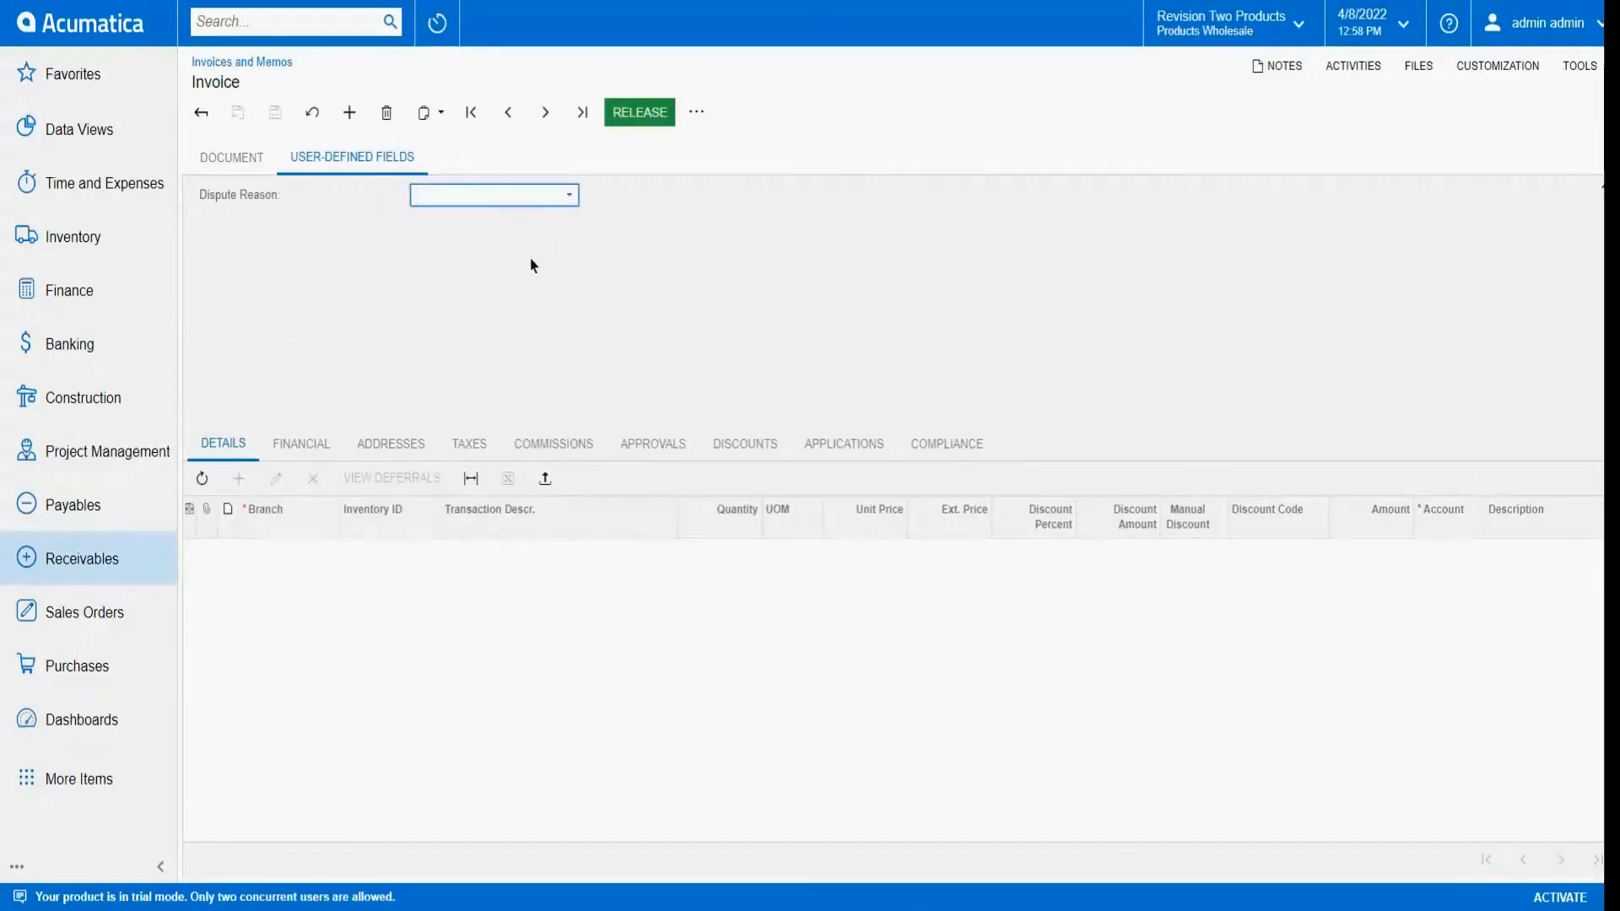
pyautogui.click(245, 158)
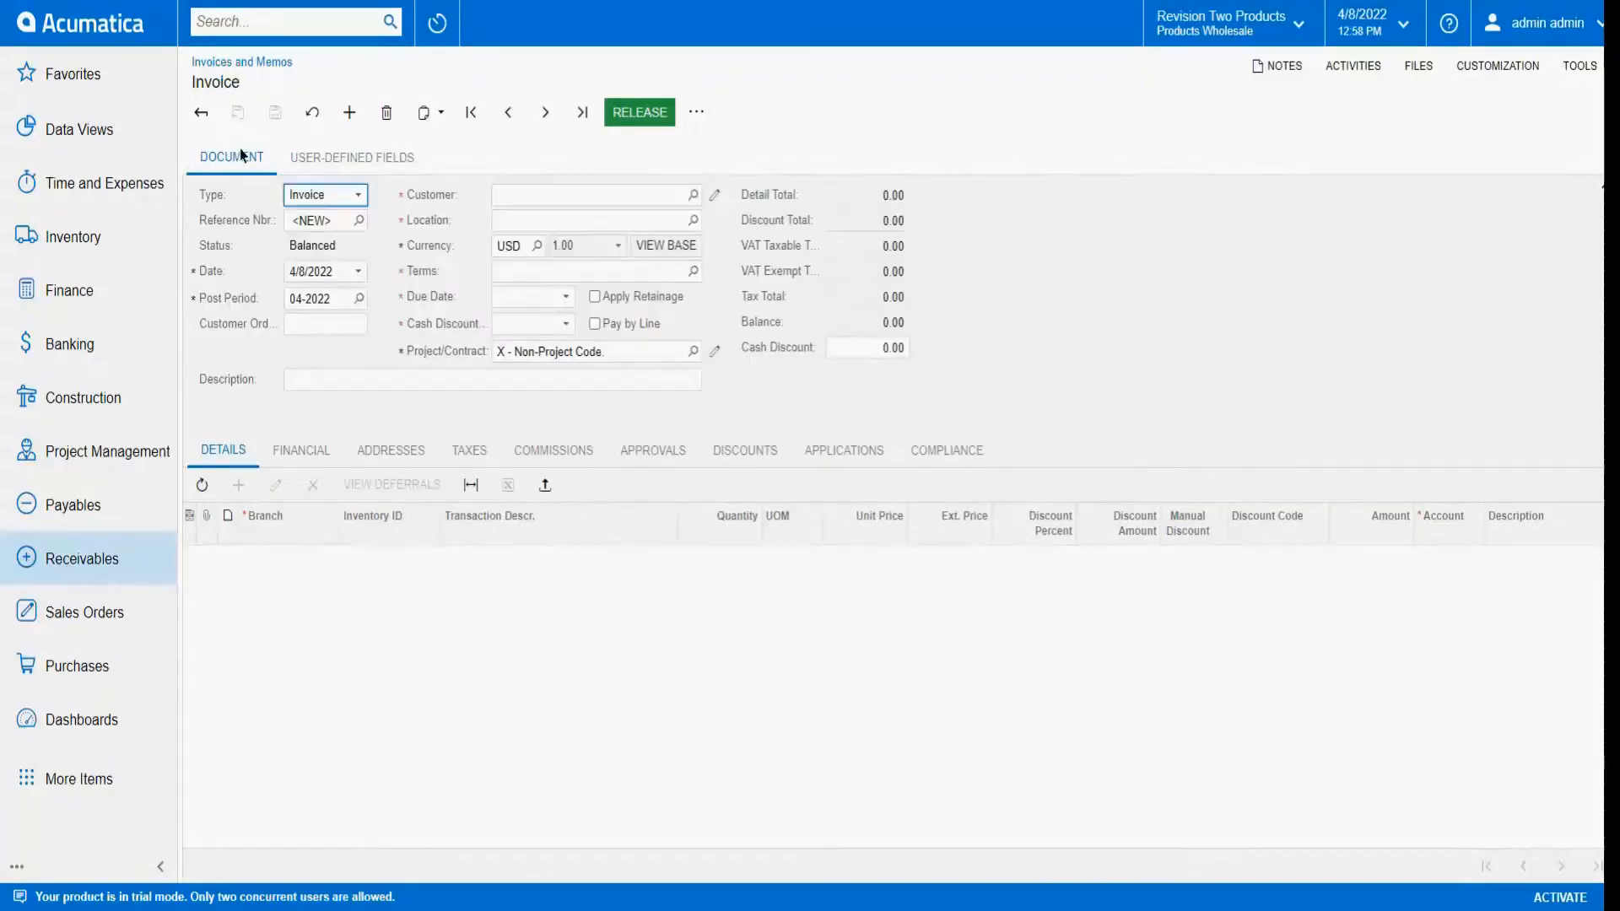
pyautogui.click(511, 113)
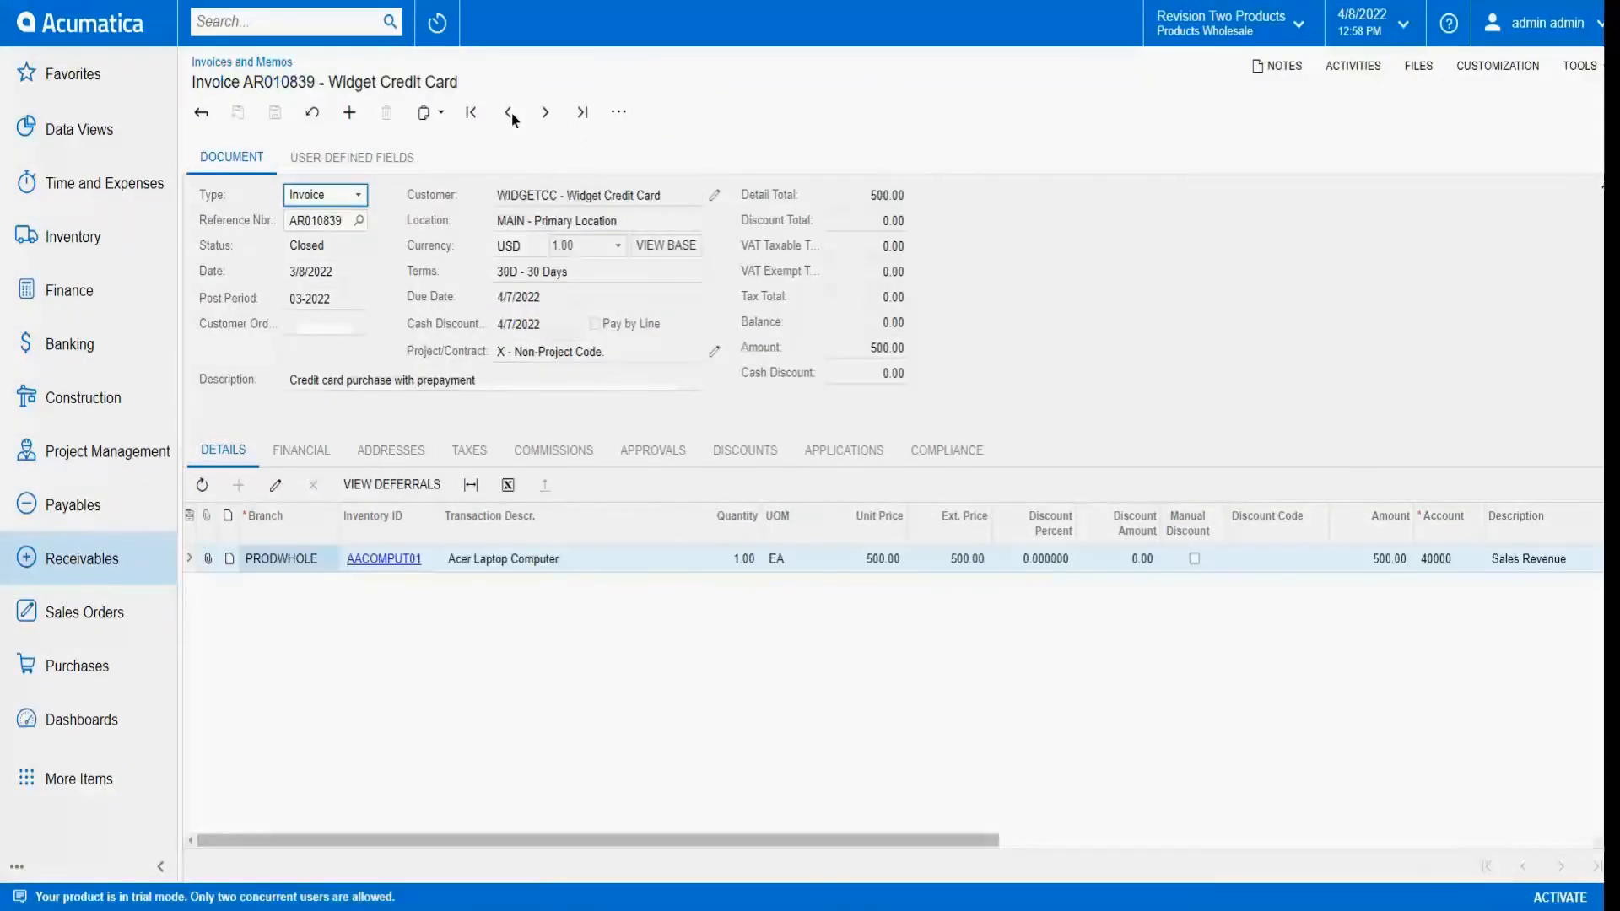
pyautogui.click(509, 113)
pyautogui.click(509, 114)
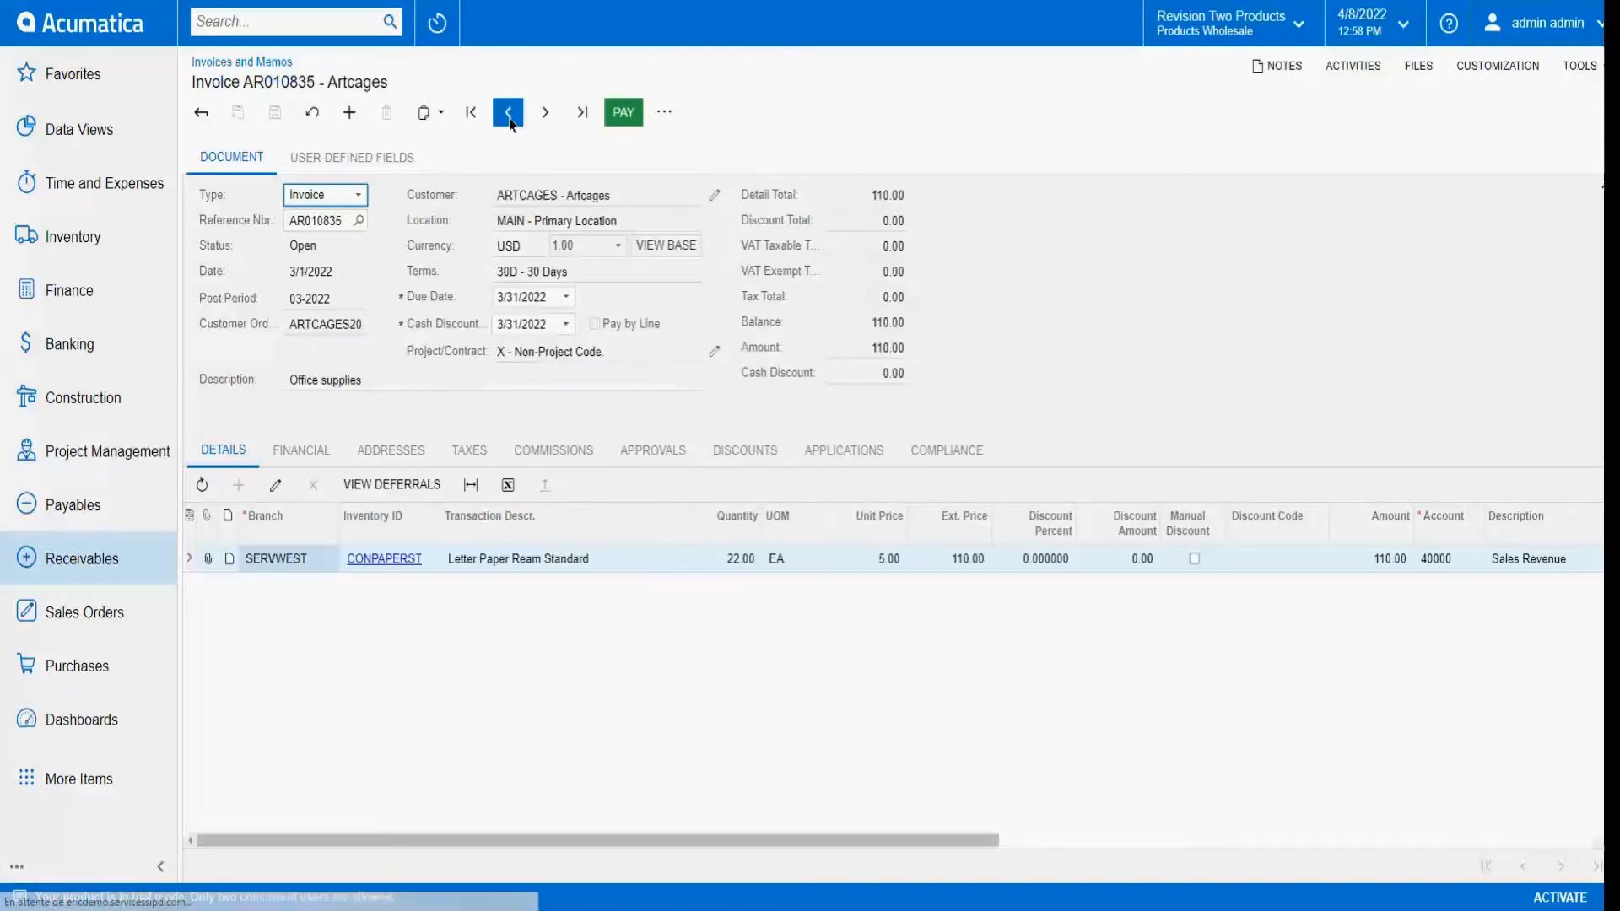
# Set the Artcages invoice's Dispute Reason to Late Shipment and Price is not good, and save the invoice.
pyautogui.click(382, 162)
pyautogui.click(418, 193)
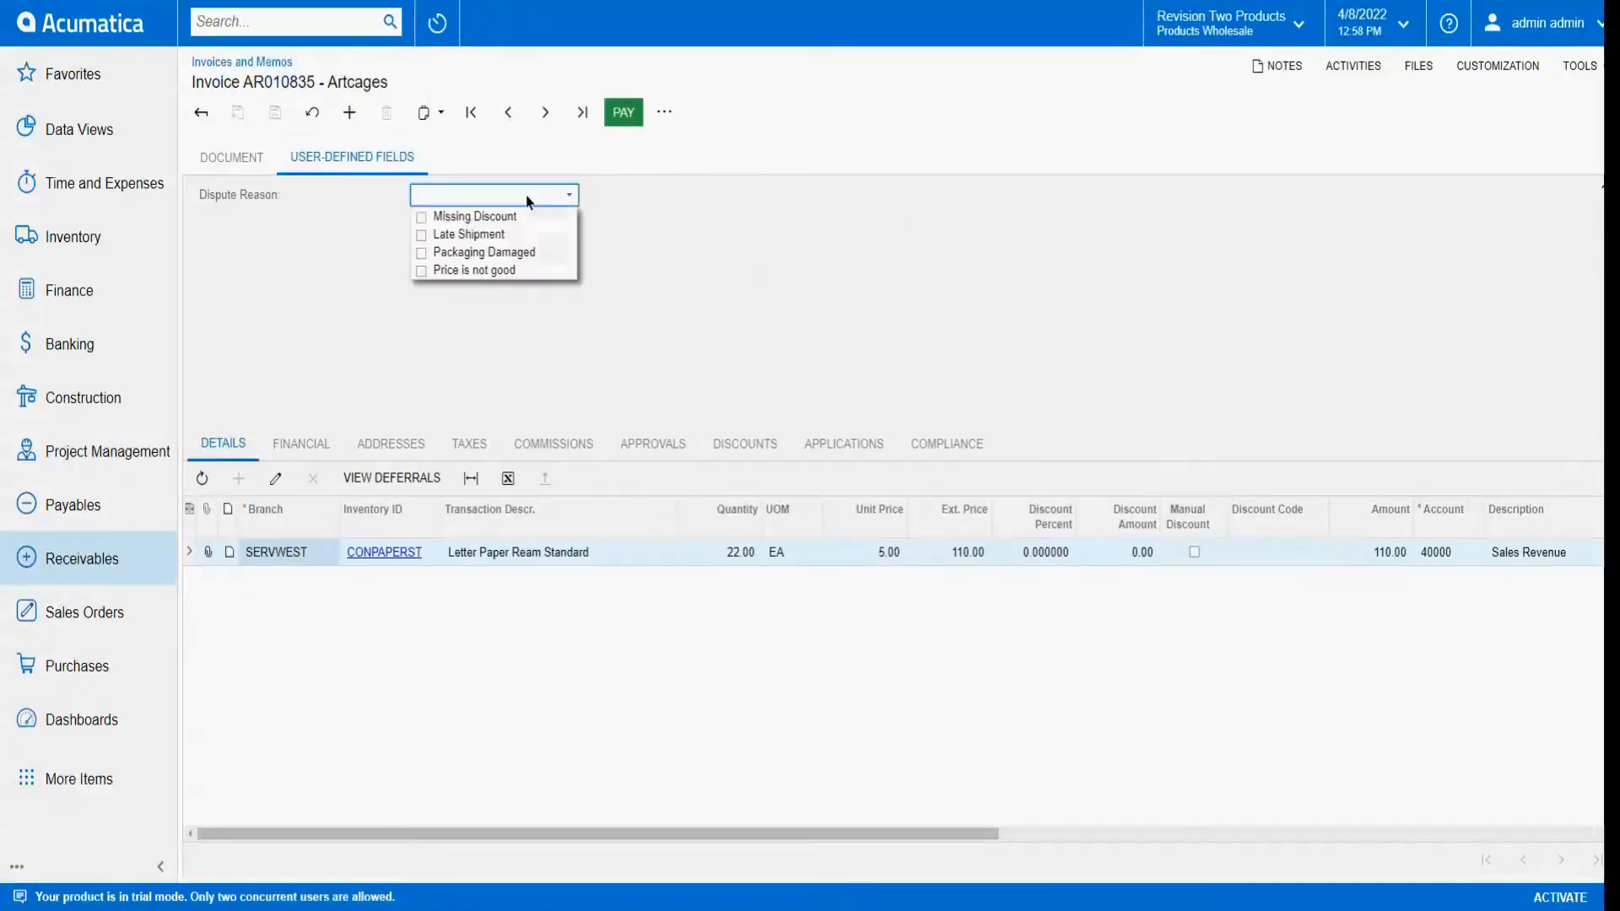
pyautogui.click(453, 236)
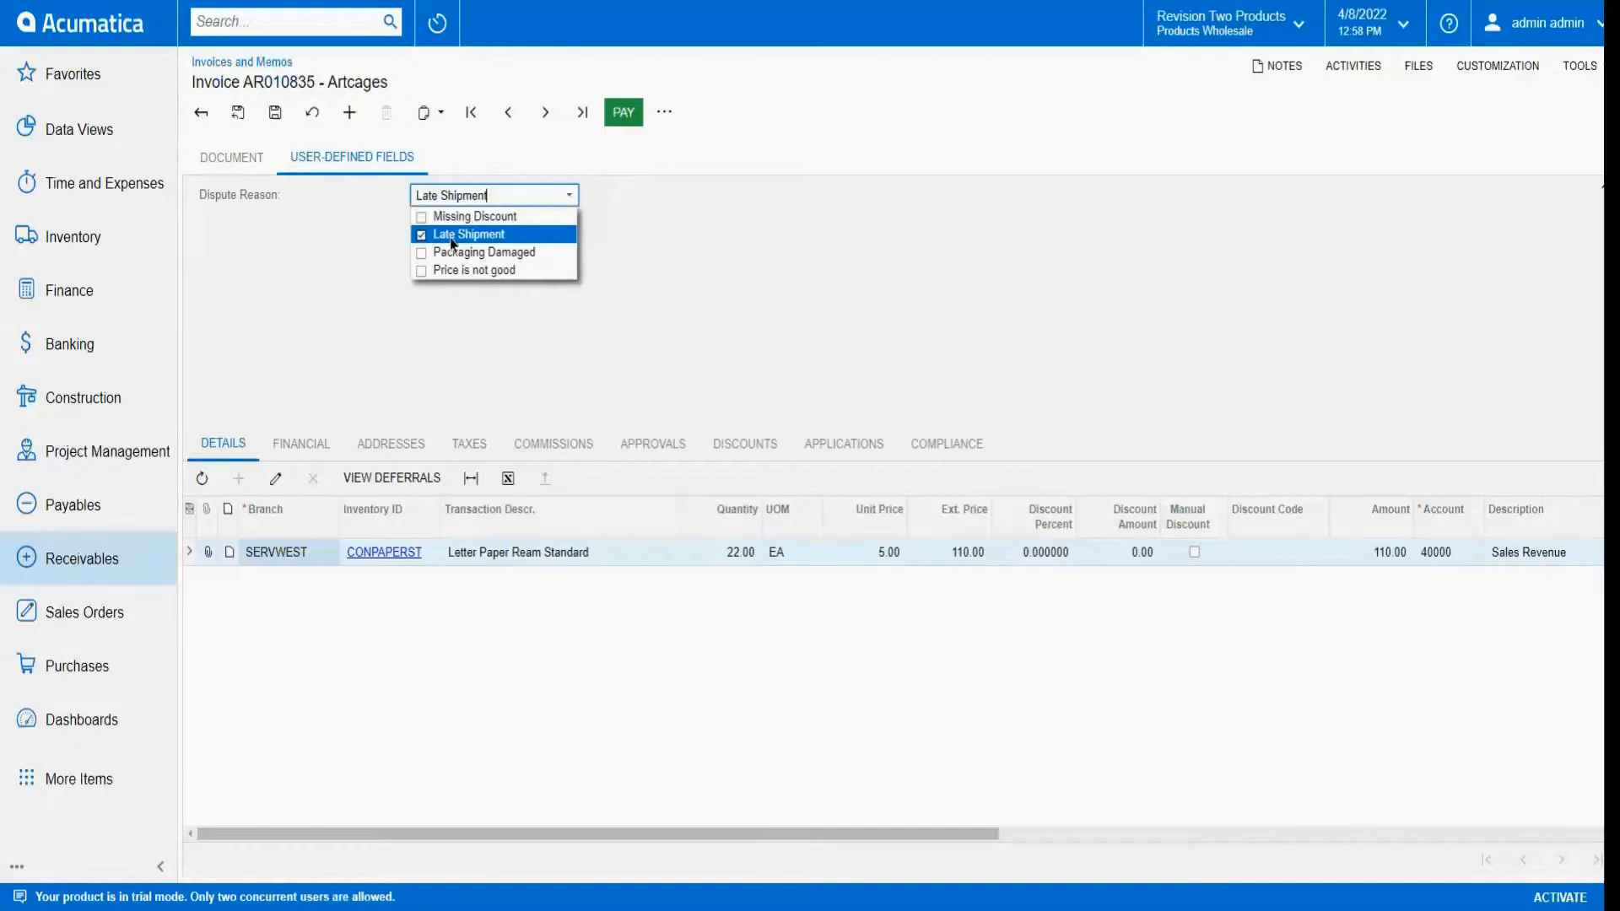
pyautogui.click(478, 272)
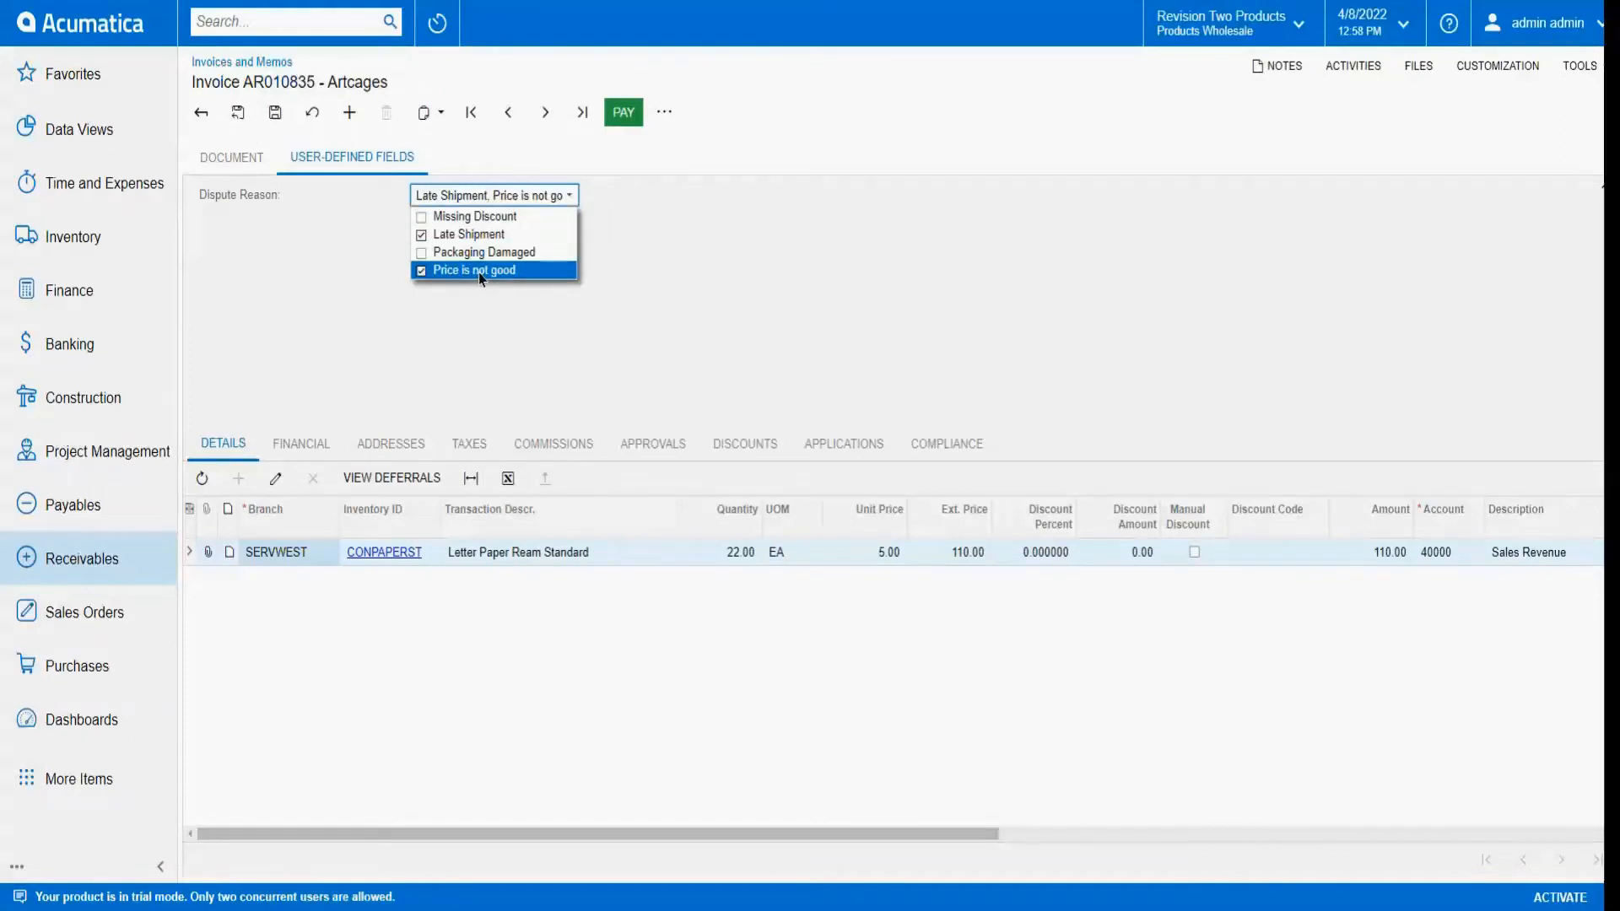
pyautogui.click(674, 355)
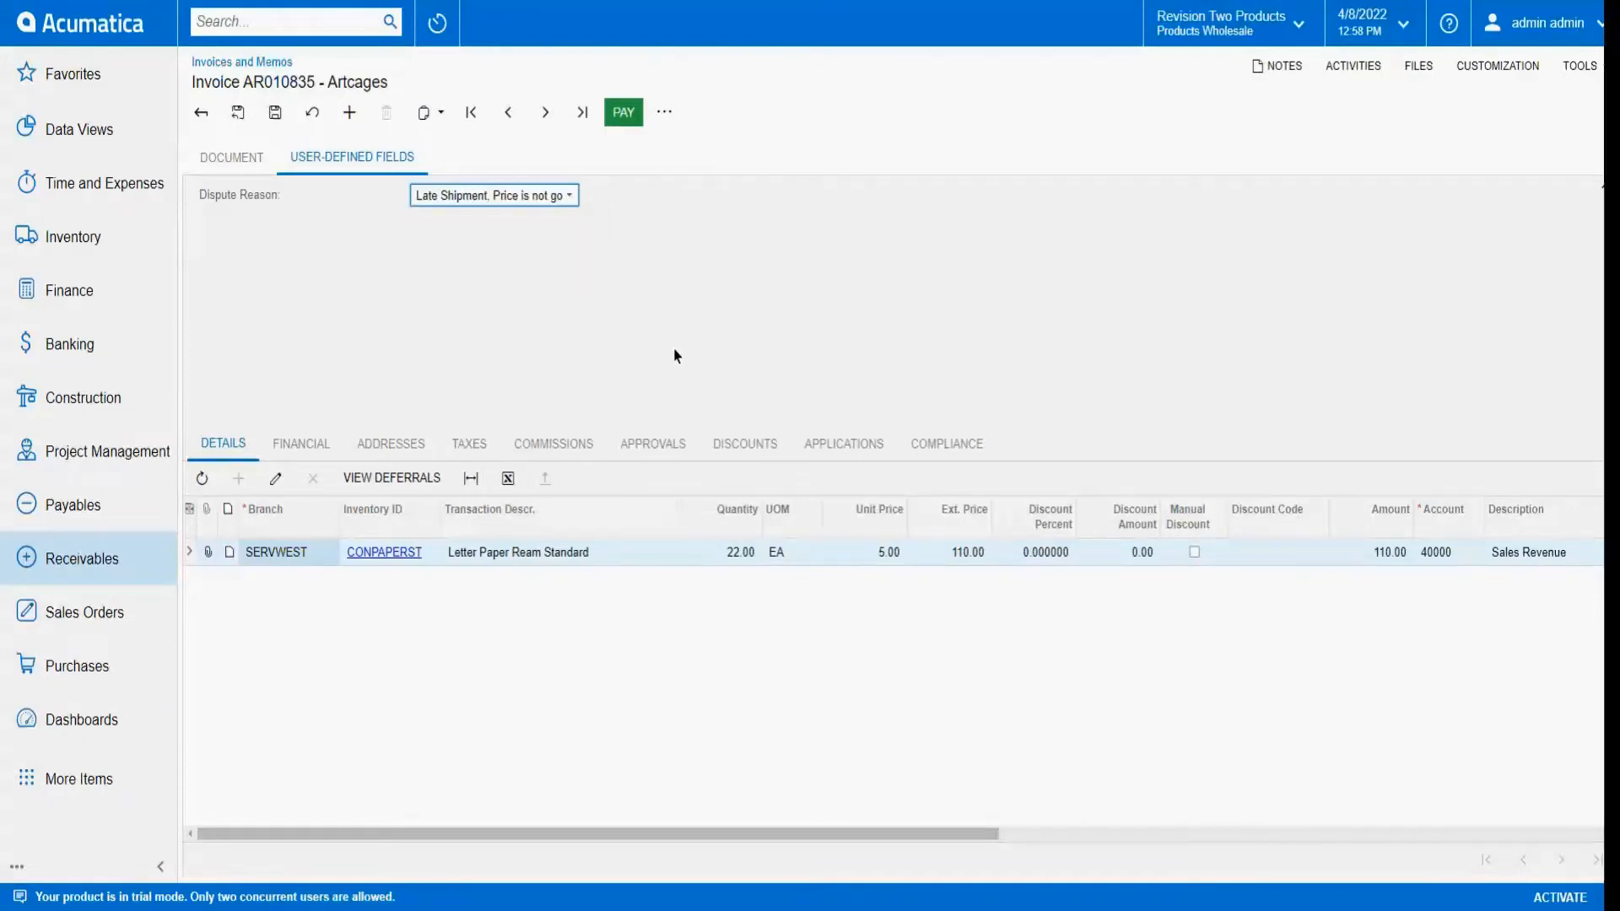
pyautogui.click(277, 112)
# Return to the Invoices and Memos list, open its generic inquiry for editing, and display the entry point settings.
pyautogui.click(202, 114)
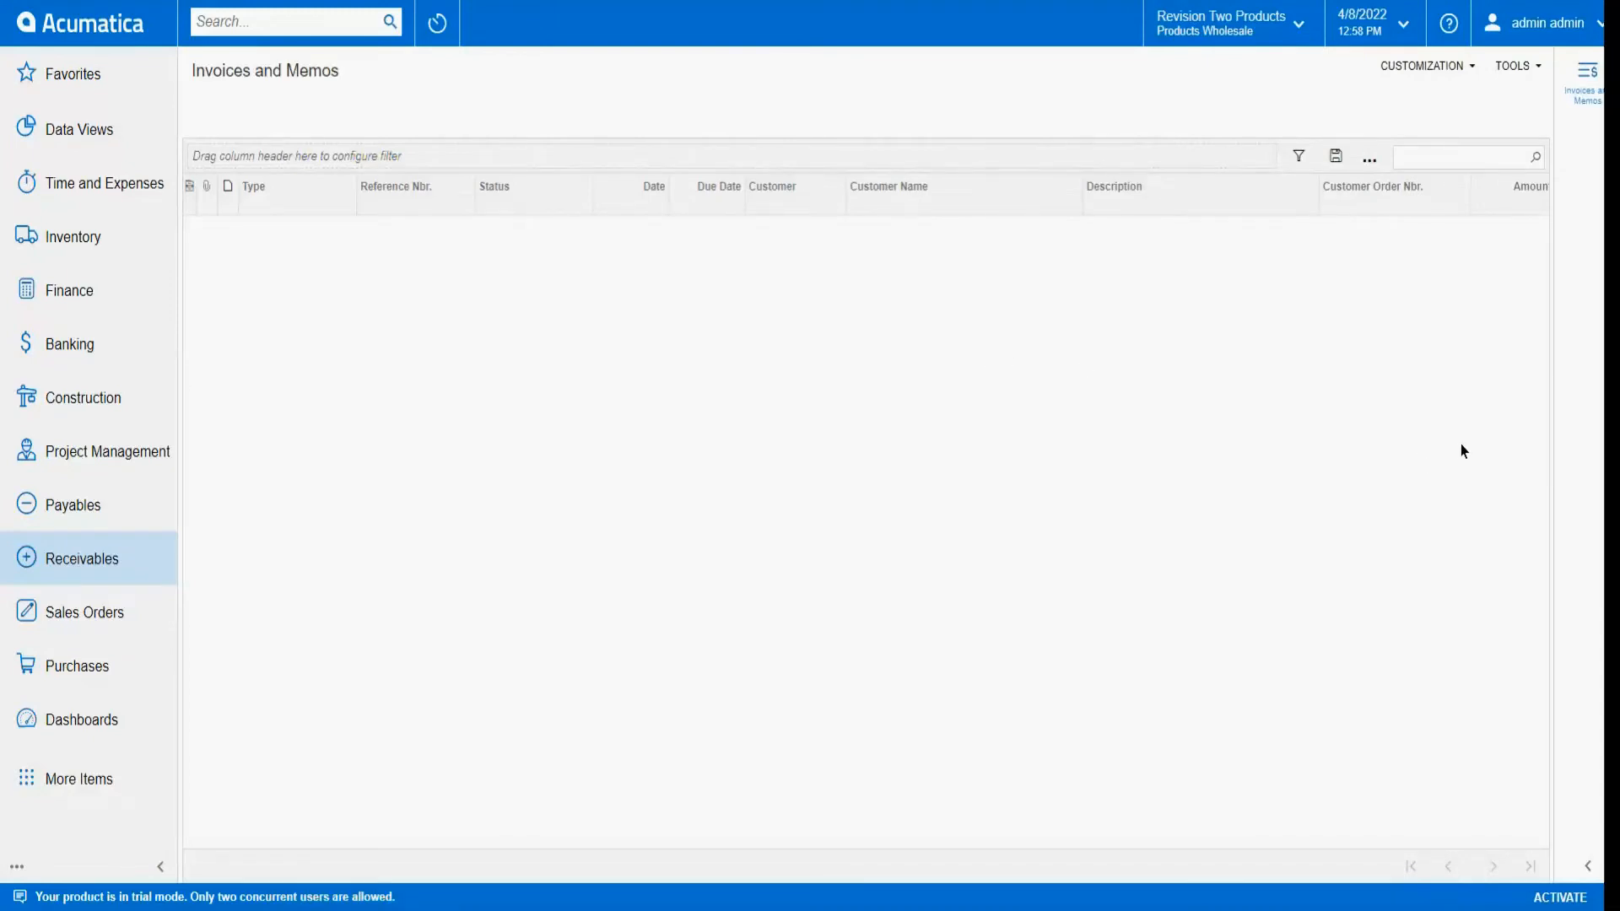
pyautogui.click(1439, 67)
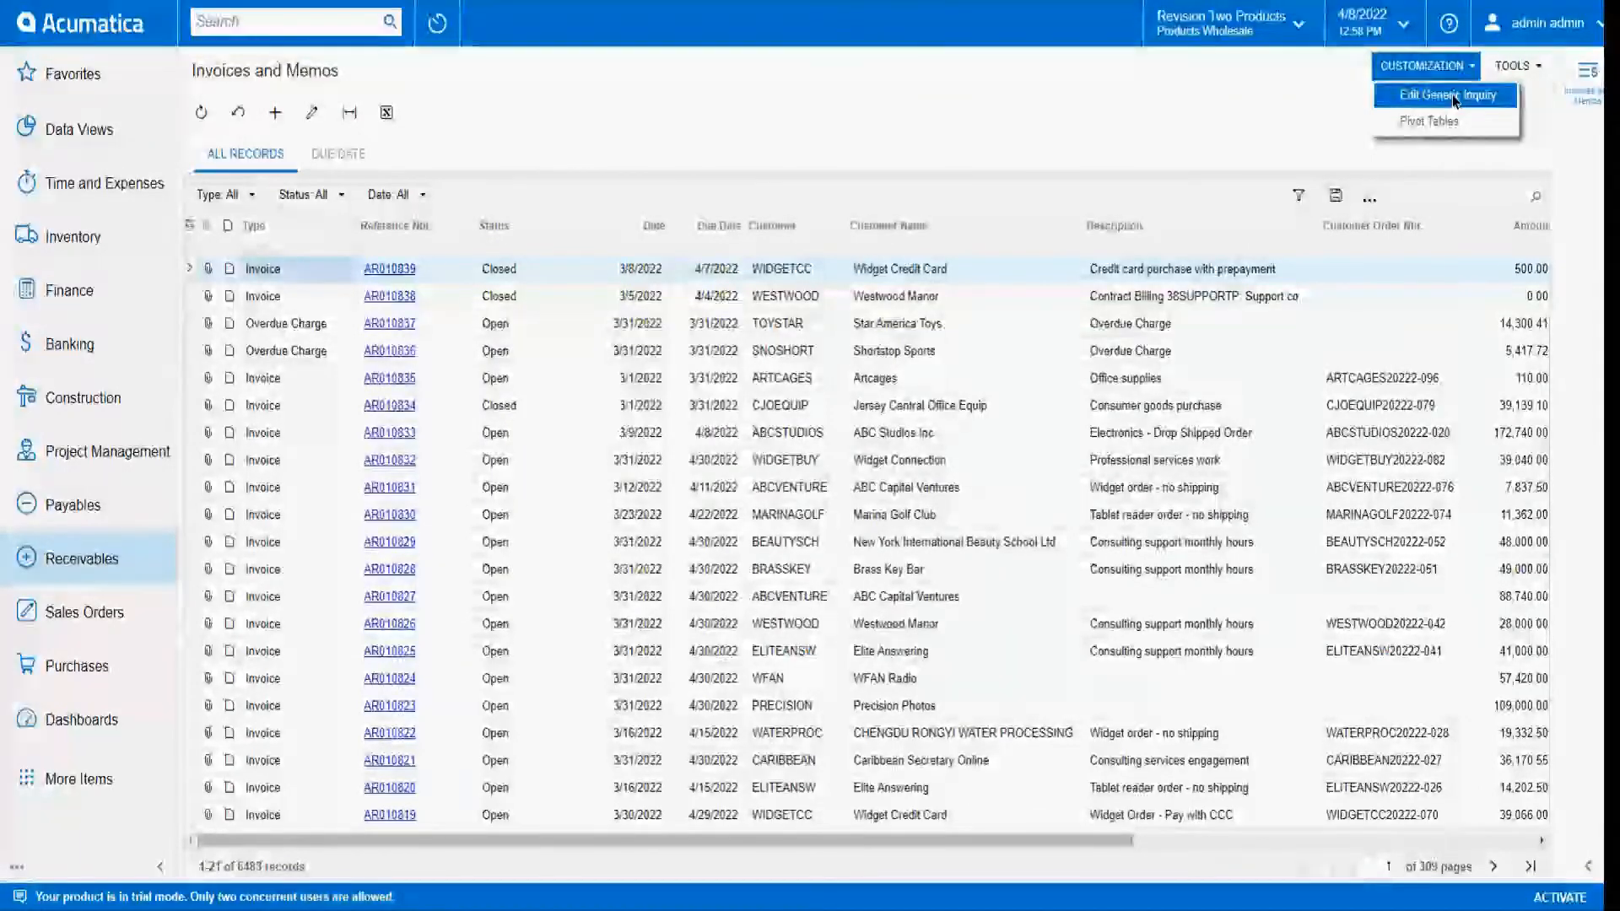
pyautogui.click(1451, 95)
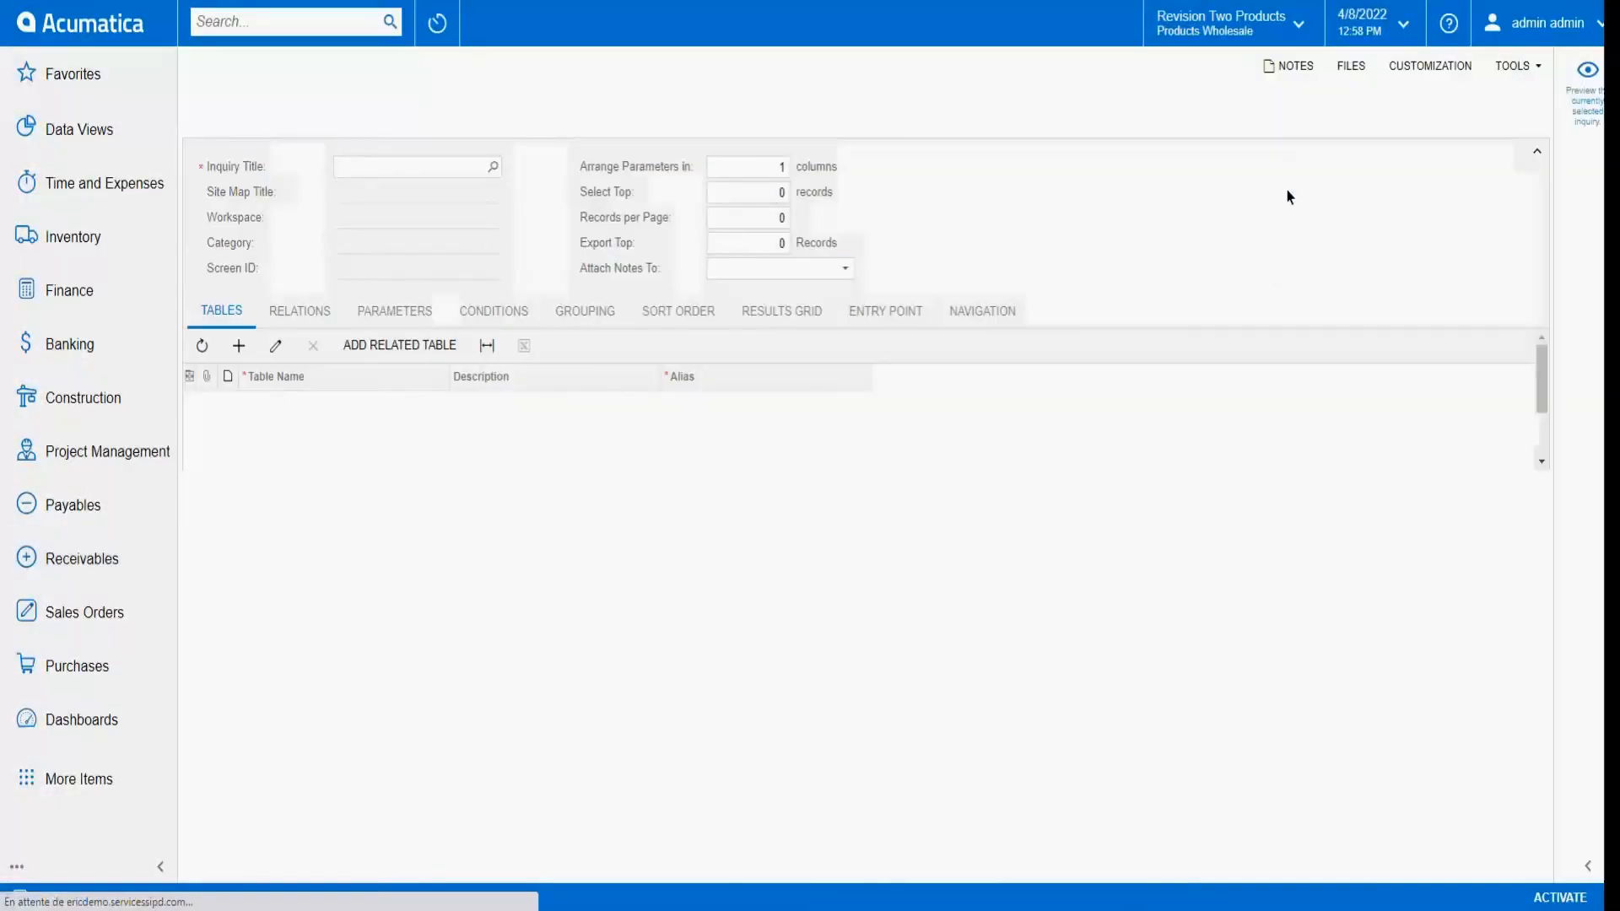
pyautogui.click(893, 311)
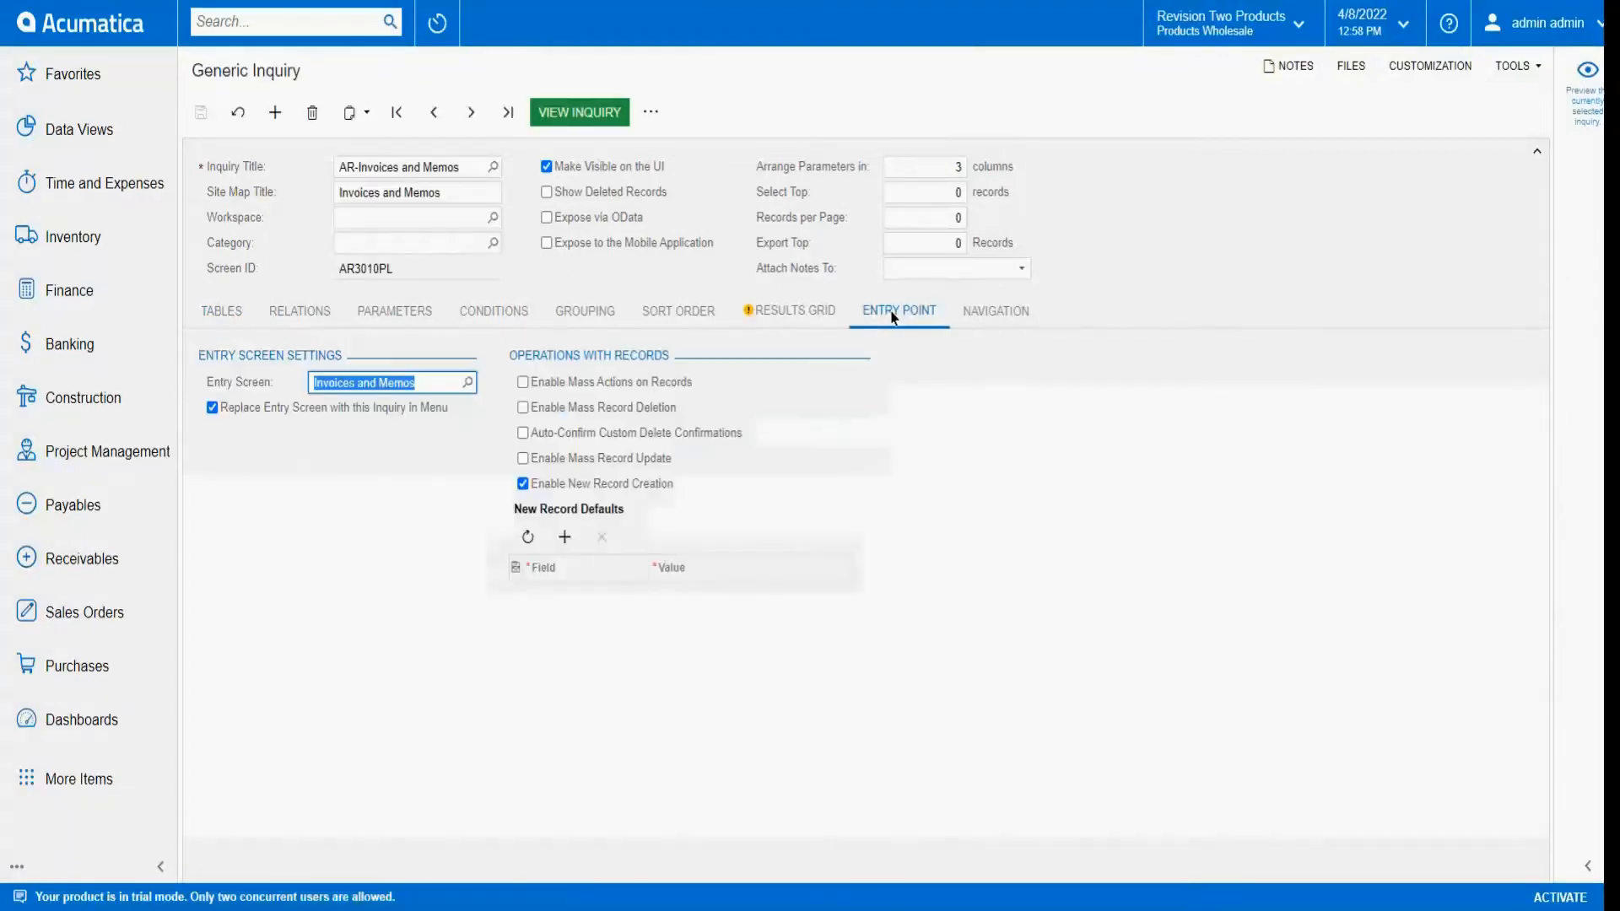
# Add the ARInvoice data field AttributeDISPUTEREA as a new row in the inquiry's results grid and save the inquiry.
pyautogui.click(793, 311)
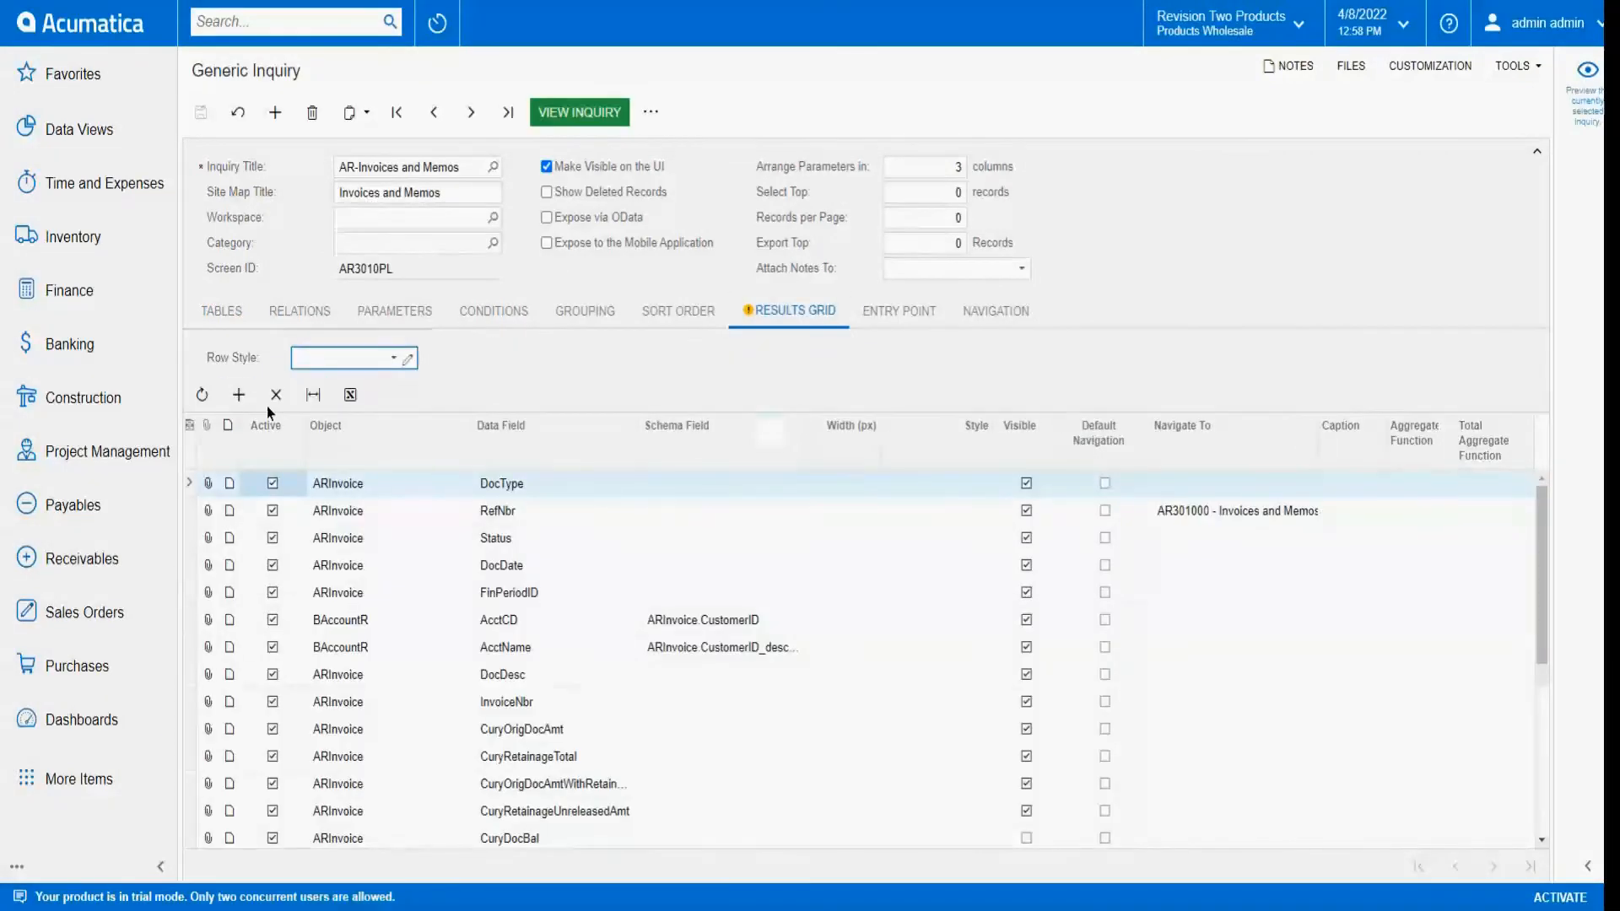
pyautogui.scroll(-10, 251, 472)
pyautogui.click(545, 835)
pyautogui.click(586, 831)
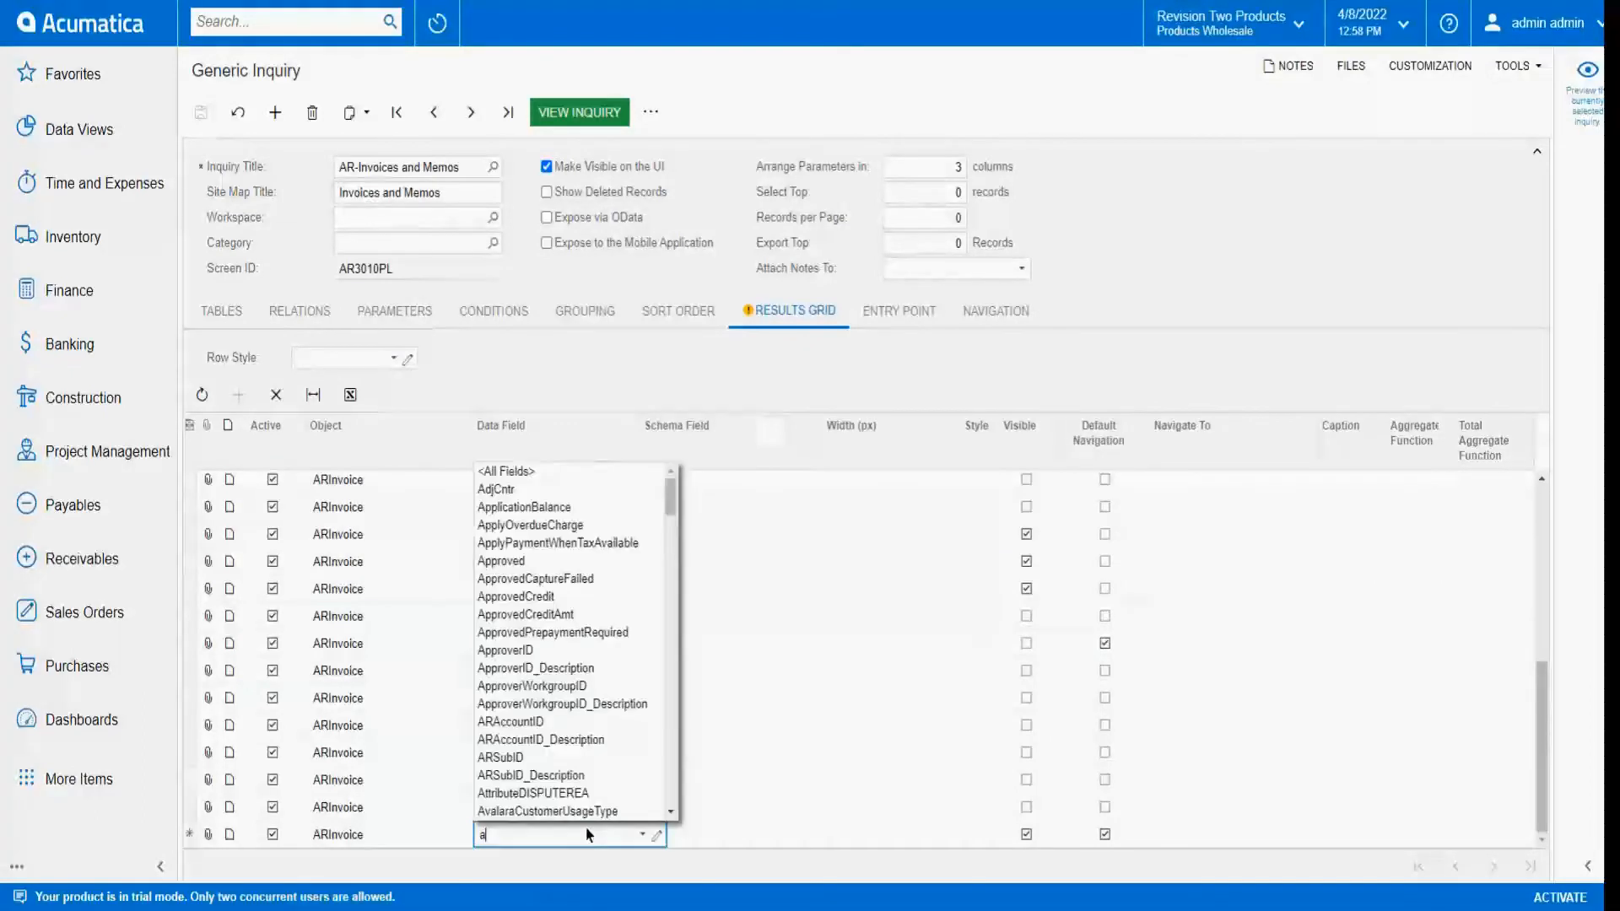
pyautogui.write('att')
pyautogui.click(564, 777)
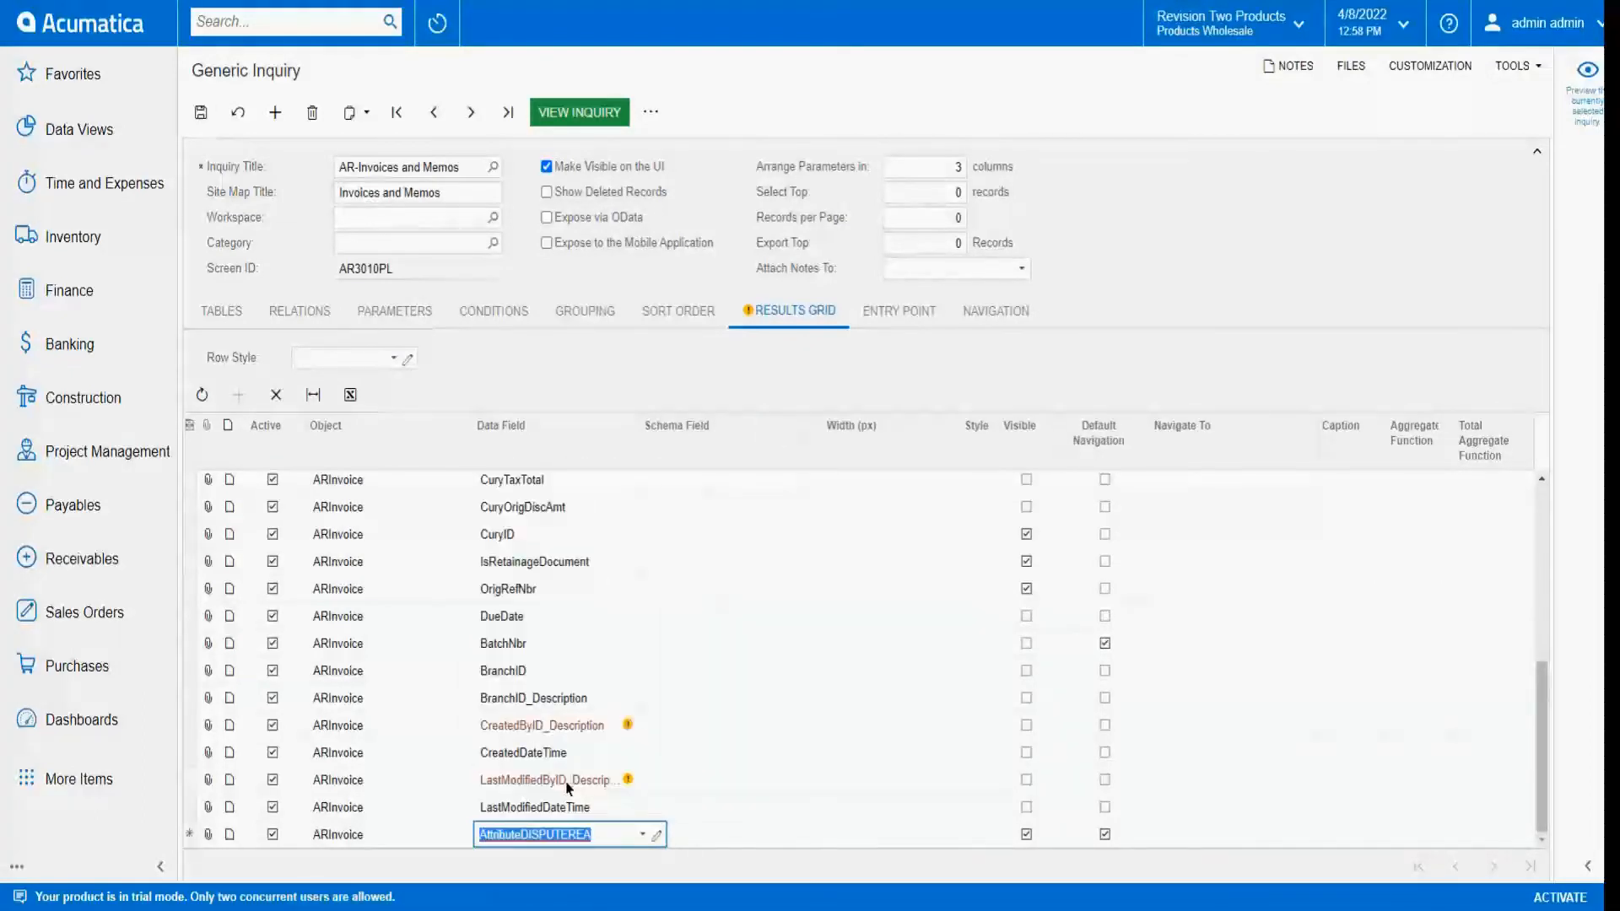
pyautogui.click(199, 117)
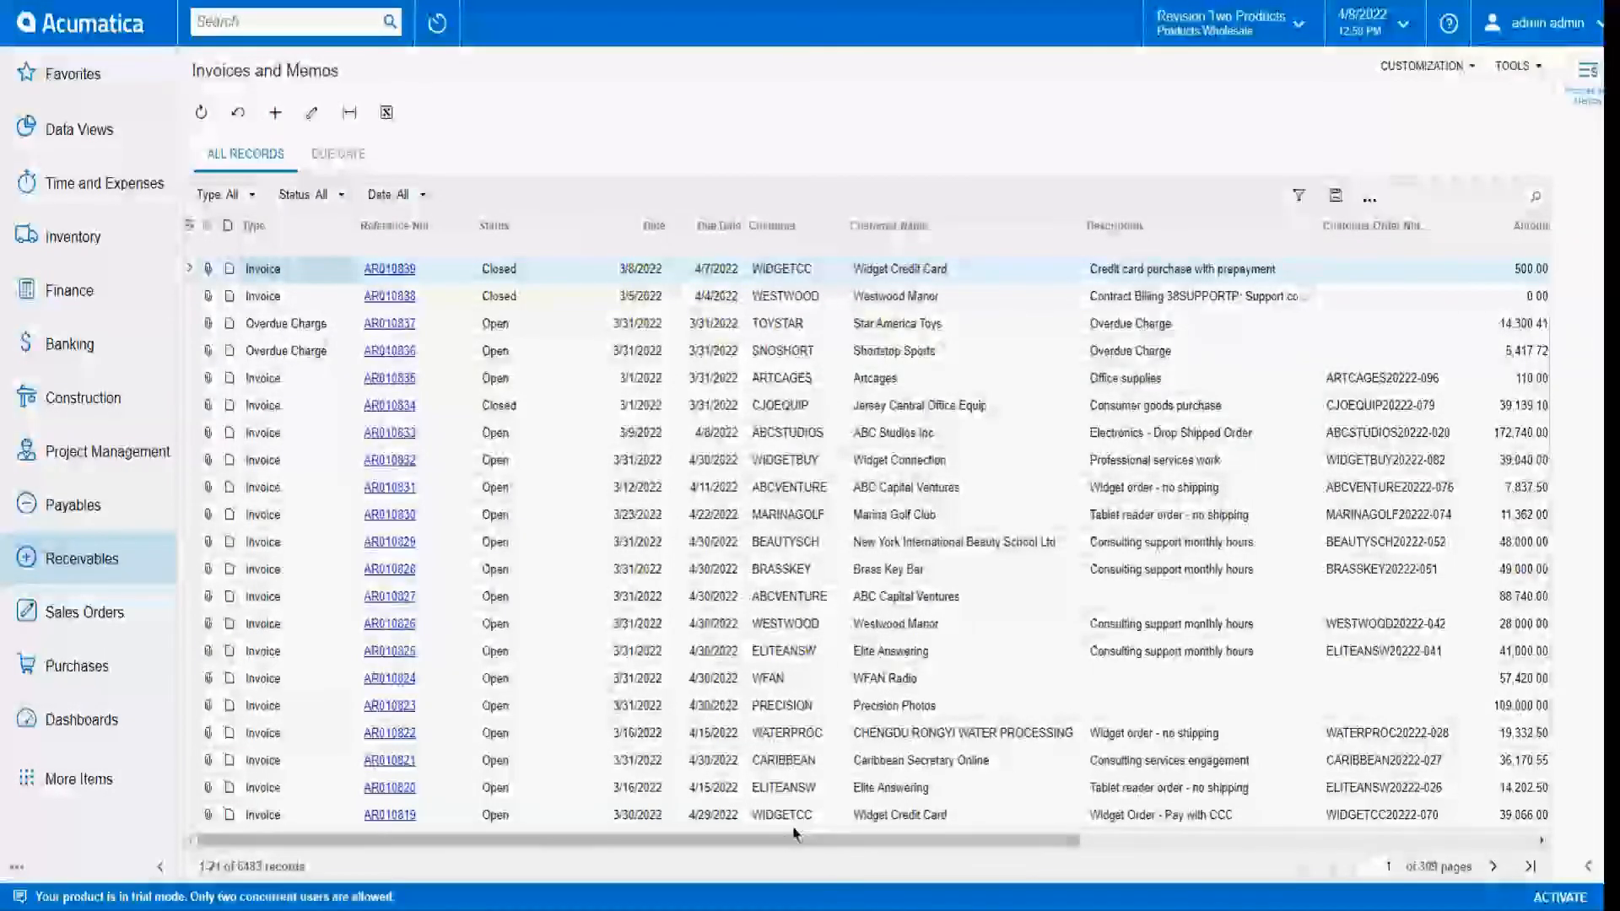
# Filter the Invoices and Memos list by Dispute Reason values Late Shipment and Price is not good, and reset that filter to all values.
pyautogui.moveTo(797, 841); pyautogui.dragTo(1431, 863)
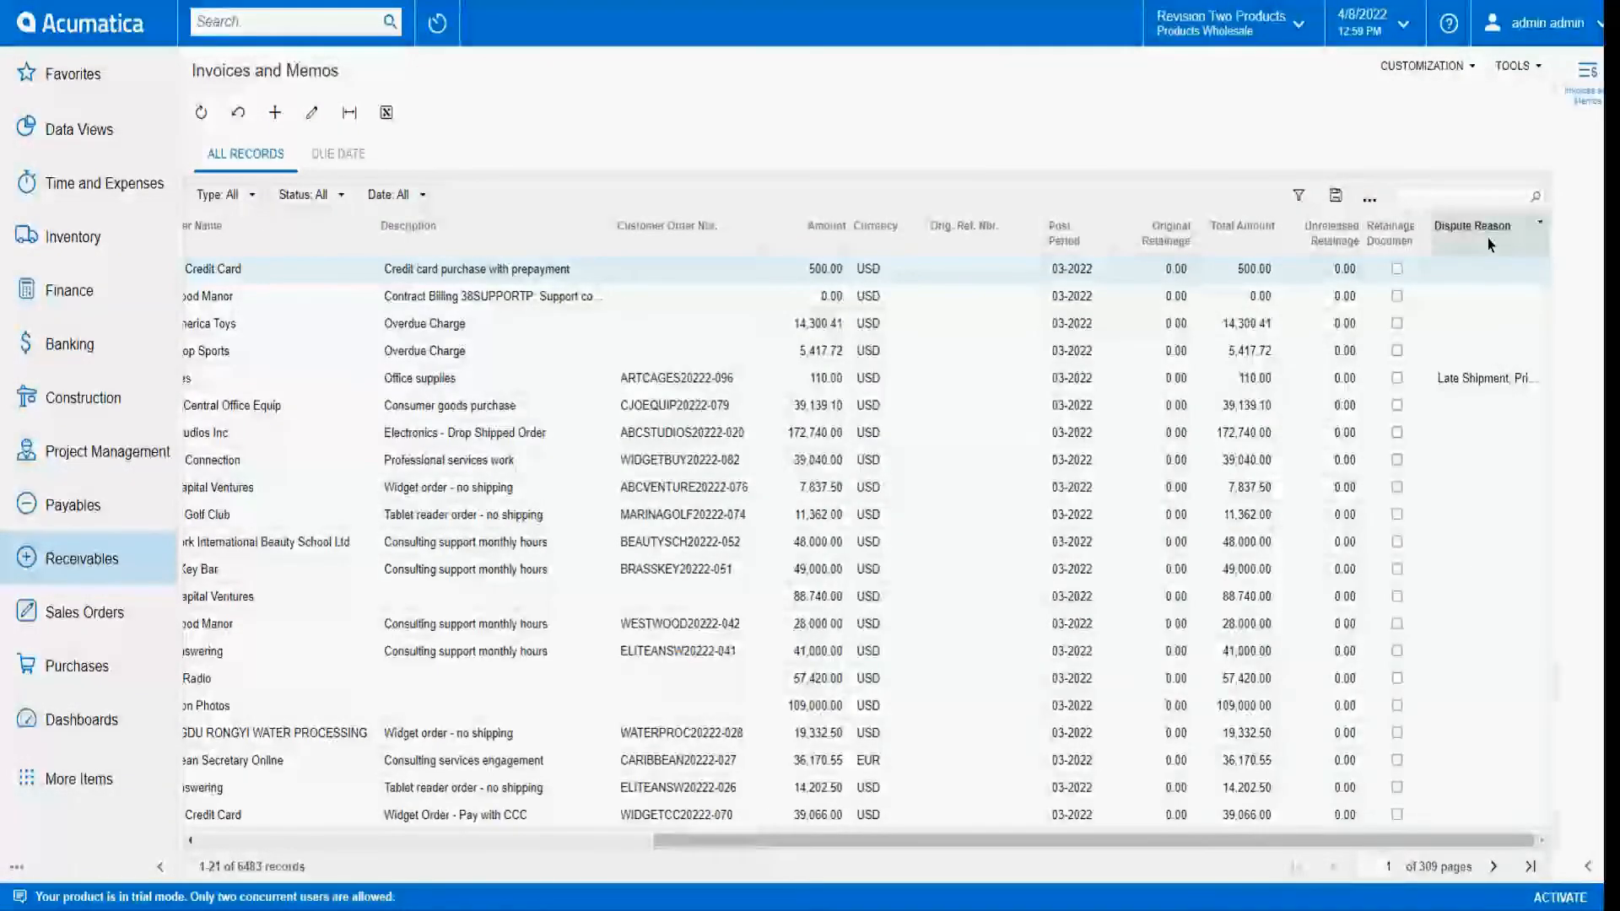
pyautogui.click(1531, 232)
pyautogui.click(1435, 392)
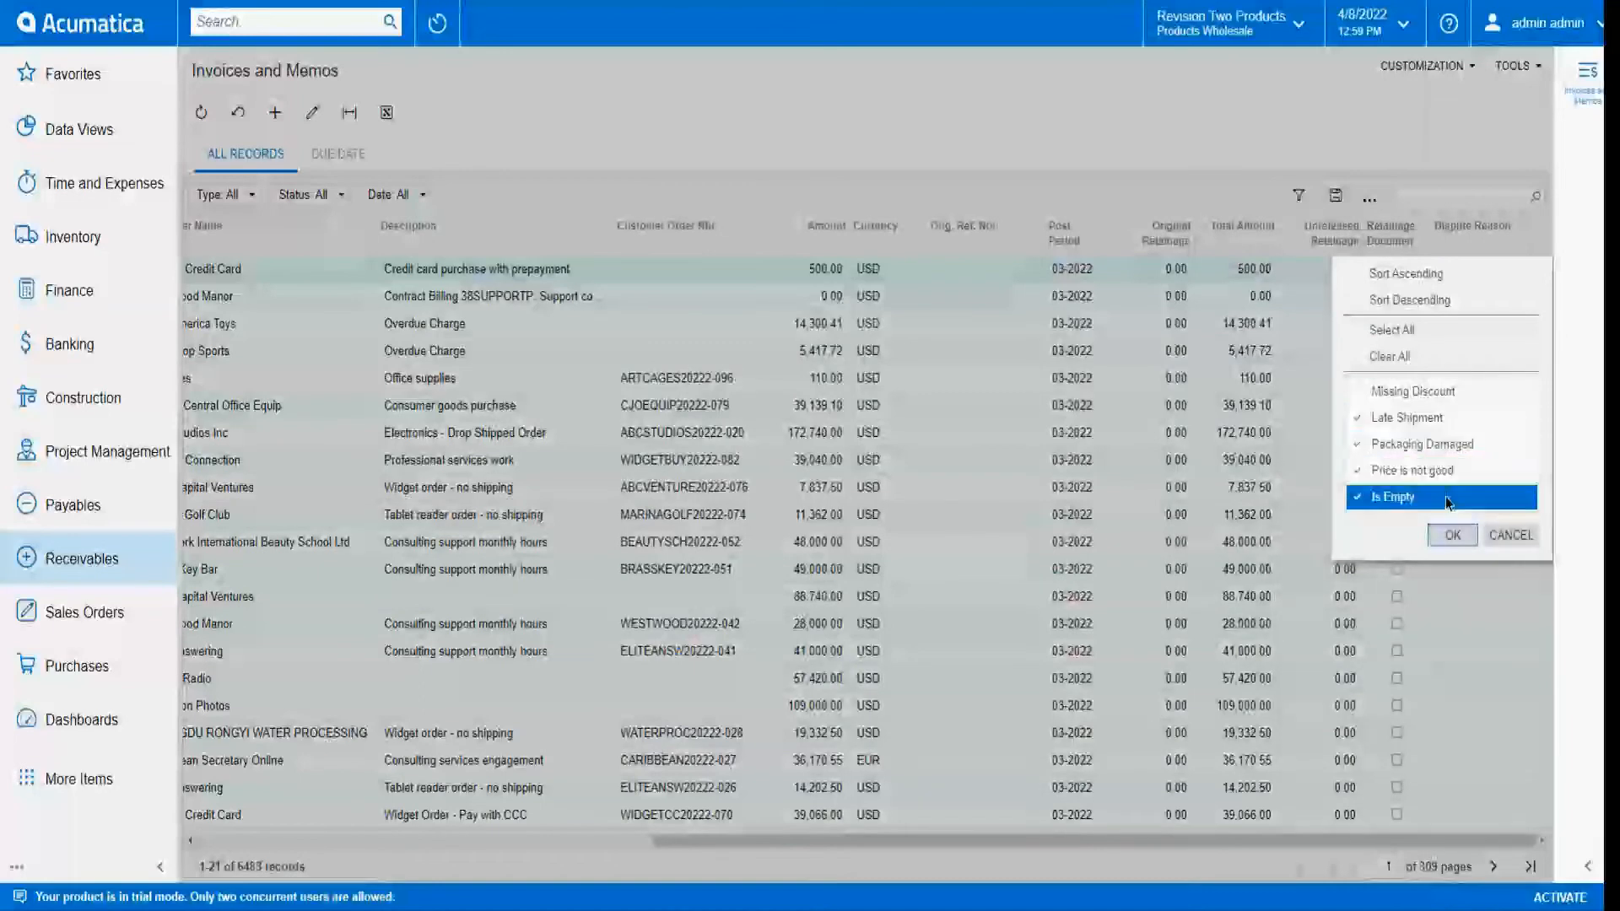
pyautogui.click(1443, 446)
pyautogui.click(1452, 535)
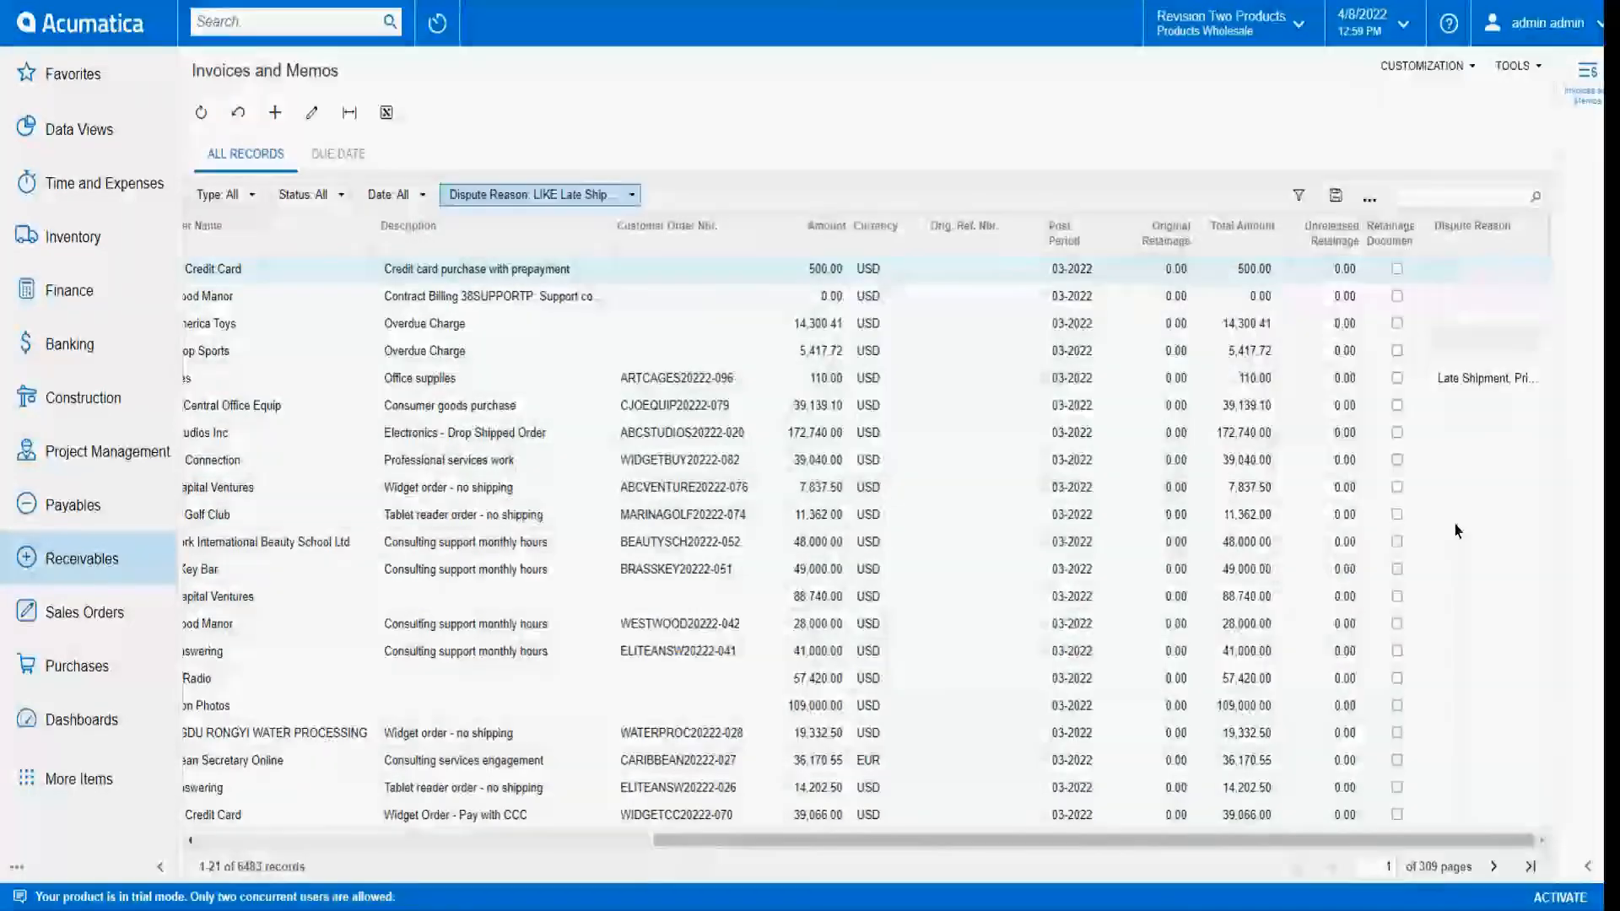
pyautogui.click(1473, 236)
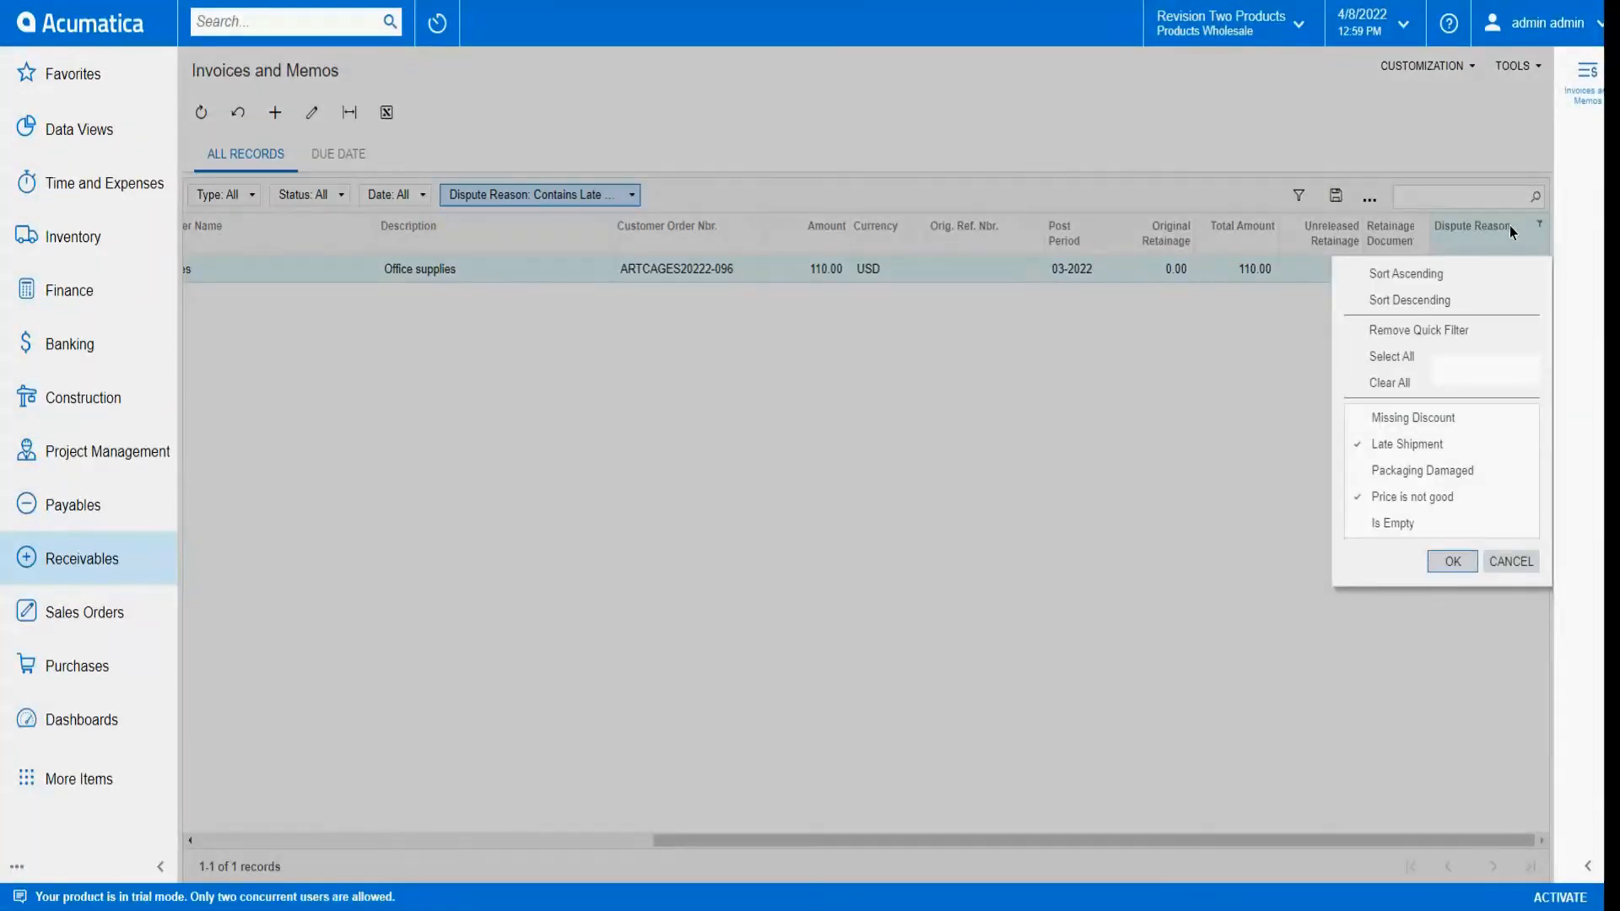
pyautogui.click(1469, 146)
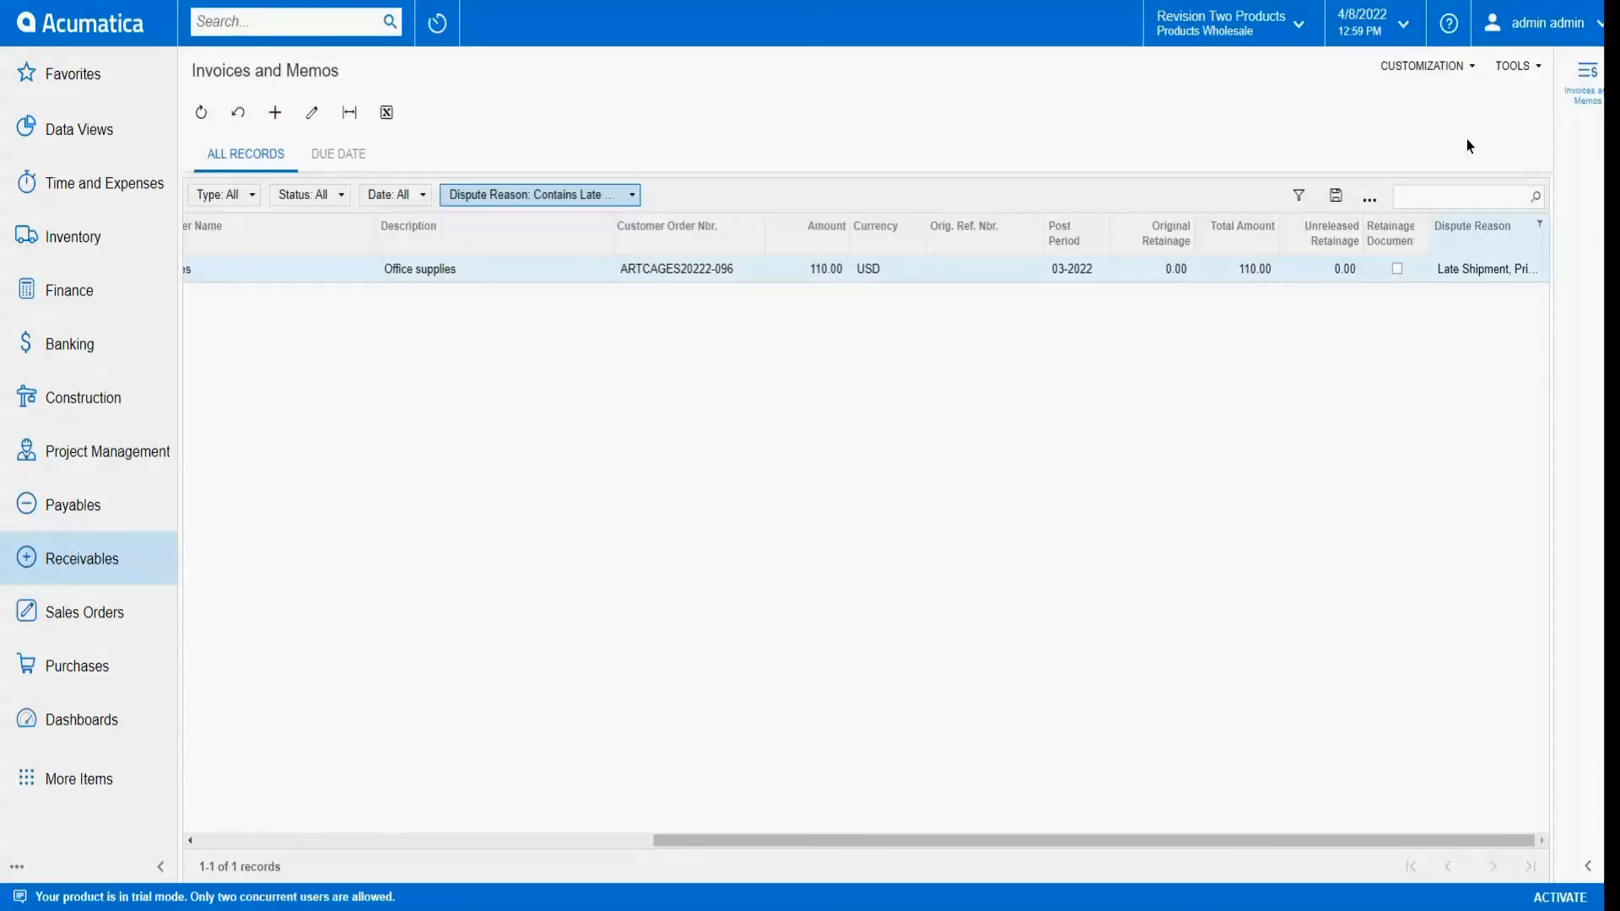
pyautogui.click(1478, 232)
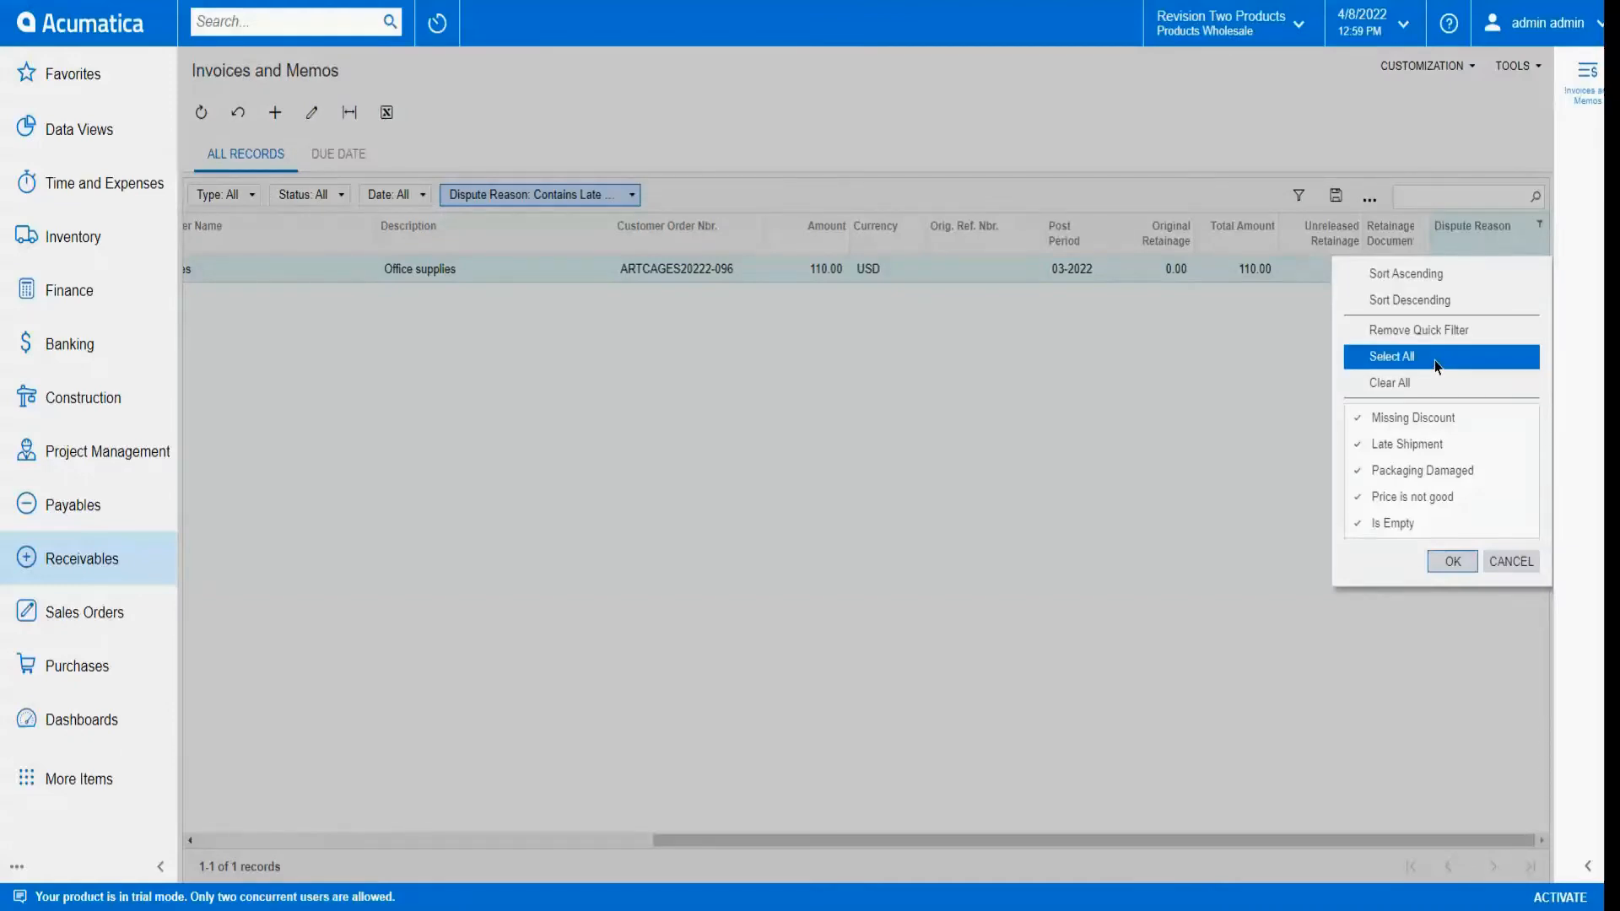
pyautogui.click(1452, 561)
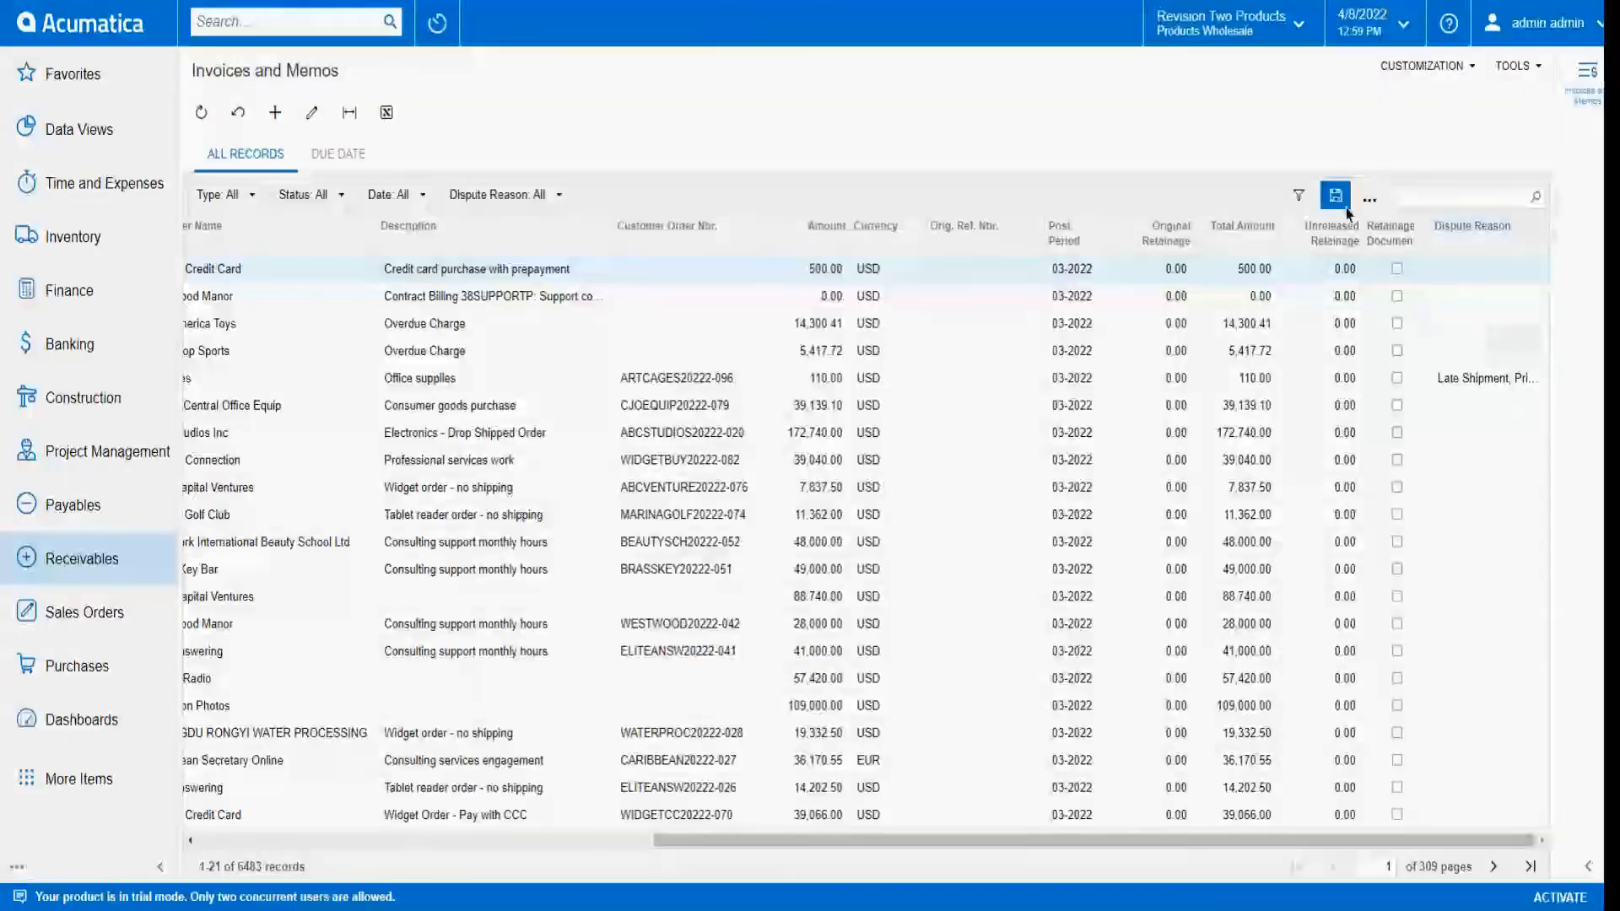
# Define an advanced filter condition on the invoice list with property Dispute Reason and condition Is Not Empty.
pyautogui.click(1298, 195)
pyautogui.click(769, 432)
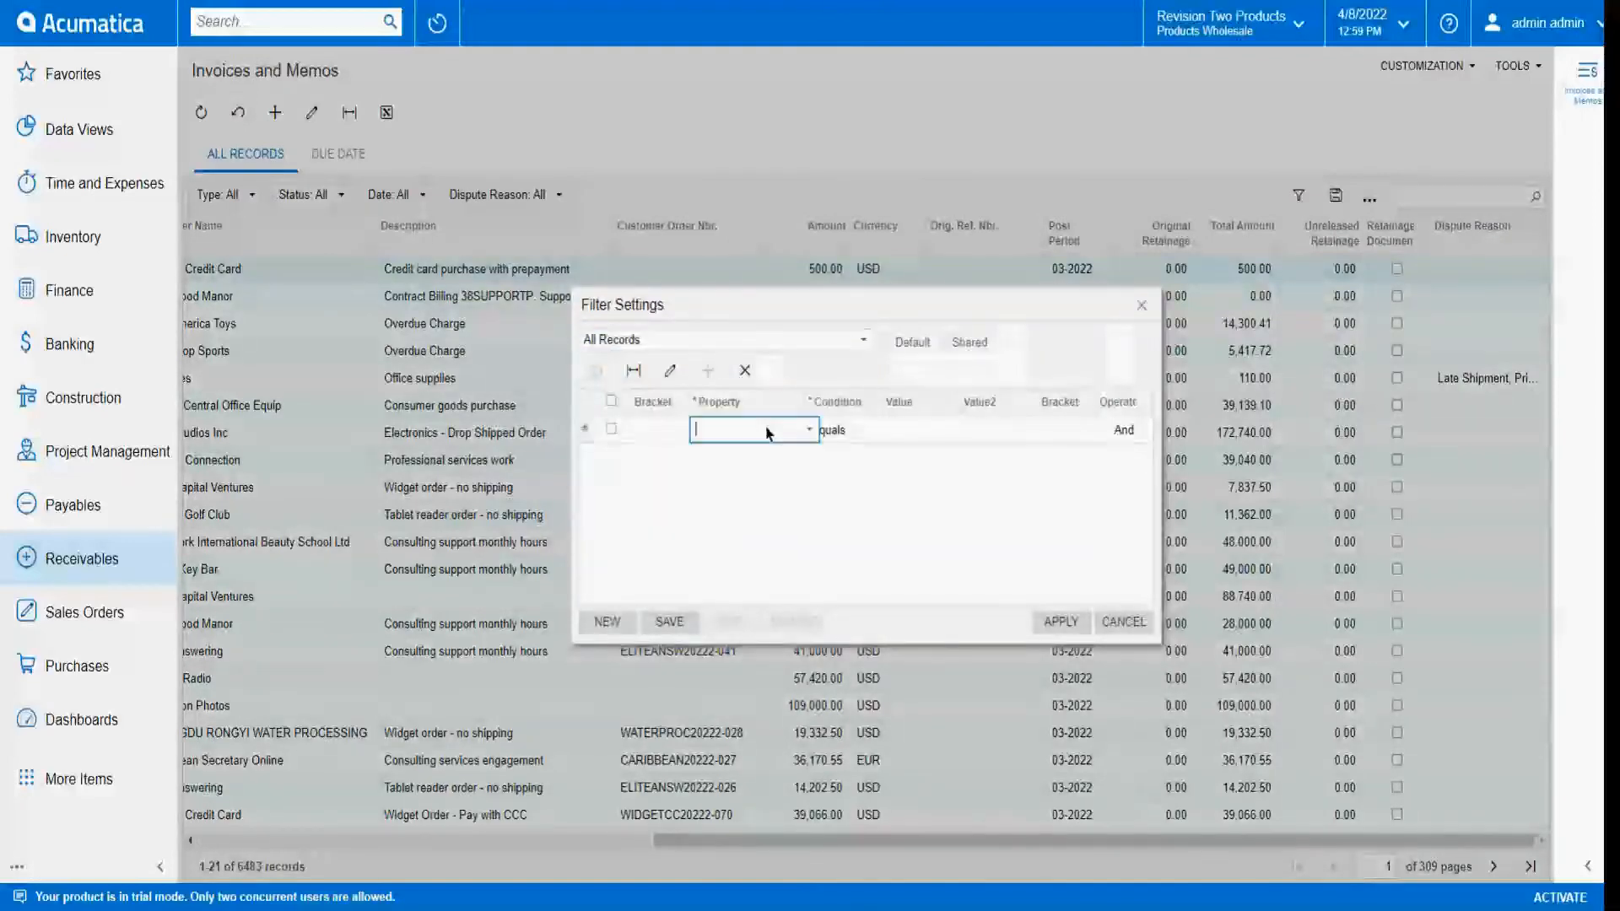
pyautogui.click(794, 432)
pyautogui.moveTo(813, 483); pyautogui.dragTo(817, 601)
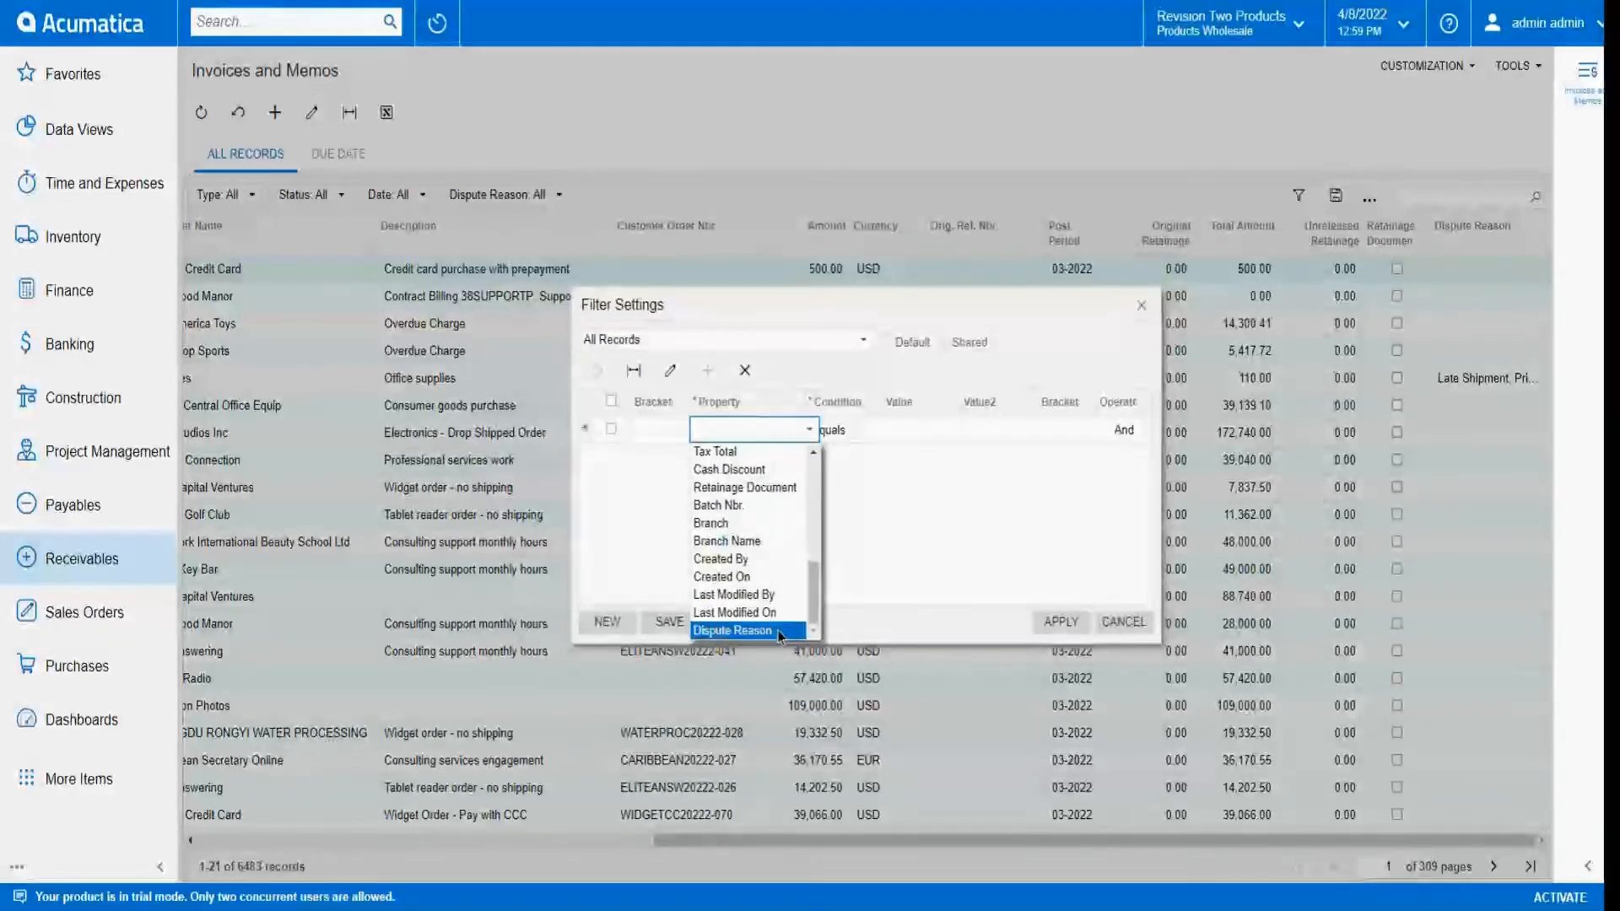
pyautogui.click(732, 628)
pyautogui.click(871, 432)
pyautogui.click(887, 430)
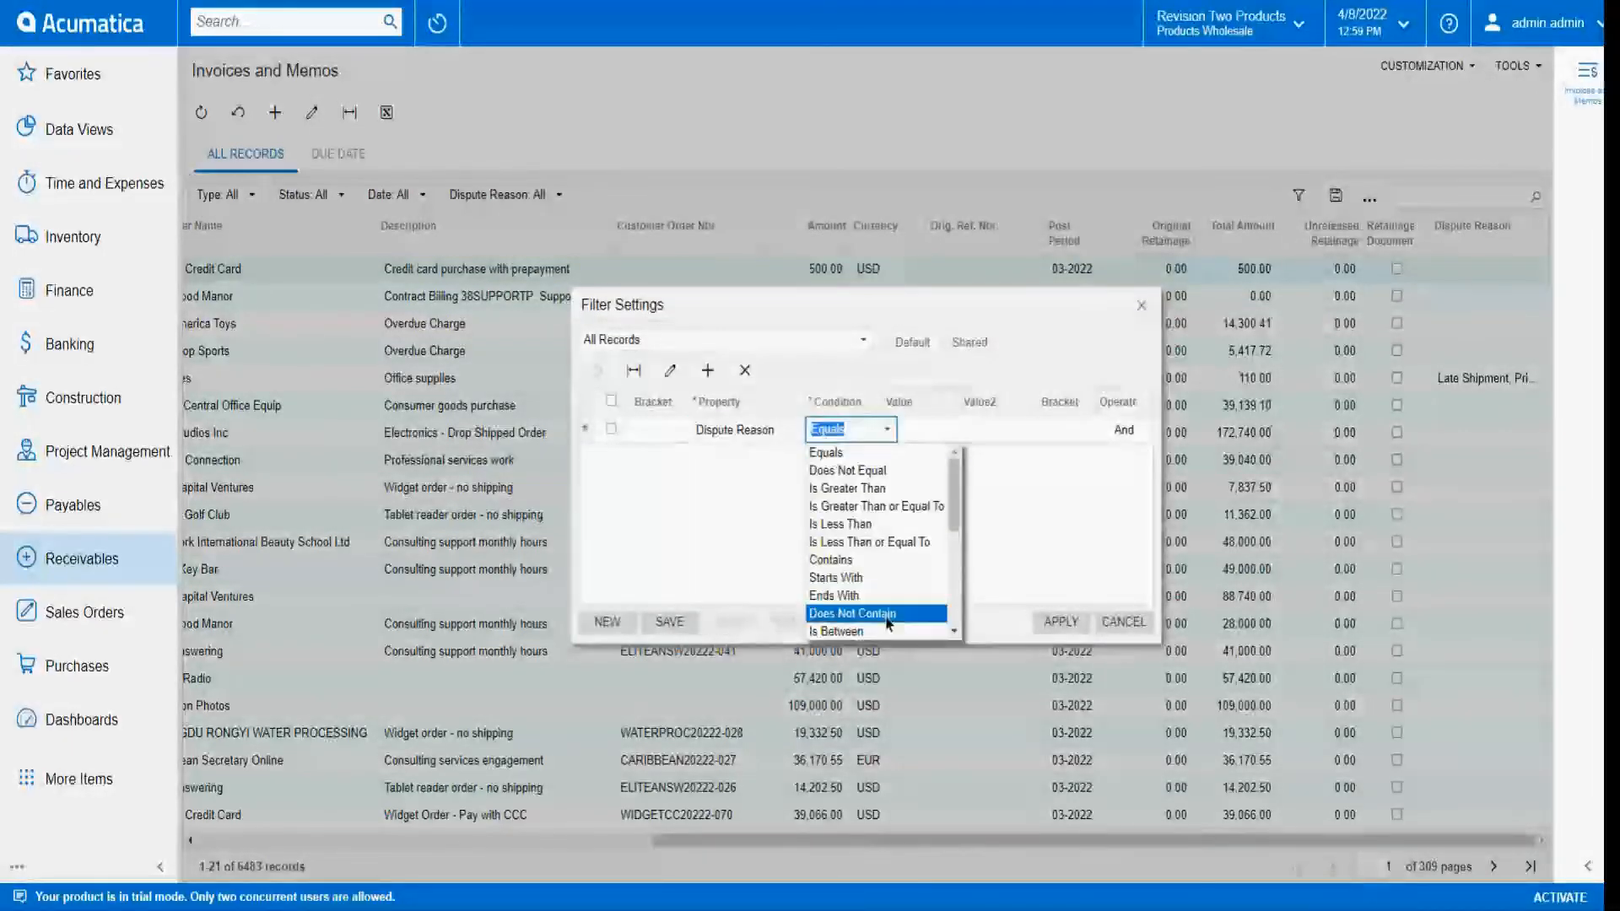
pyautogui.scroll(-3, 942, 573)
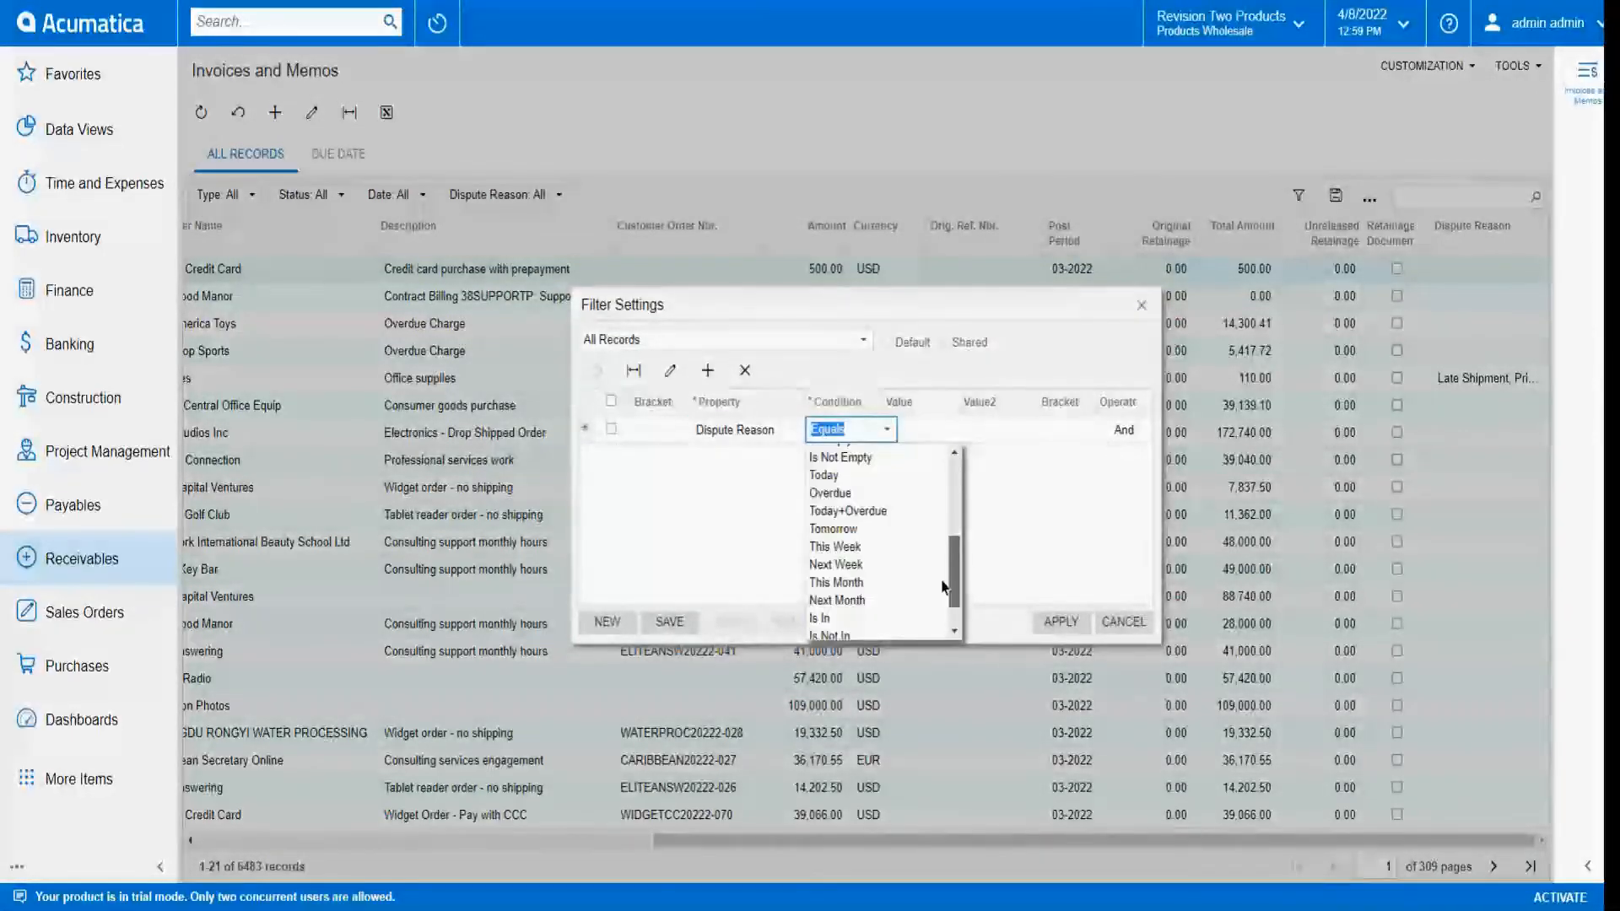
pyautogui.scroll(-1, 944, 588)
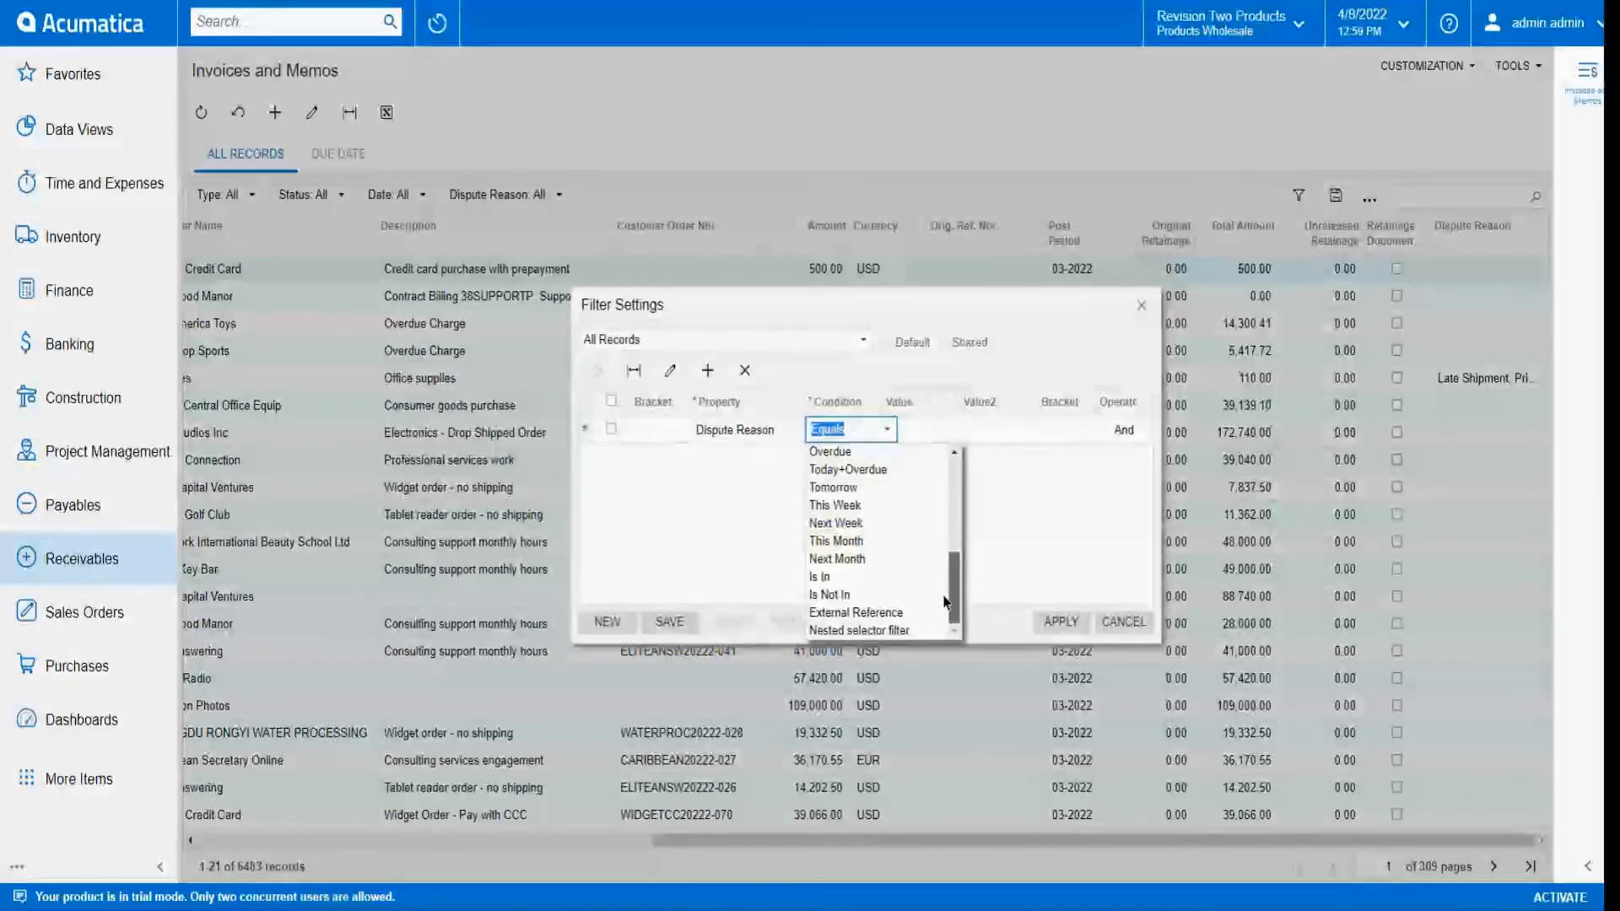
pyautogui.scroll(4, 945, 601)
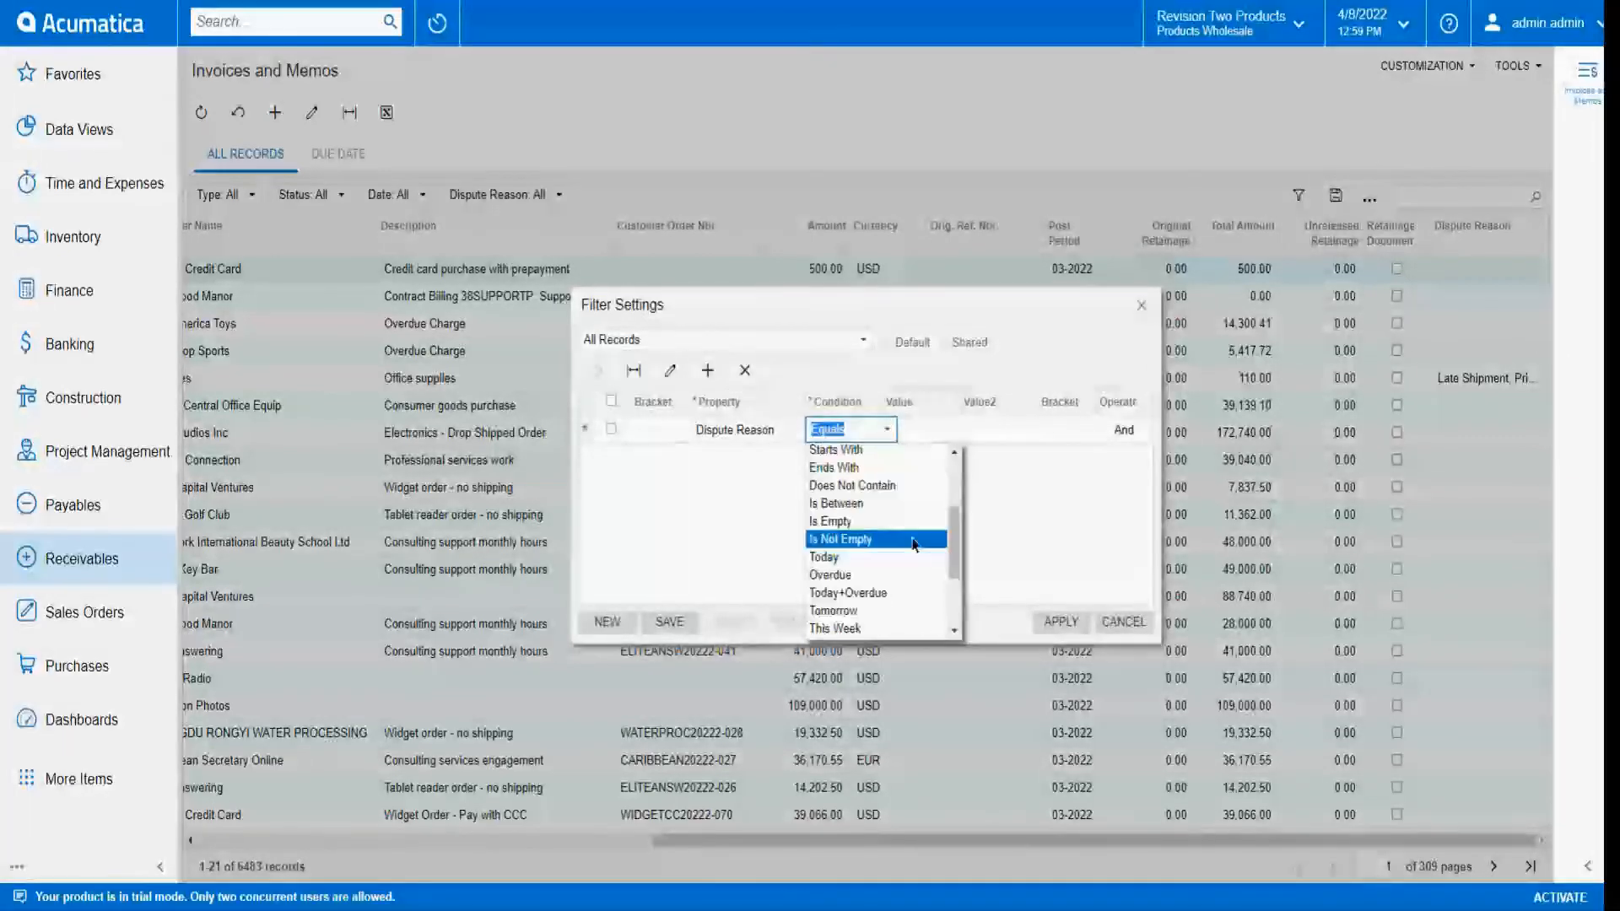
pyautogui.click(886, 540)
# Save the filter as Disputed, make it shared, and apply it to the Invoices and Memos list.
pyautogui.click(675, 622)
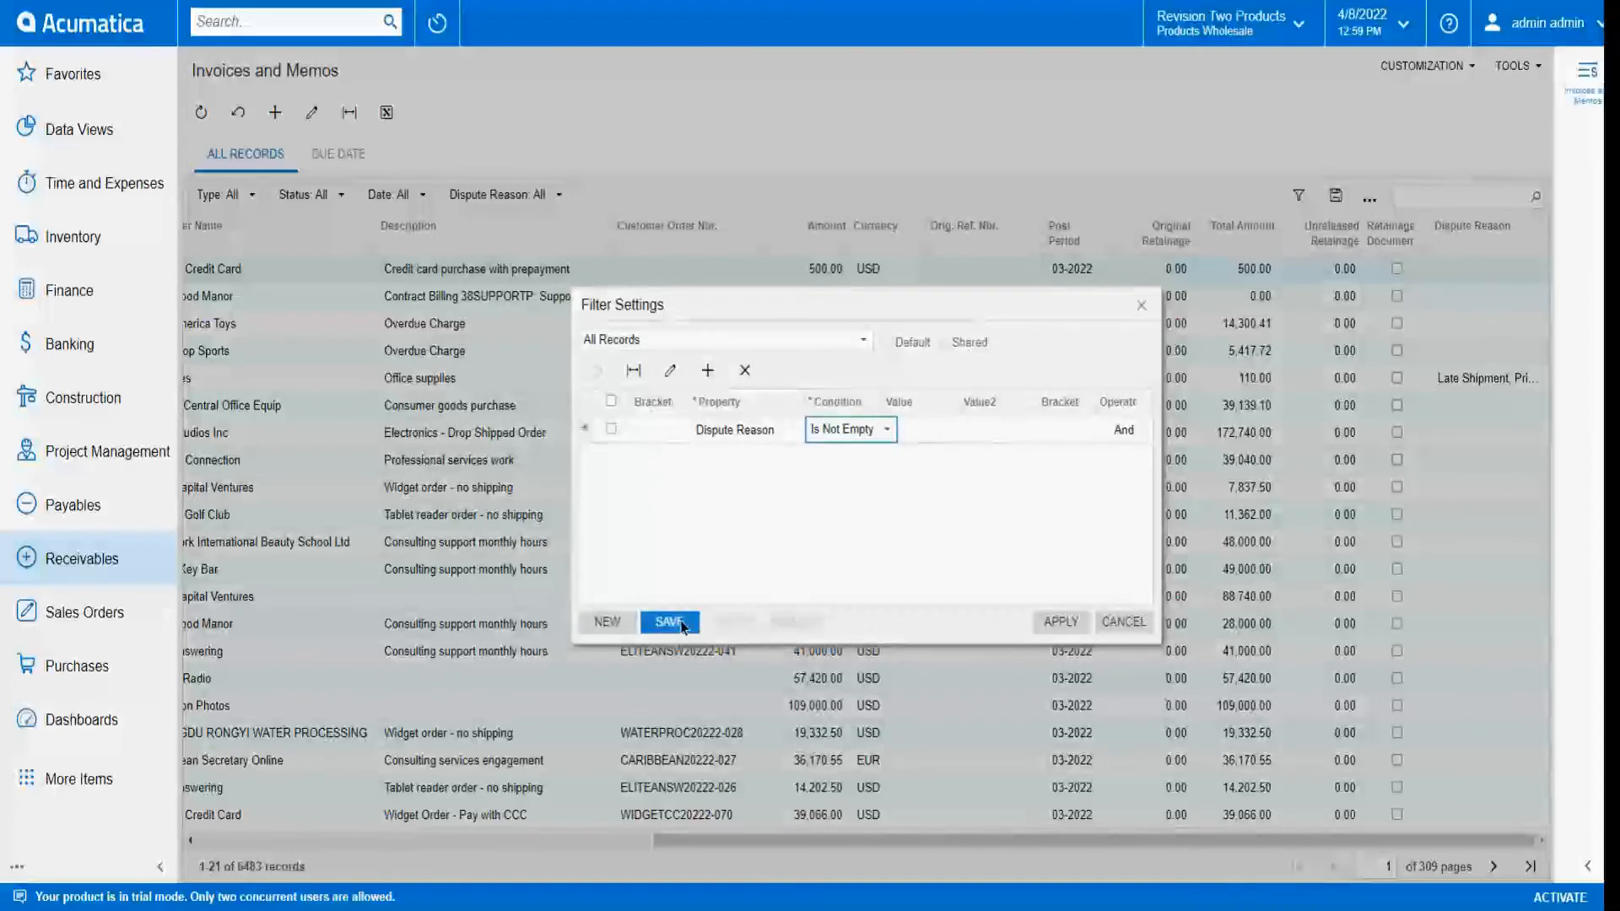
pyautogui.click(680, 624)
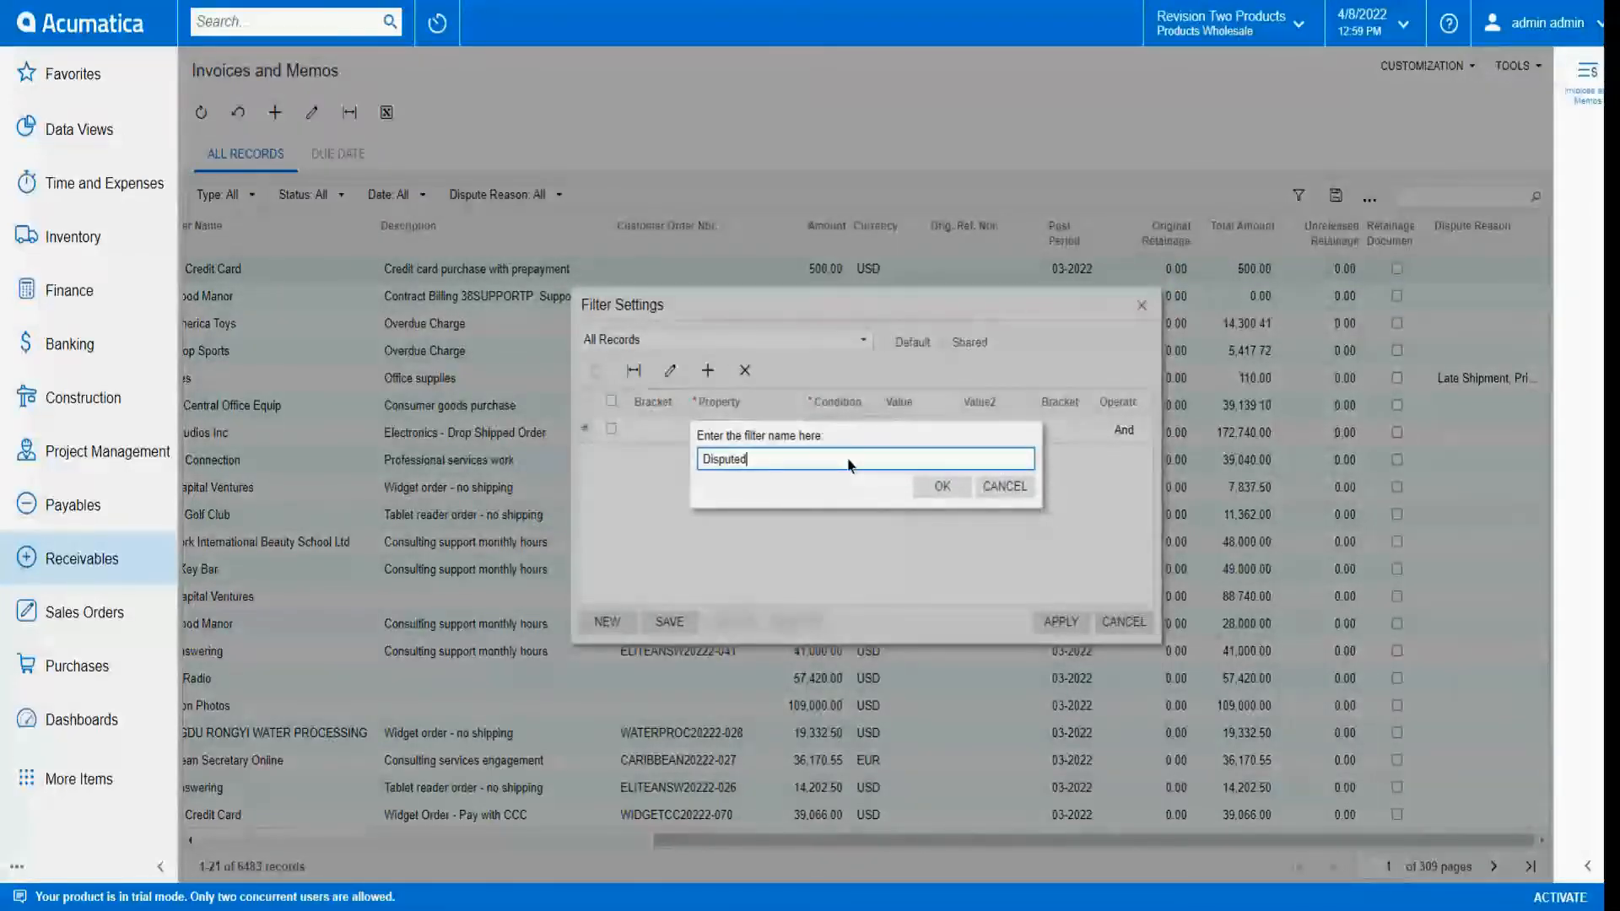
pyautogui.click(941, 487)
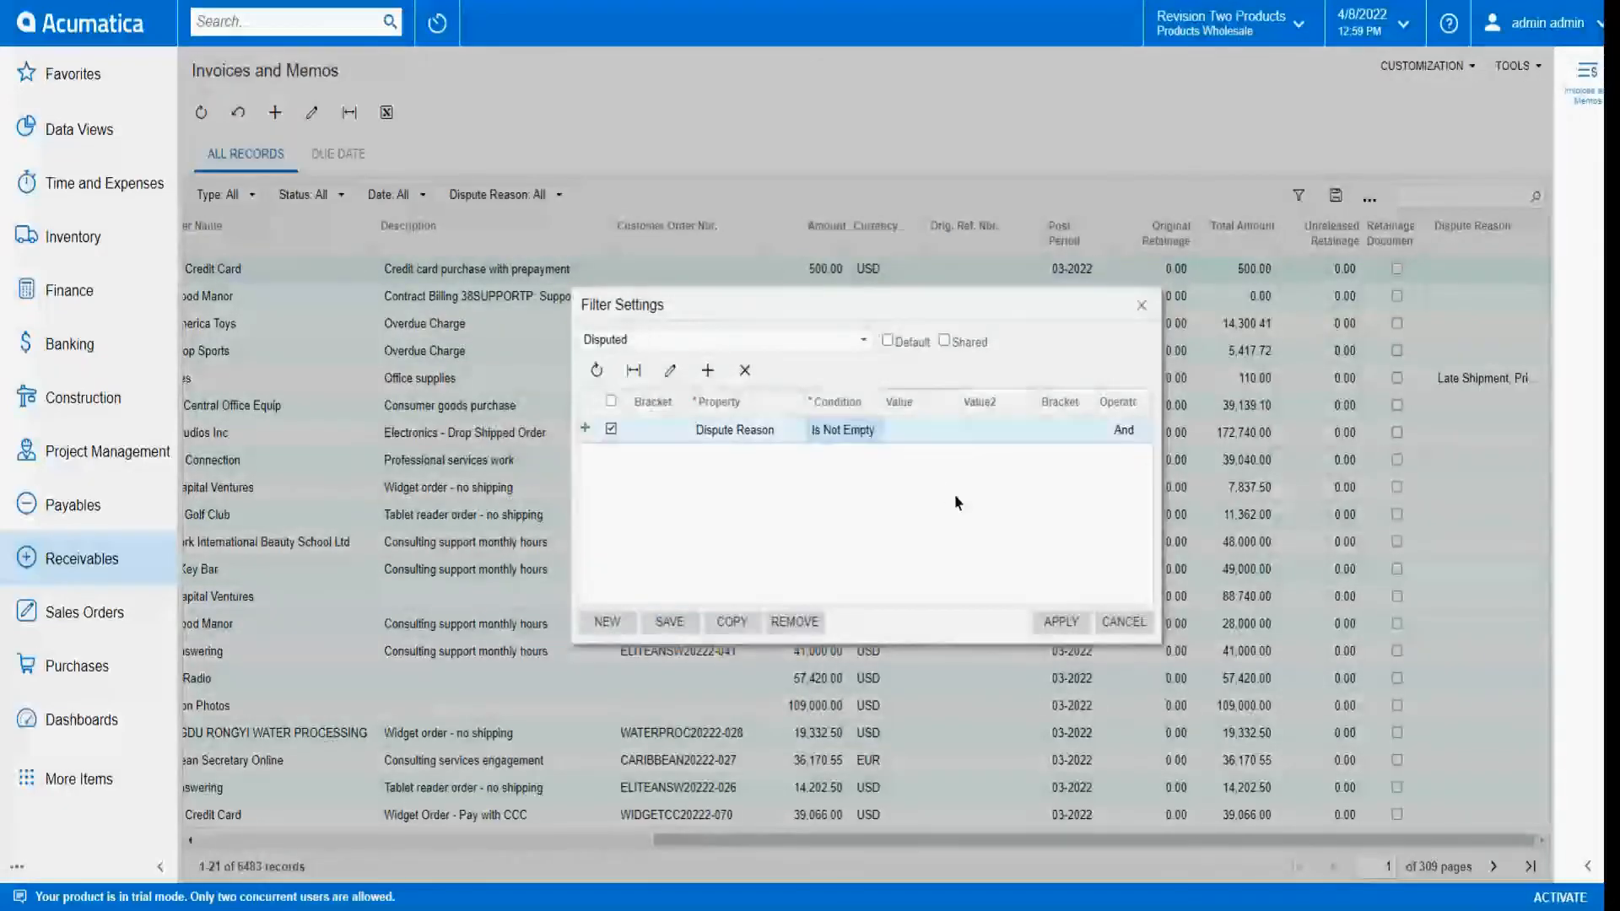
pyautogui.click(945, 341)
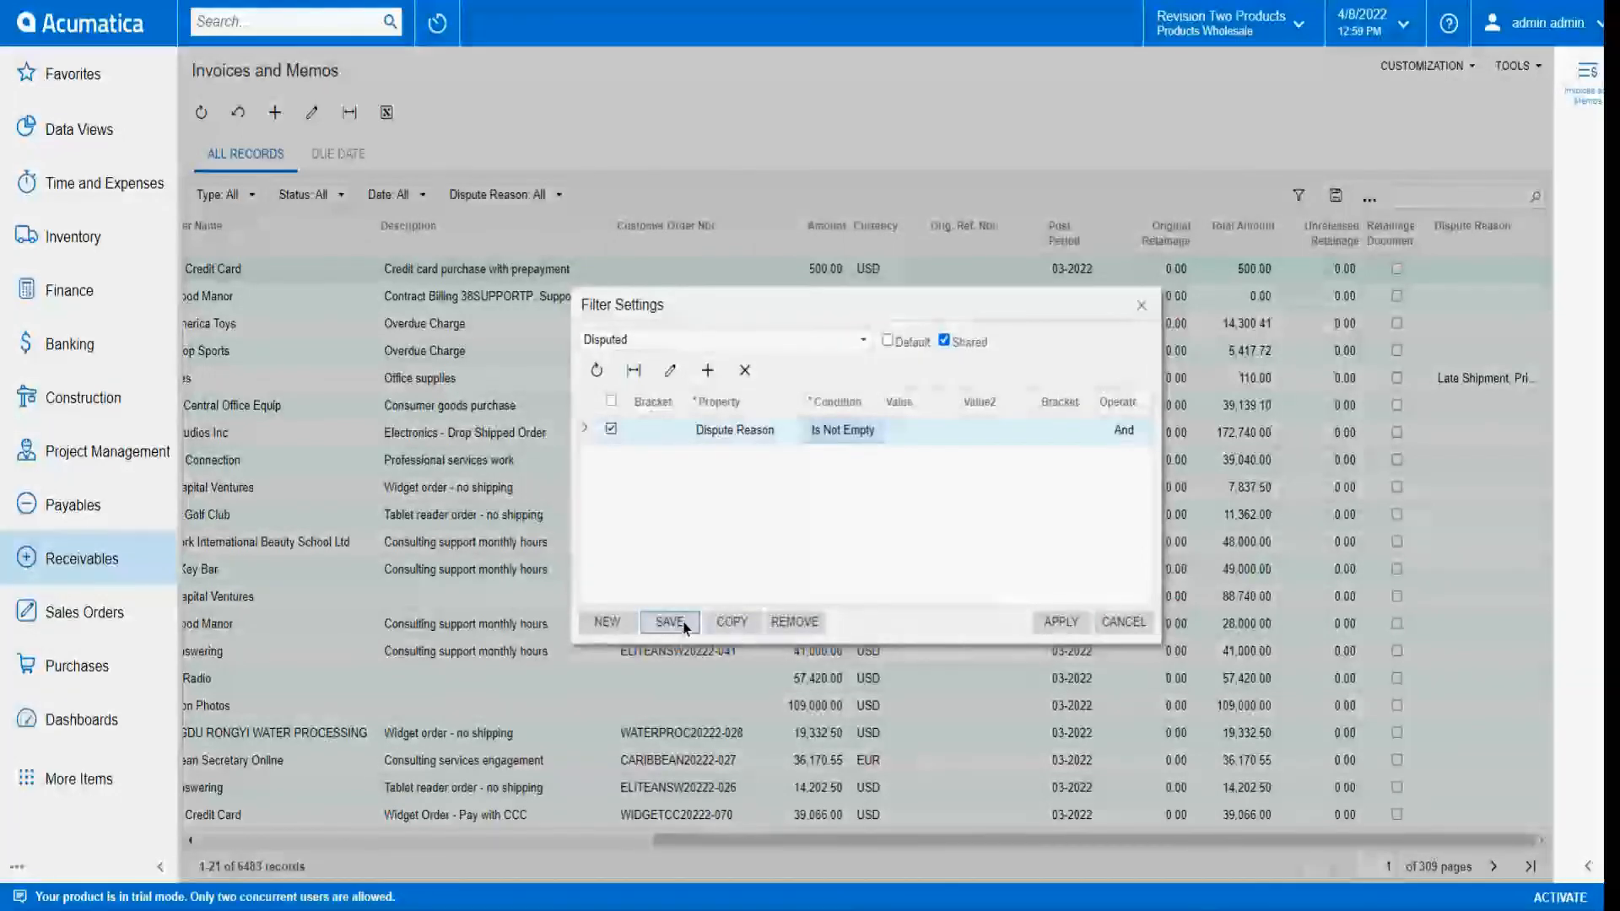
pyautogui.click(1061, 622)
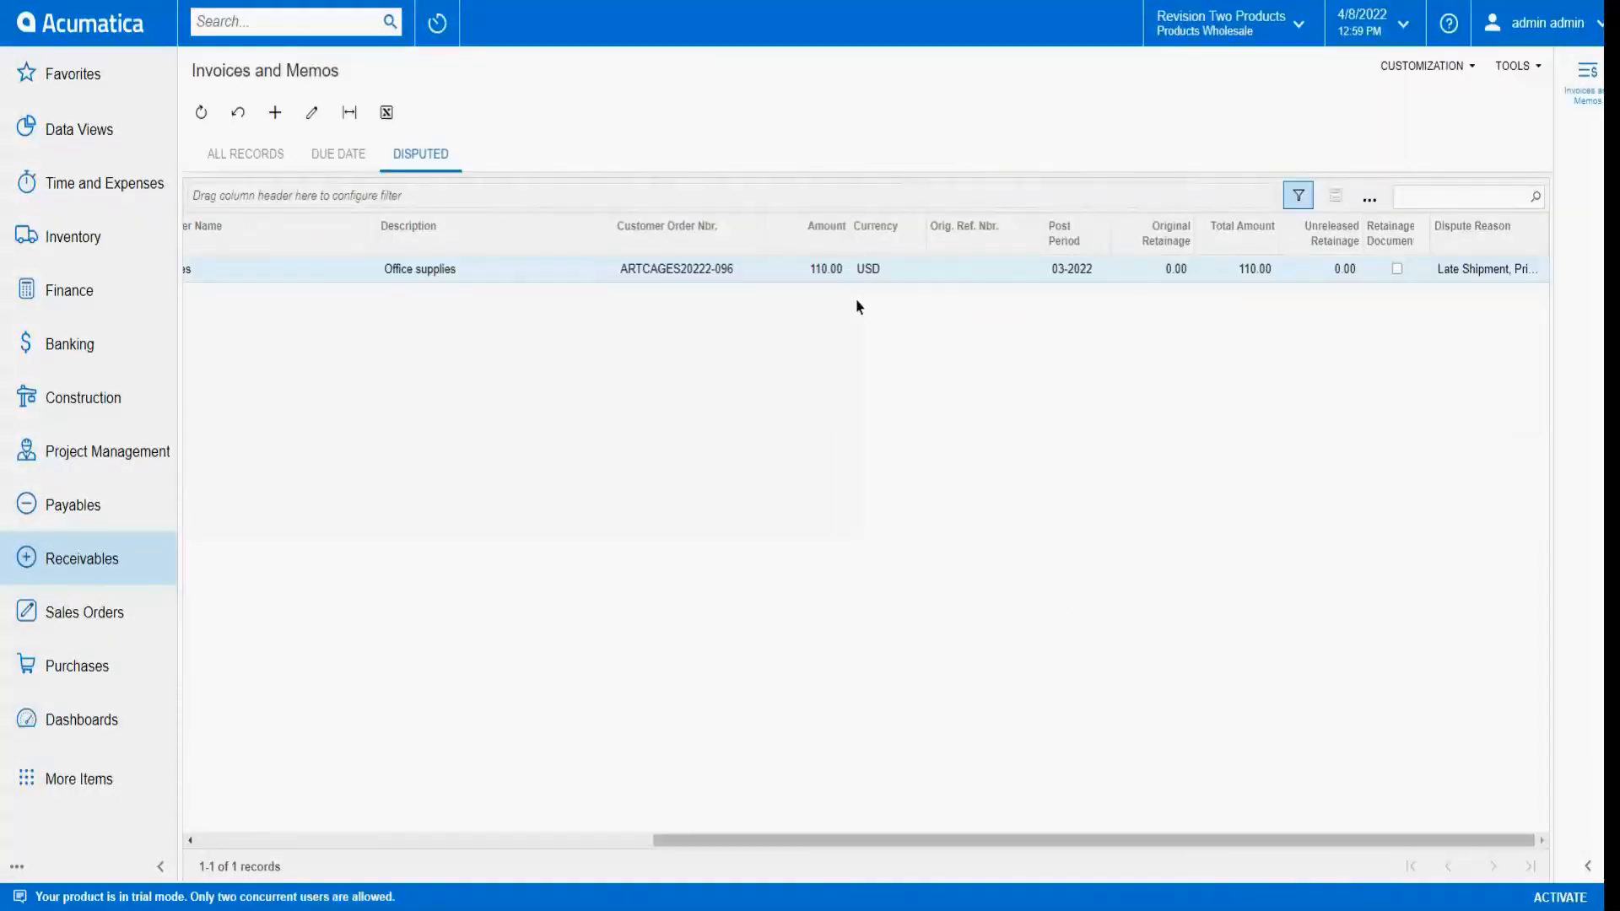
pyautogui.moveTo(948, 842); pyautogui.dragTo(472, 837)
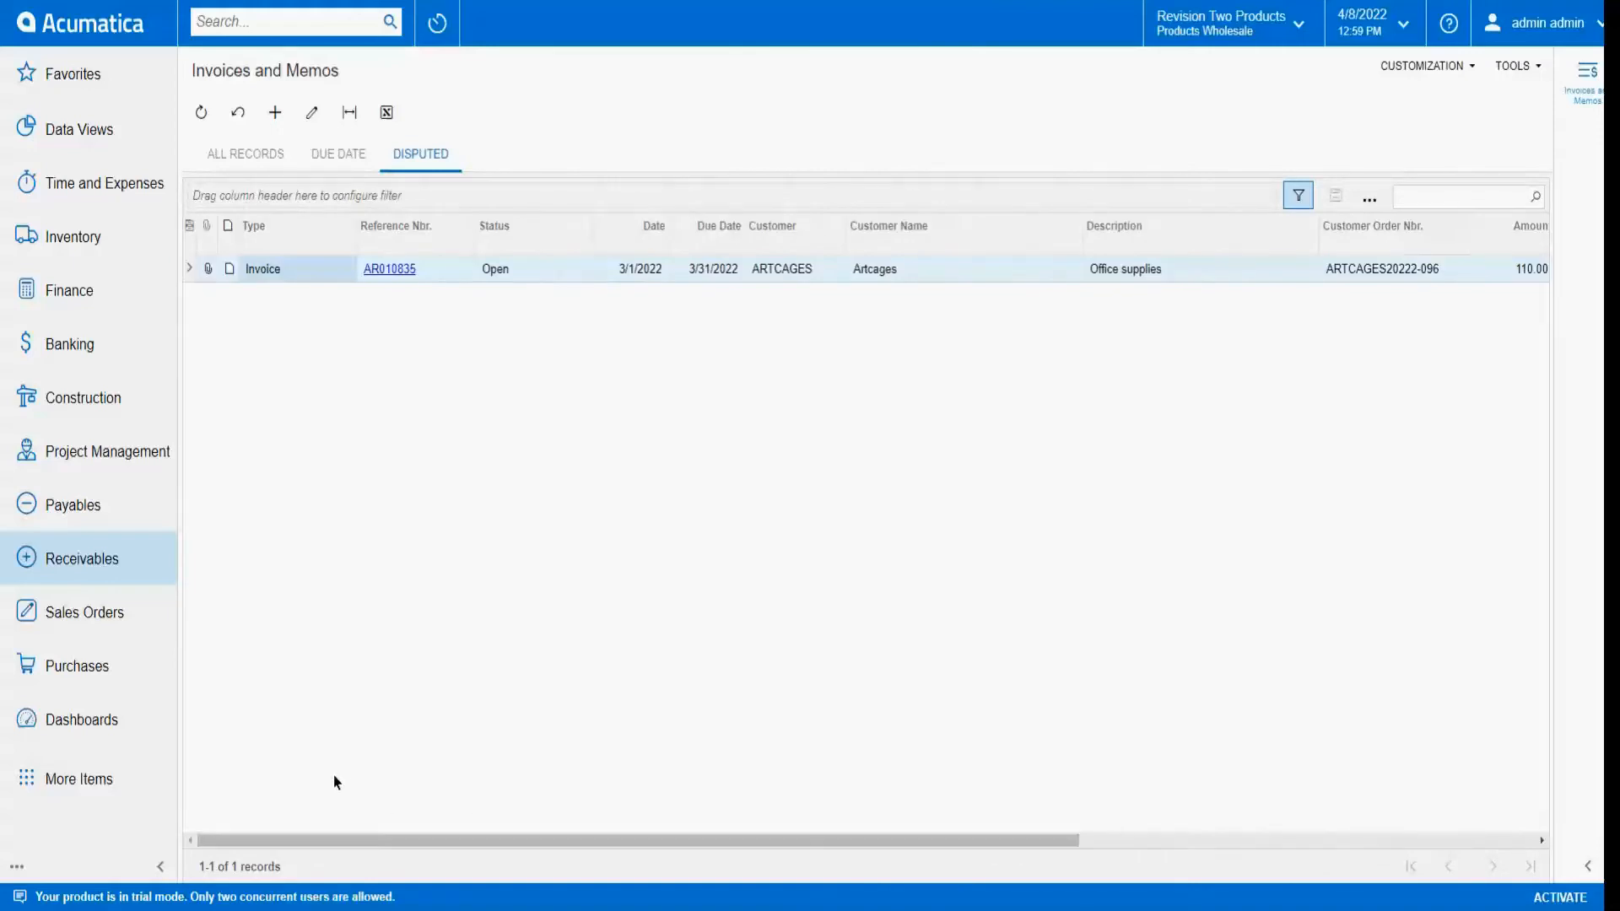
pyautogui.moveTo(608, 842); pyautogui.dragTo(550, 829)
pyautogui.moveTo(353, 75)
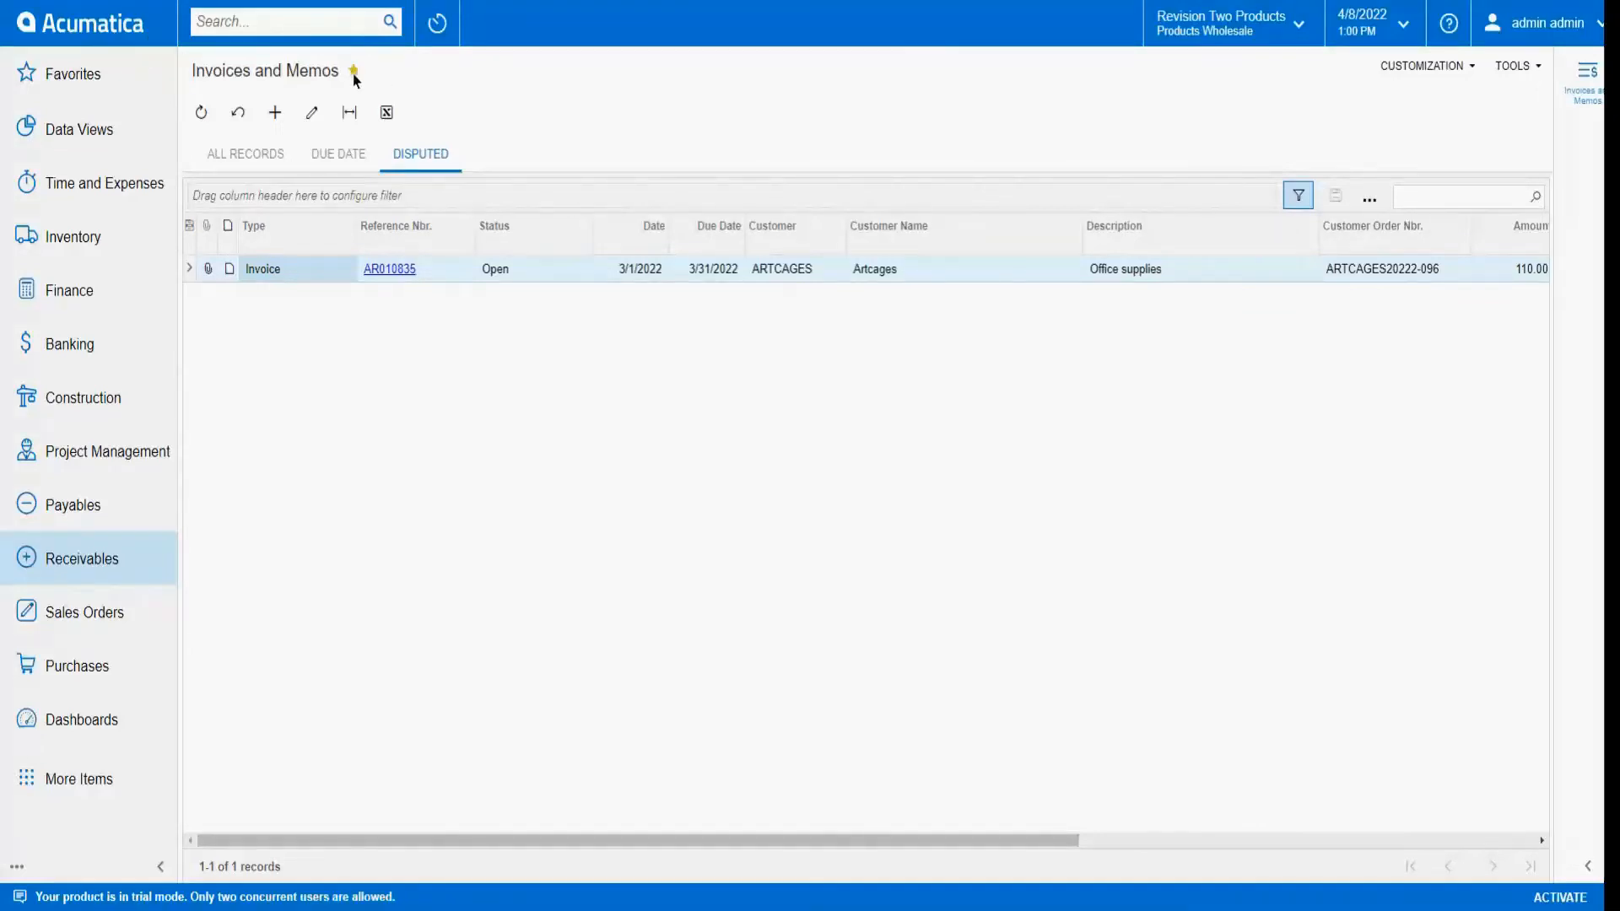
# Open the Customer View dashboard in design mode and add a Key Performance Indicator (KPI) widget below the sold items chart.
pyautogui.click(76, 23)
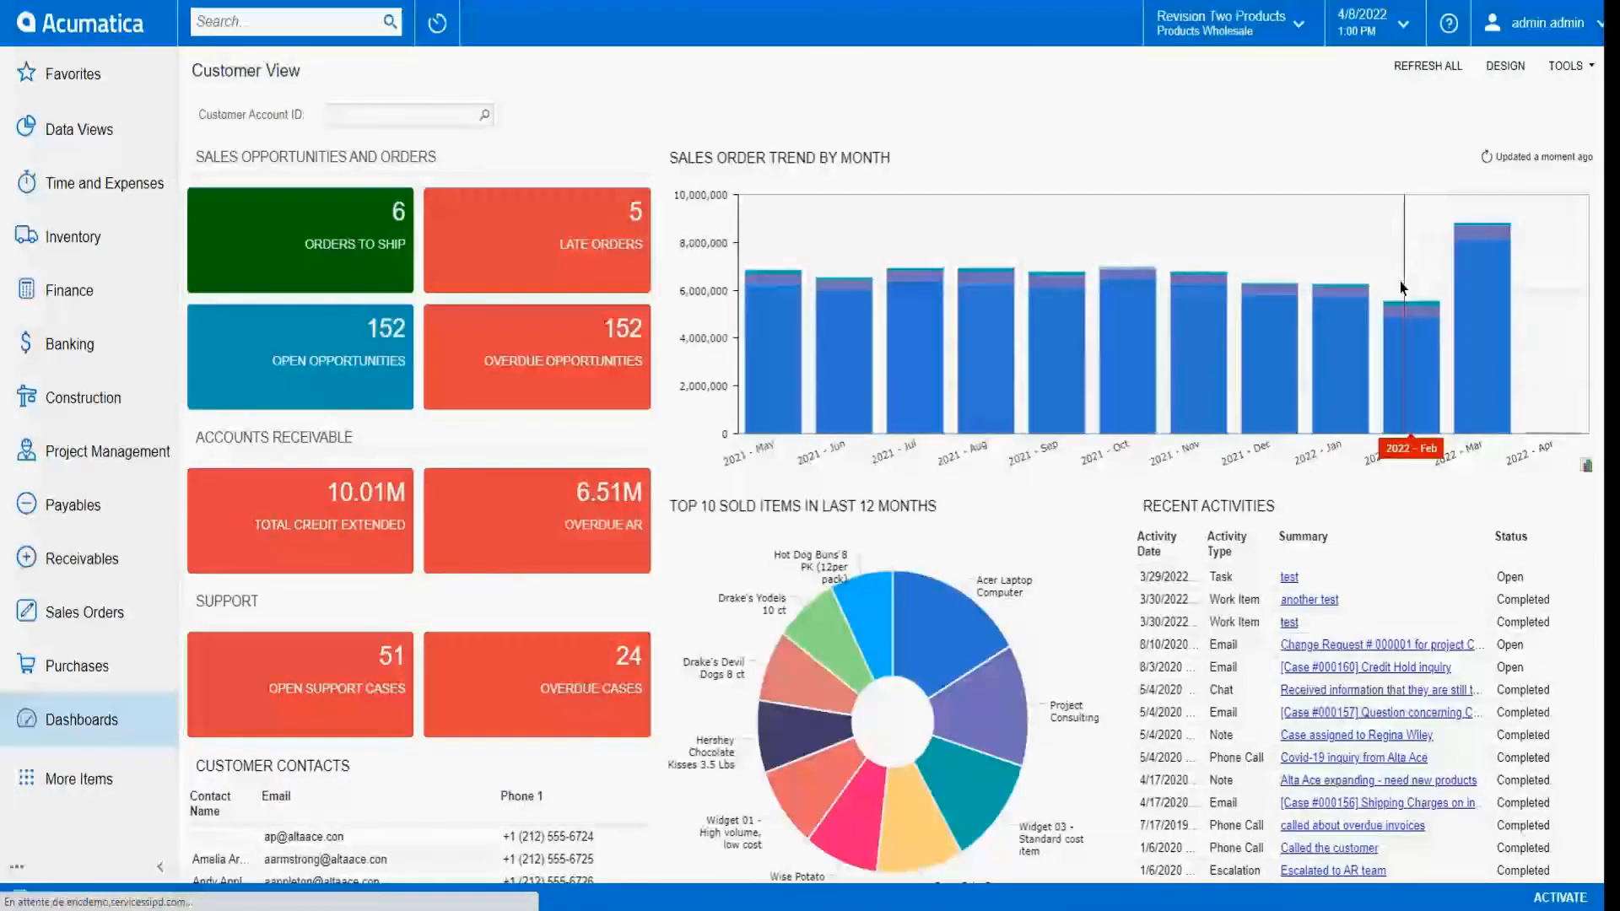
pyautogui.click(1505, 66)
pyautogui.scroll(-3, 1070, 644)
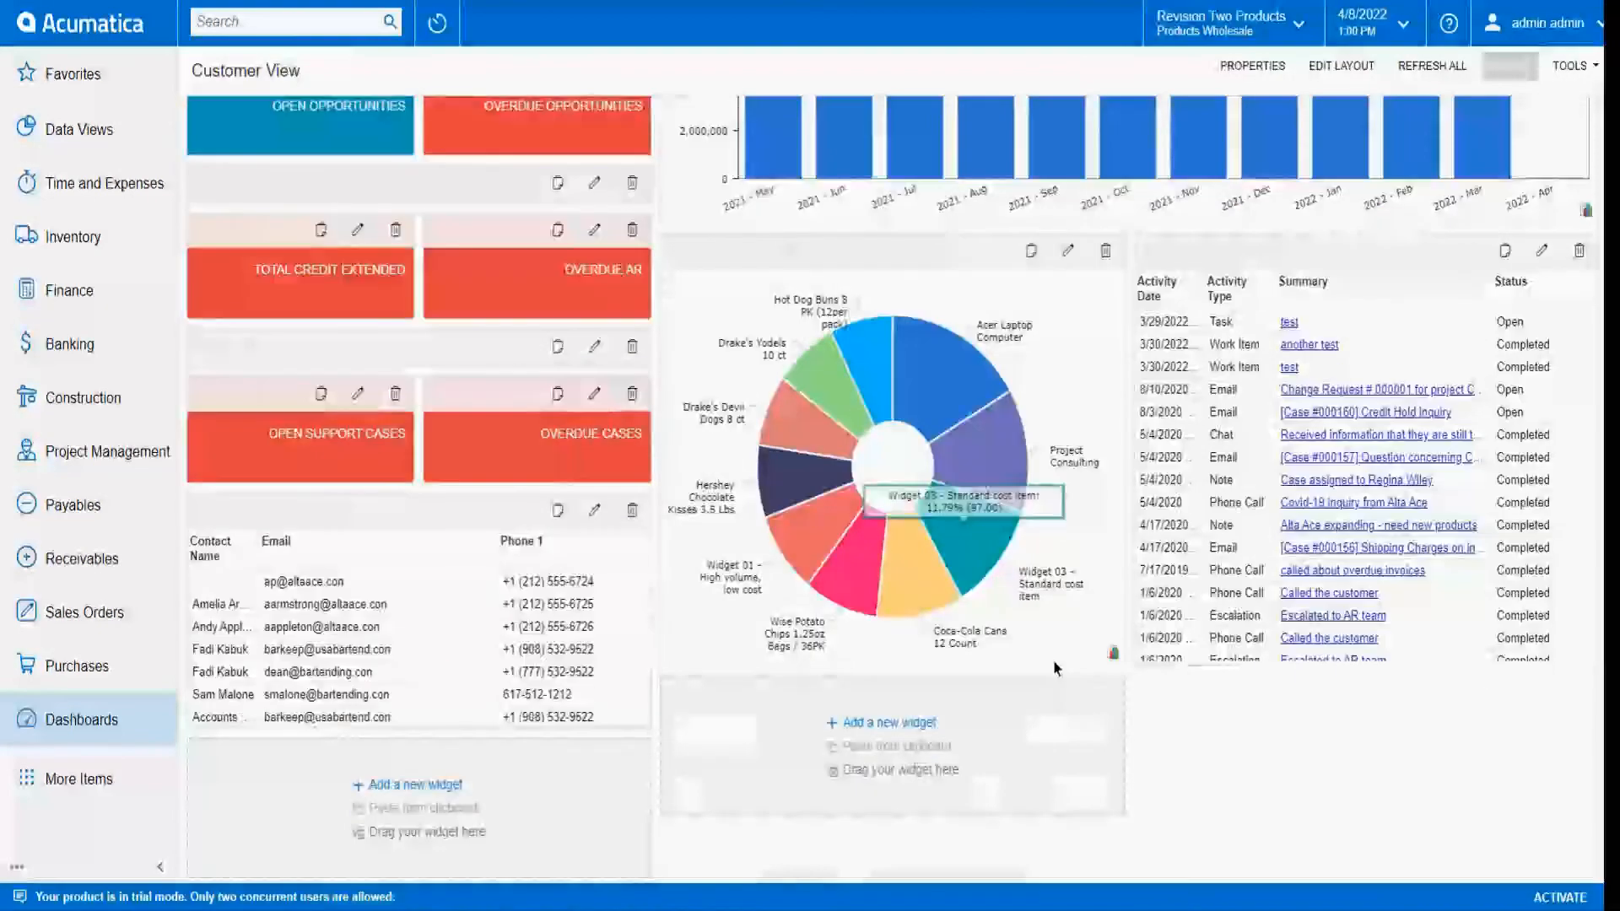
pyautogui.click(886, 723)
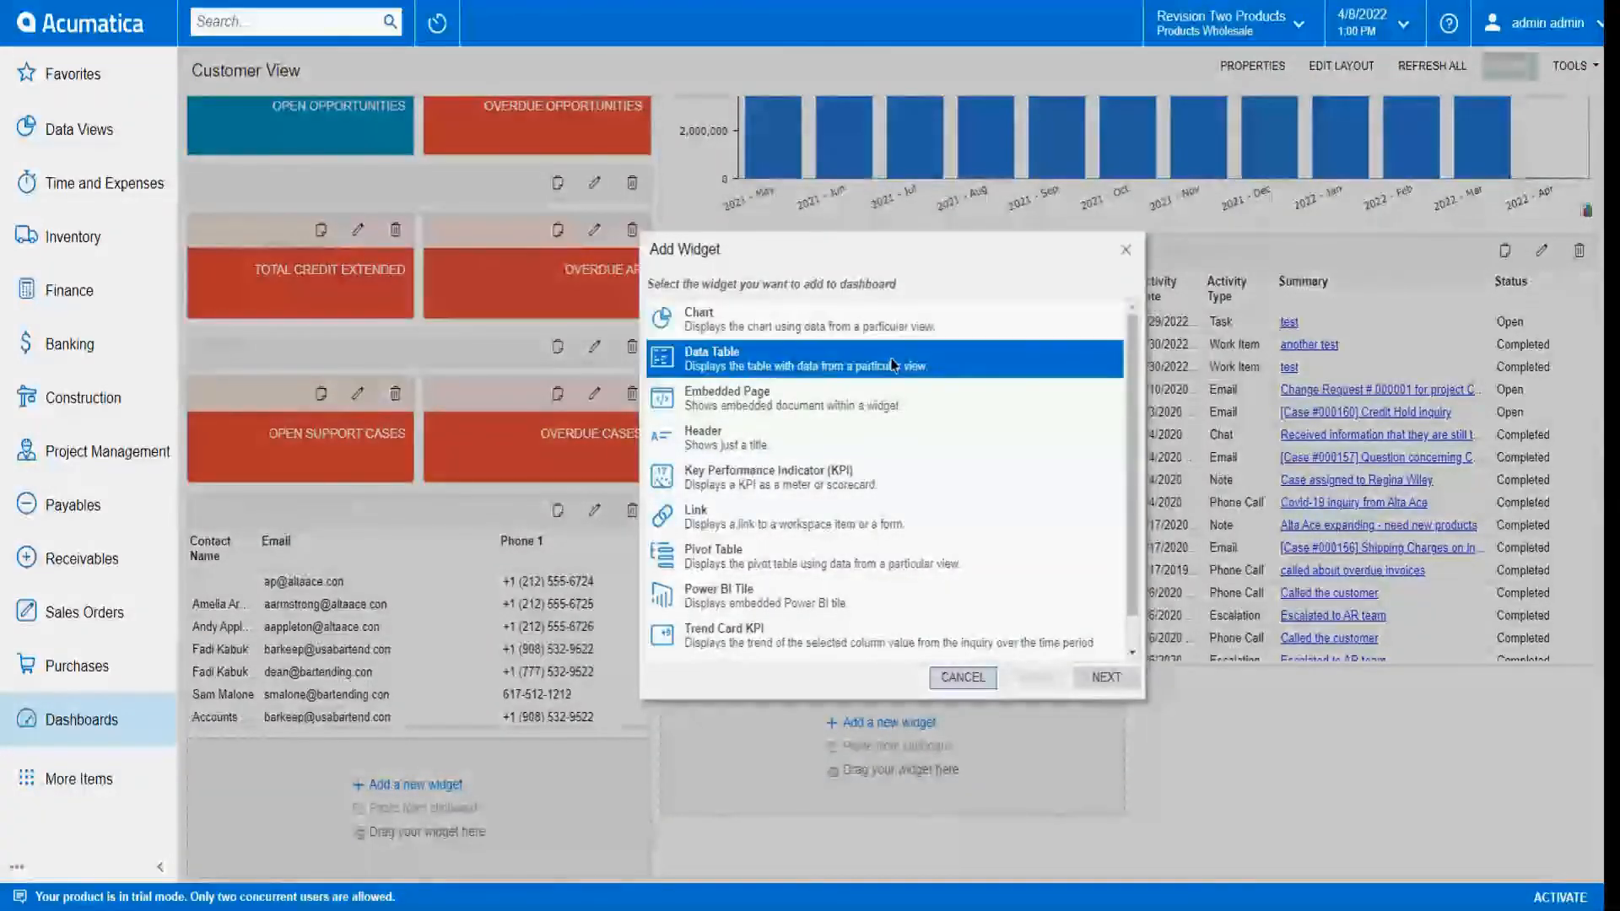
pyautogui.click(875, 470)
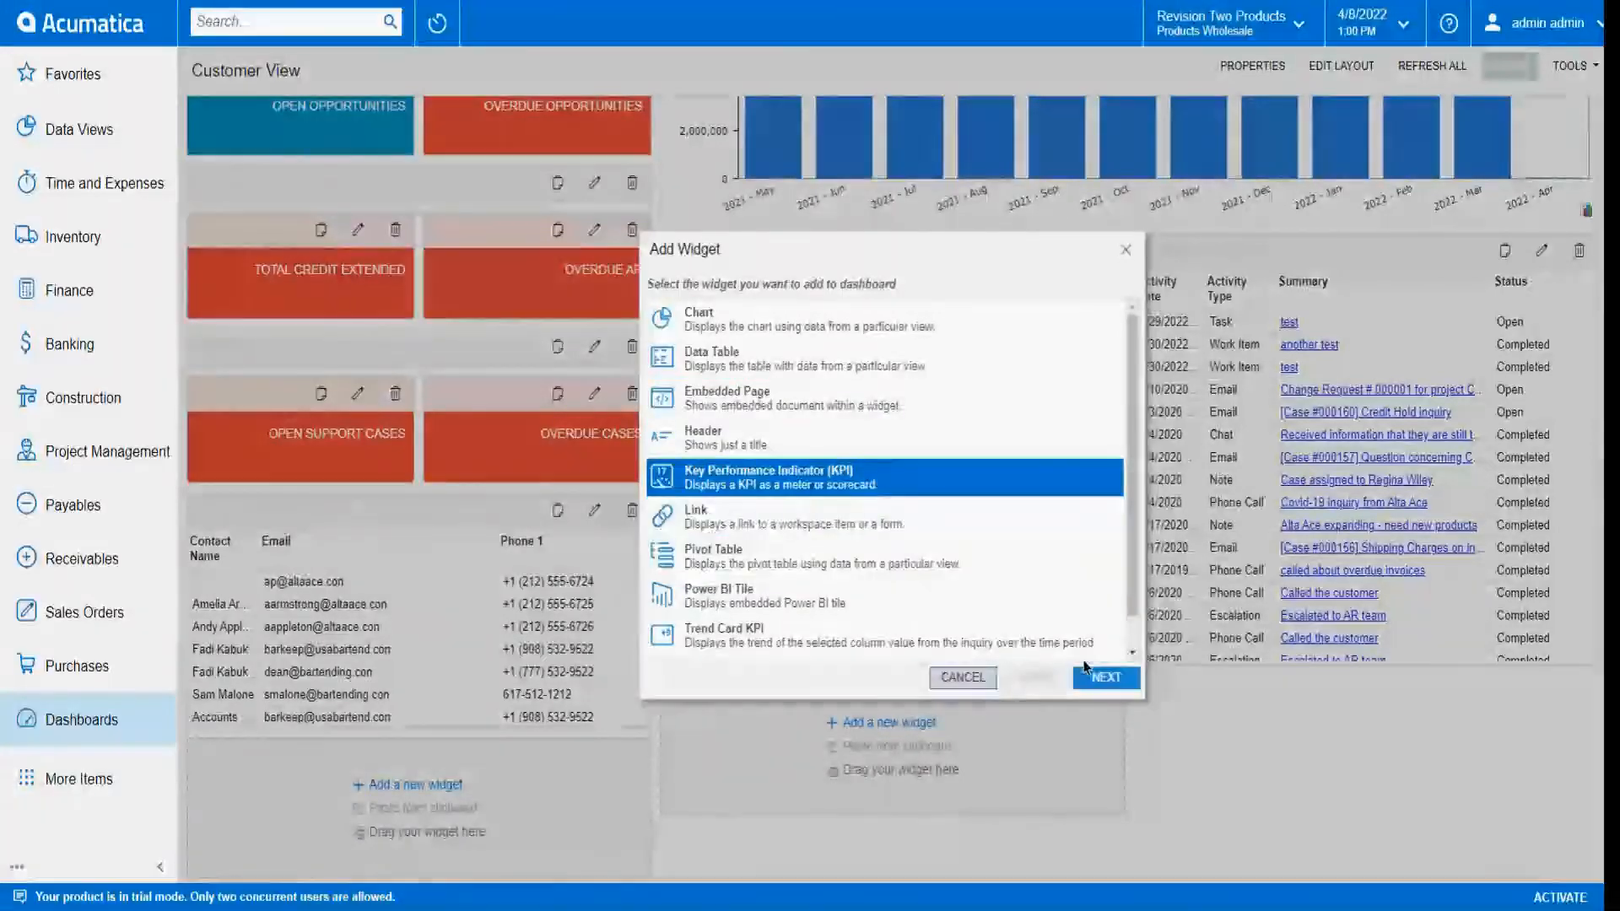
pyautogui.click(1105, 676)
# Set the KPI widget's inquiry screen to Invoices and Memos, screen ID AR.30.10.PL.
pyautogui.click(992, 320)
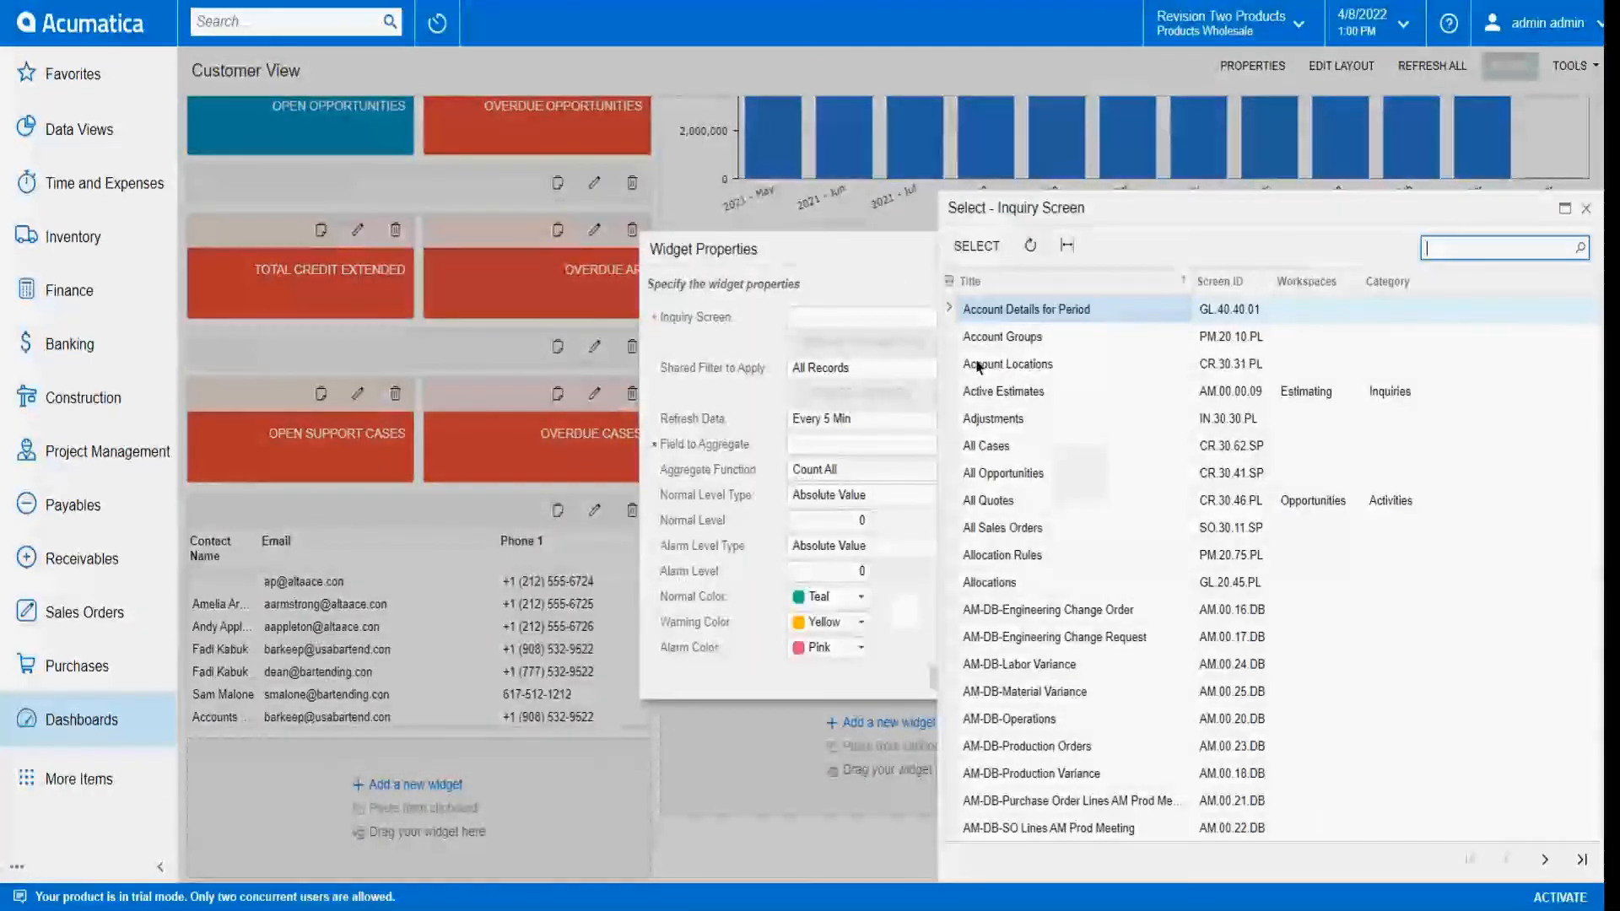
pyautogui.write('invoic')
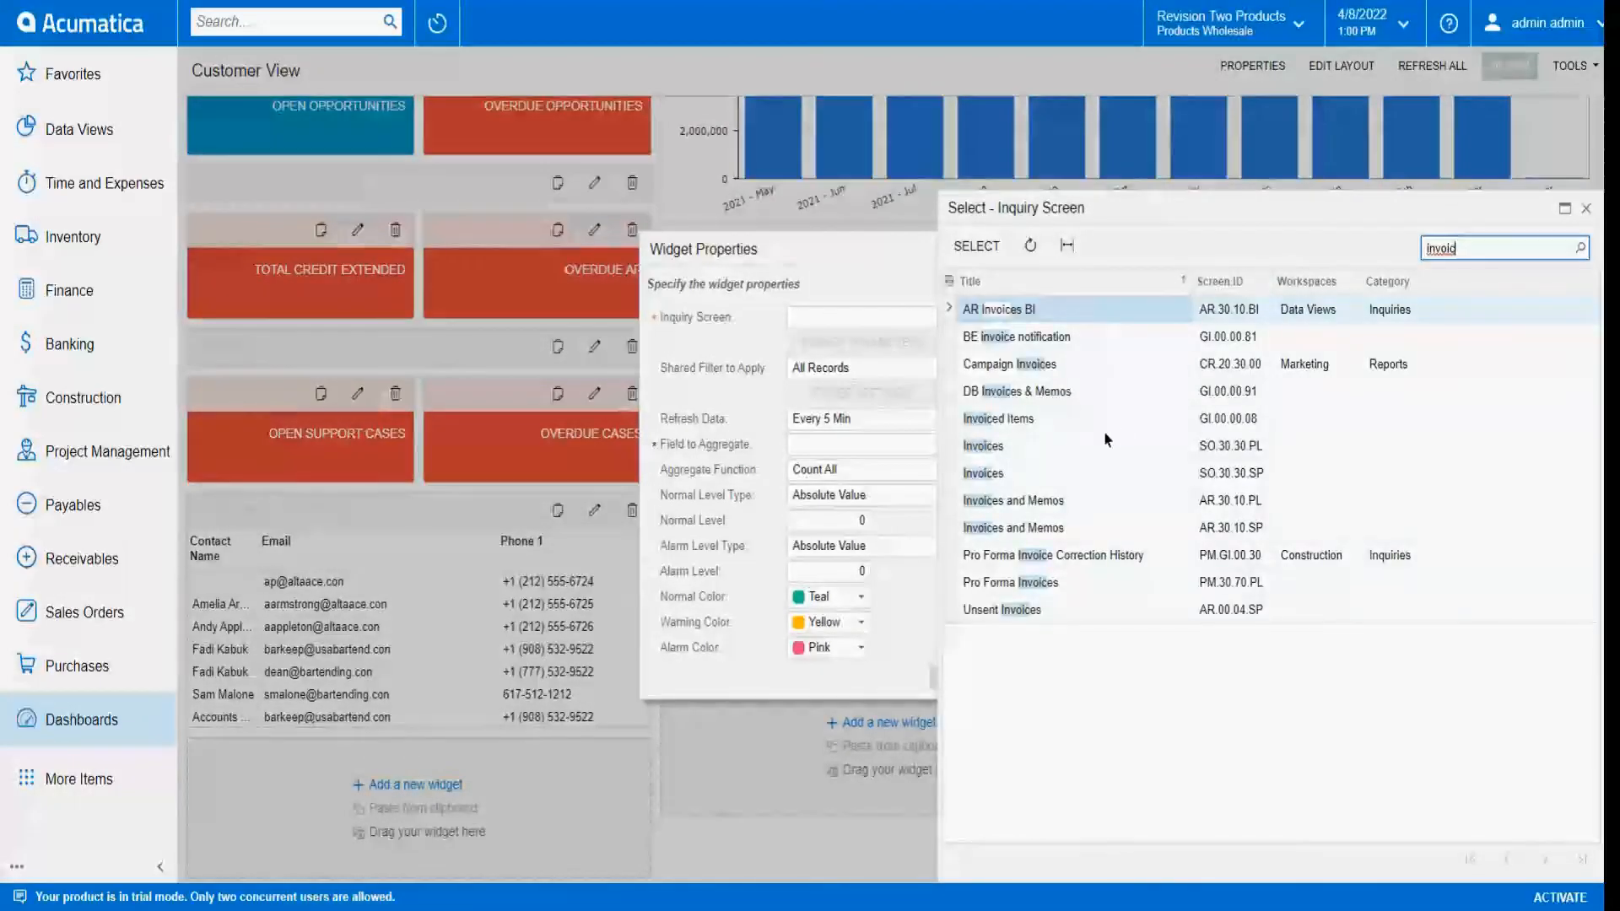
pyautogui.click(1107, 446)
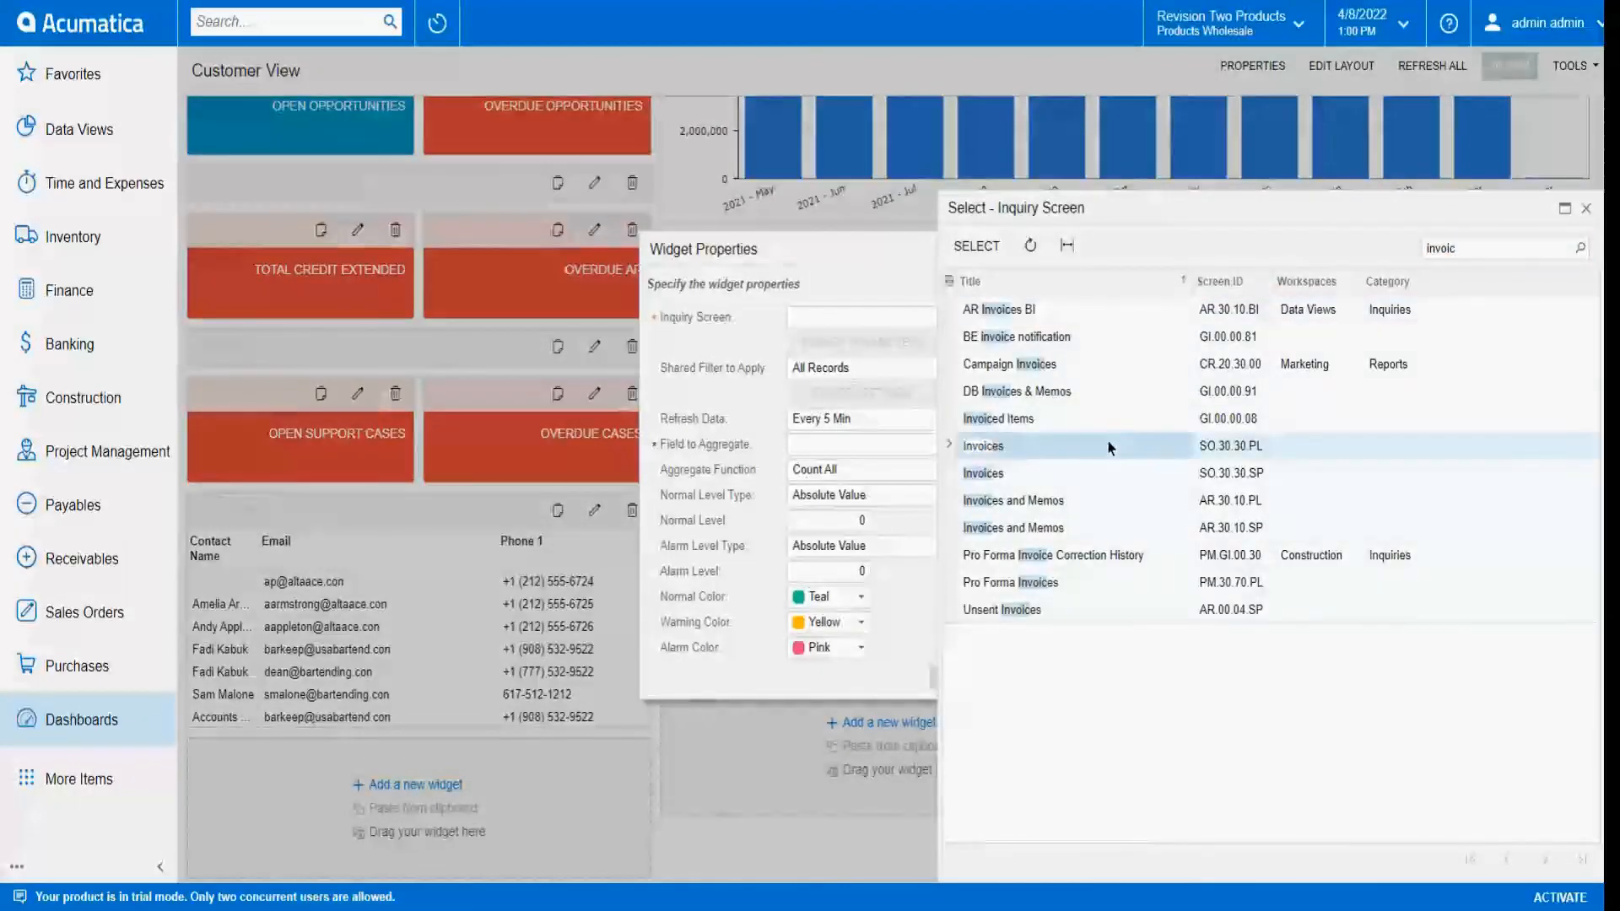
pyautogui.click(1100, 486)
pyautogui.doubleClick(1106, 504)
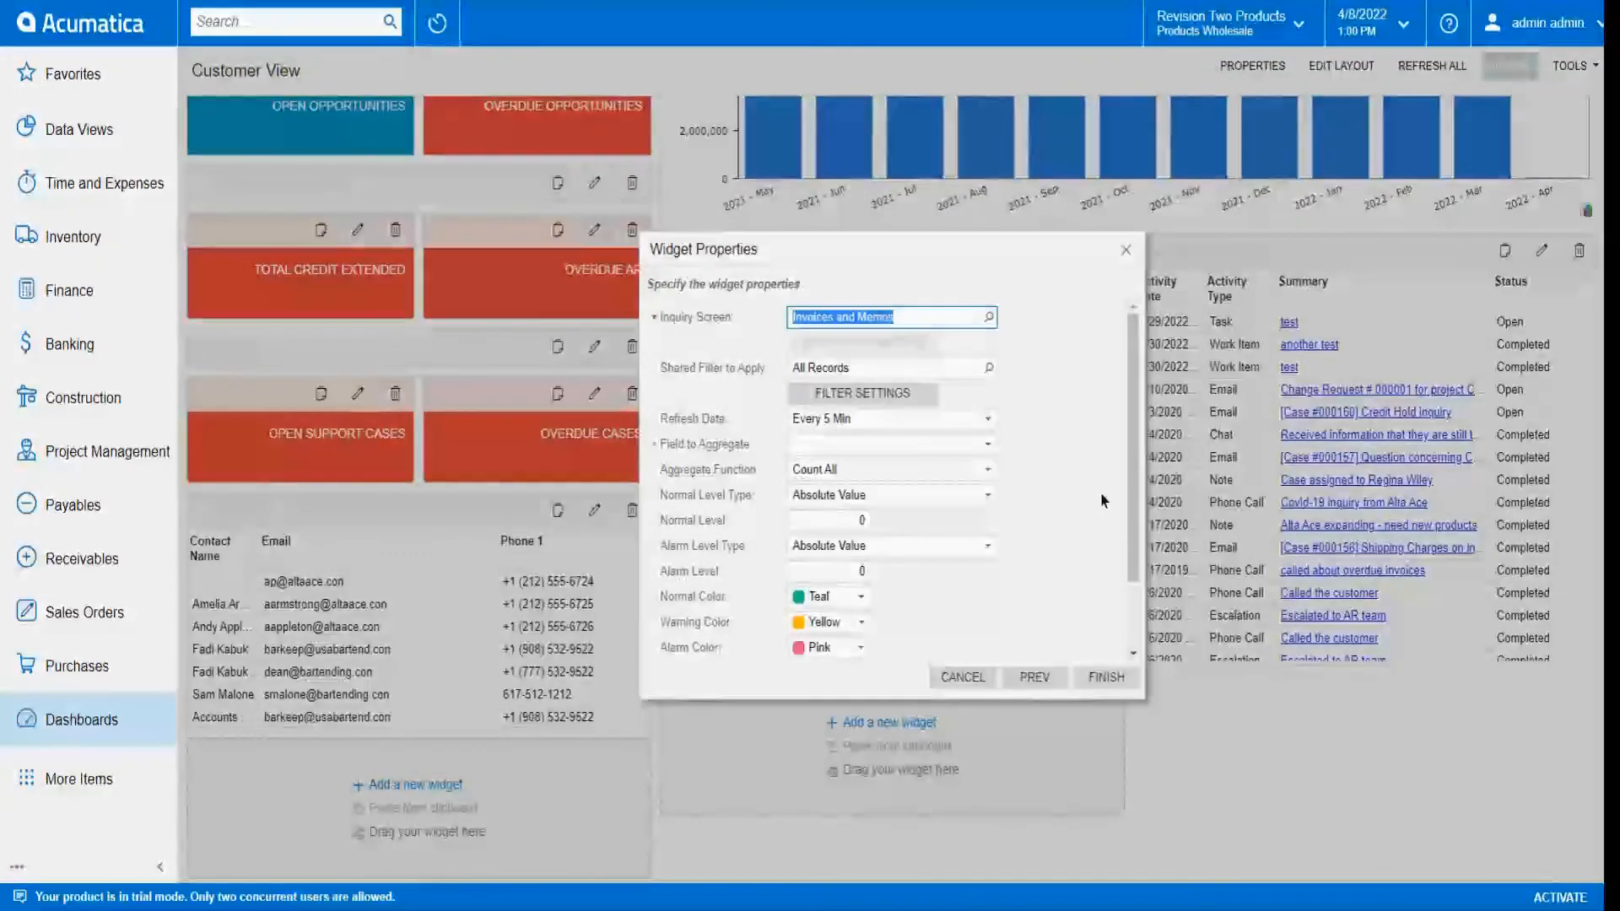
# Apply the shared Disputed filter to the KPI widget and aggregate the Amount field with the Sum function.
pyautogui.click(989, 369)
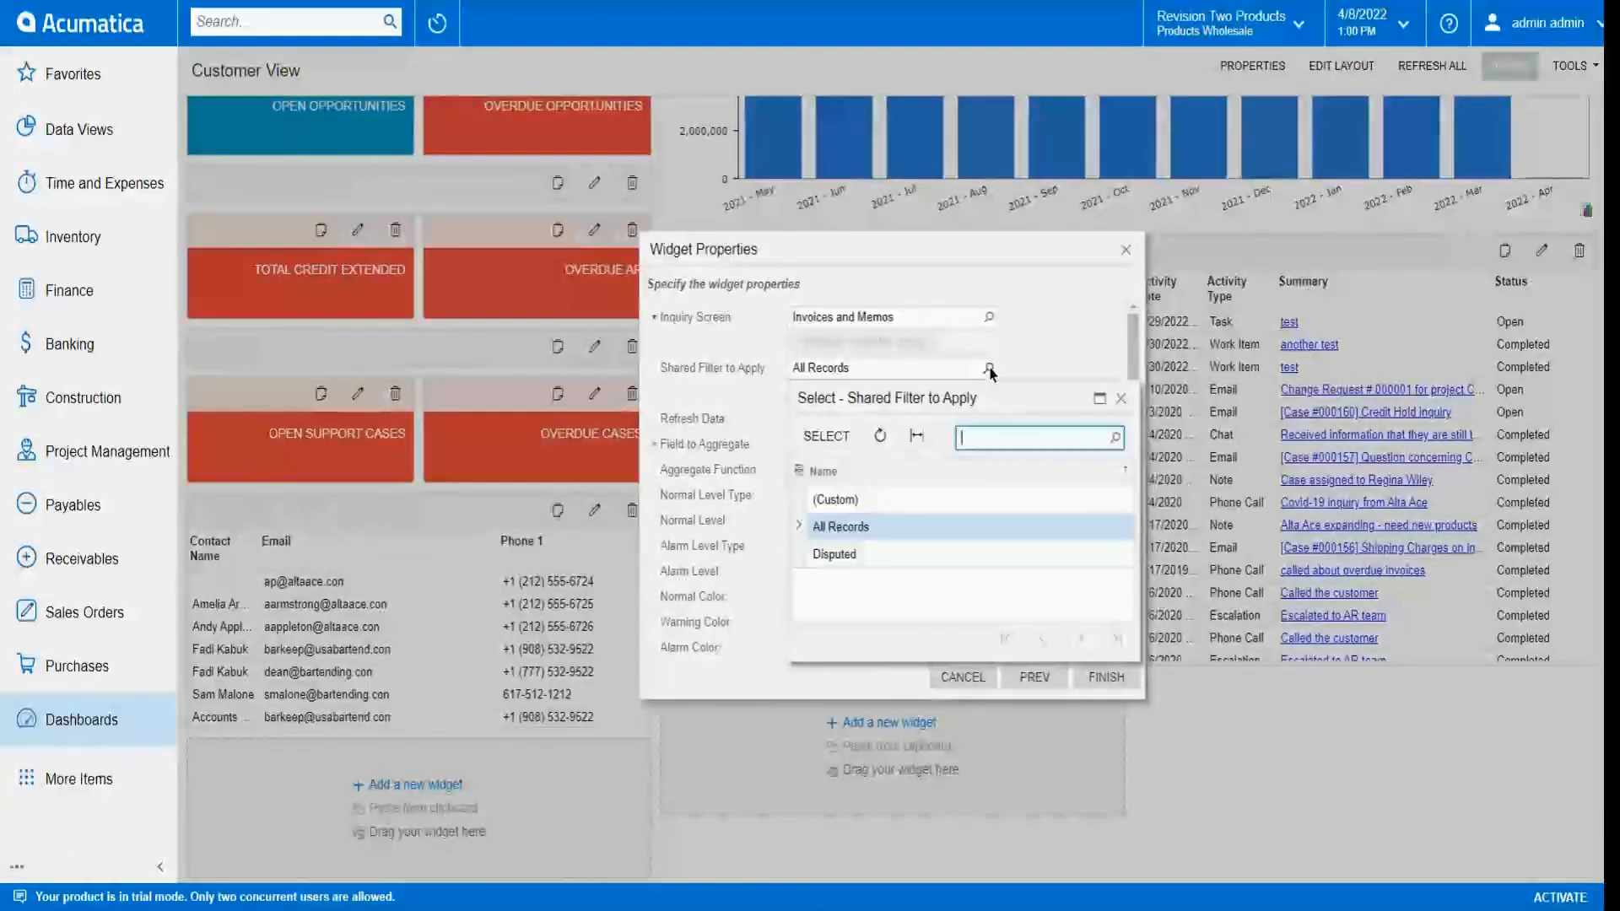
pyautogui.doubleClick(904, 548)
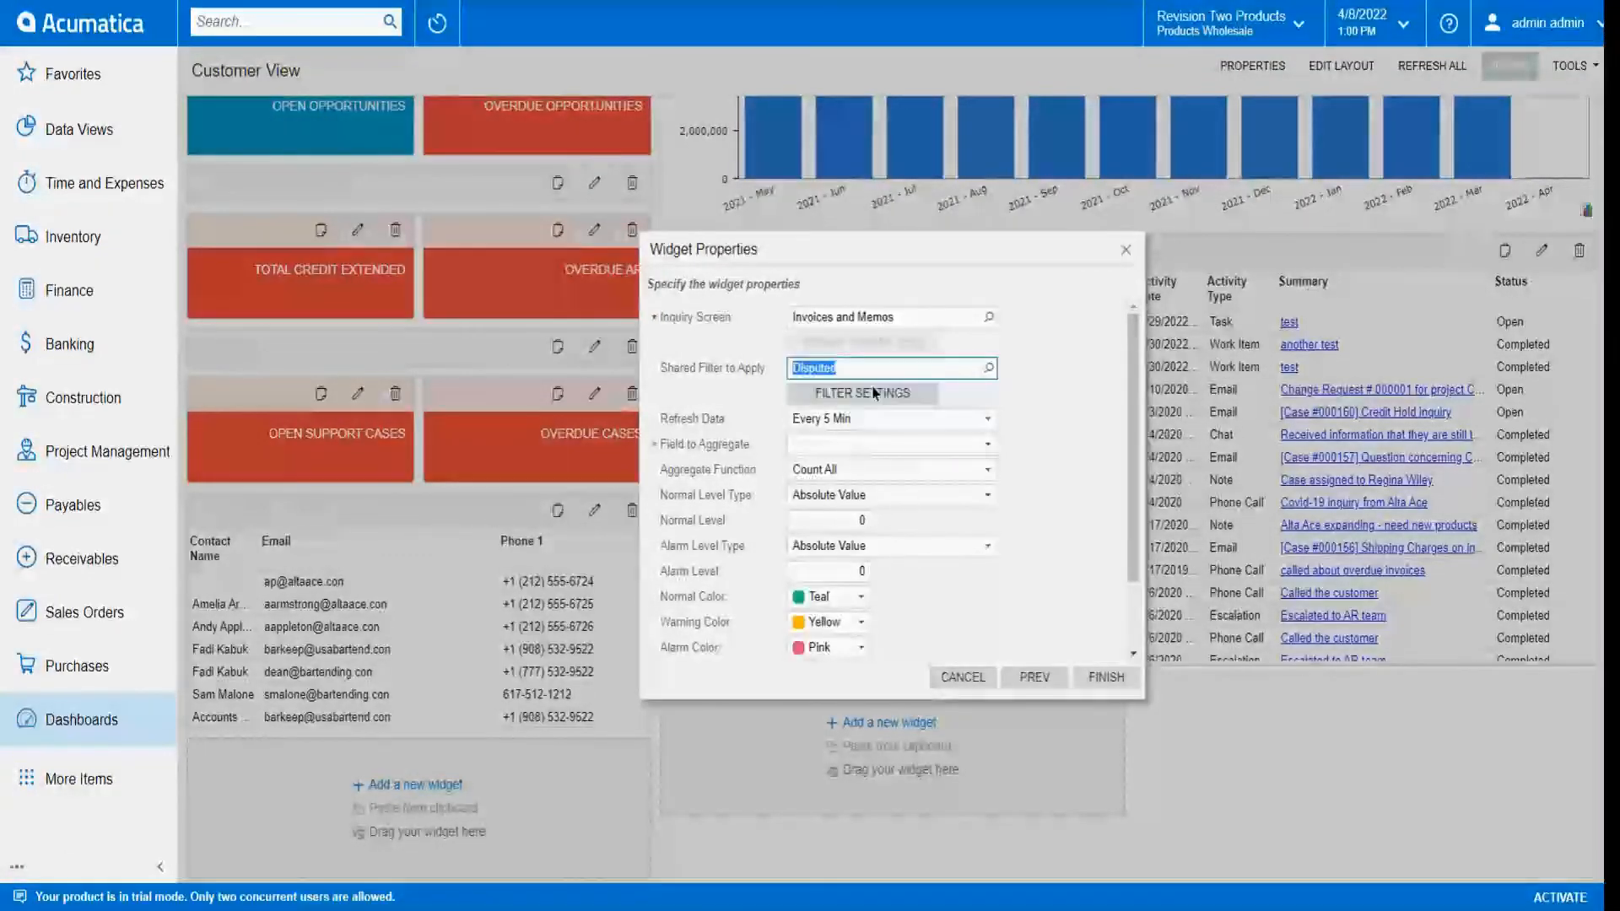
pyautogui.click(971, 445)
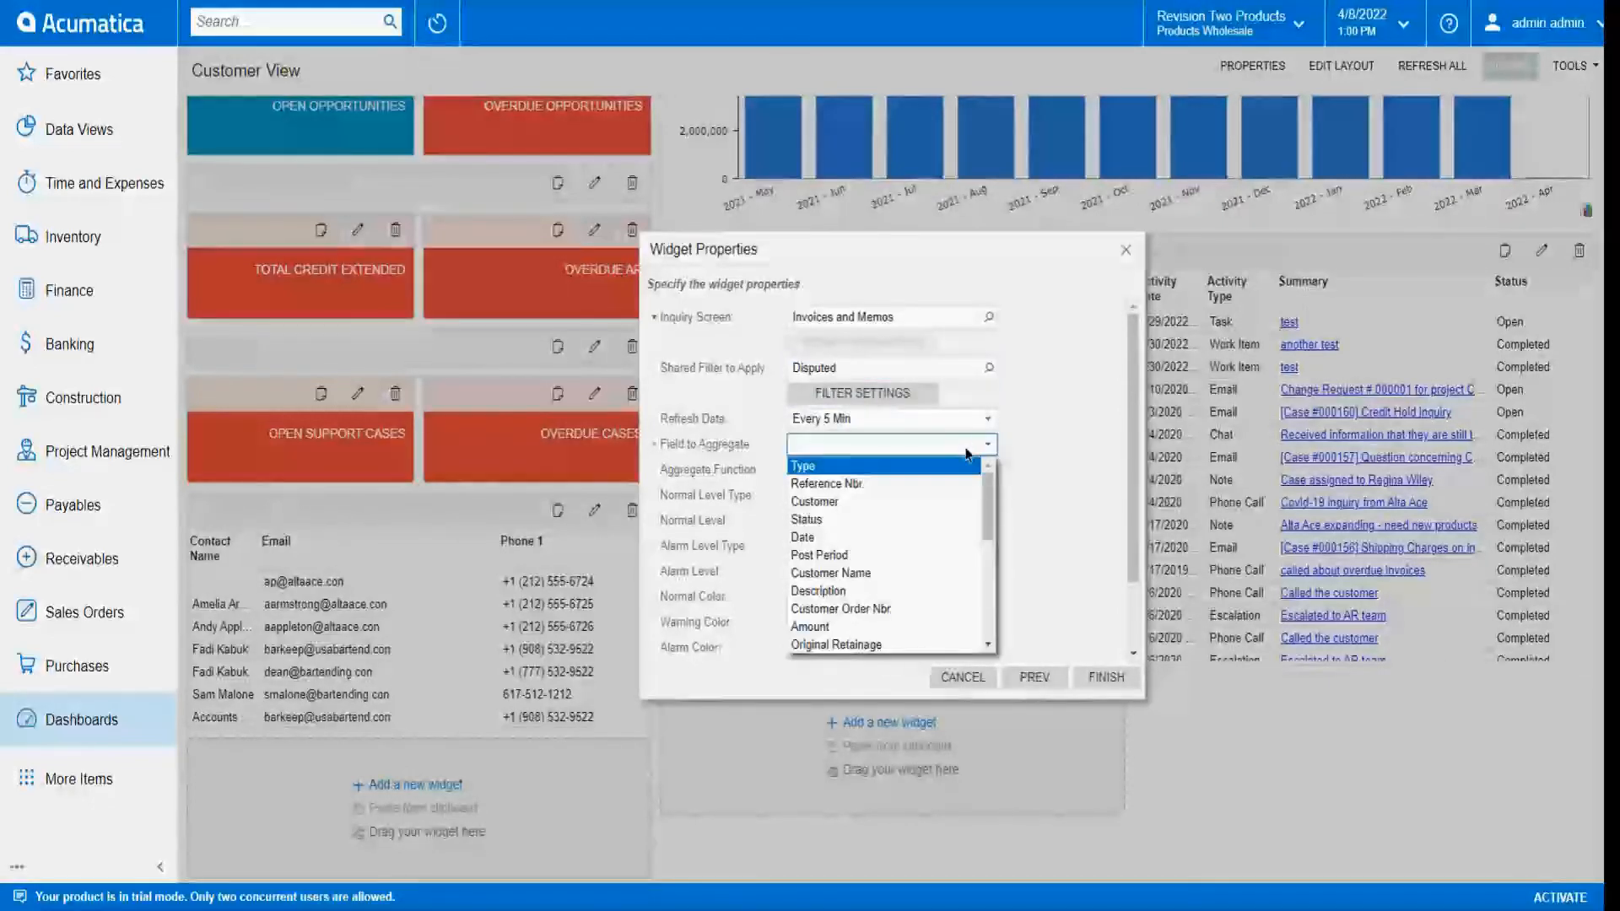
pyautogui.scroll(-2, 975, 494)
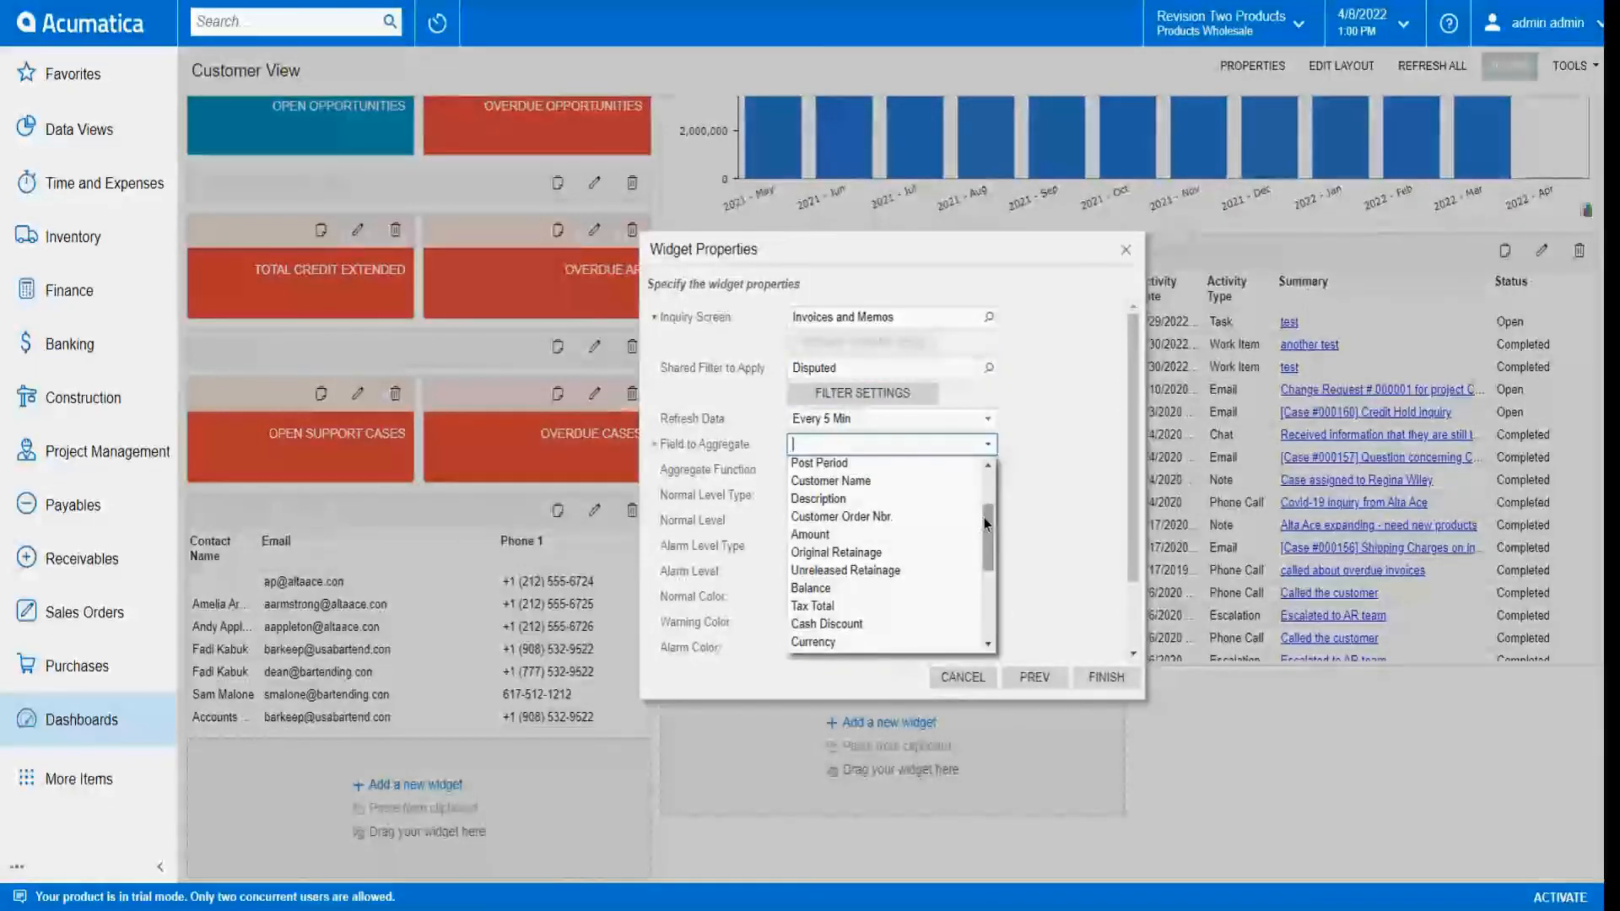
pyautogui.click(947, 535)
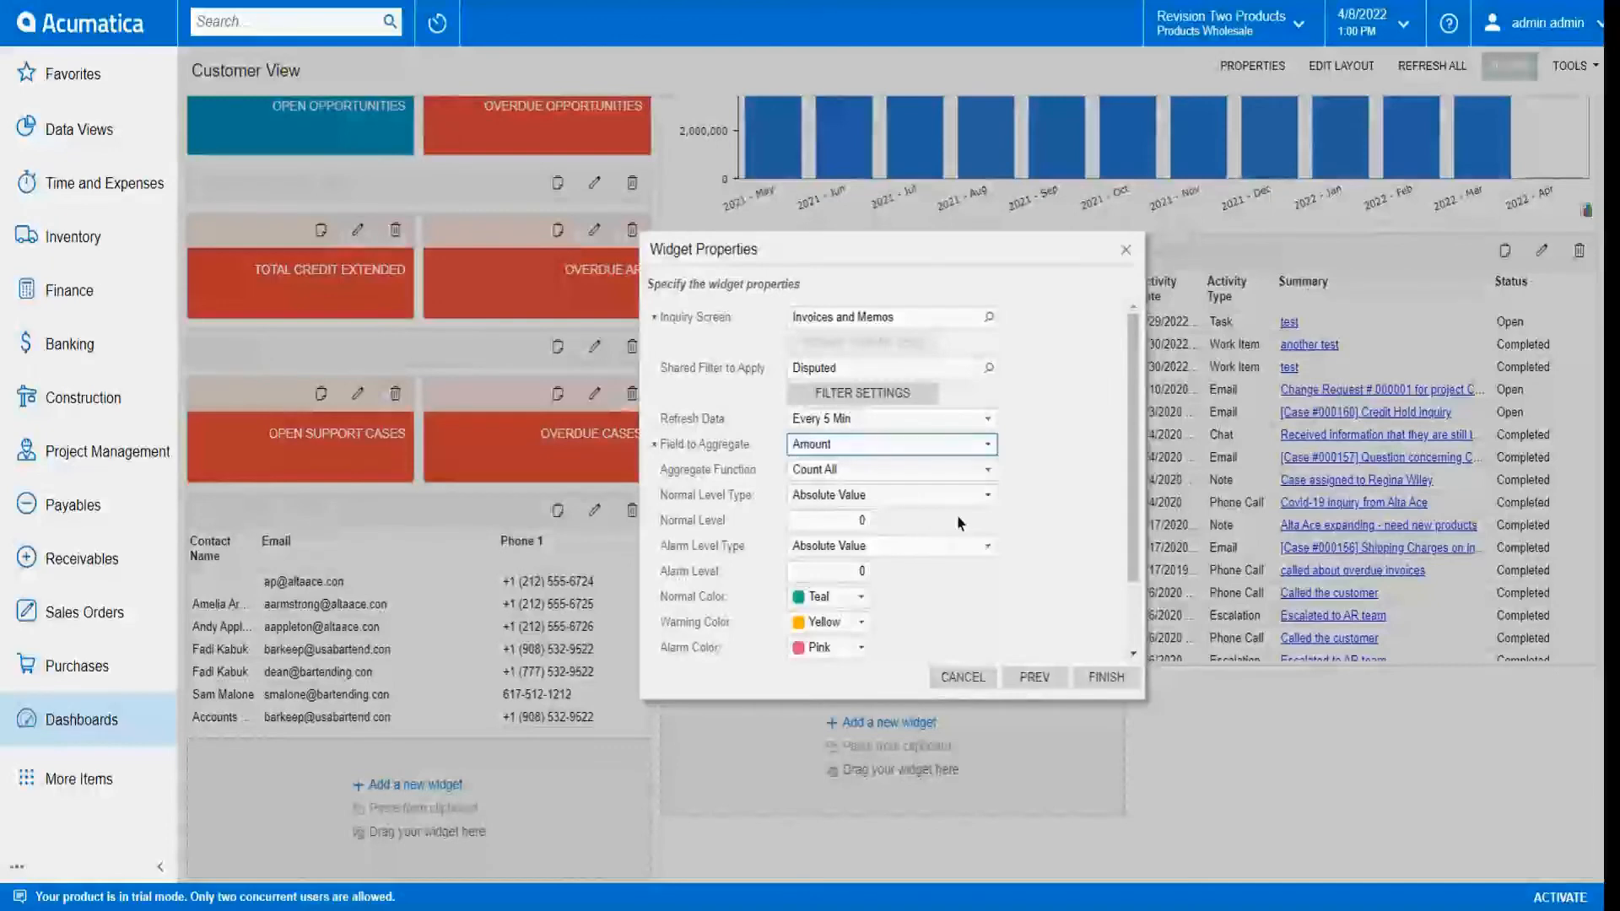
pyautogui.click(875, 473)
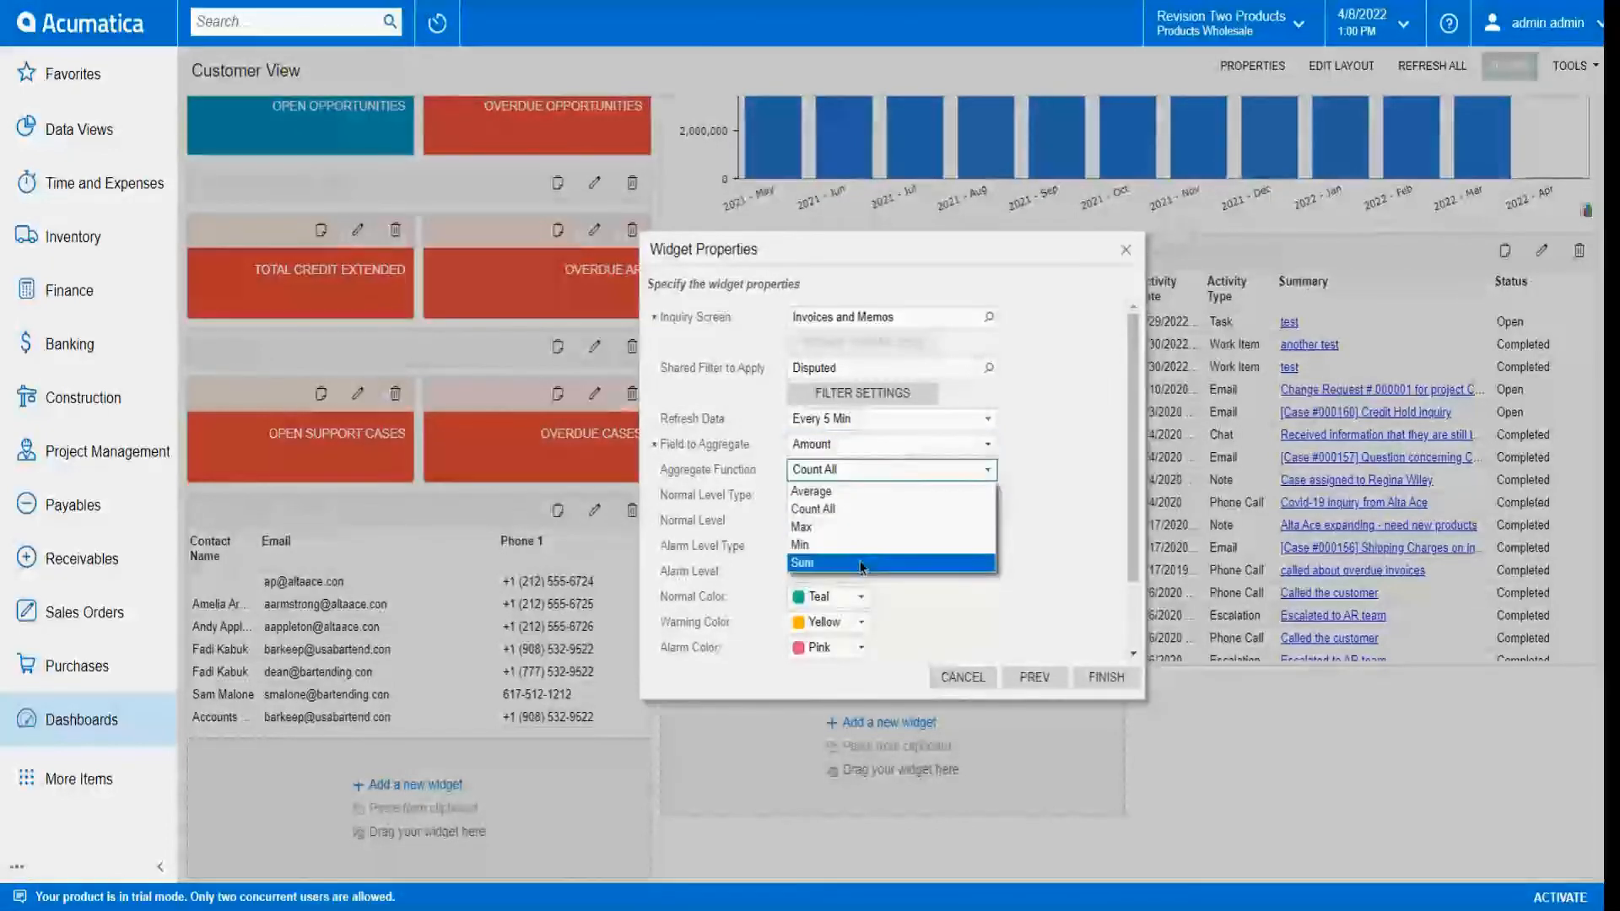
pyautogui.click(888, 551)
# Set the KPI widget's alarm level to 100, finish the widget, and leave the dashboard's design mode.
pyautogui.click(852, 521)
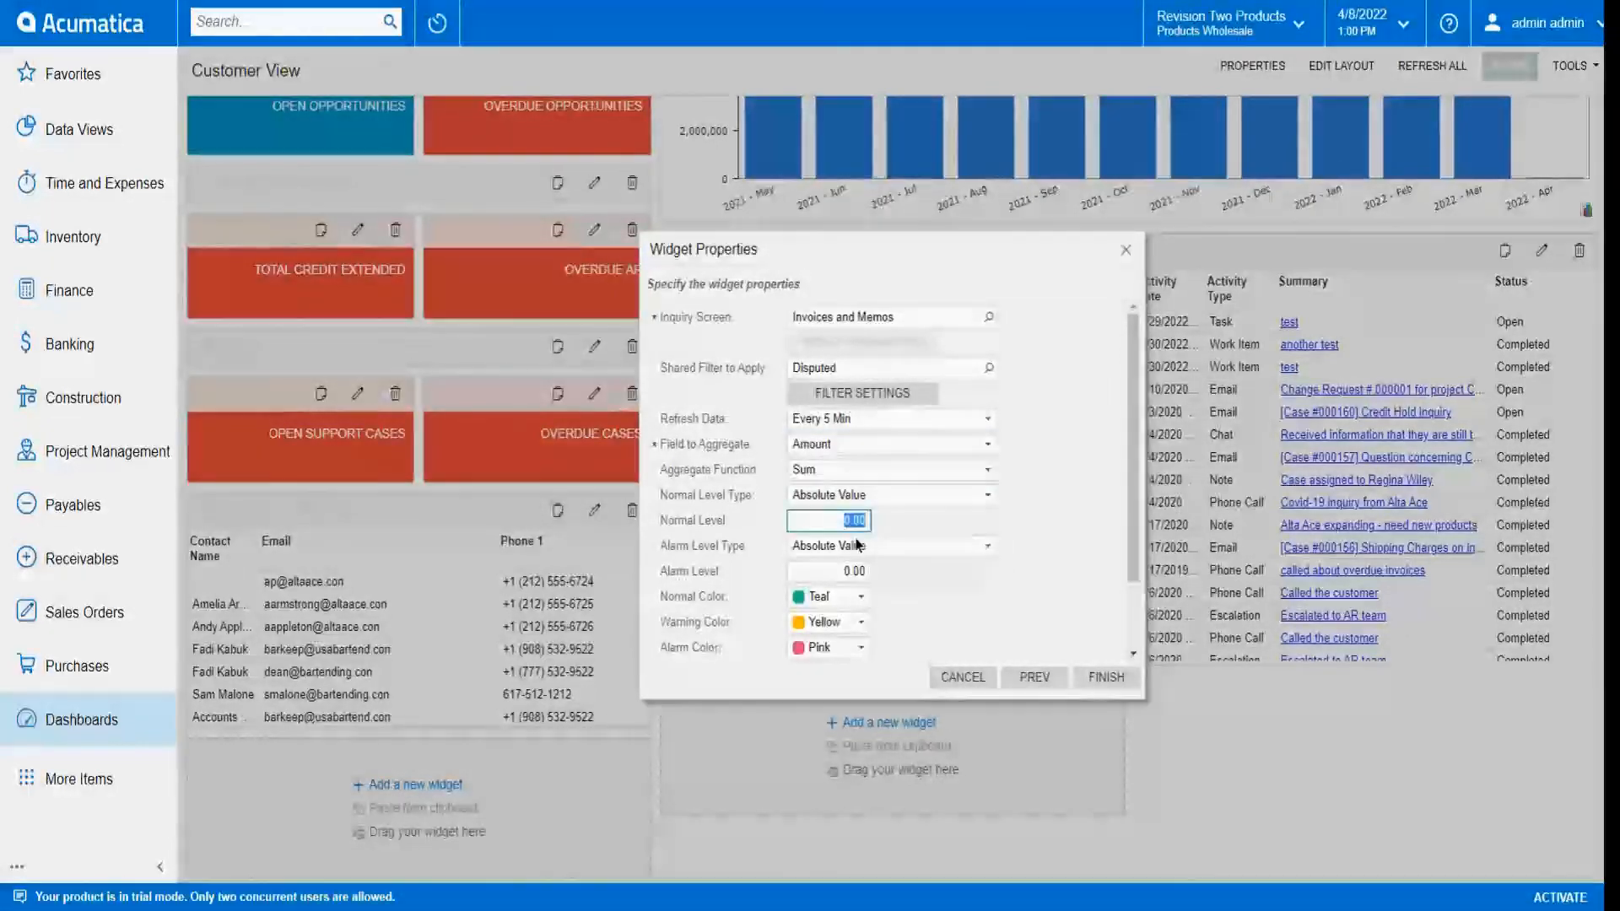
pyautogui.click(832, 574)
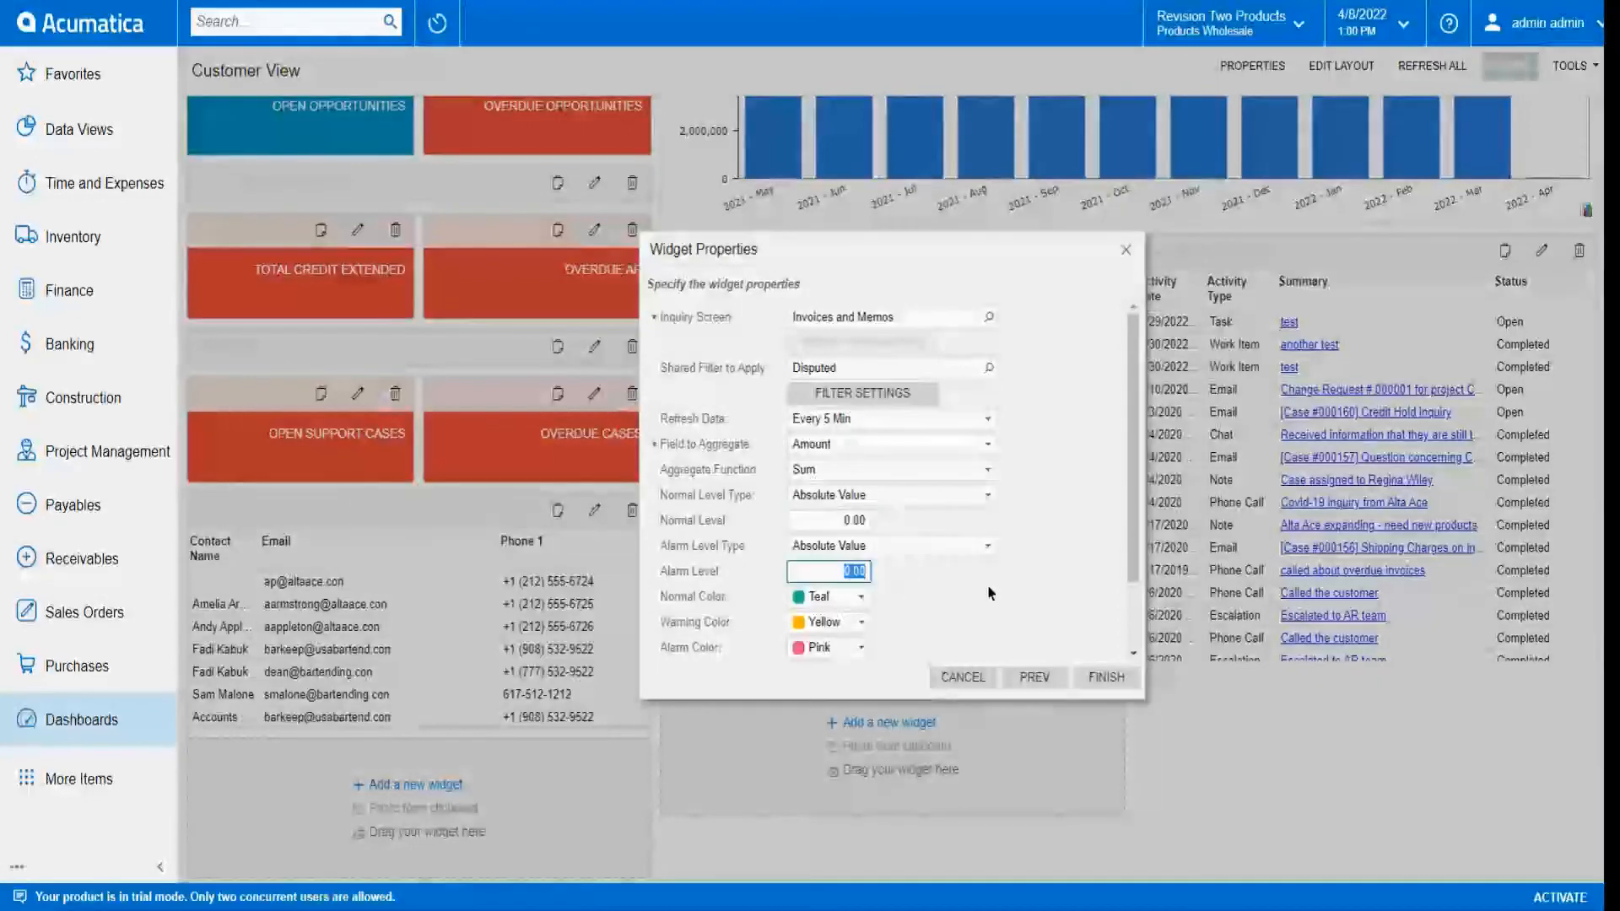
pyautogui.write('100')
pyautogui.click(1122, 677)
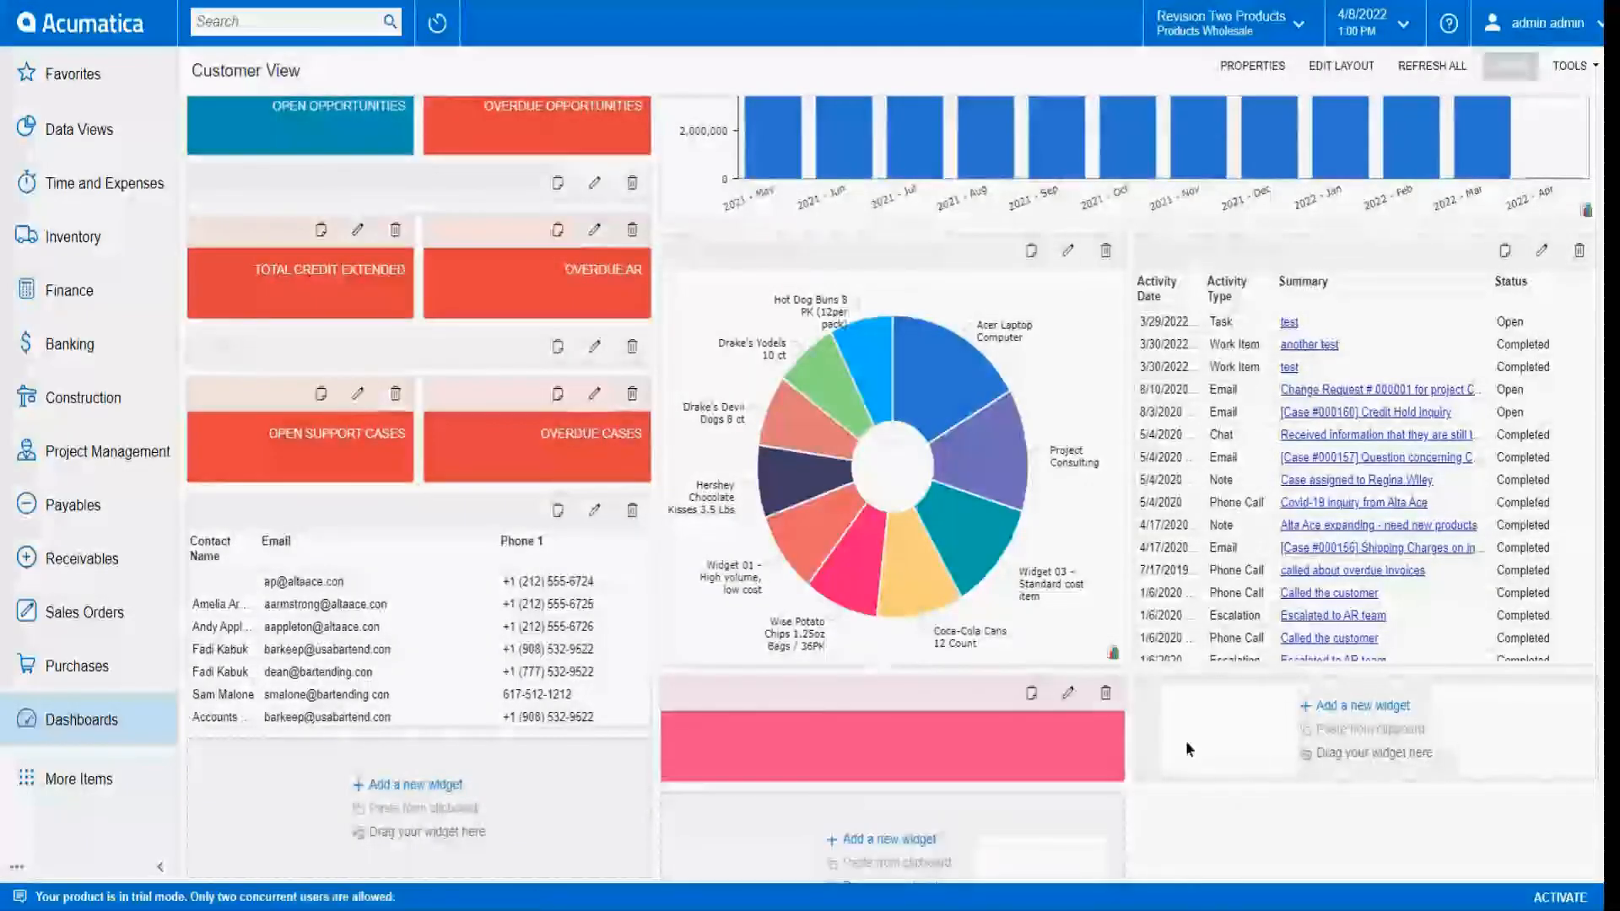
pyautogui.click(1519, 69)
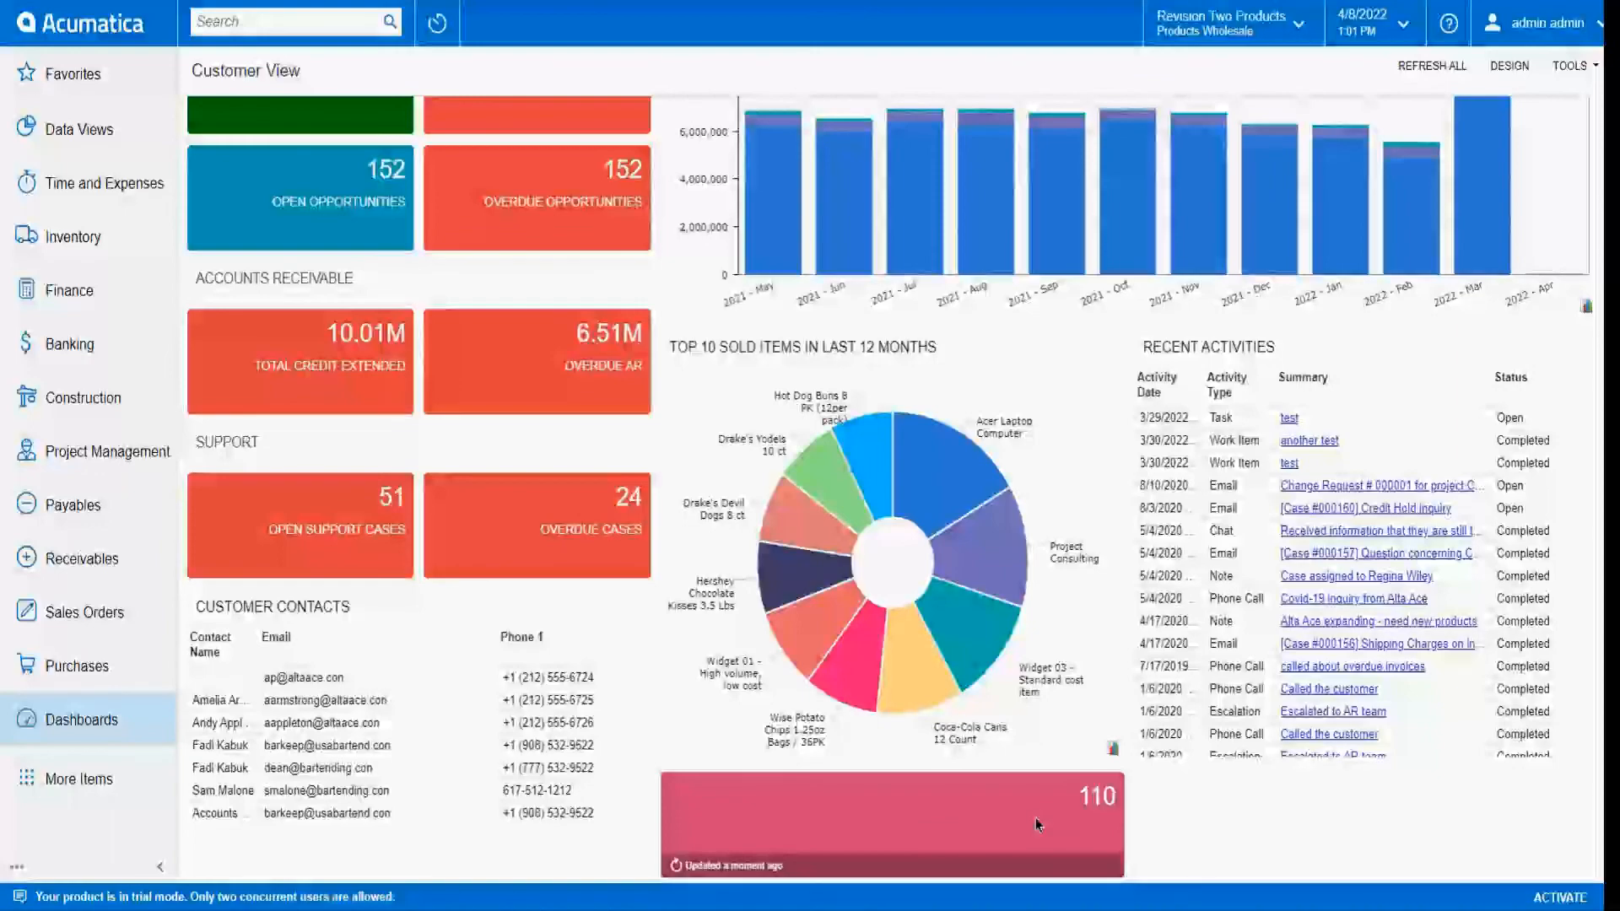
# Reopen the disputed invoices widget in design mode, change its visualization type to Meter, and return to the normal dashboard view.
pyautogui.click(1510, 66)
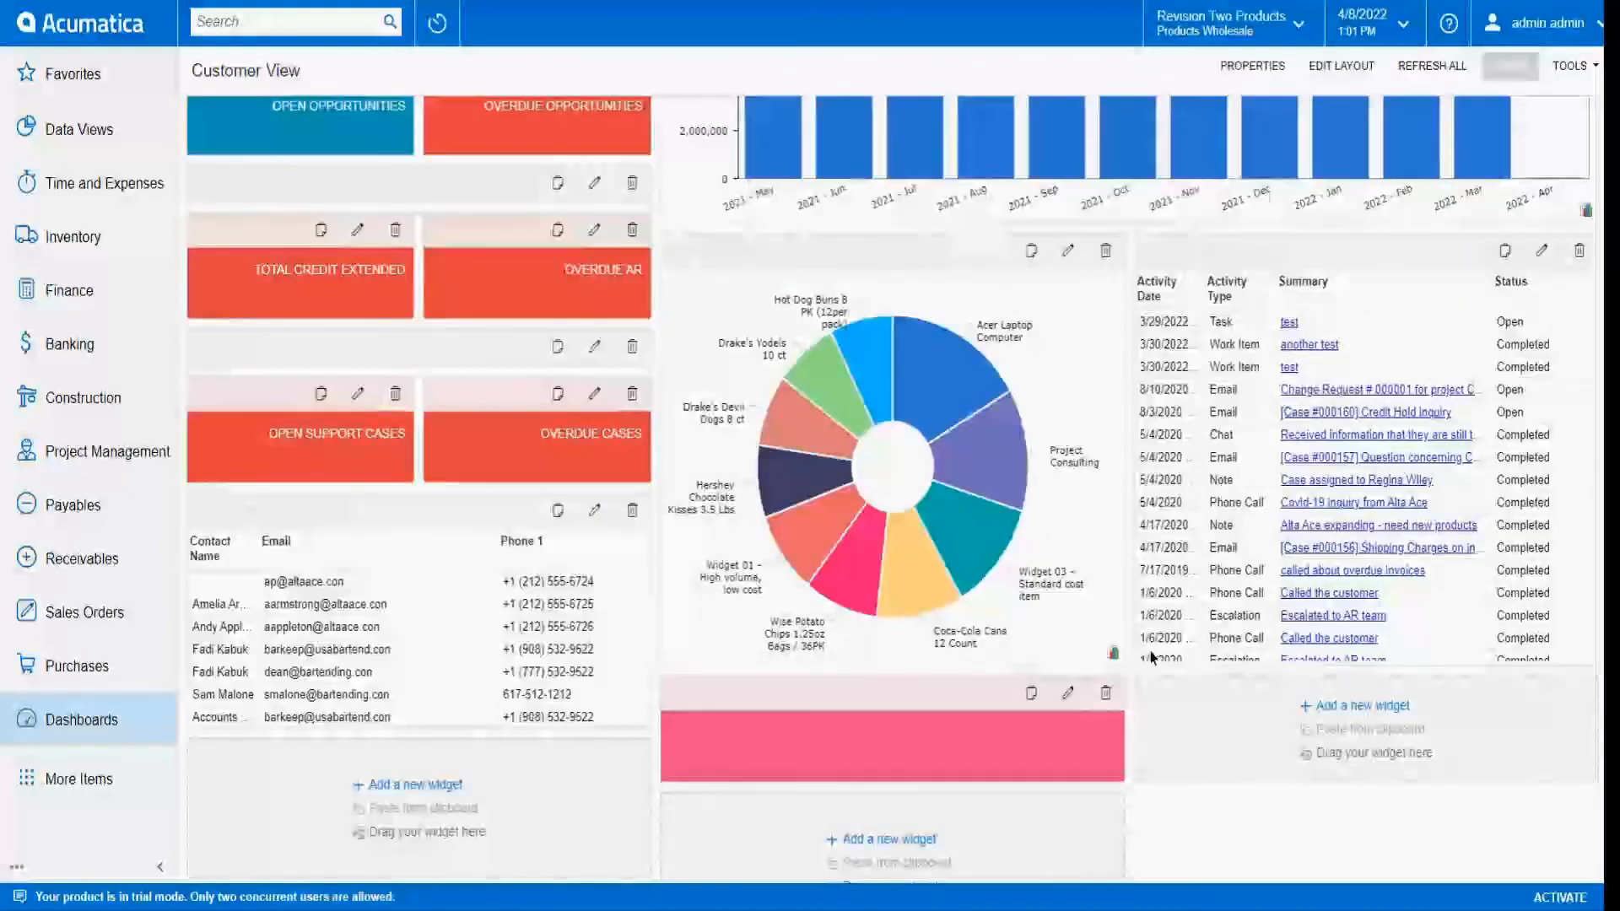
pyautogui.click(1068, 693)
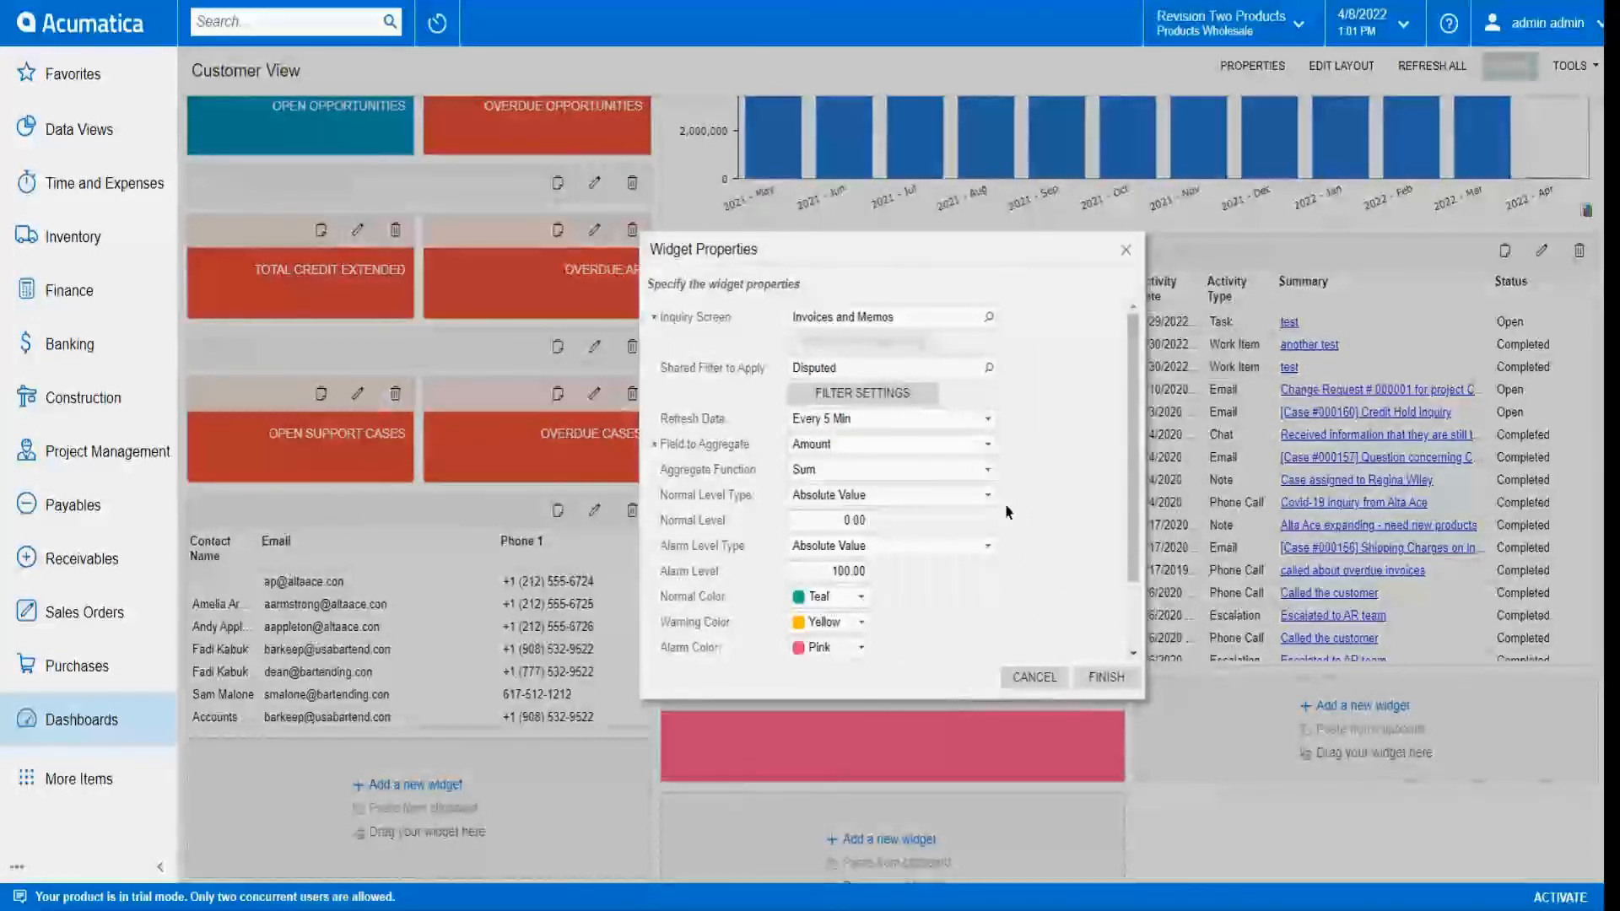
pyautogui.moveTo(1134, 523); pyautogui.dragTo(1135, 588)
pyautogui.click(983, 586)
pyautogui.click(886, 620)
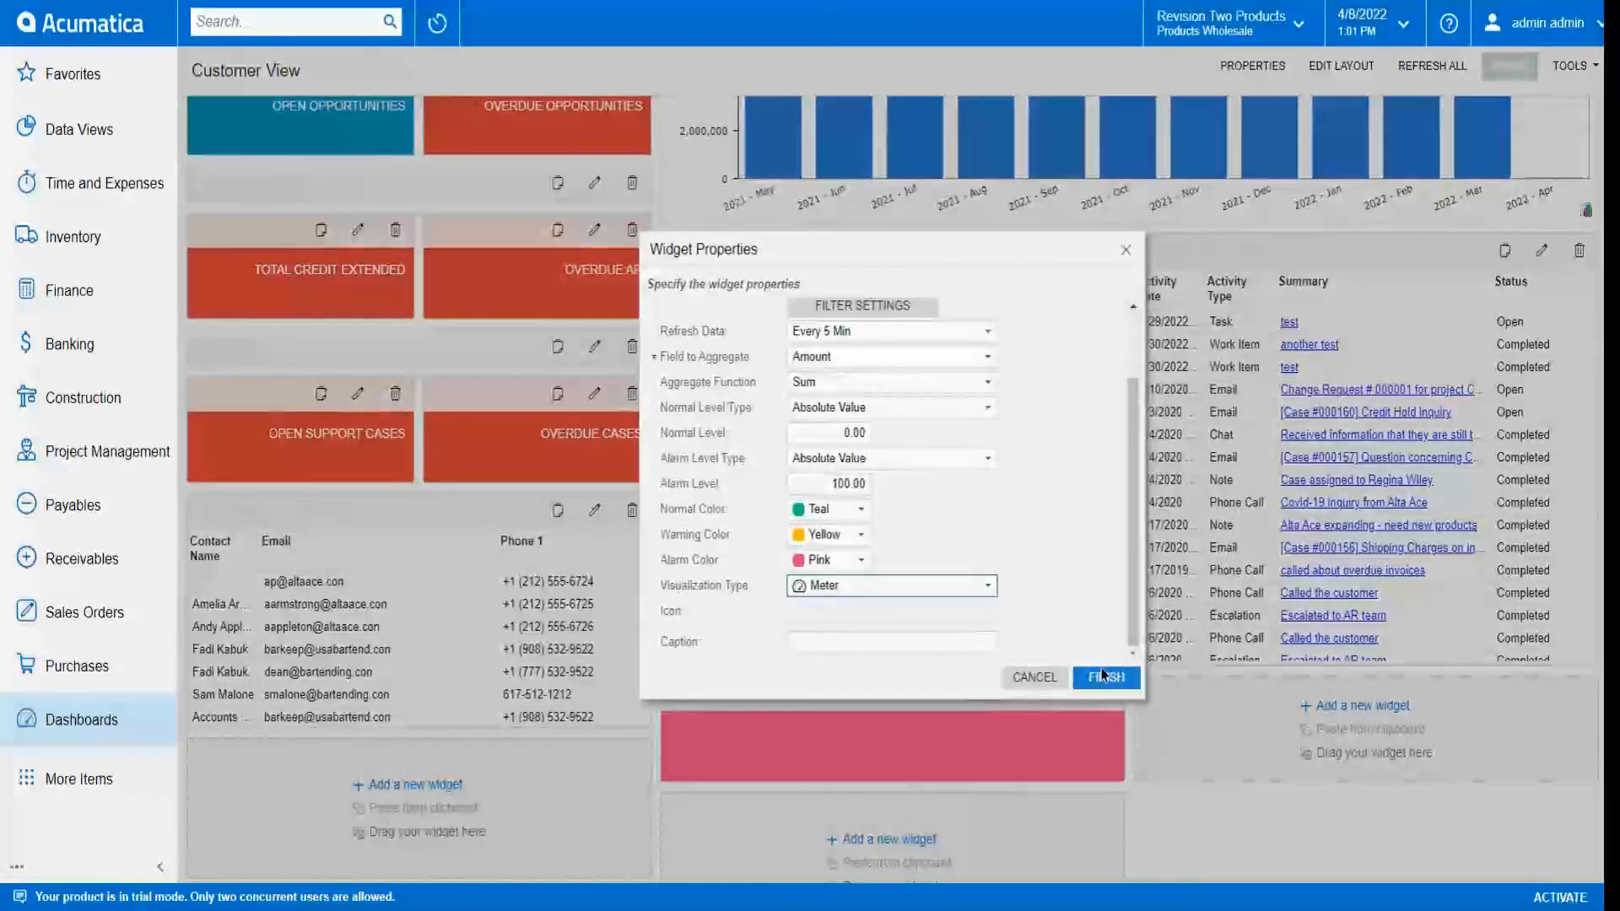
pyautogui.click(1104, 676)
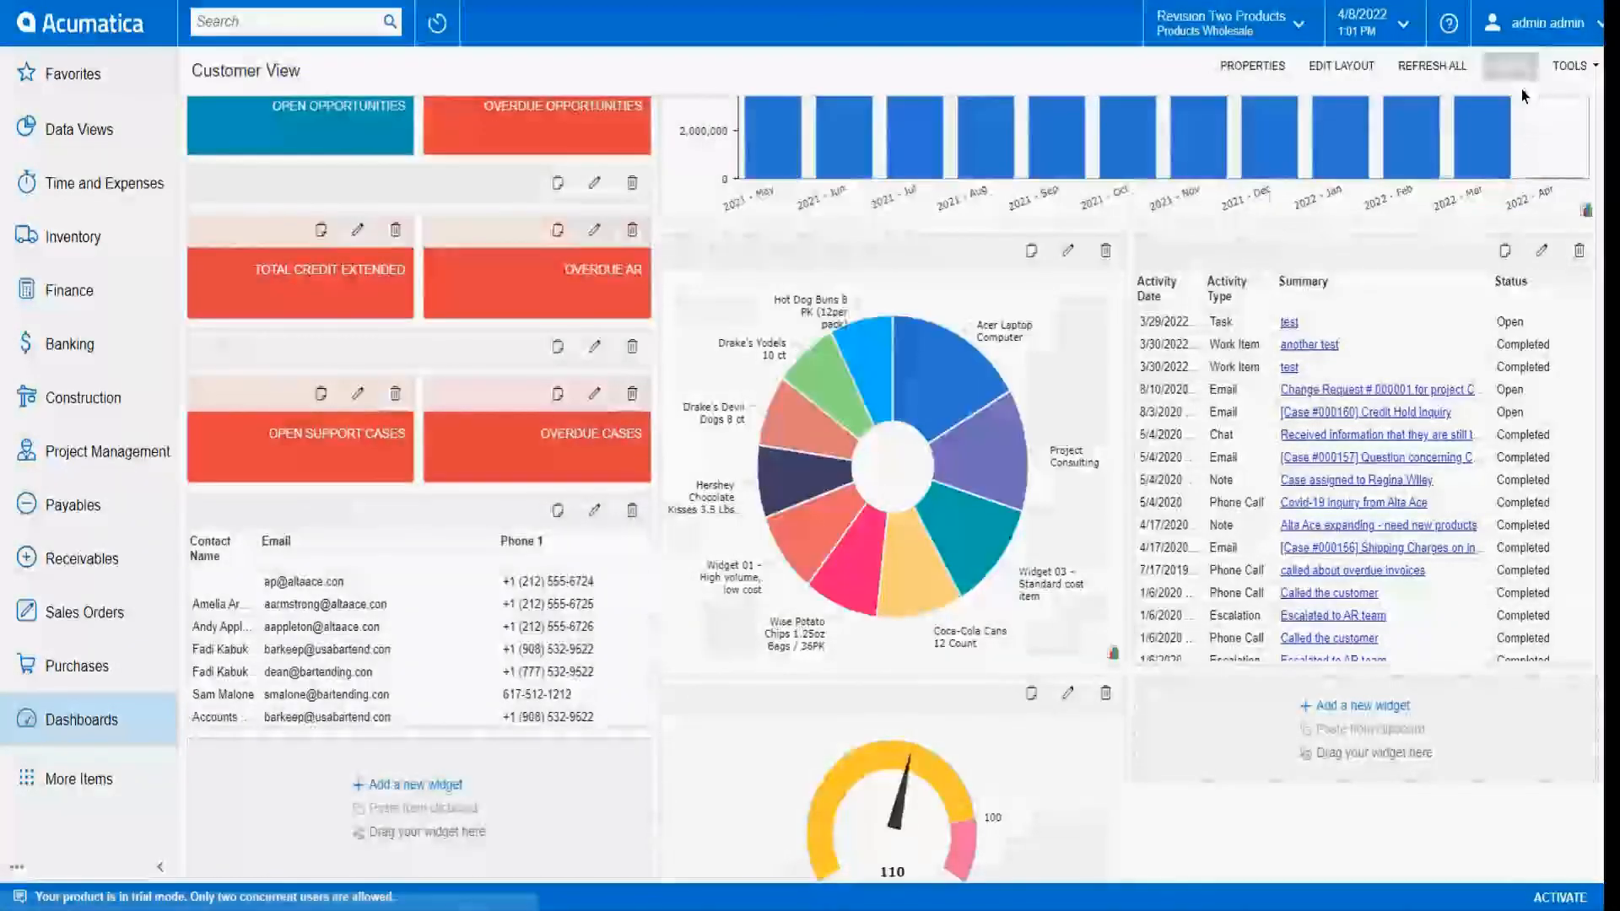
pyautogui.click(1513, 67)
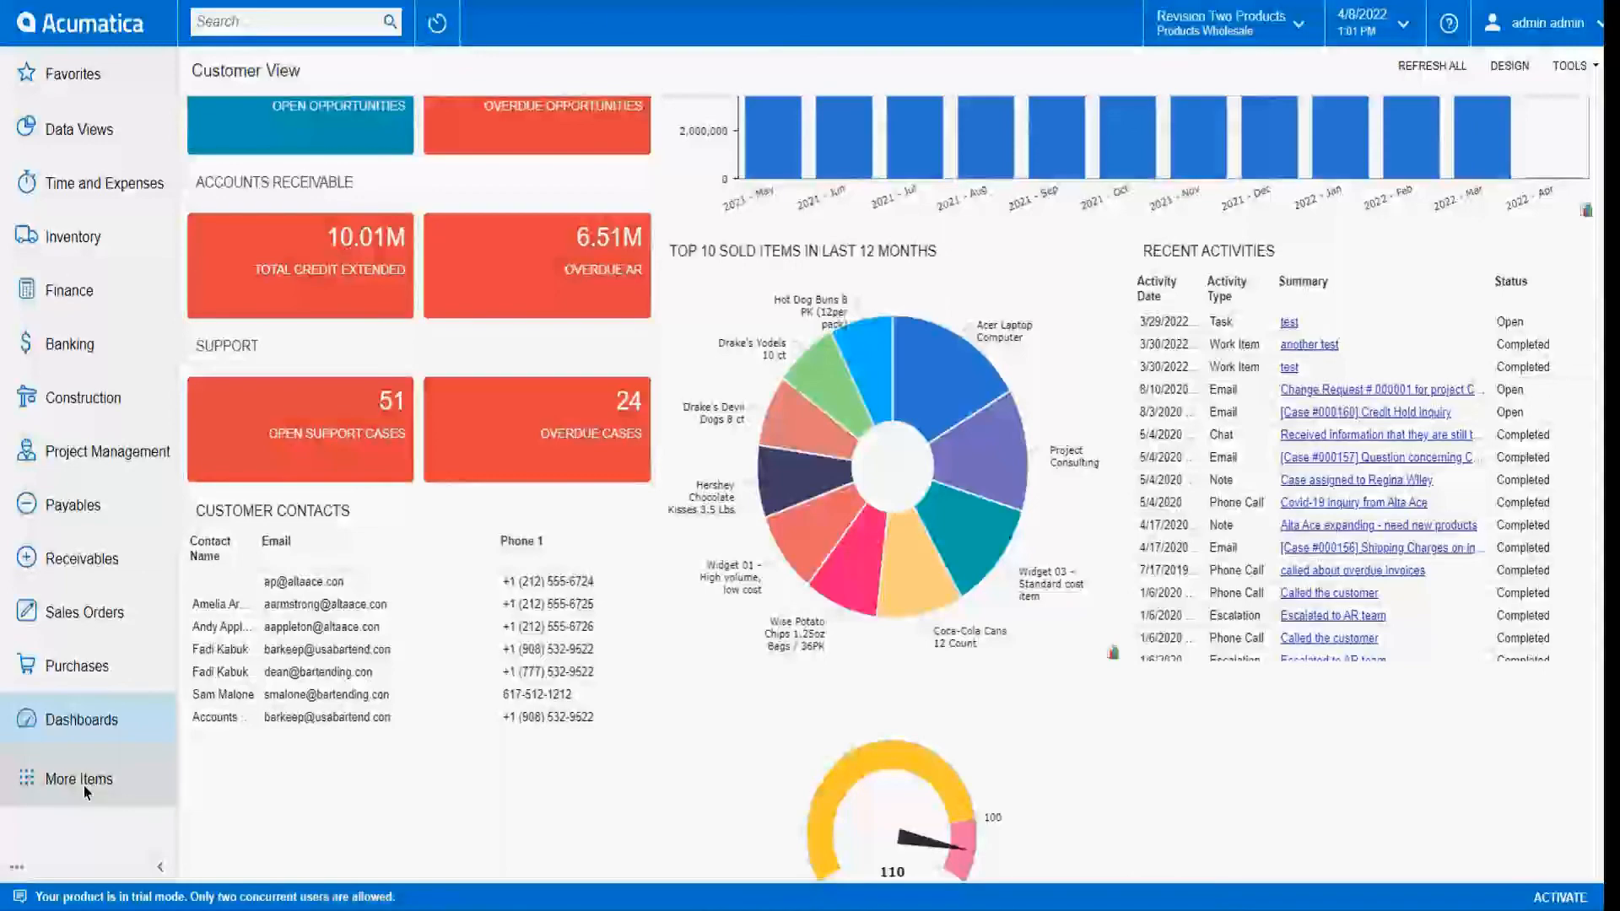
pyautogui.scroll(1, 307, 697)
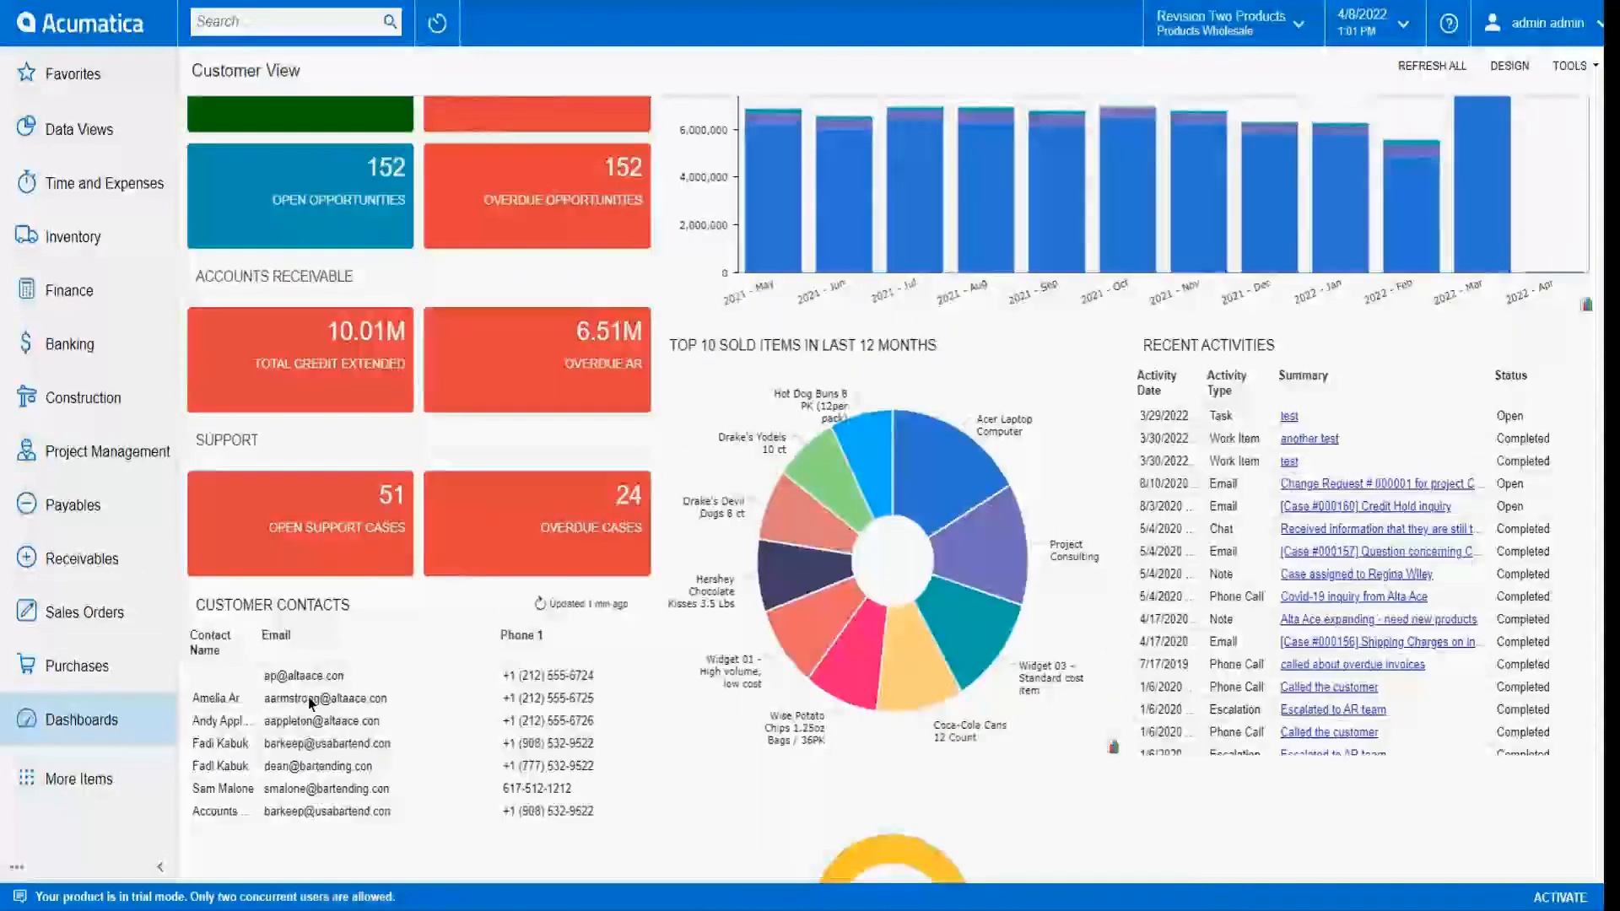
# Open the first Office Maximum receipt in the Purchase Receipts list and go to managing the form's user-defined fields.
pyautogui.click(86, 783)
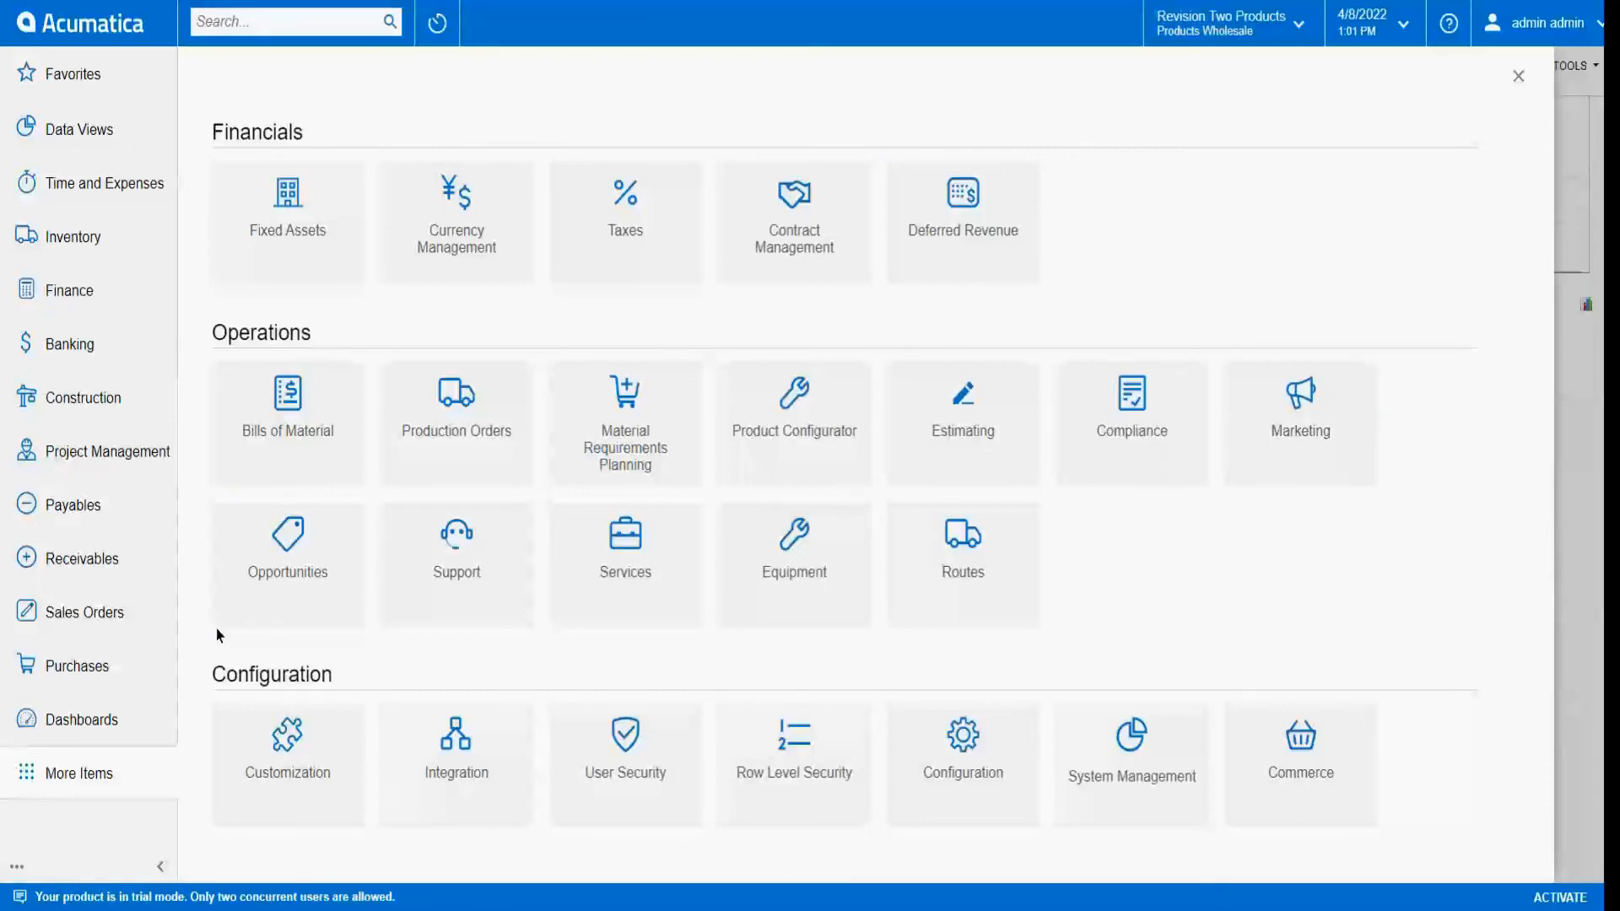
pyautogui.click(109, 675)
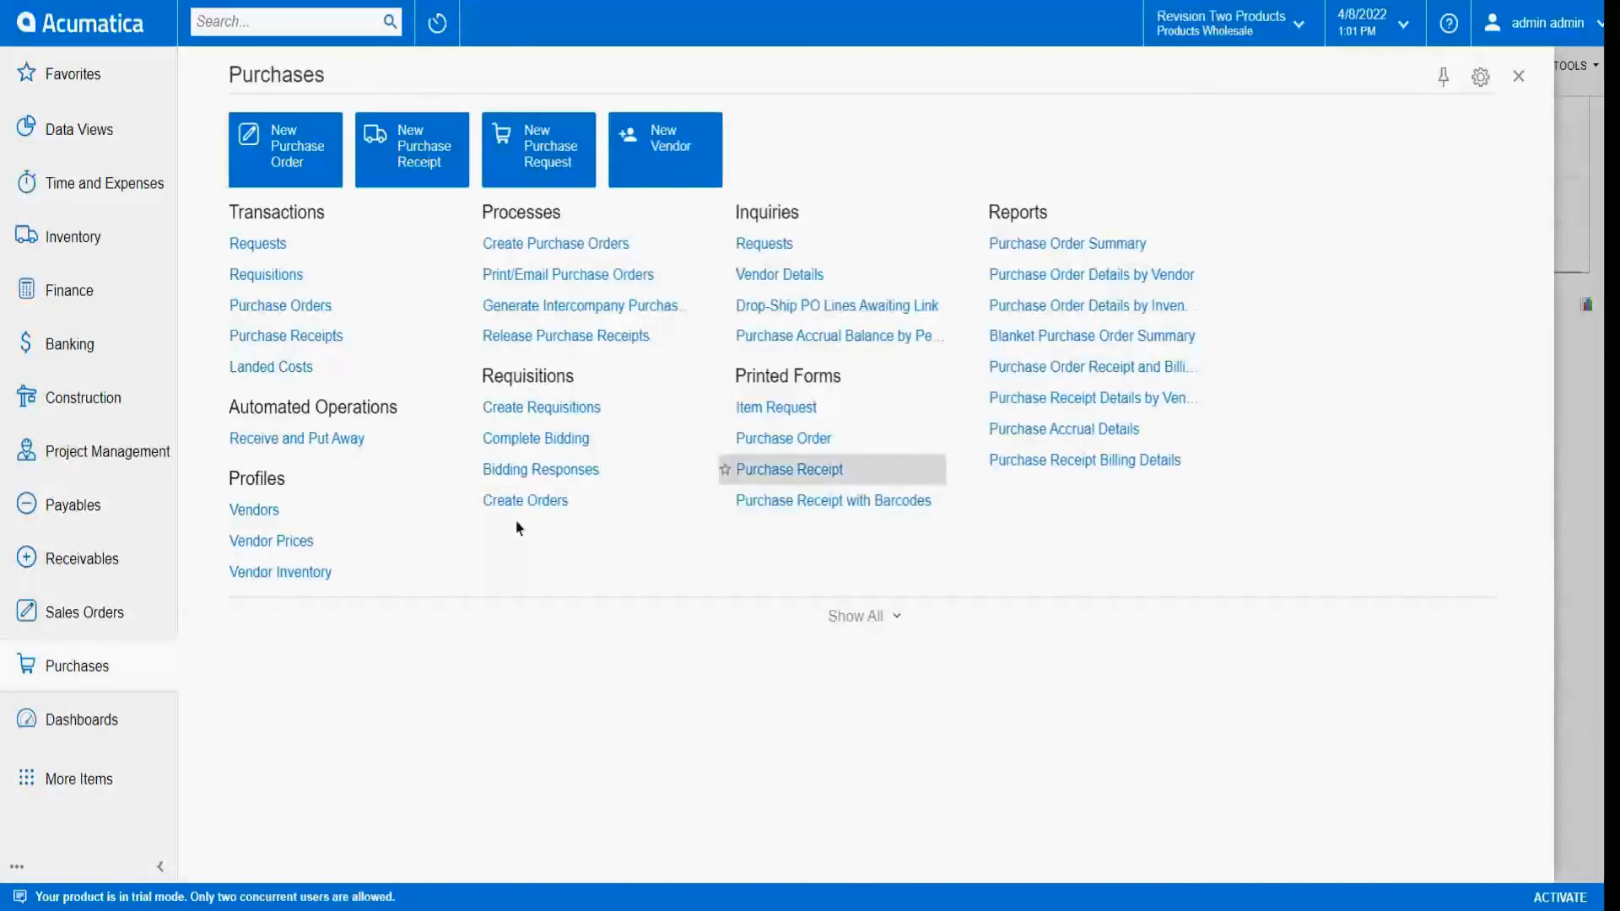
pyautogui.click(317, 335)
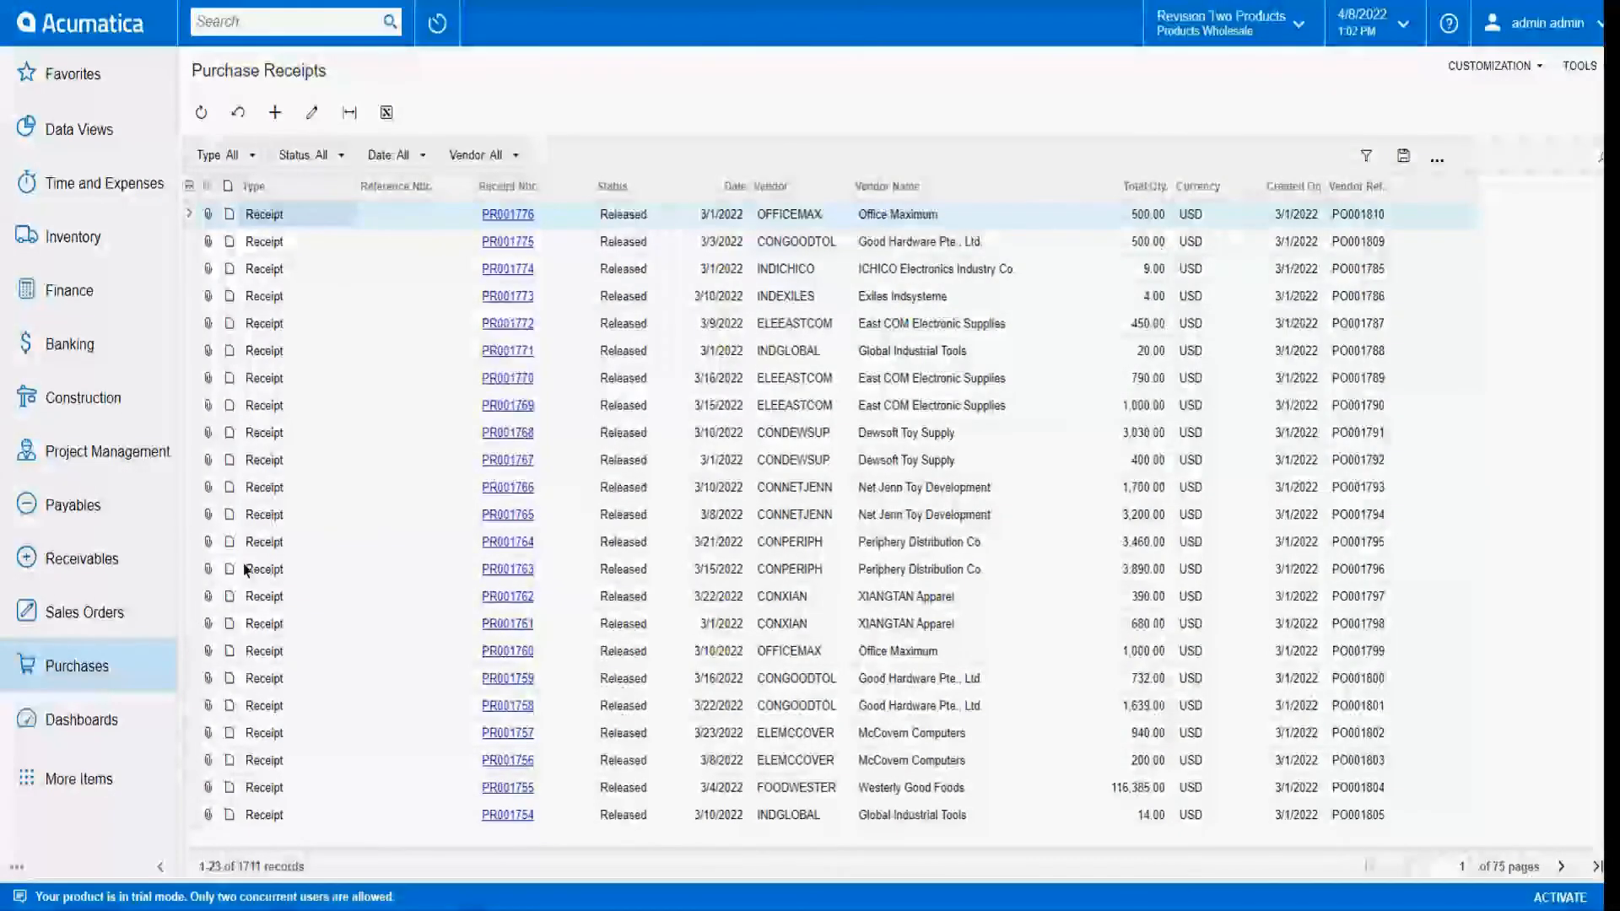
pyautogui.click(521, 221)
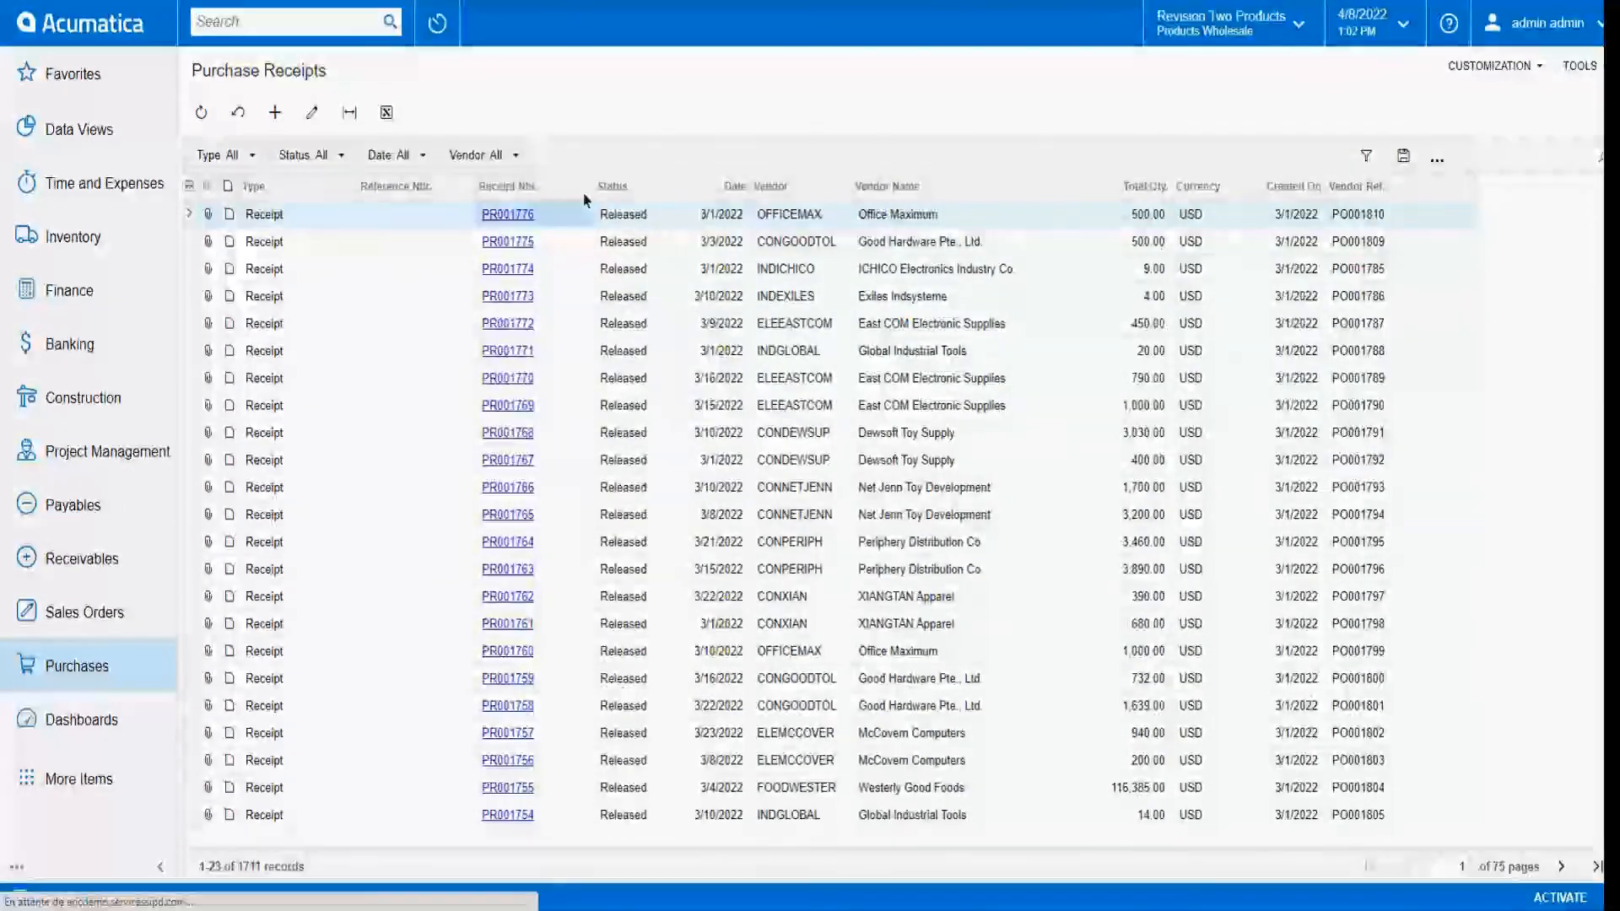
pyautogui.click(530, 215)
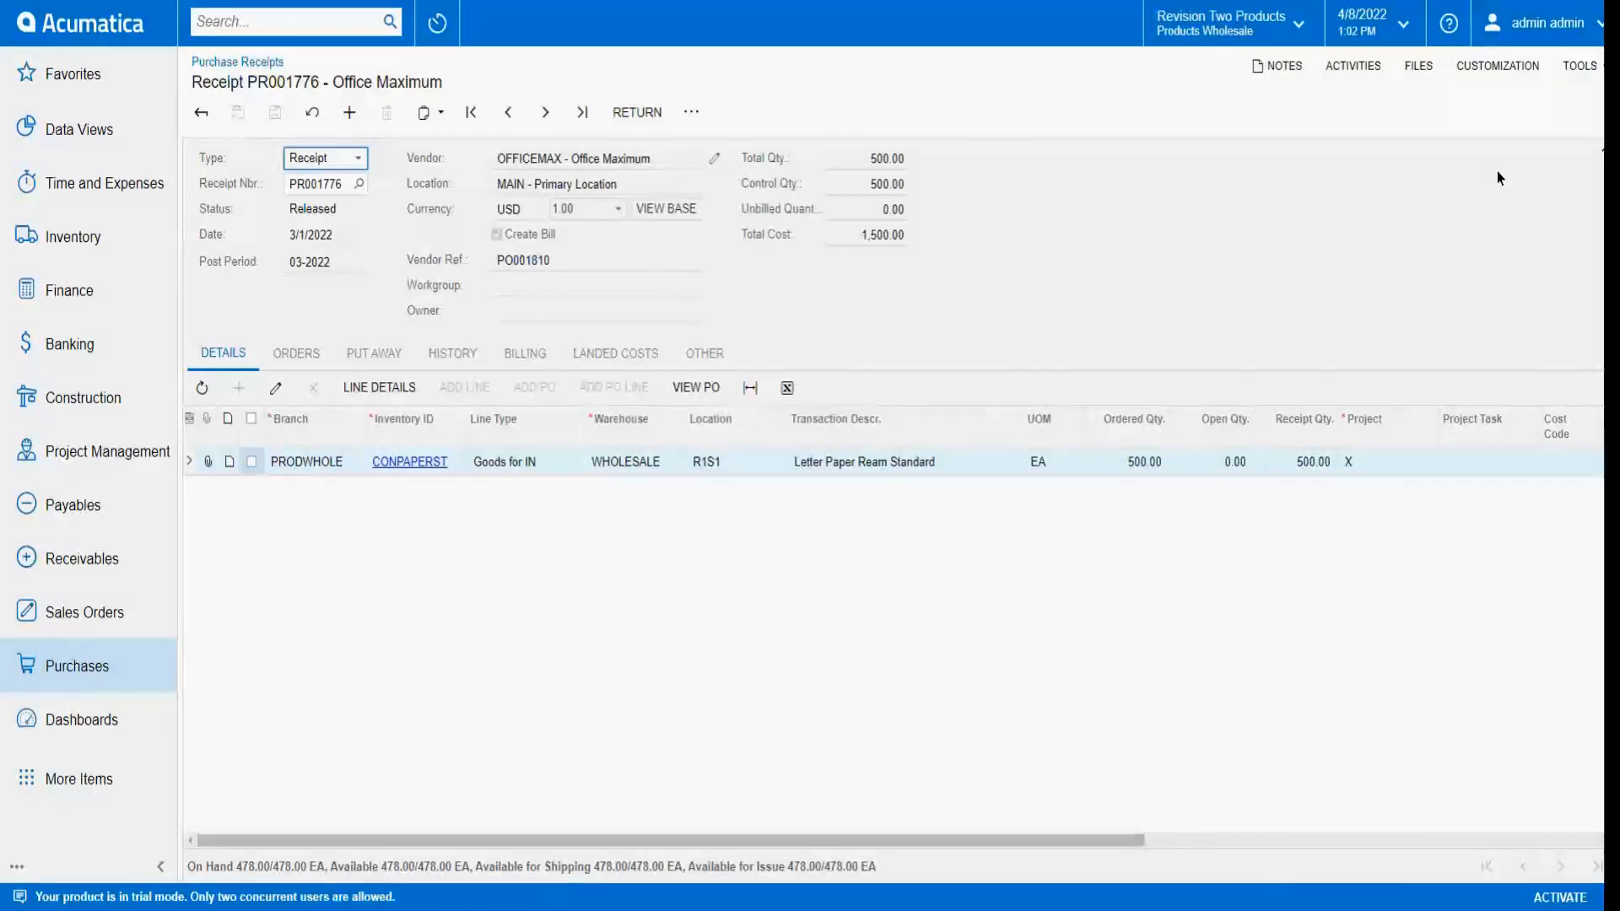
pyautogui.click(1498, 66)
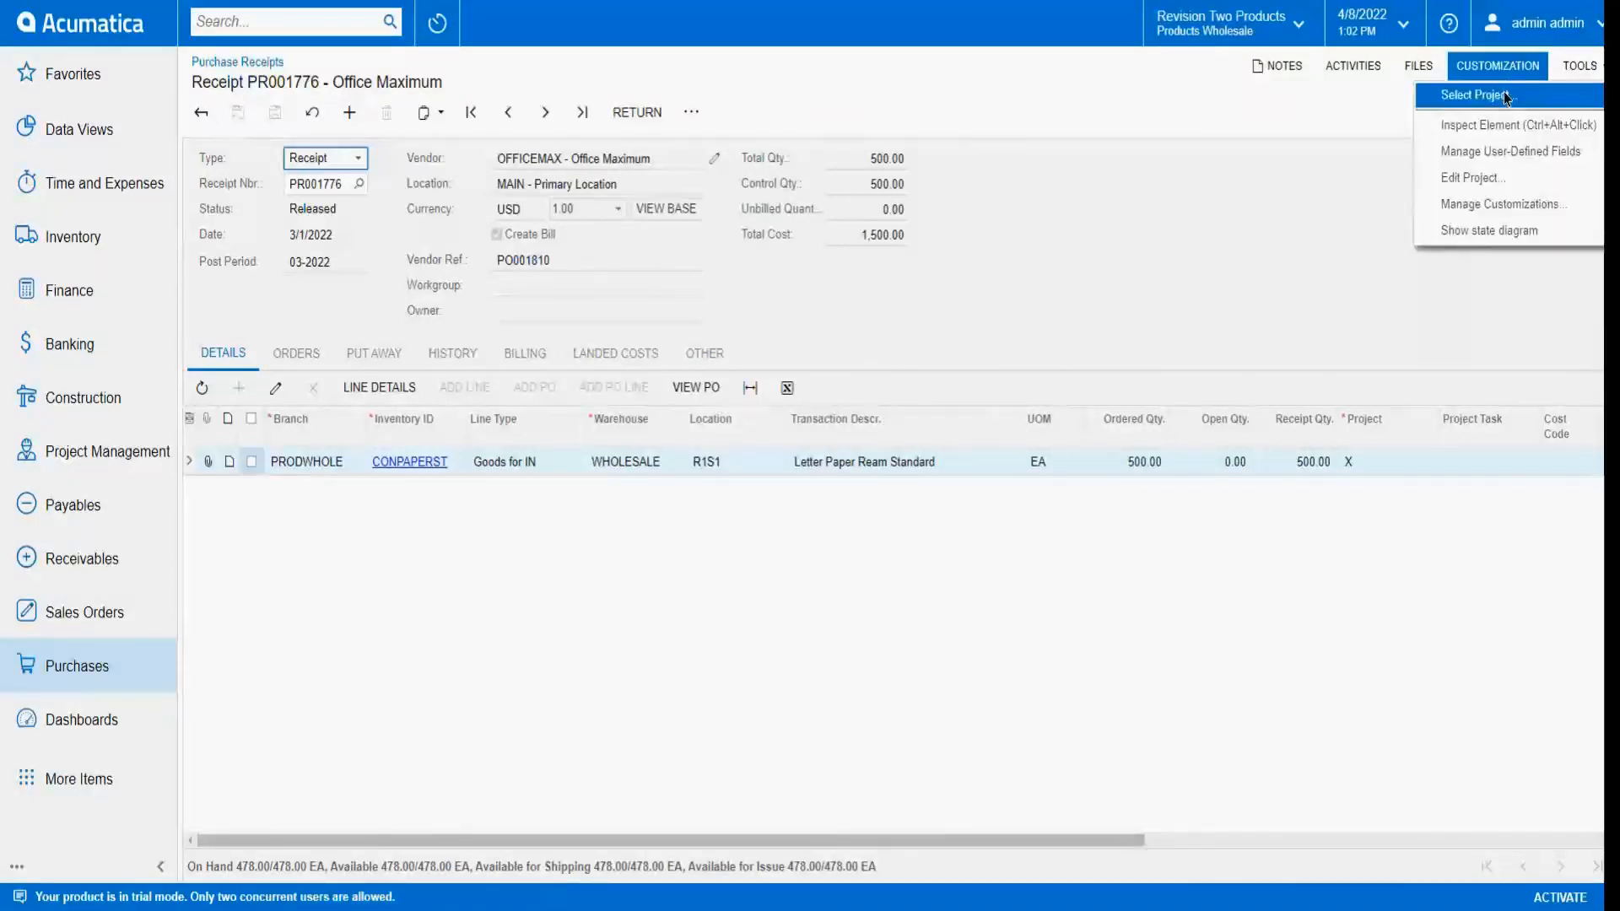
pyautogui.click(1472, 120)
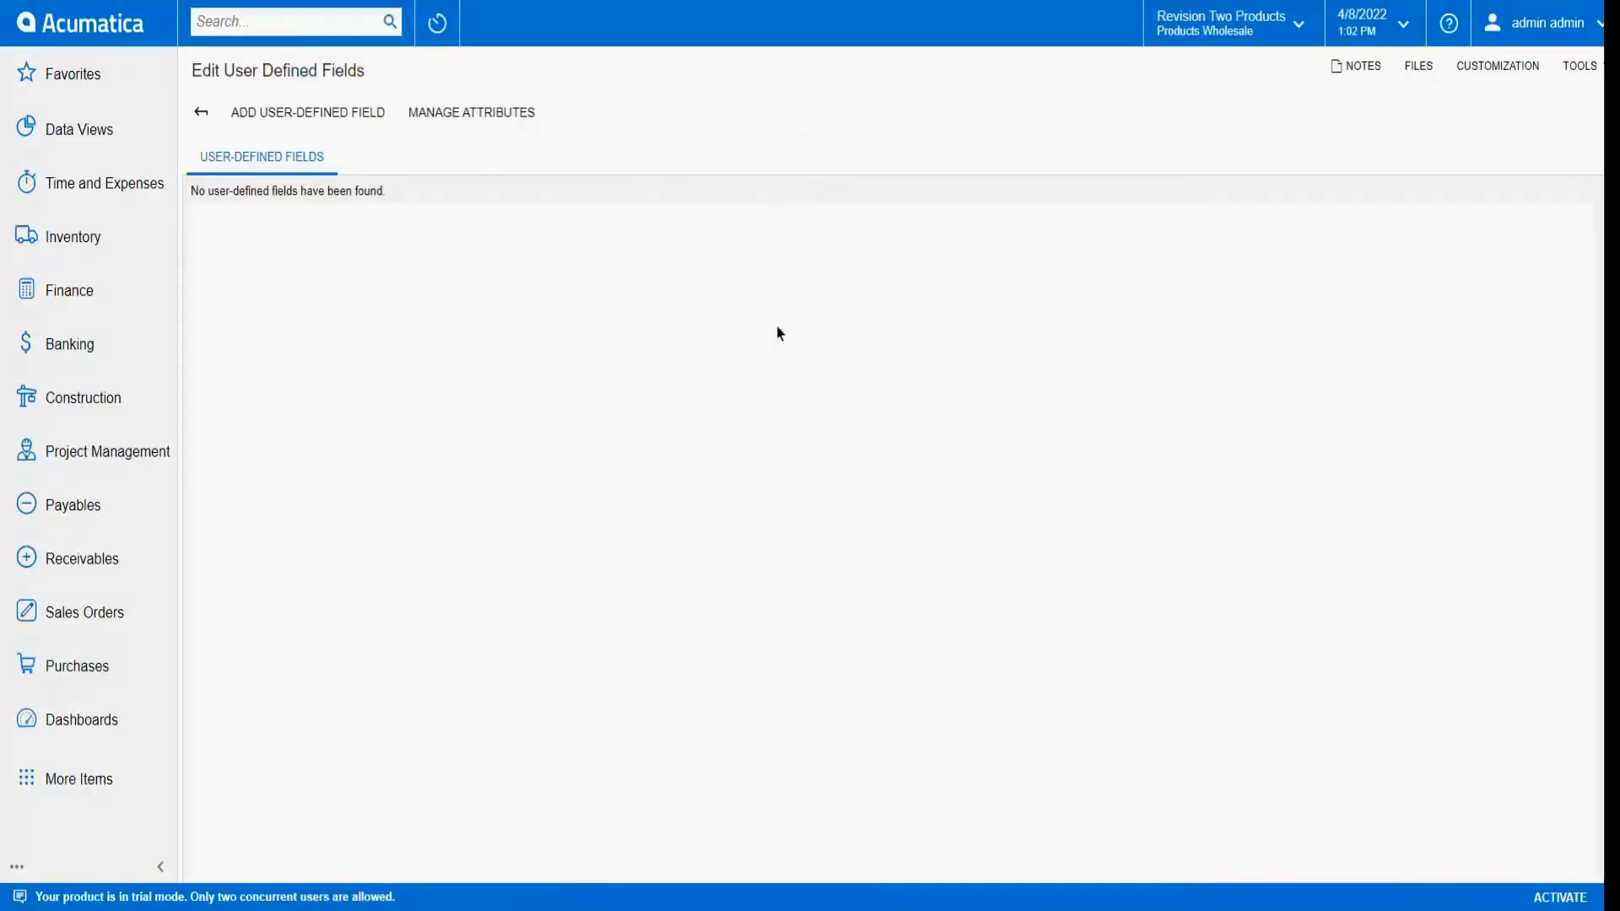
# Create and save an attribute with ID CERTIFICAT, description "Certificate of Compliance ?" and control type Checkbox.
pyautogui.click(475, 113)
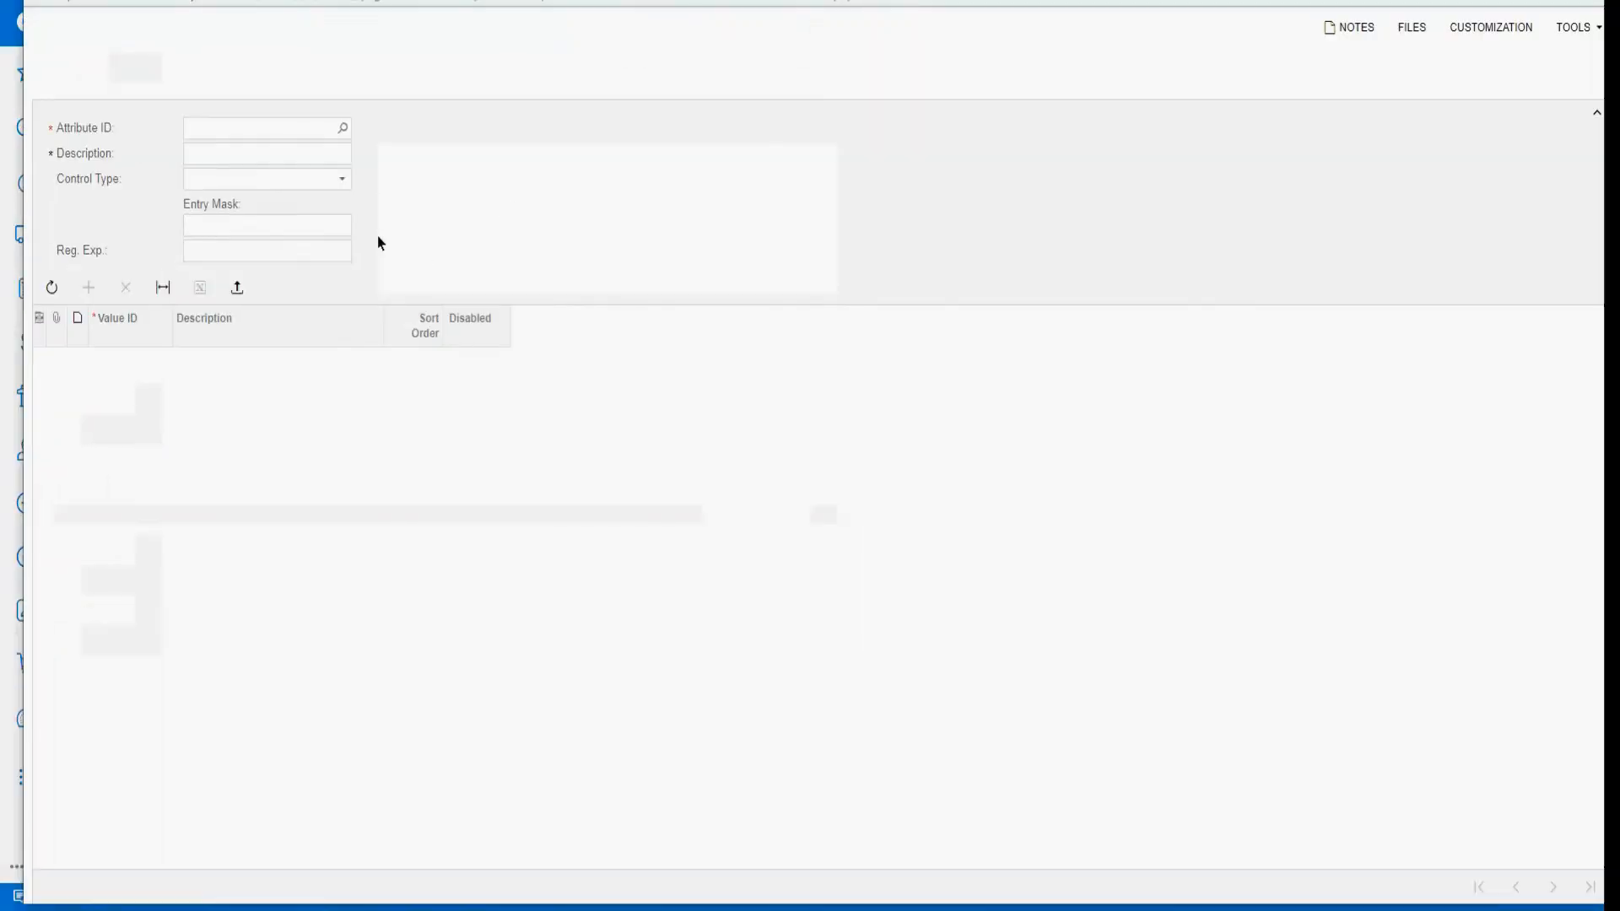
pyautogui.write('CERTIFICAT')
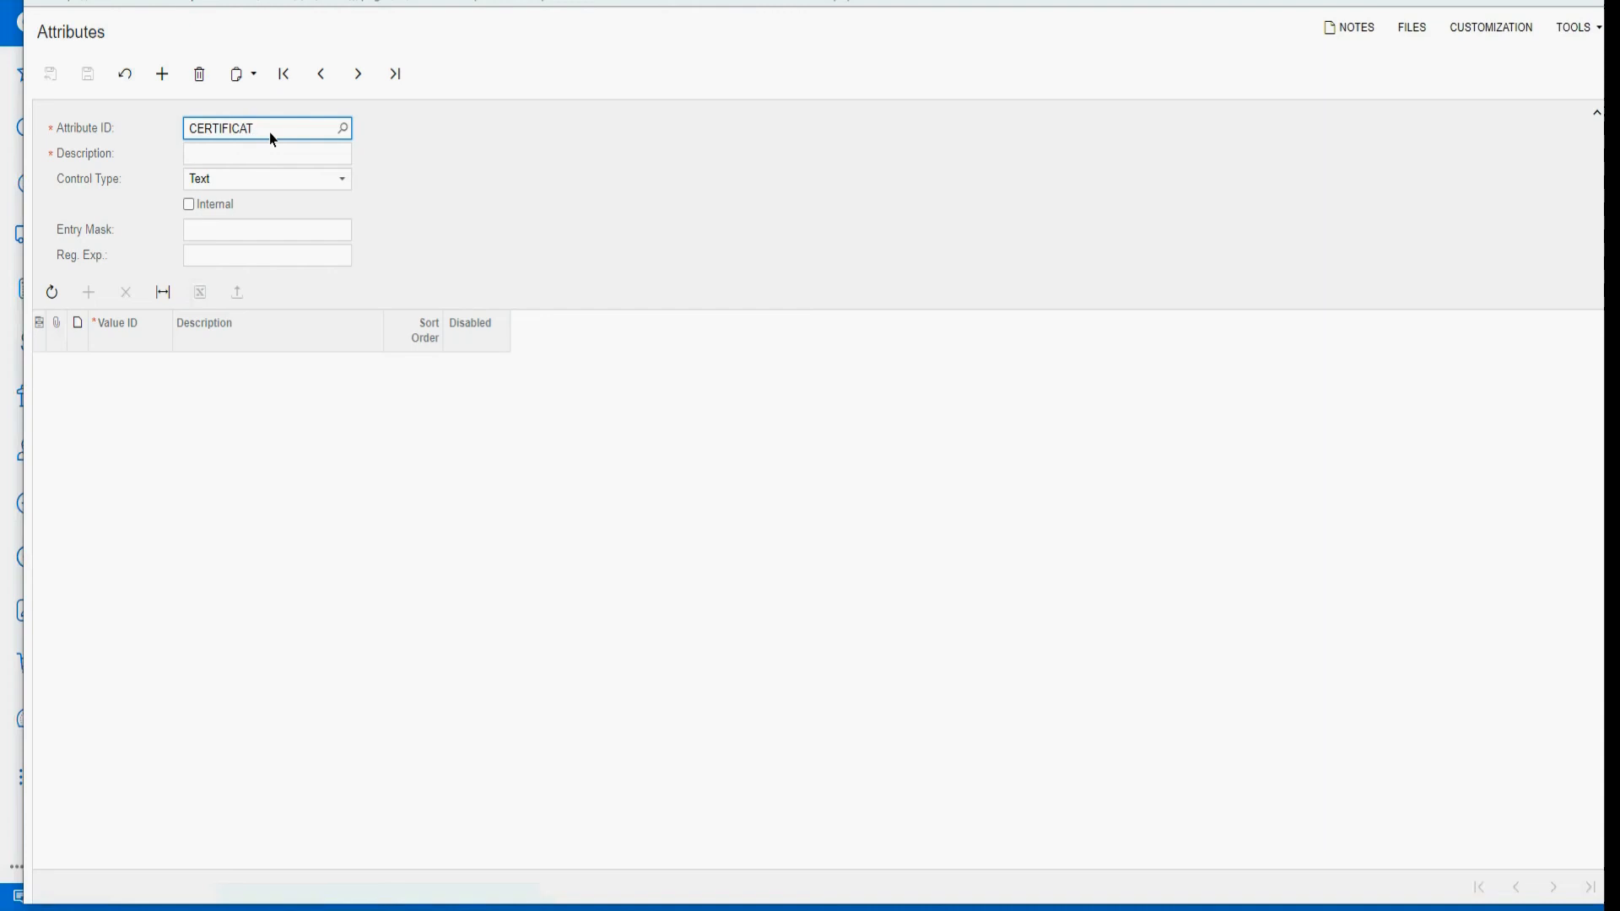
pyautogui.press('Tab')
pyautogui.write('Certi')
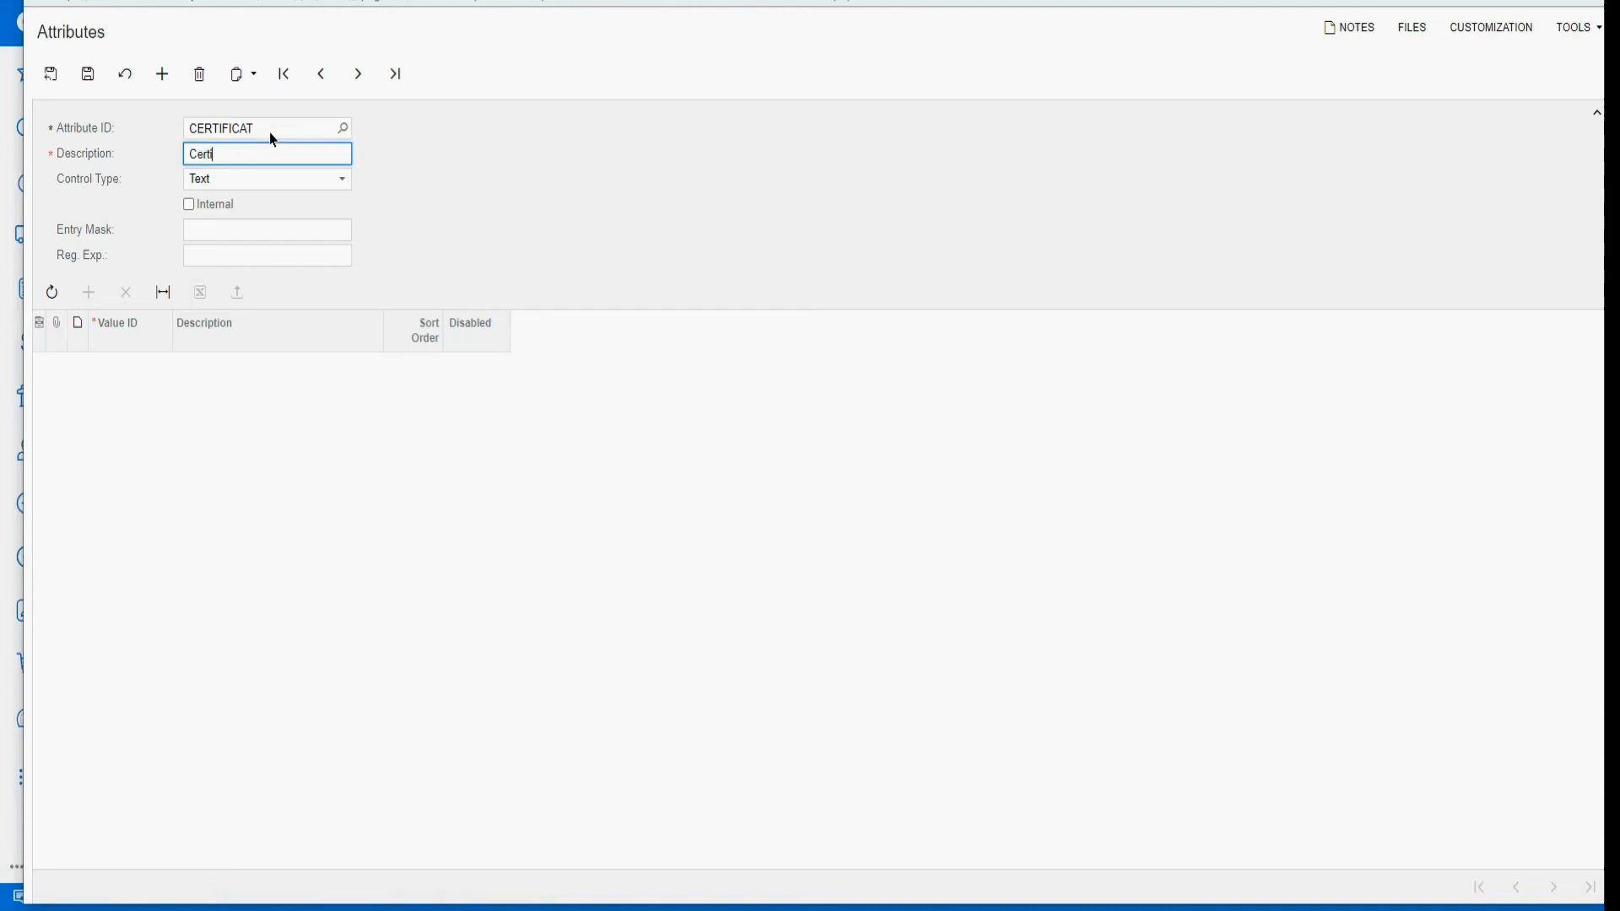
pyautogui.write('ficate')
pyautogui.write('te ')
pyautogui.write('of Complia')
pyautogui.write('nce')
pyautogui.write(' ?')
pyautogui.click(243, 180)
pyautogui.click(262, 253)
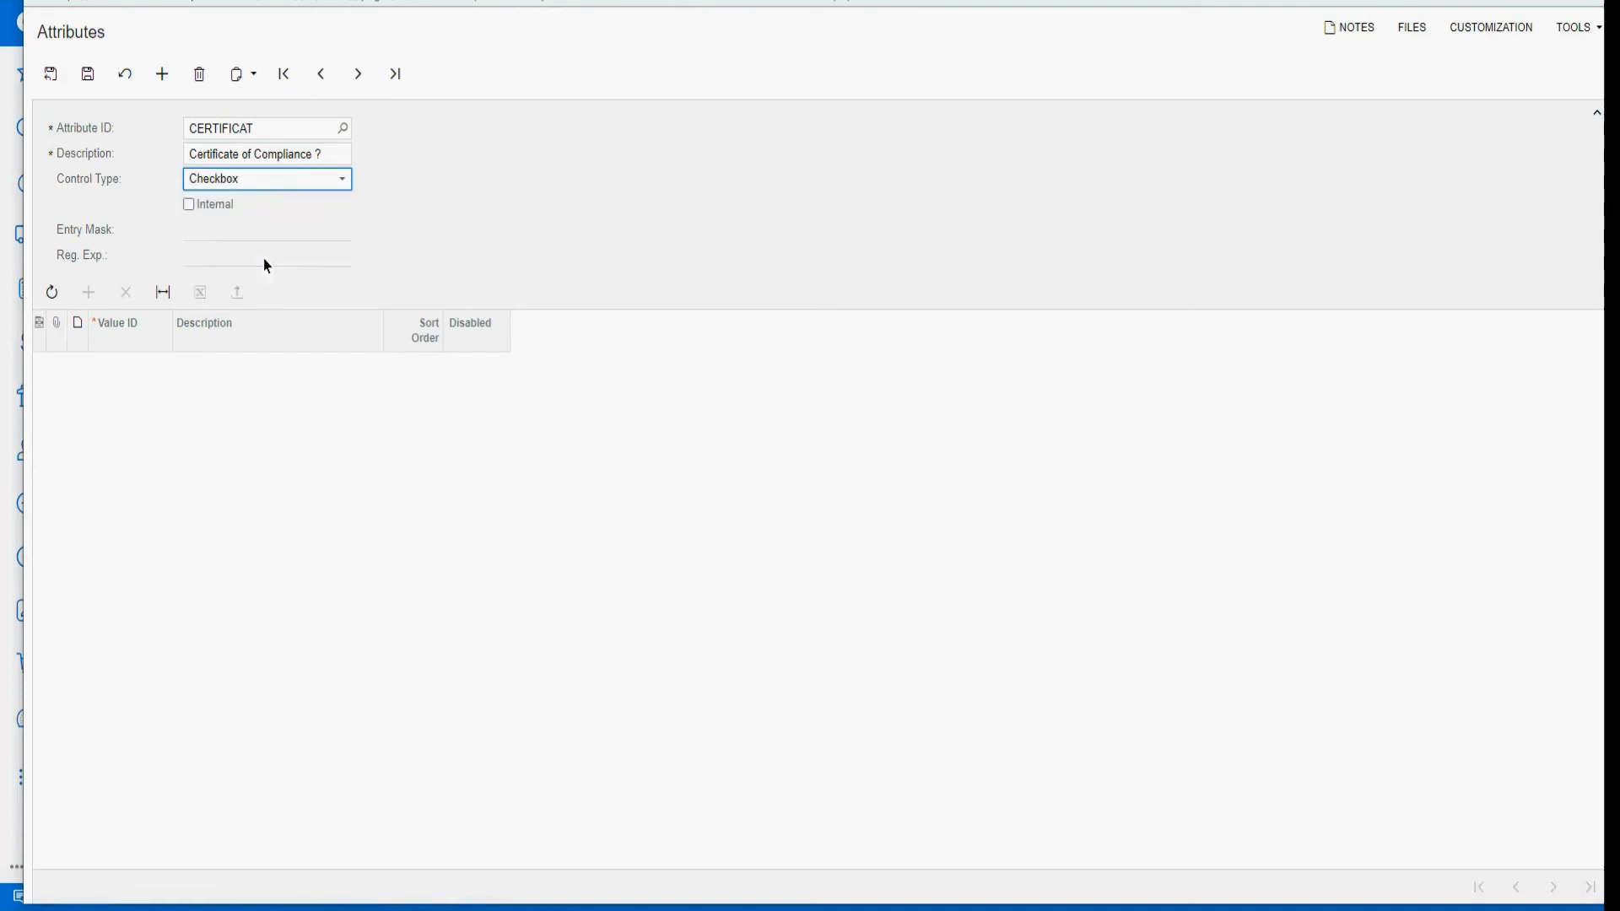
pyautogui.click(54, 75)
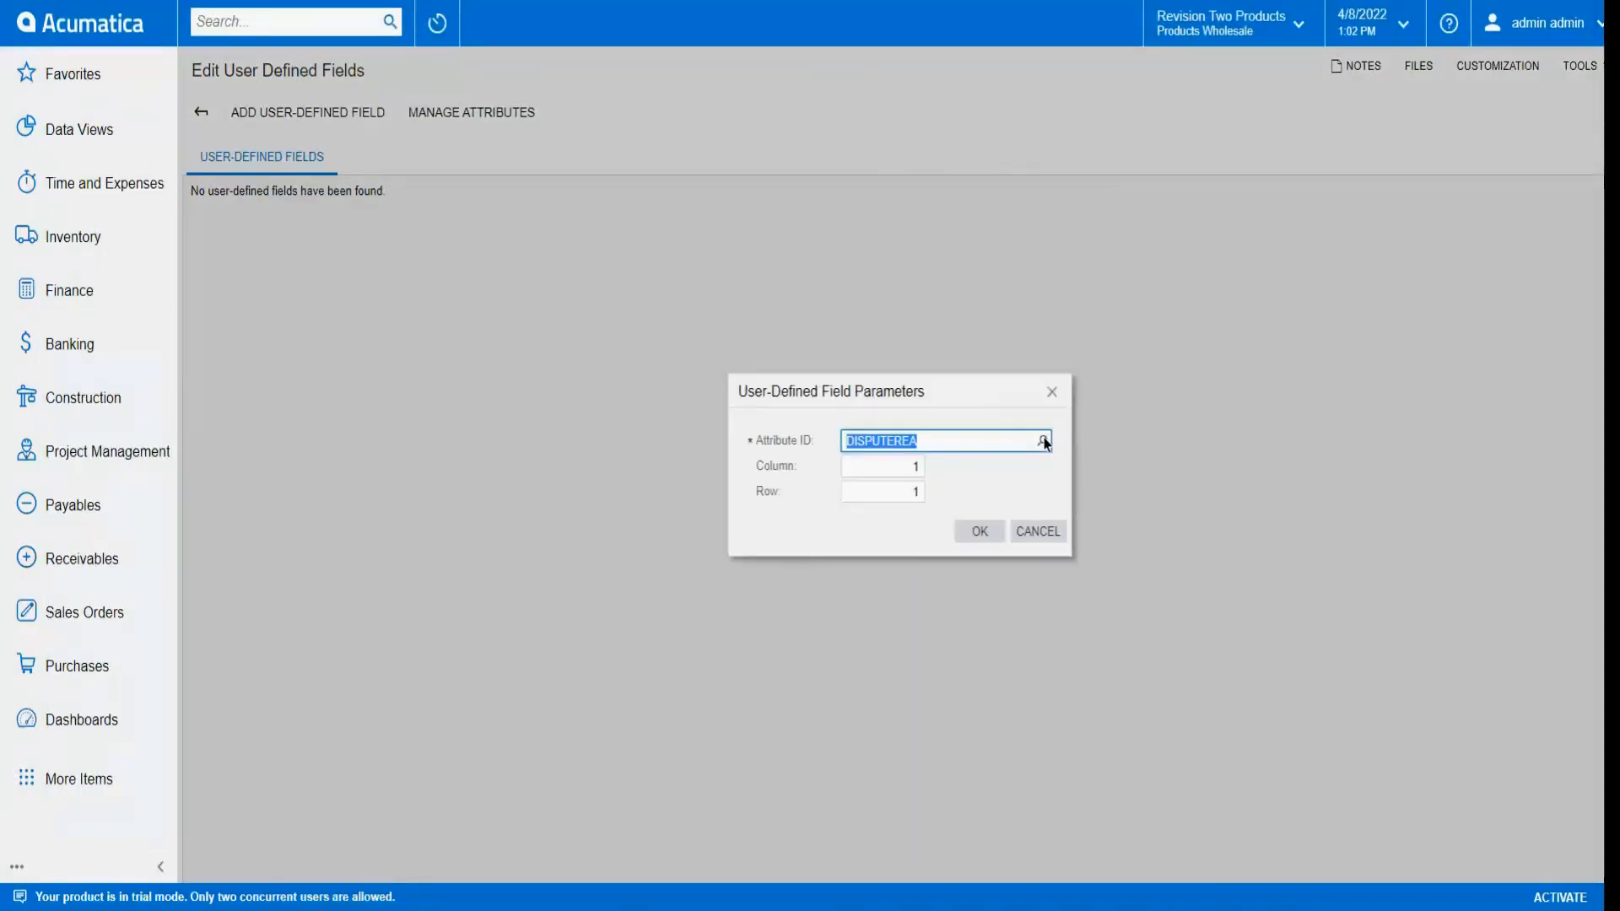
# Add the CERTIFICAT attribute as a user-defined field at column 1, row 1, and return to the purchase receipt.
pyautogui.write('cert')
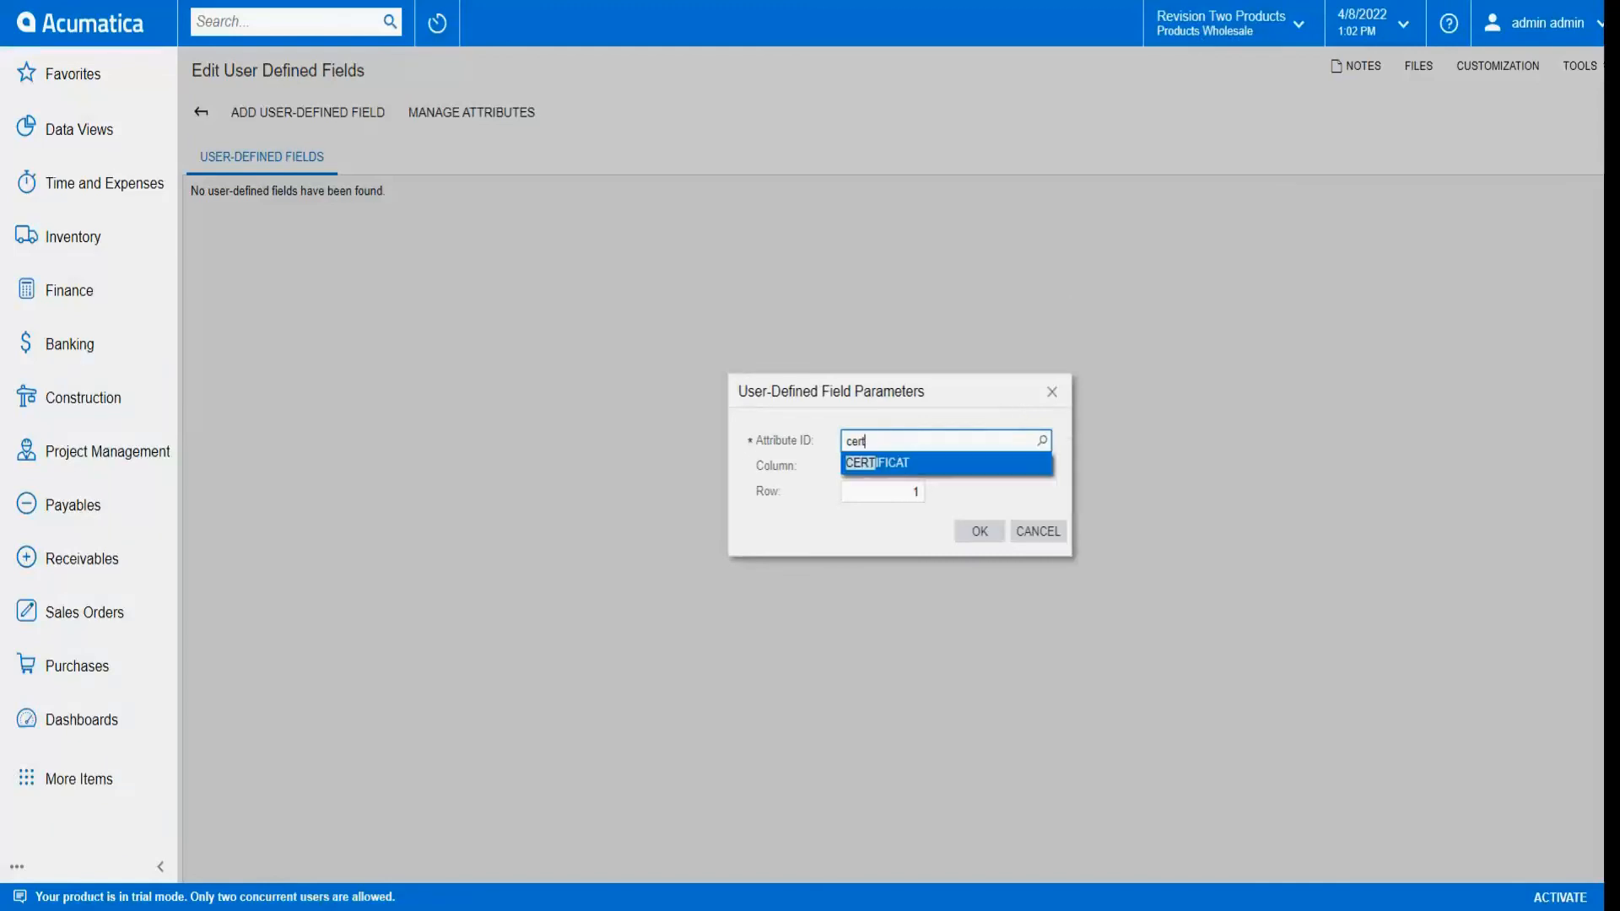
pyautogui.click(868, 464)
pyautogui.click(983, 534)
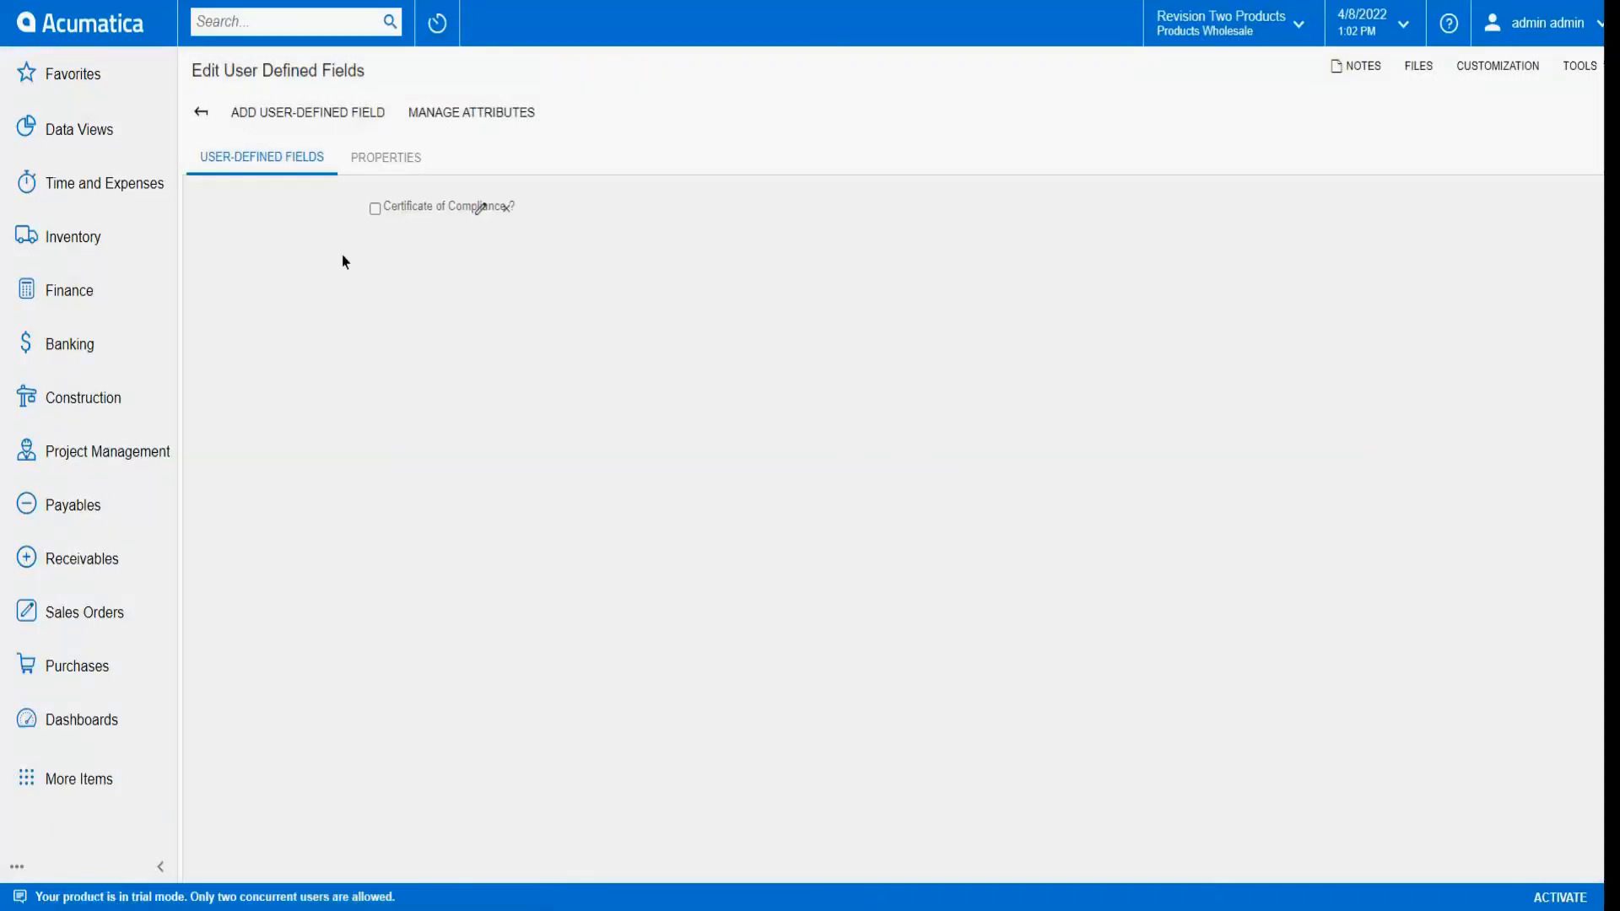
pyautogui.click(192, 118)
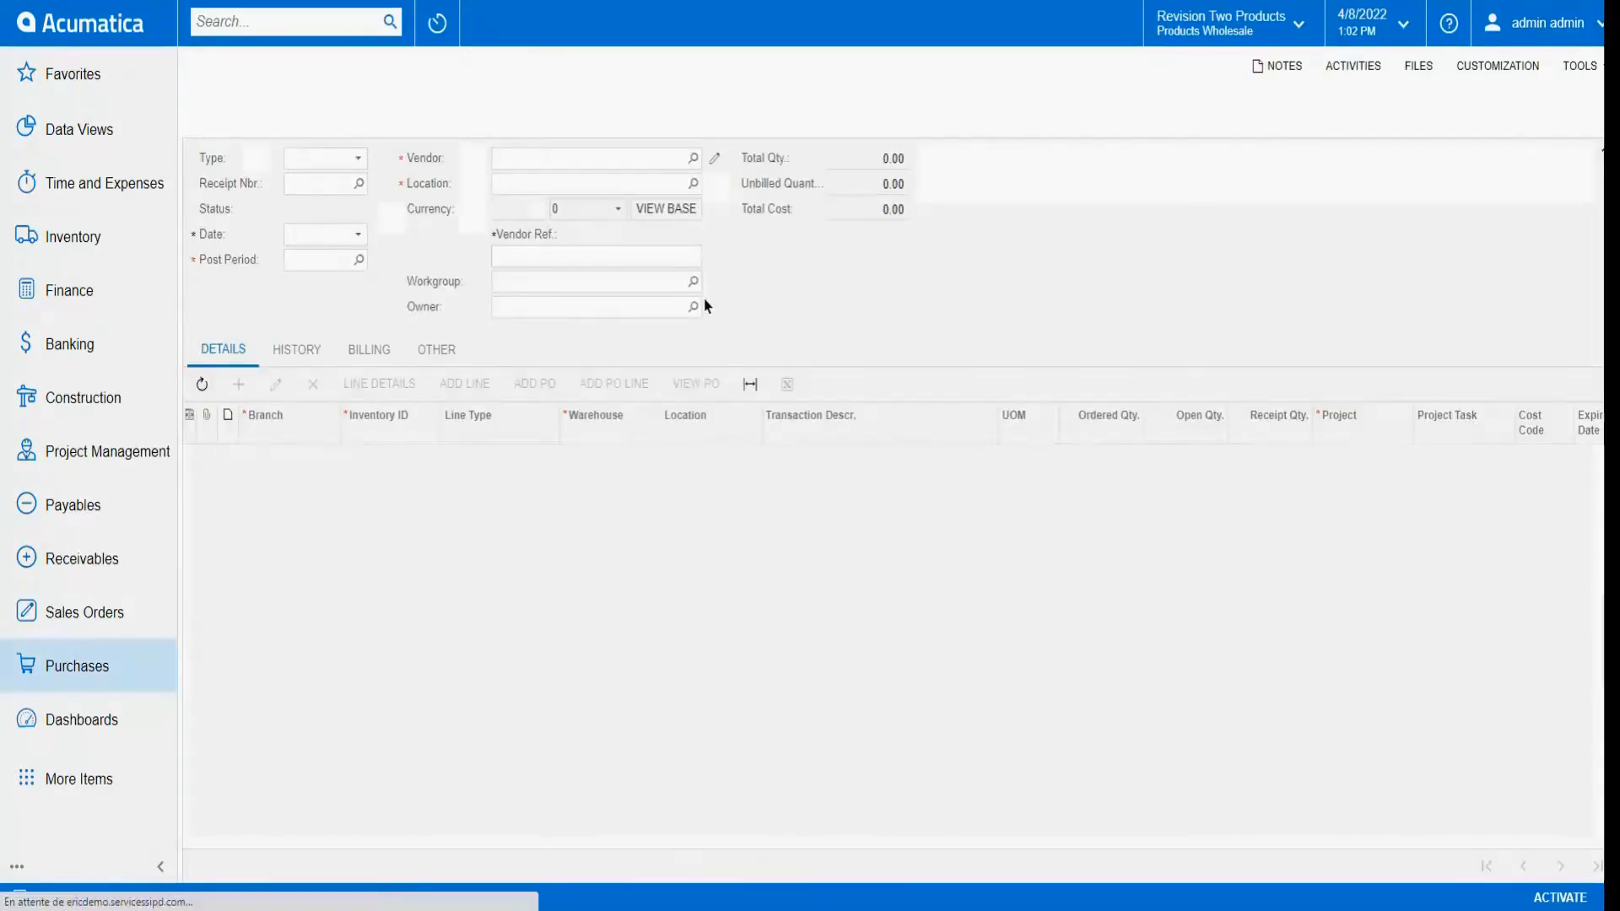
# Mark the "Certificate of Compliance ?" user-defined field as checked on the purchase receipt and return to its document details.
pyautogui.click(363, 158)
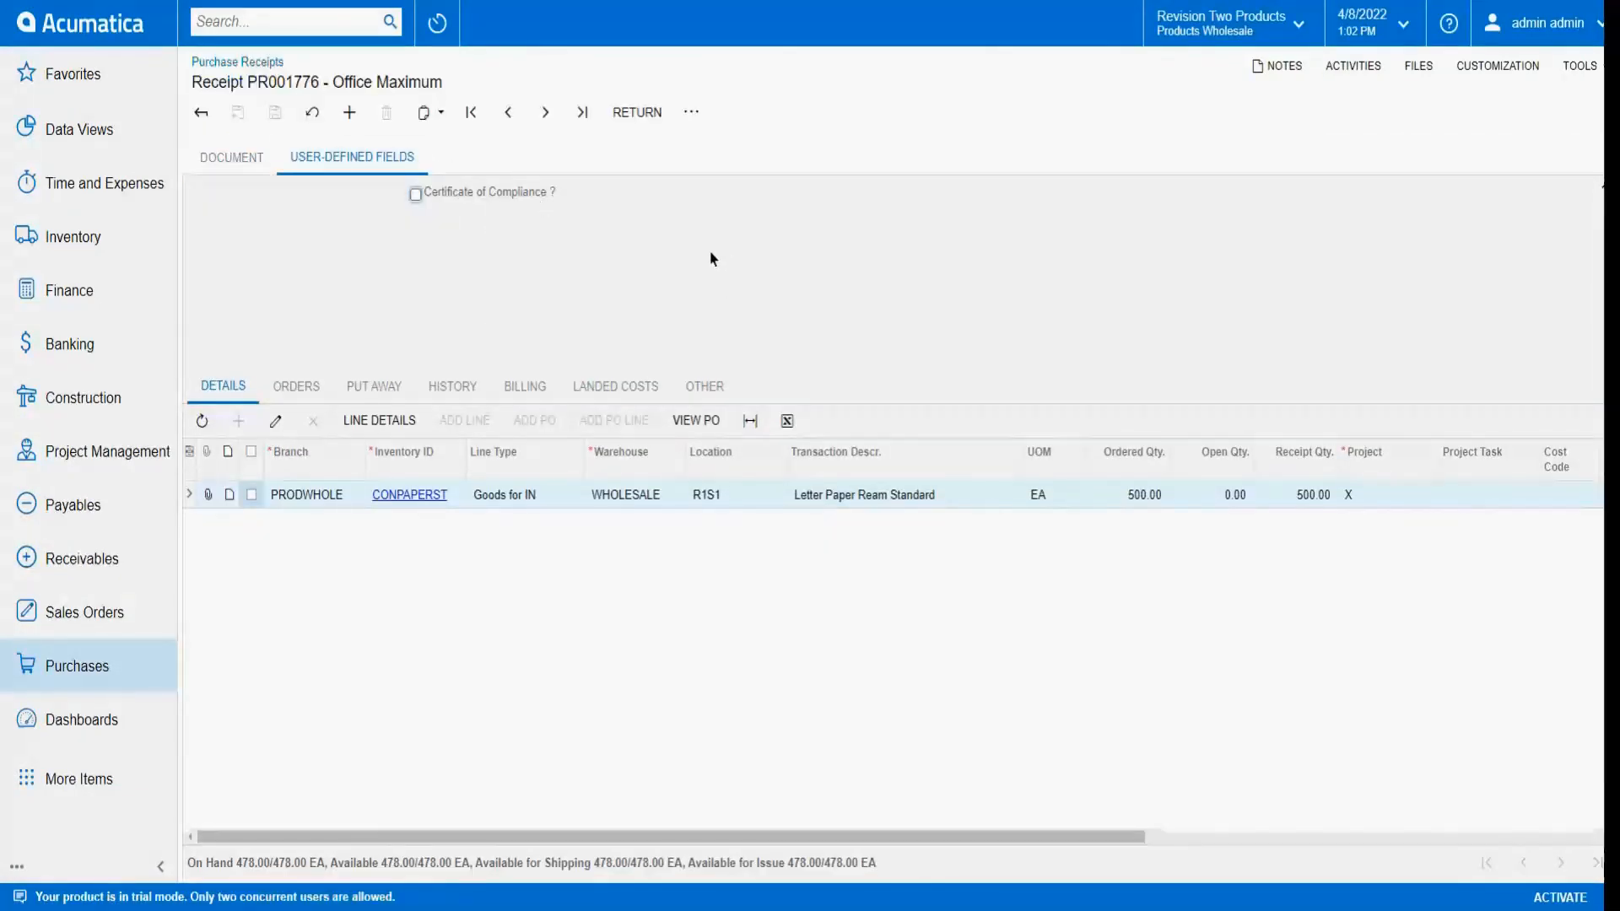
pyautogui.click(416, 195)
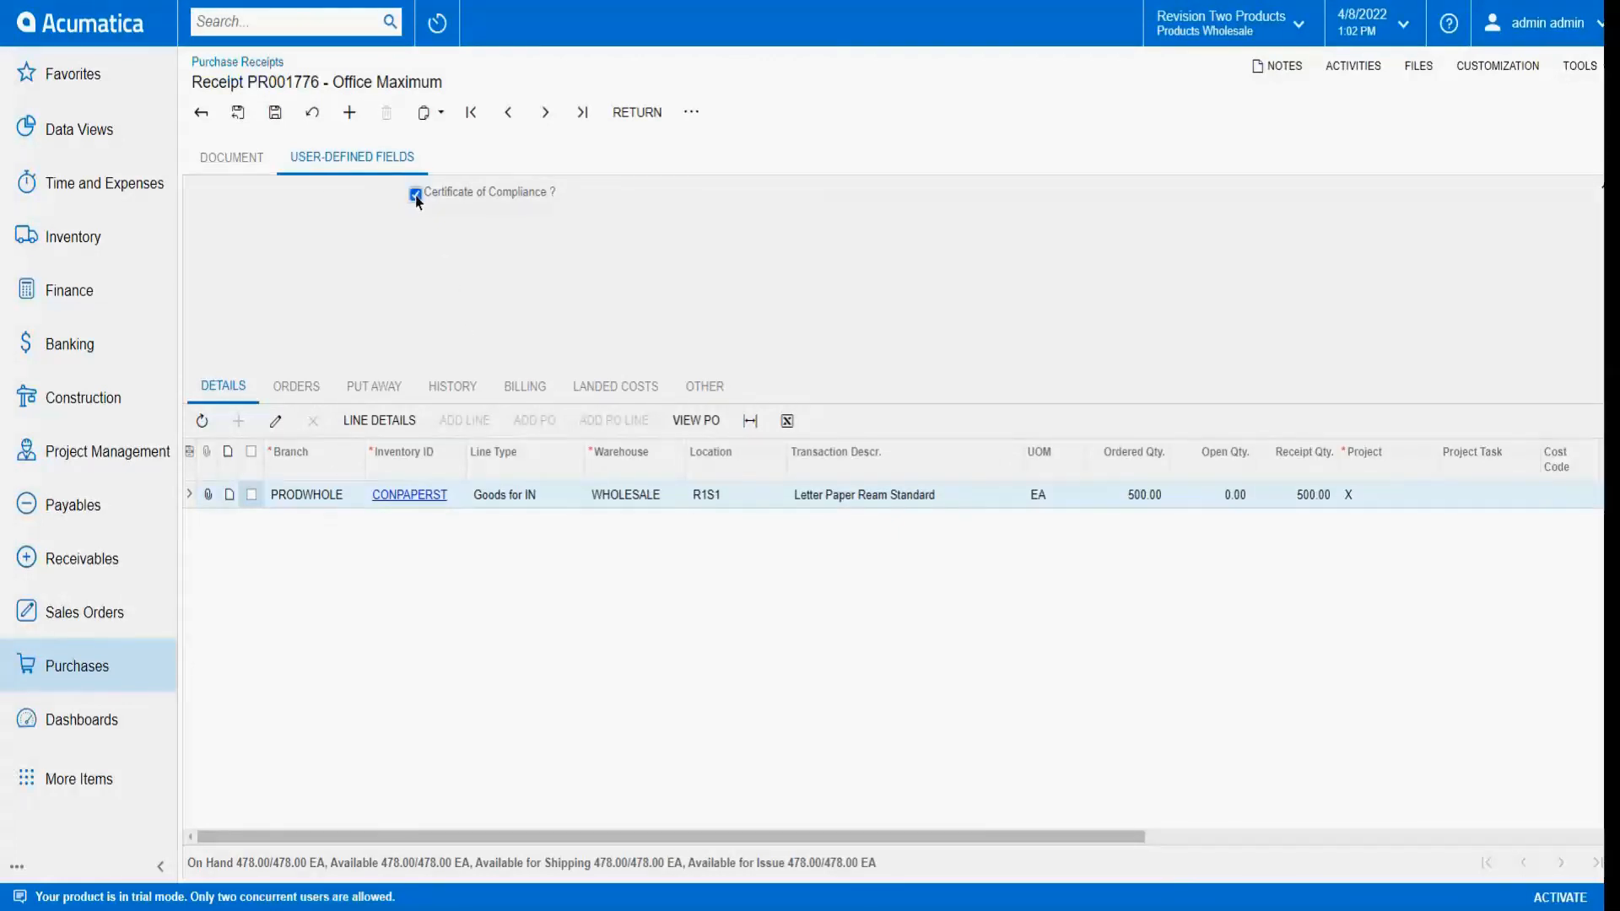
pyautogui.click(245, 159)
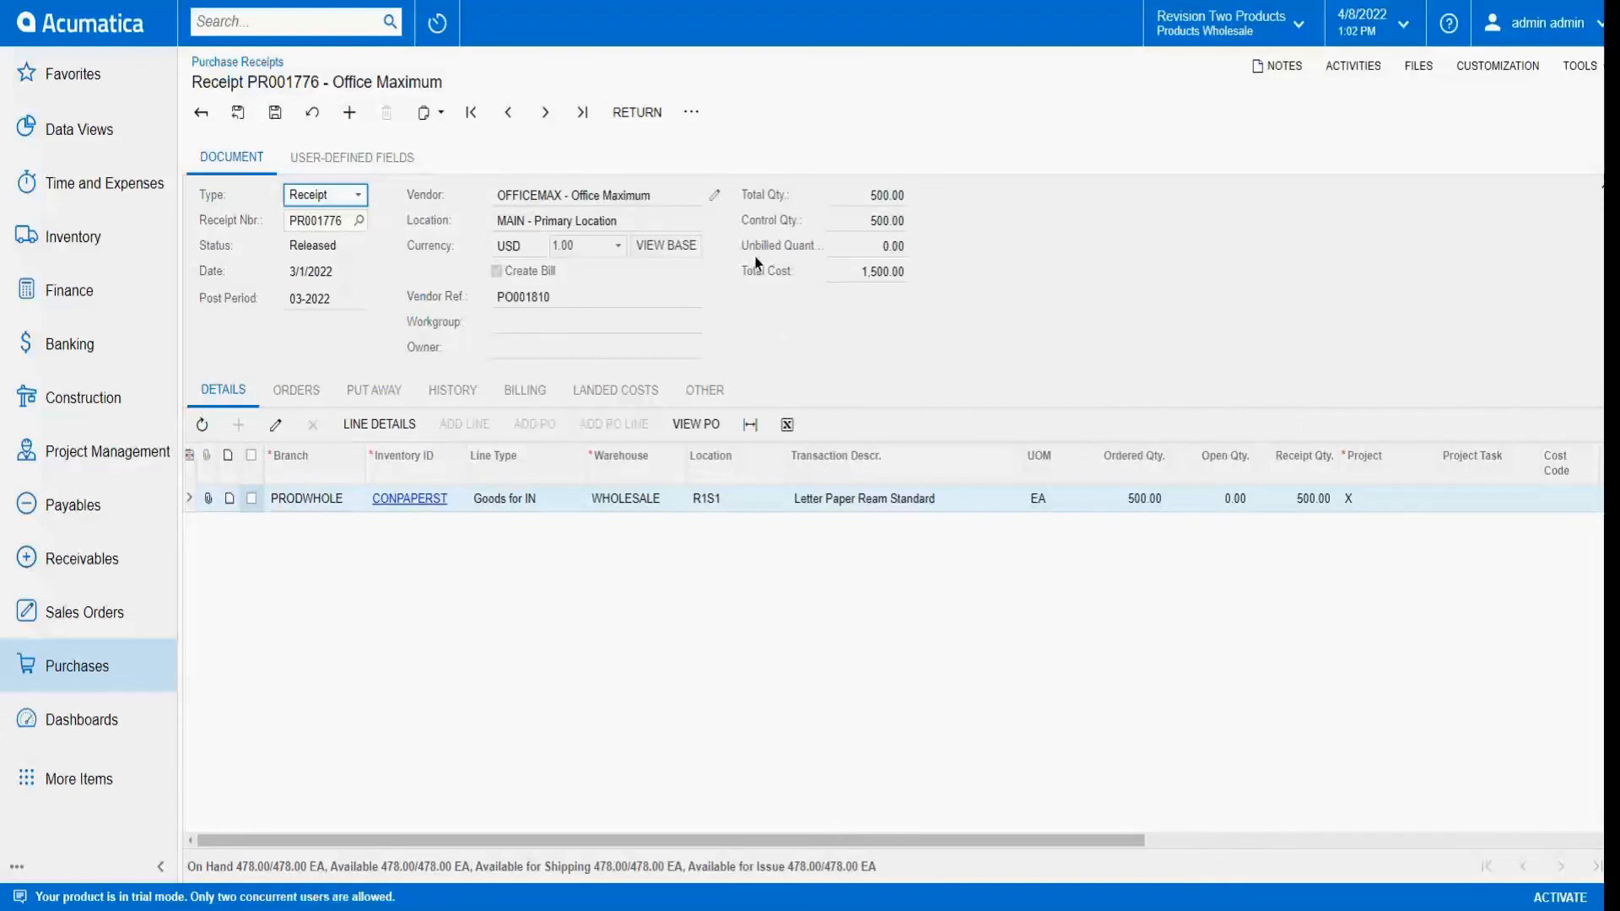